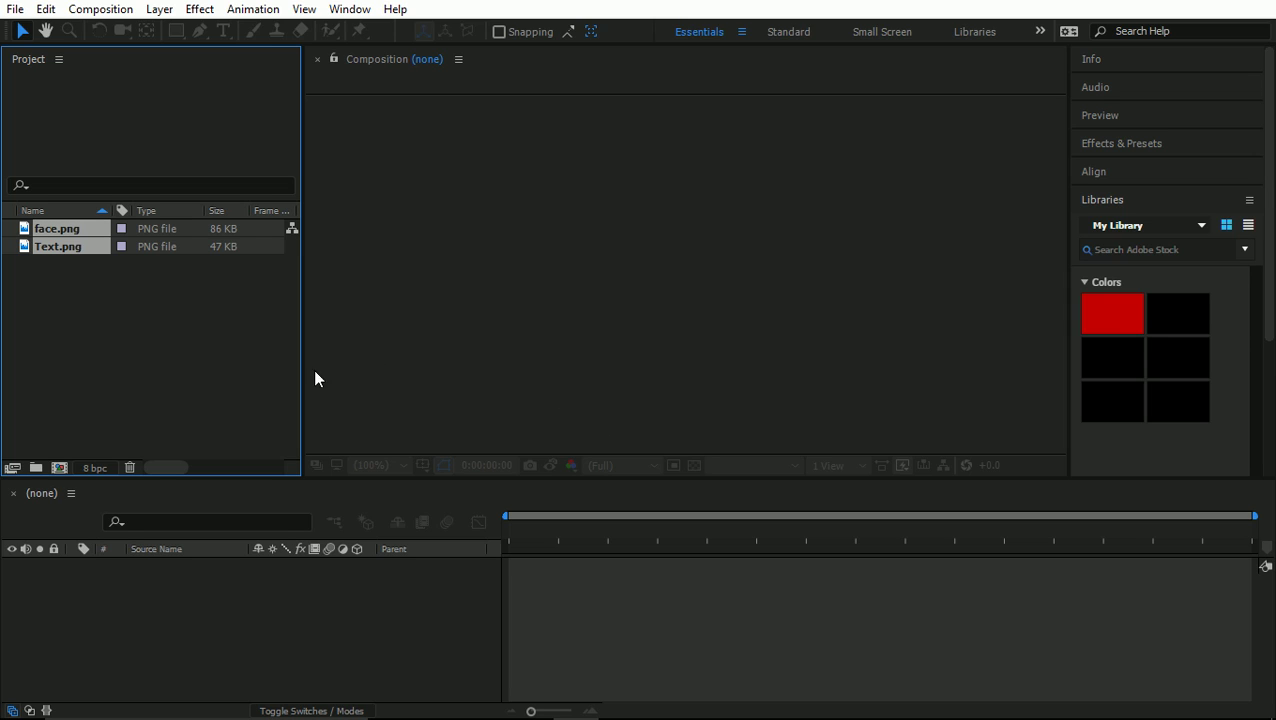
# Create the 1920x1080 composition Comp 1 with a duration of 0;00;04;00.
pyautogui.click(196, 352)
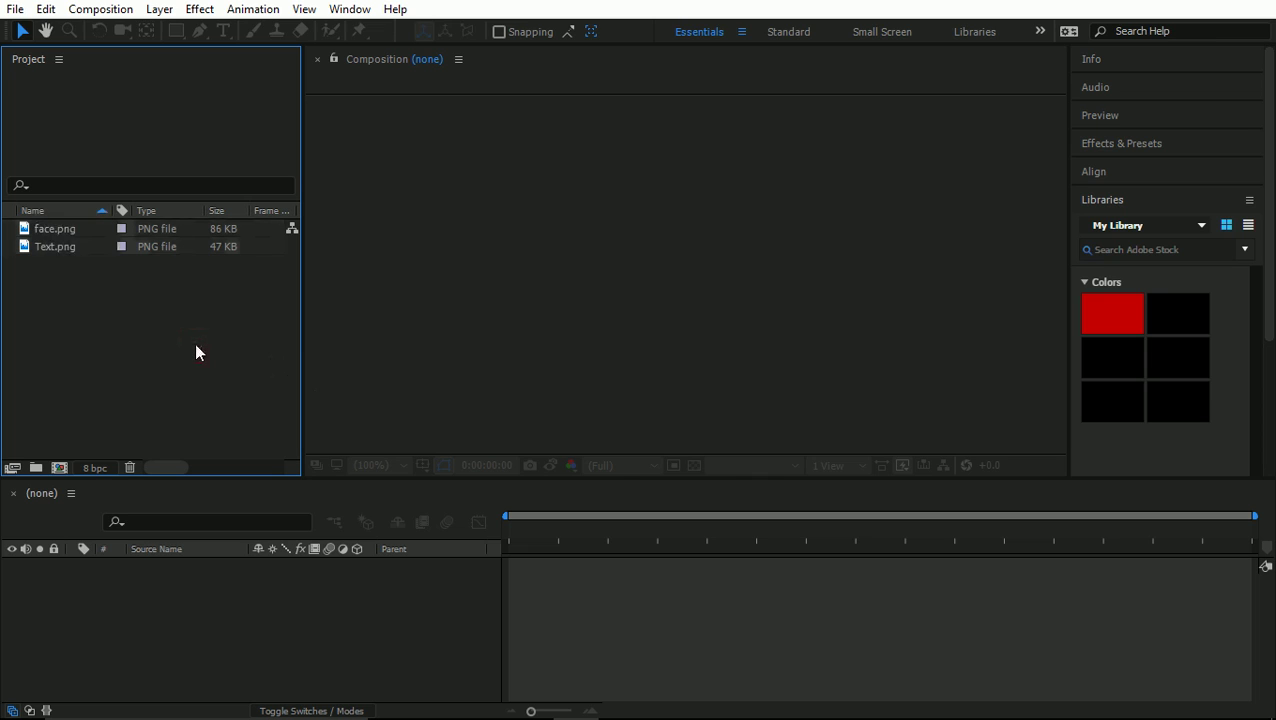
pyautogui.hotkey('ctrl', 'n')
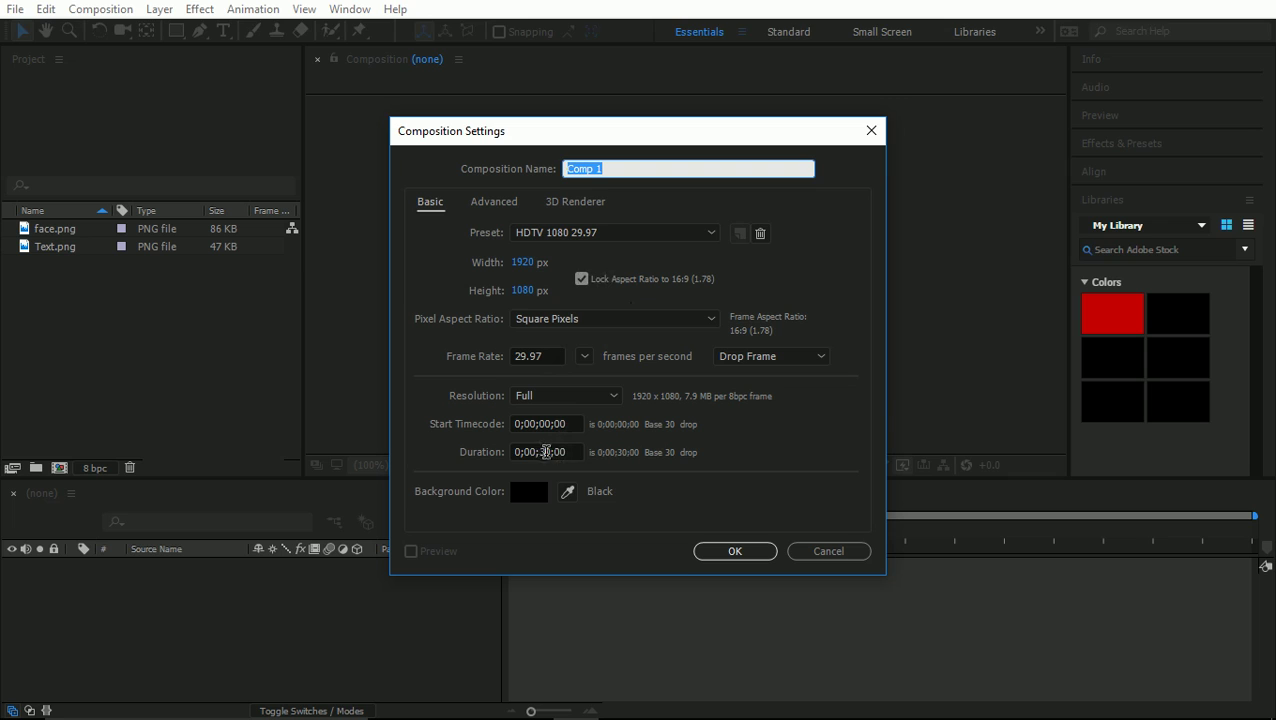
pyautogui.click(541, 451)
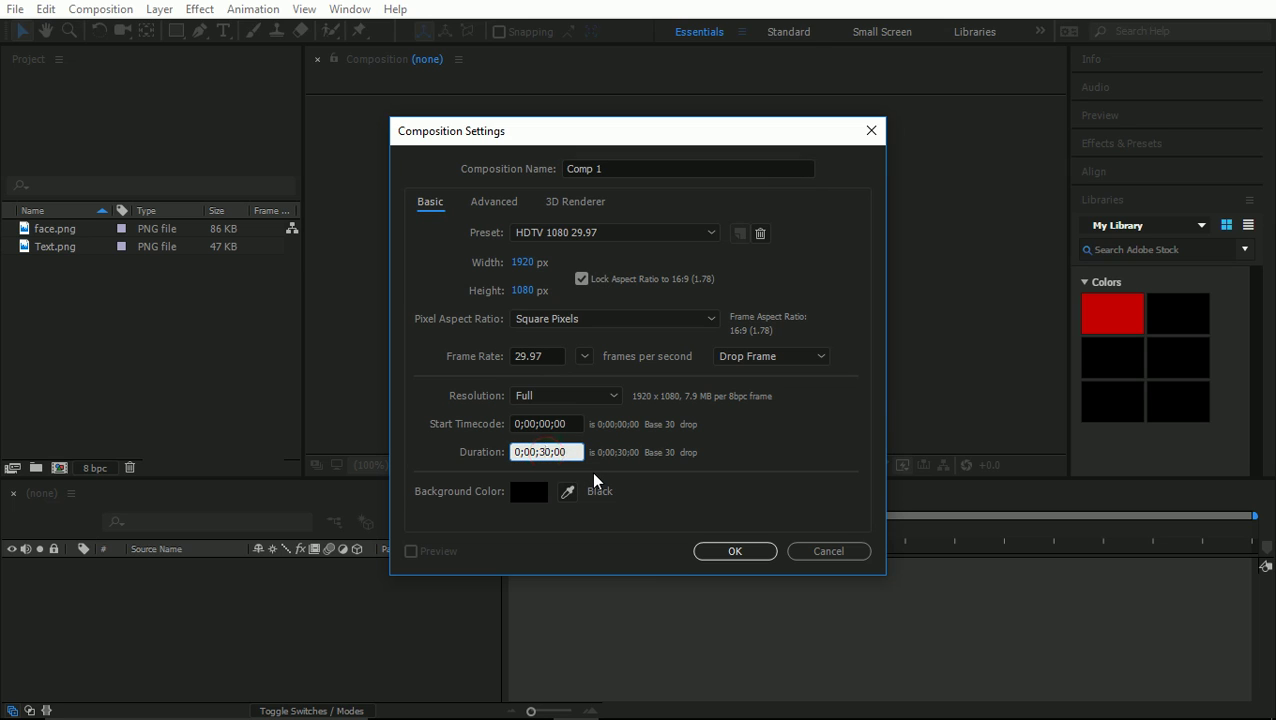
pyautogui.press('BackSpace')
pyautogui.press('BackSpace')
pyautogui.write('04')
pyautogui.press('Return')
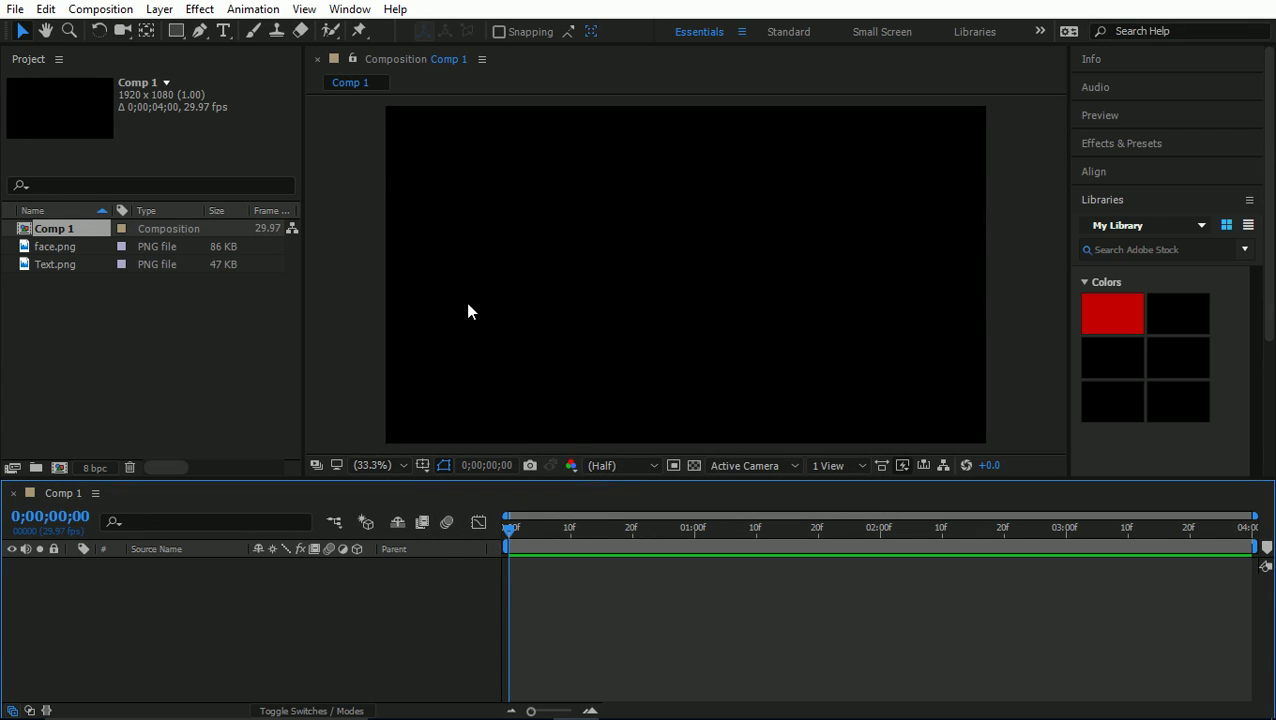
# Add face.png and Text.png from the Project panel to Comp 1's timeline.
pyautogui.scroll(-1, 466, 302)
pyautogui.scroll(1, 471, 307)
pyautogui.moveTo(110, 343); pyautogui.dragTo(738, 293)
# Move the 'What Time ?' text to the lower right and place the face just above it.
pyautogui.click(349, 640)
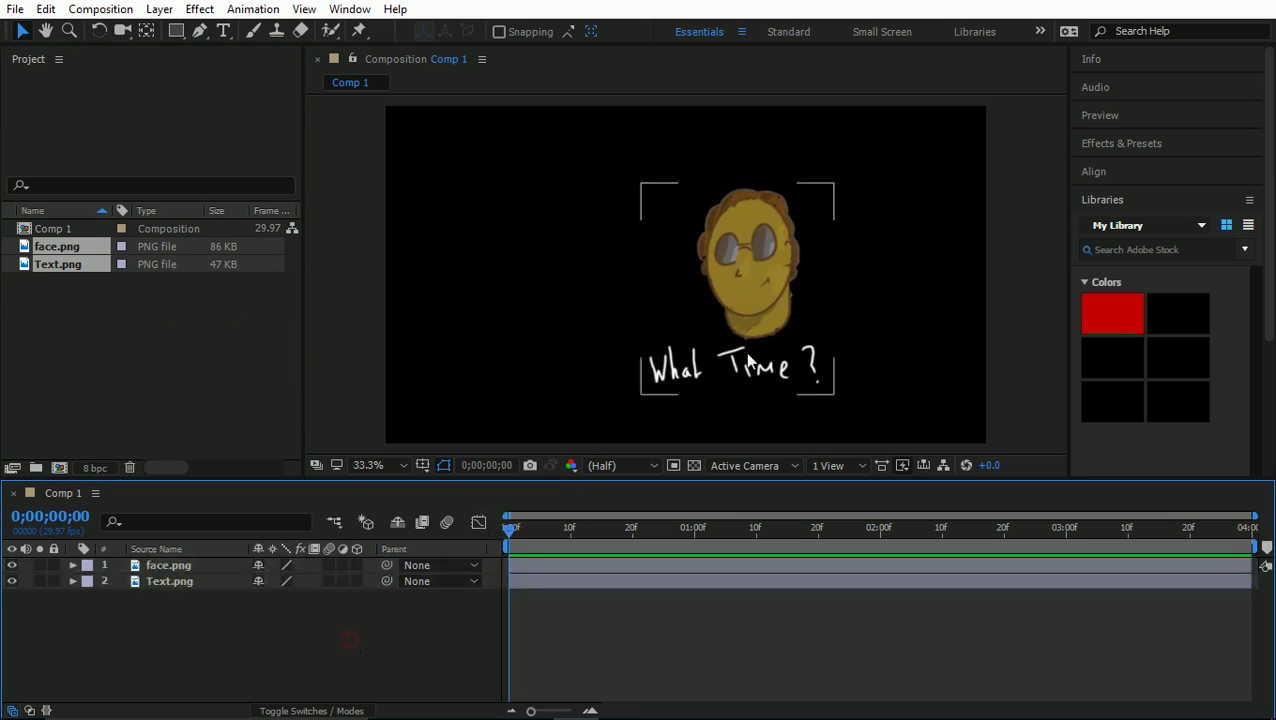
pyautogui.click(196, 581)
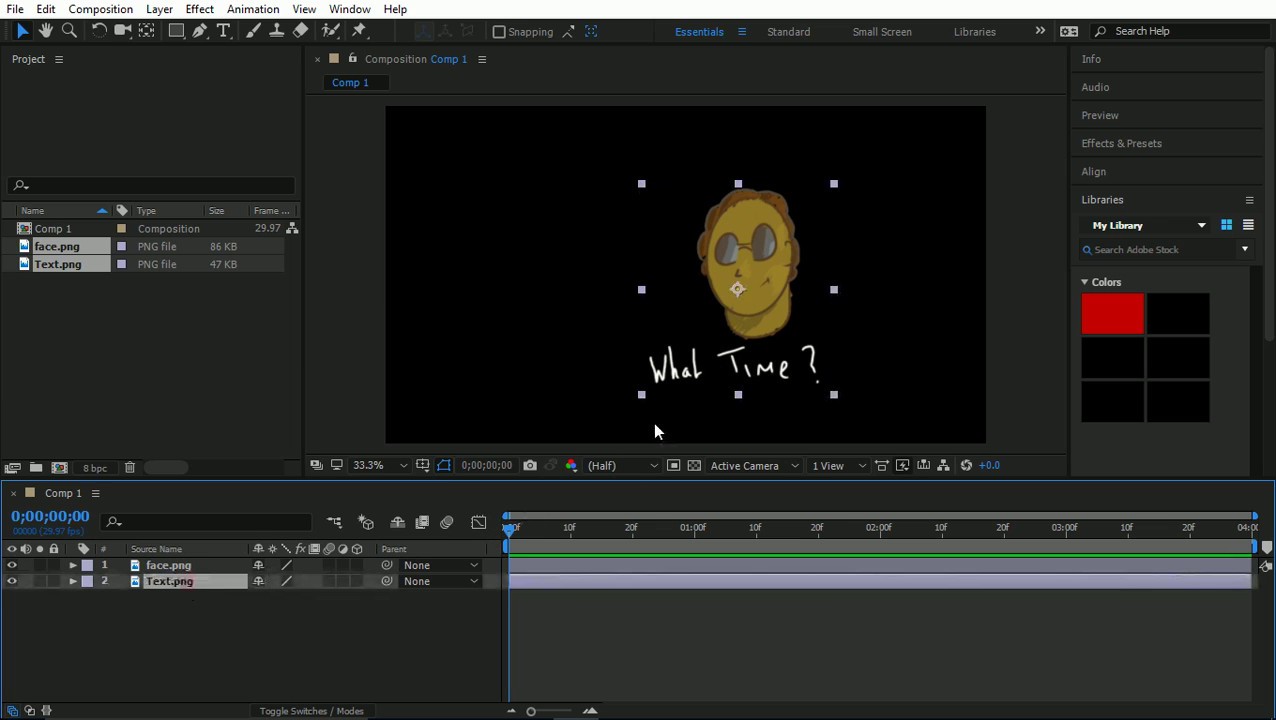
pyautogui.moveTo(694, 369); pyautogui.dragTo(828, 405)
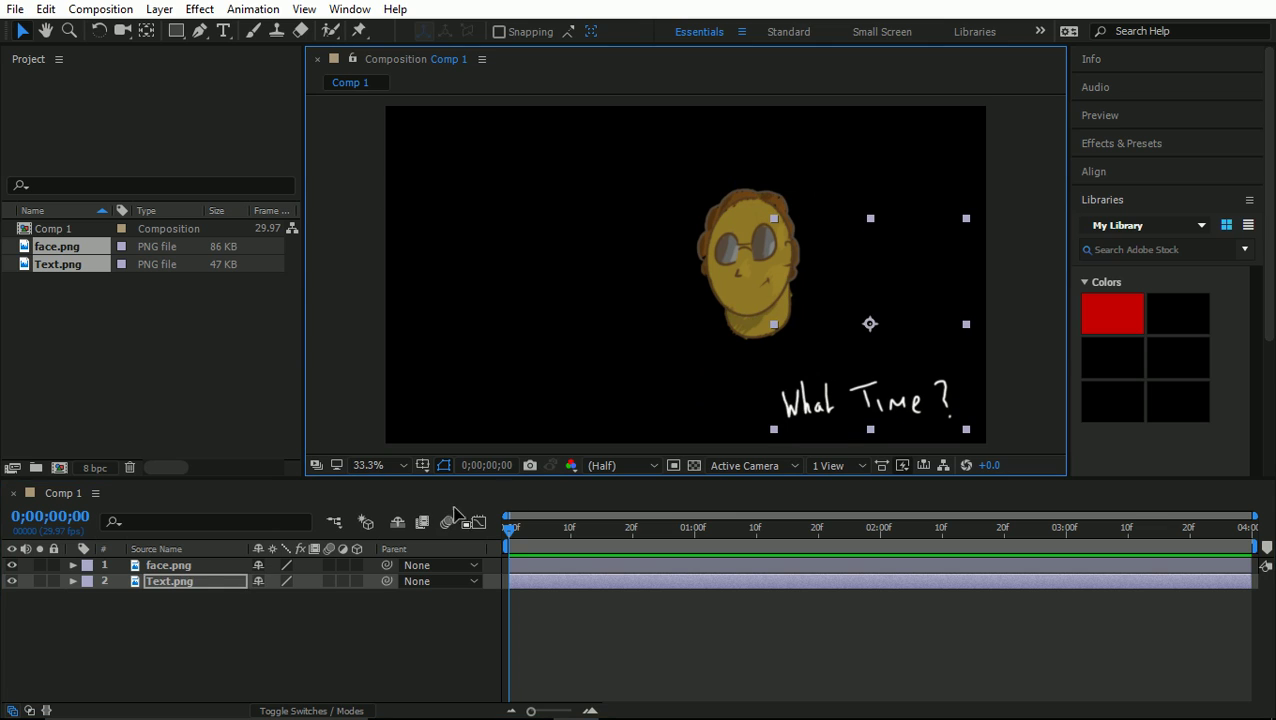
pyautogui.click(180, 566)
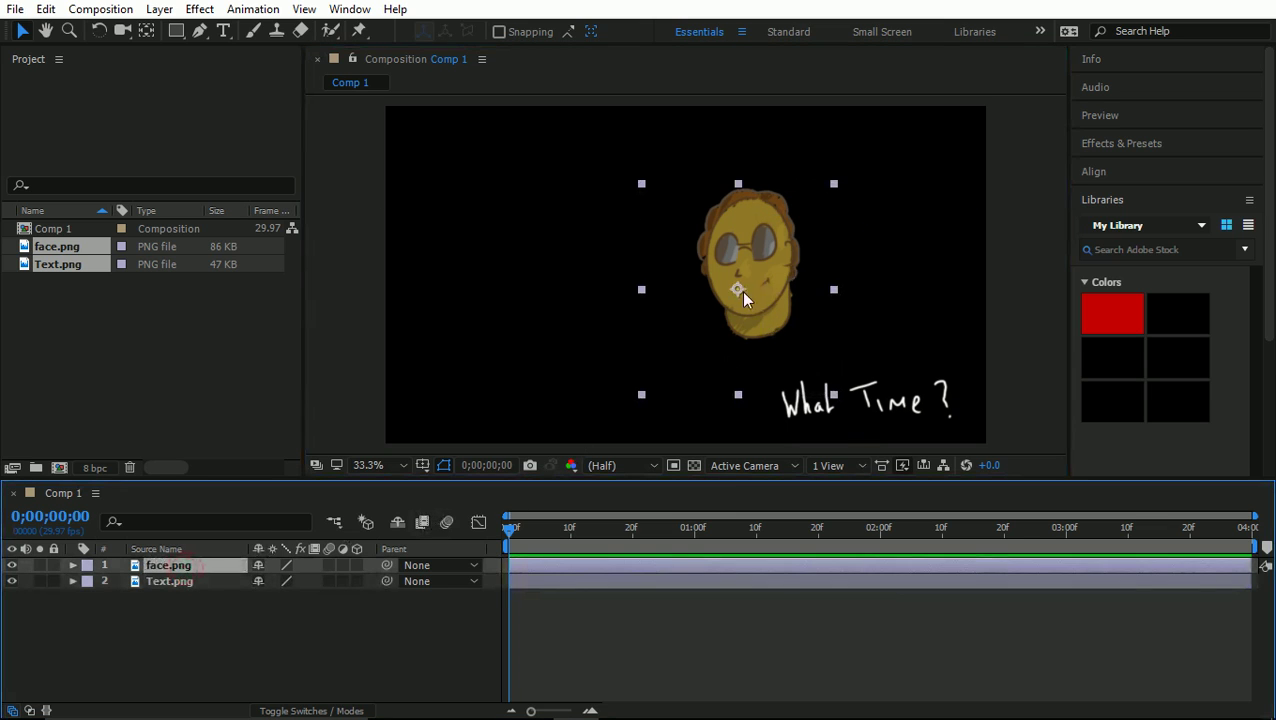
pyautogui.moveTo(743, 291); pyautogui.dragTo(852, 310)
pyautogui.click(256, 636)
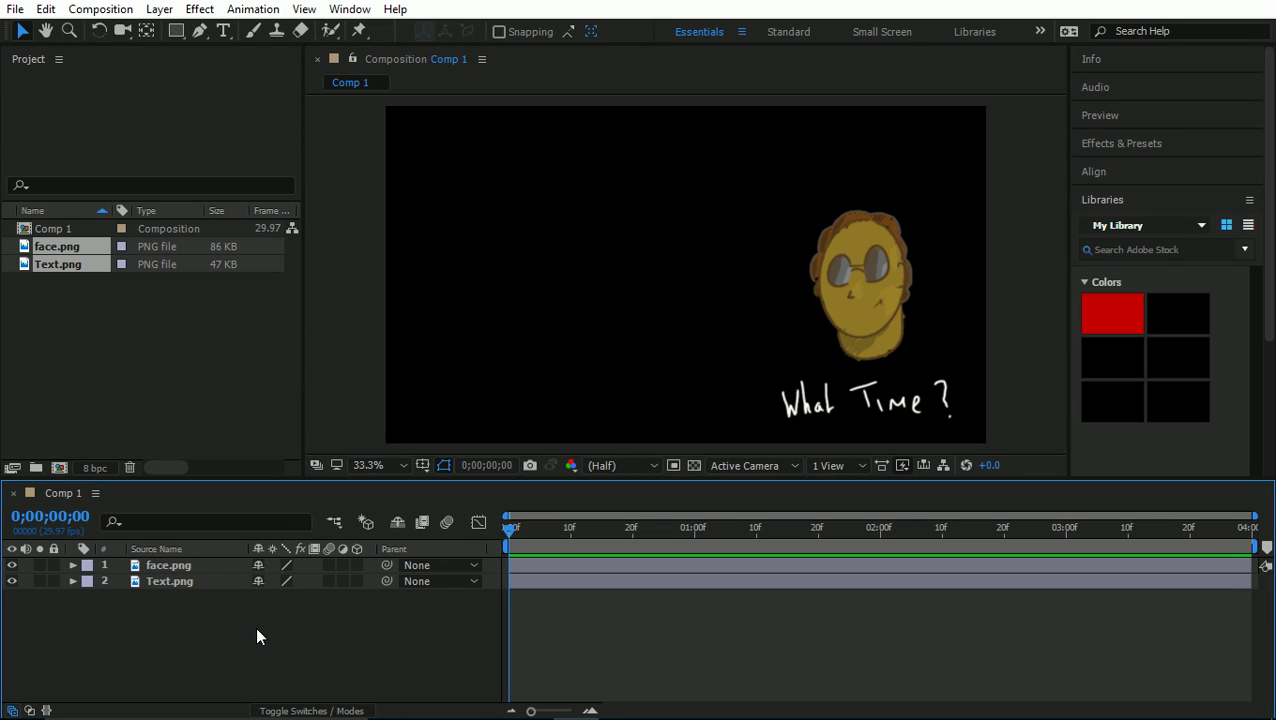
pyautogui.click(177, 586)
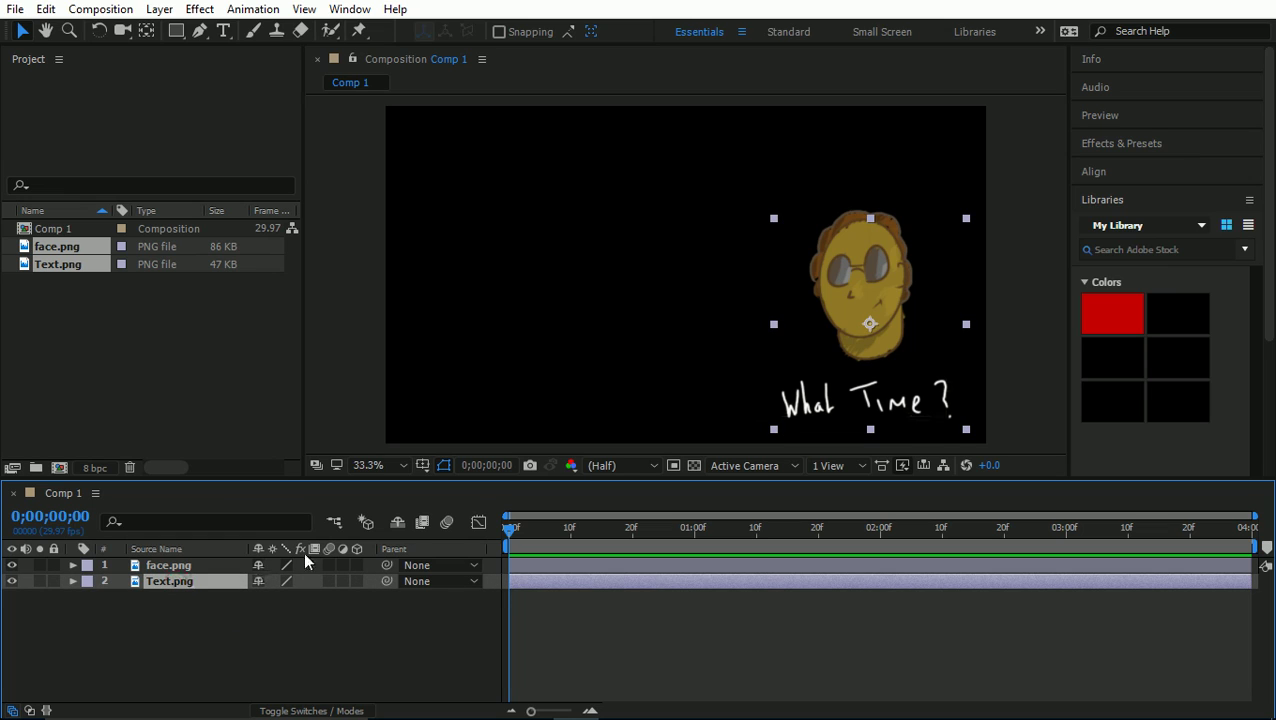
# Make both face.png and Text.png 3D layers and reveal Text.png's rotation properties.
pyautogui.click(357, 575)
pyautogui.click(356, 566)
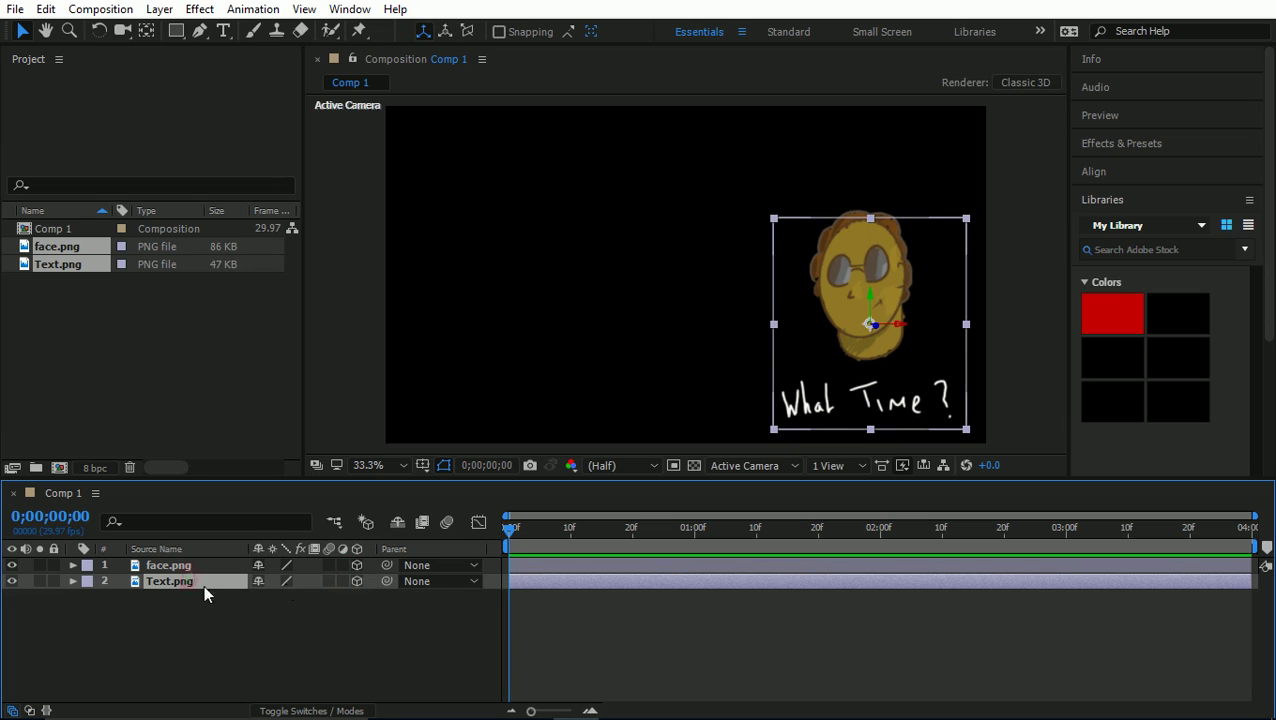
pyautogui.press('r')
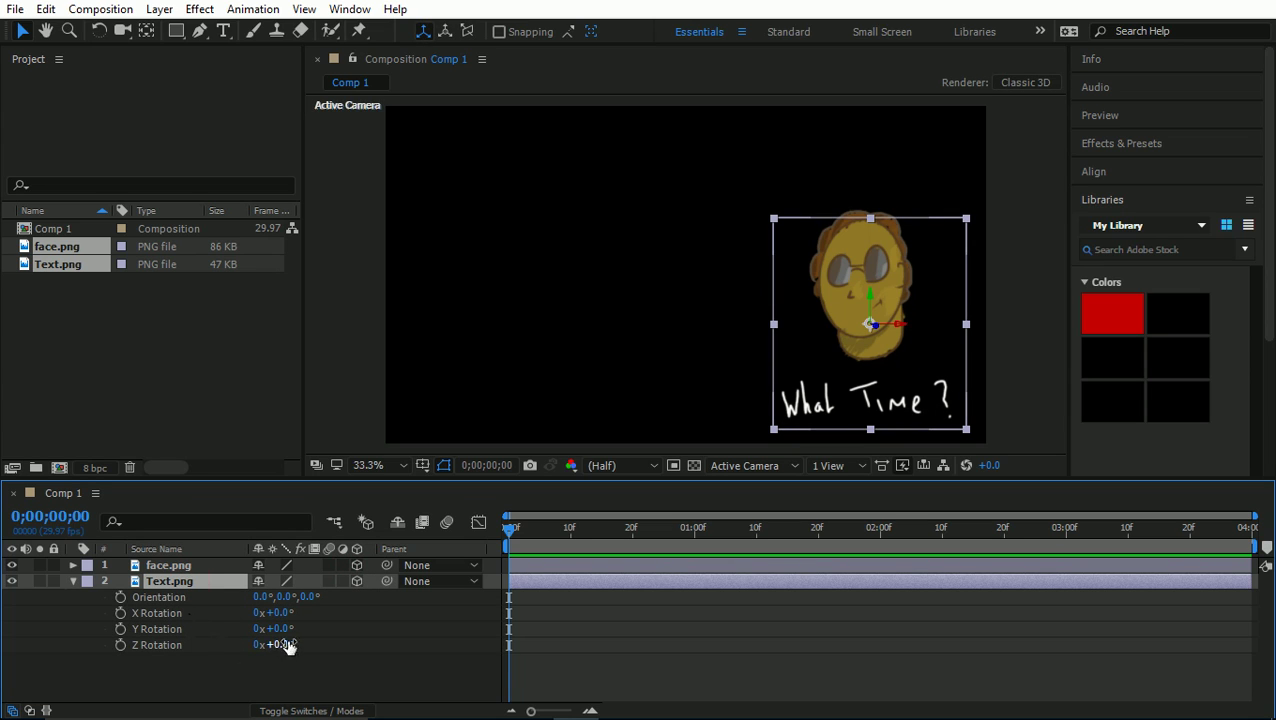
pyautogui.moveTo(282, 645); pyautogui.dragTo(309, 629)
pyautogui.hotkey('ctrl', 'z')
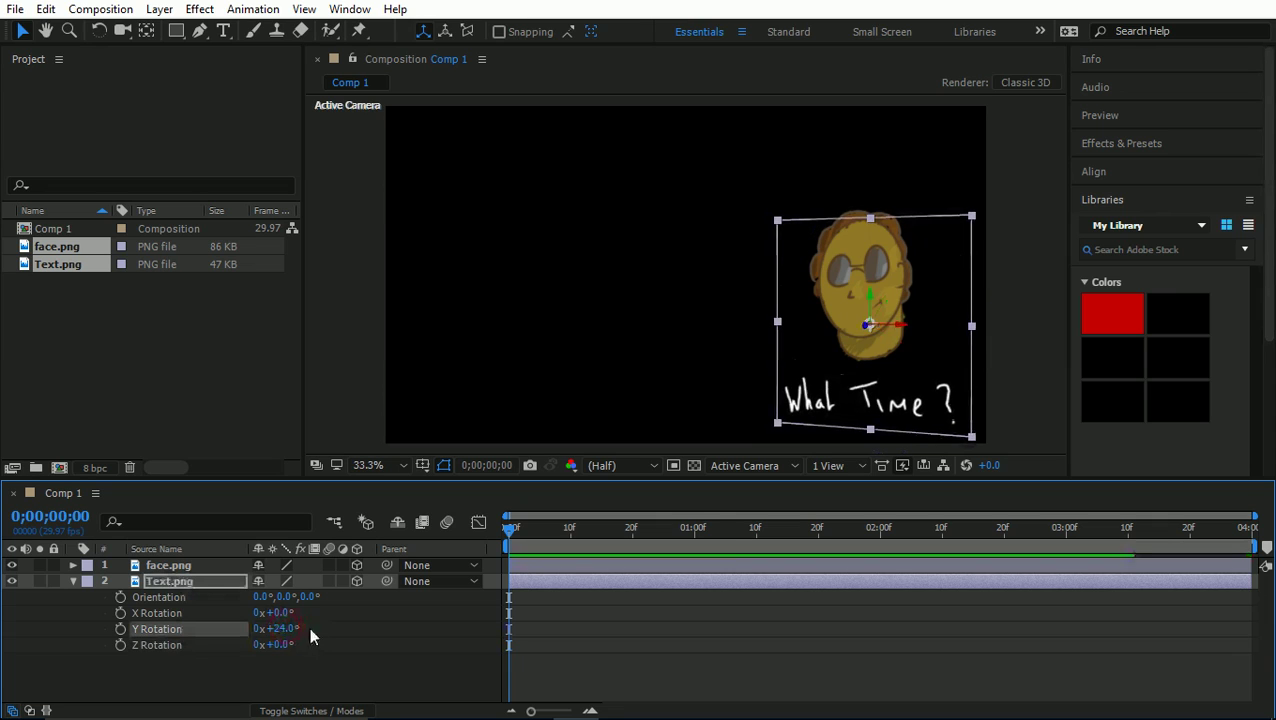
pyautogui.hotkey('ctrl', 'z')
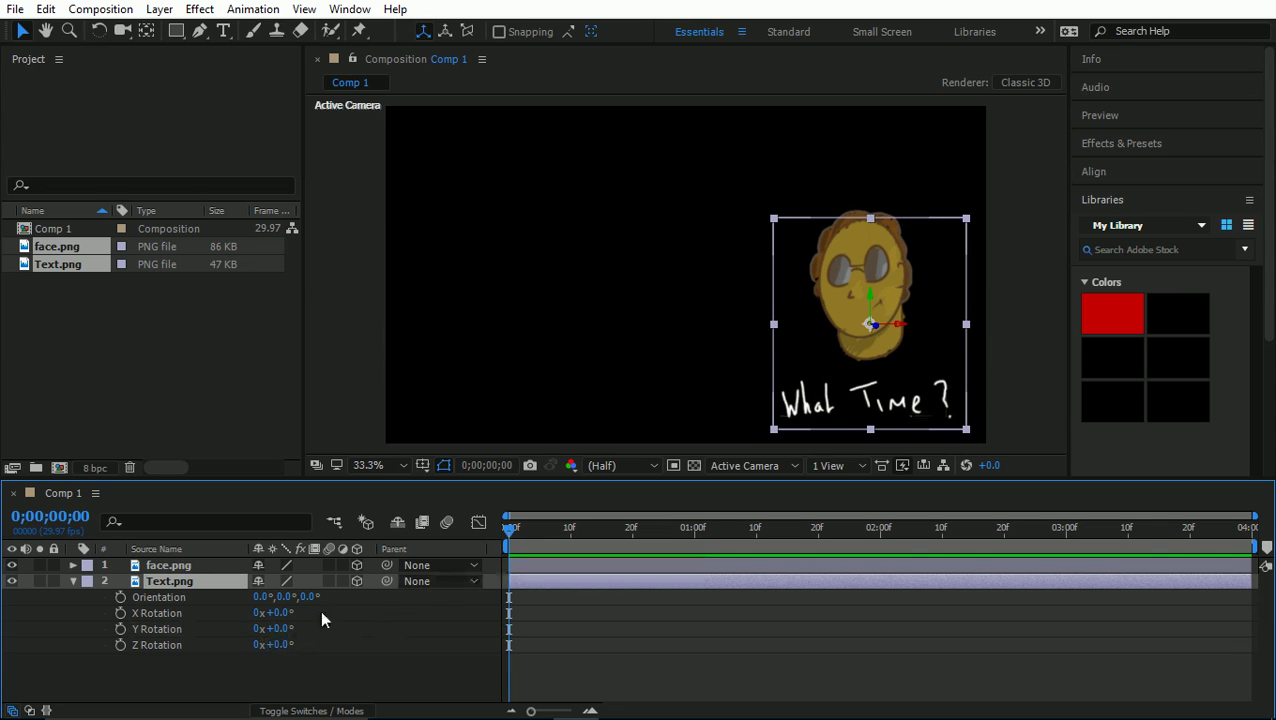
# Keyframe Text.png's Y Rotation from 0x at 0 s to 1x at 2 s, then preview it.
pyautogui.click(120, 629)
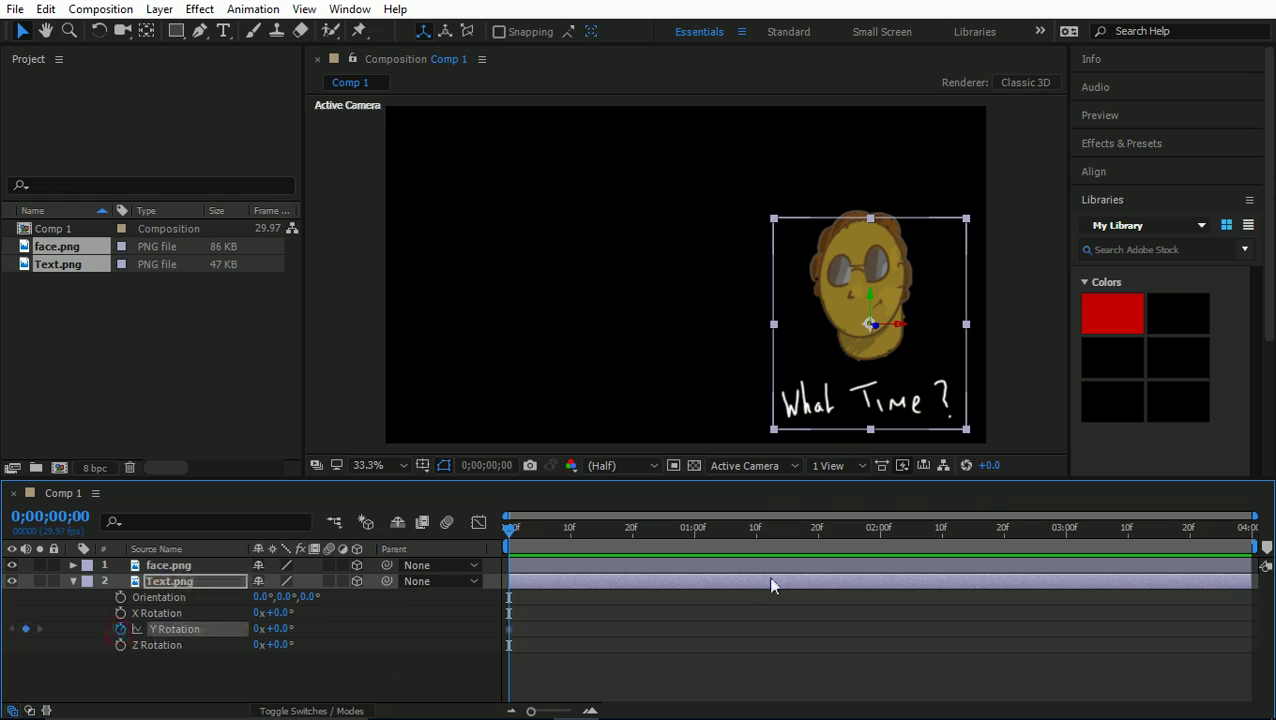
pyautogui.moveTo(857, 540); pyautogui.dragTo(880, 532)
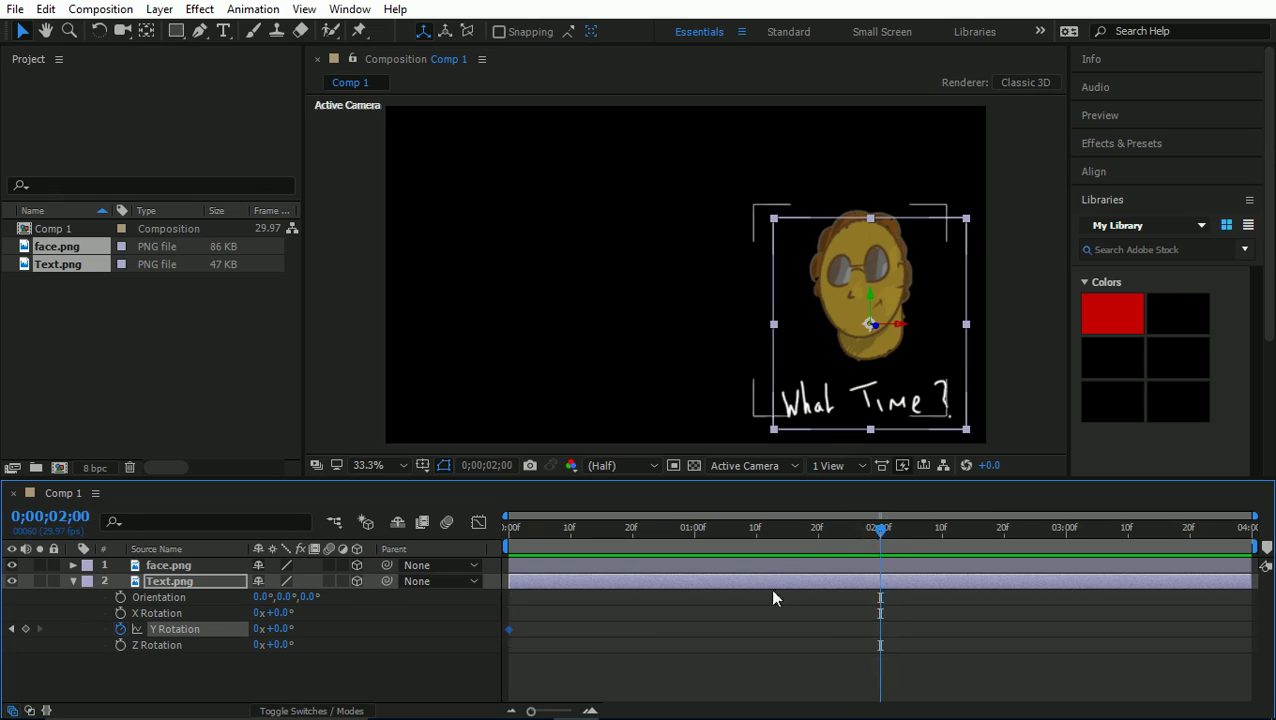
pyautogui.click(257, 629)
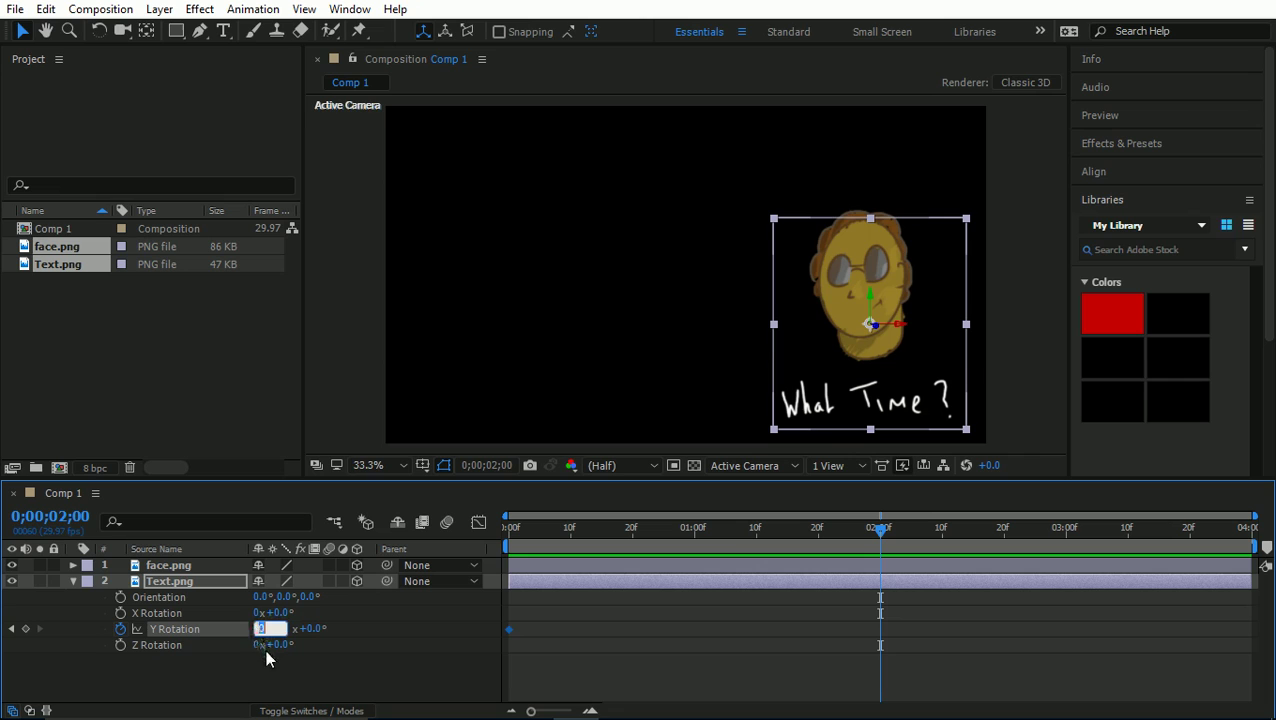
pyautogui.click(300, 663)
pyautogui.click(510, 530)
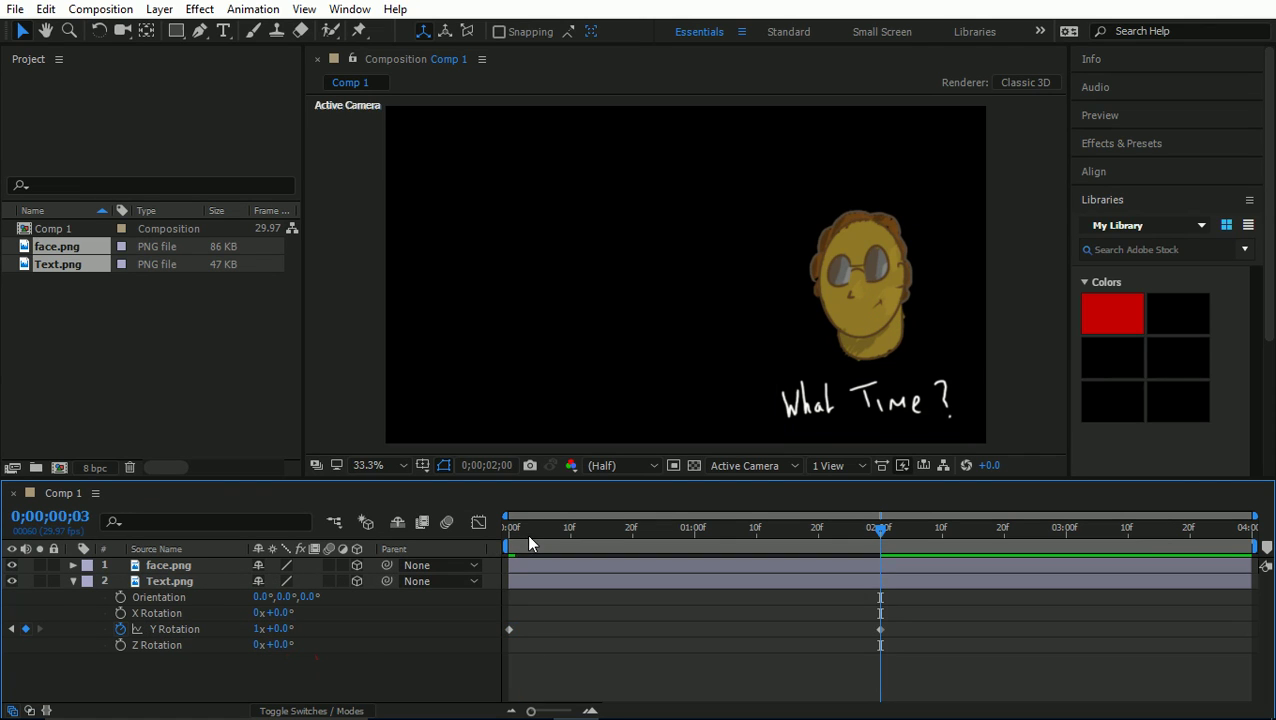
pyautogui.press('space')
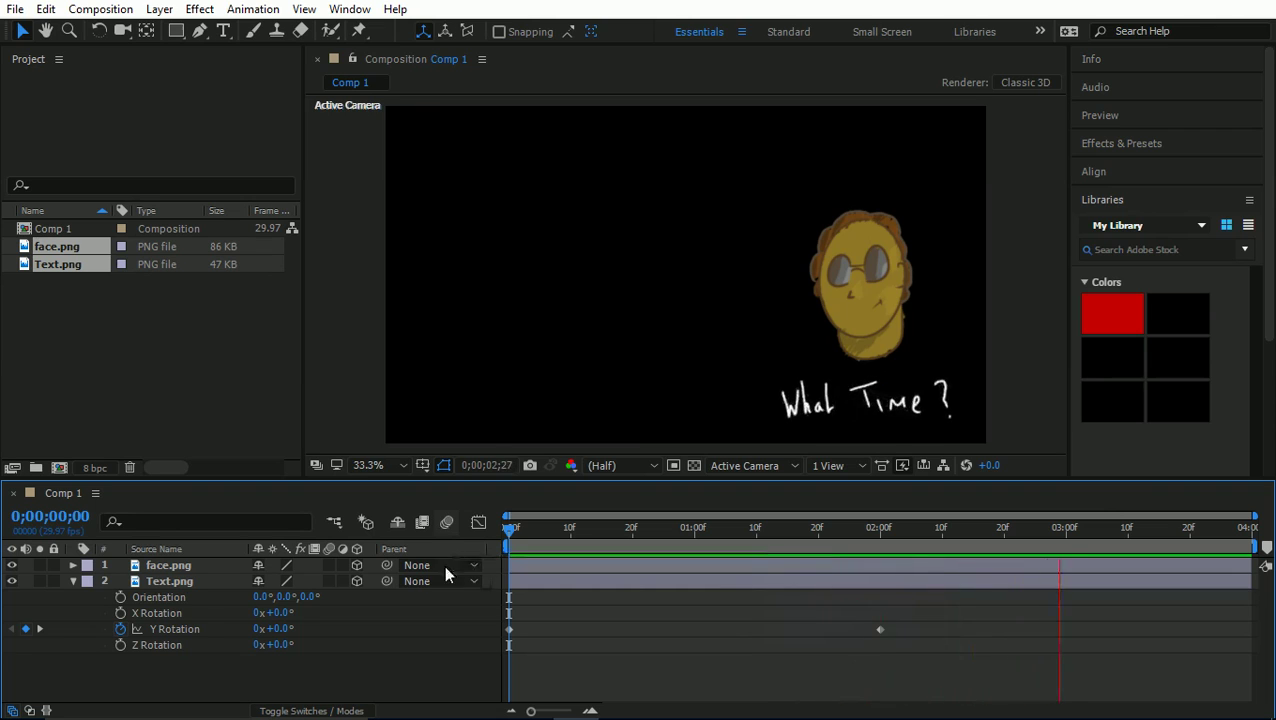
pyautogui.press('space')
# Keyframe face.png's Y Rotation from 0x at 0 s to 1x at 2 s, then preview both spins.
pyautogui.click(172, 567)
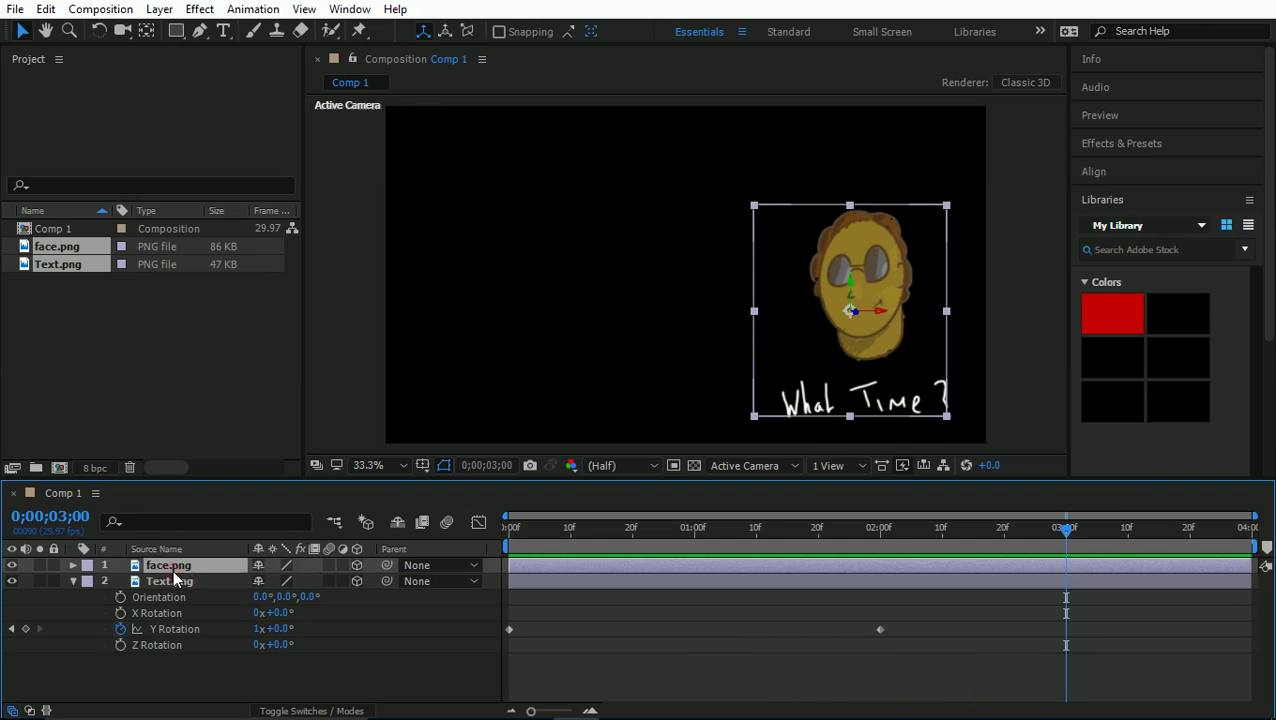
pyautogui.press('r')
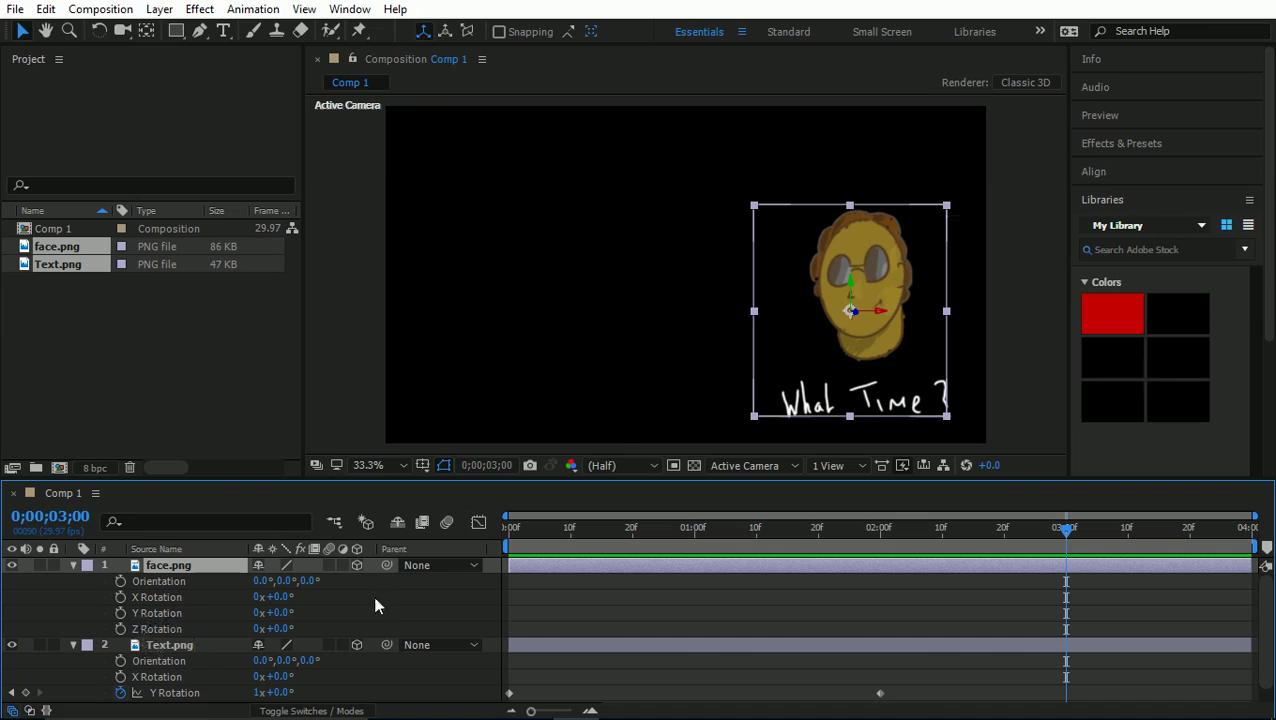
pyautogui.press('Home')
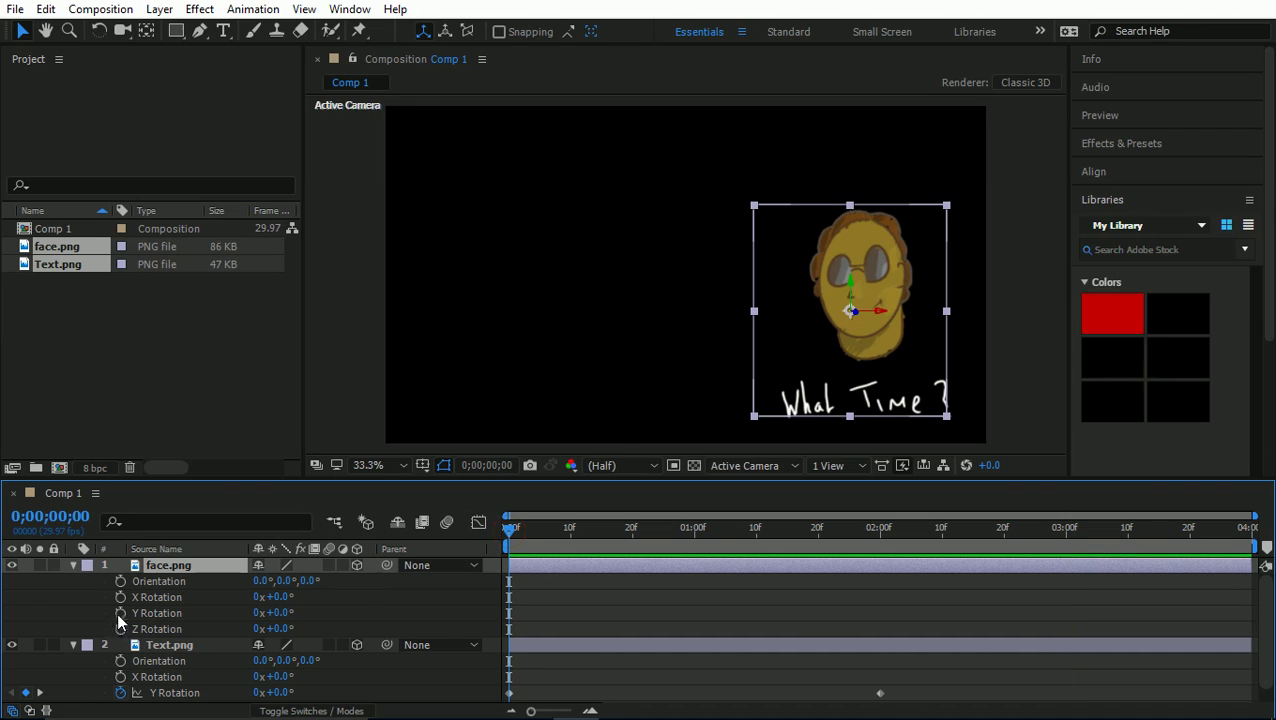
pyautogui.click(120, 613)
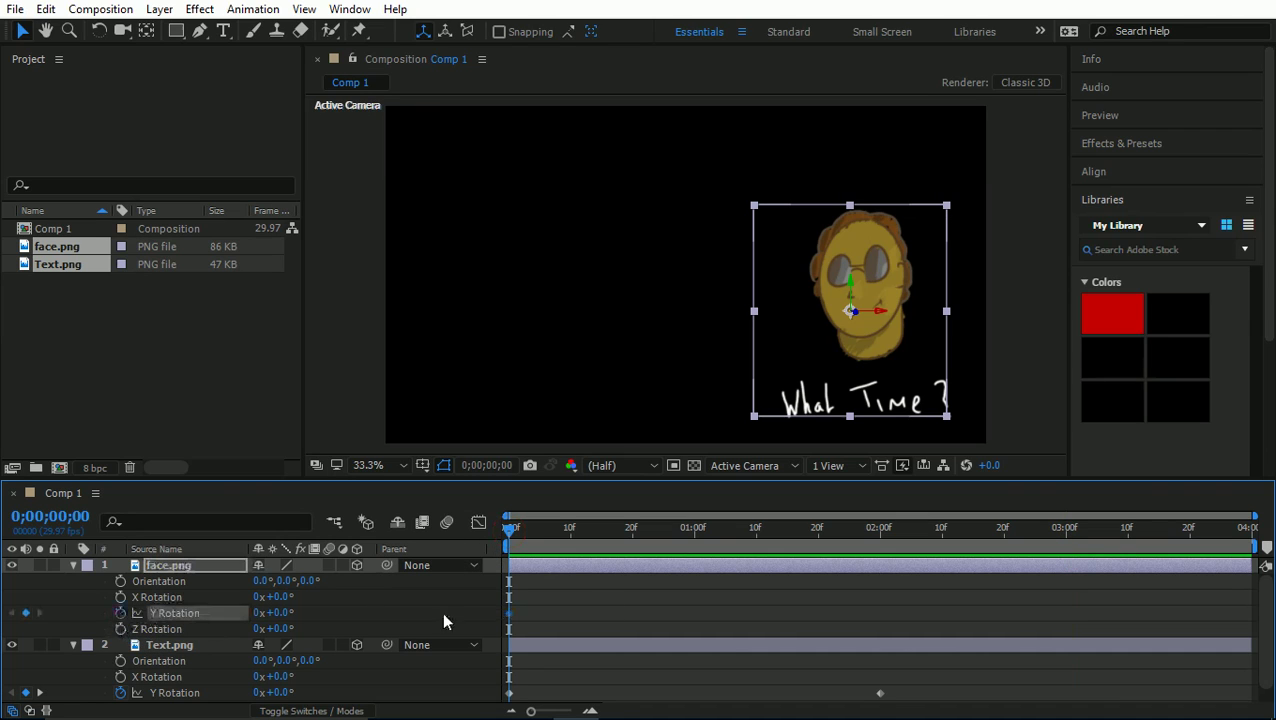
pyautogui.click(880, 540)
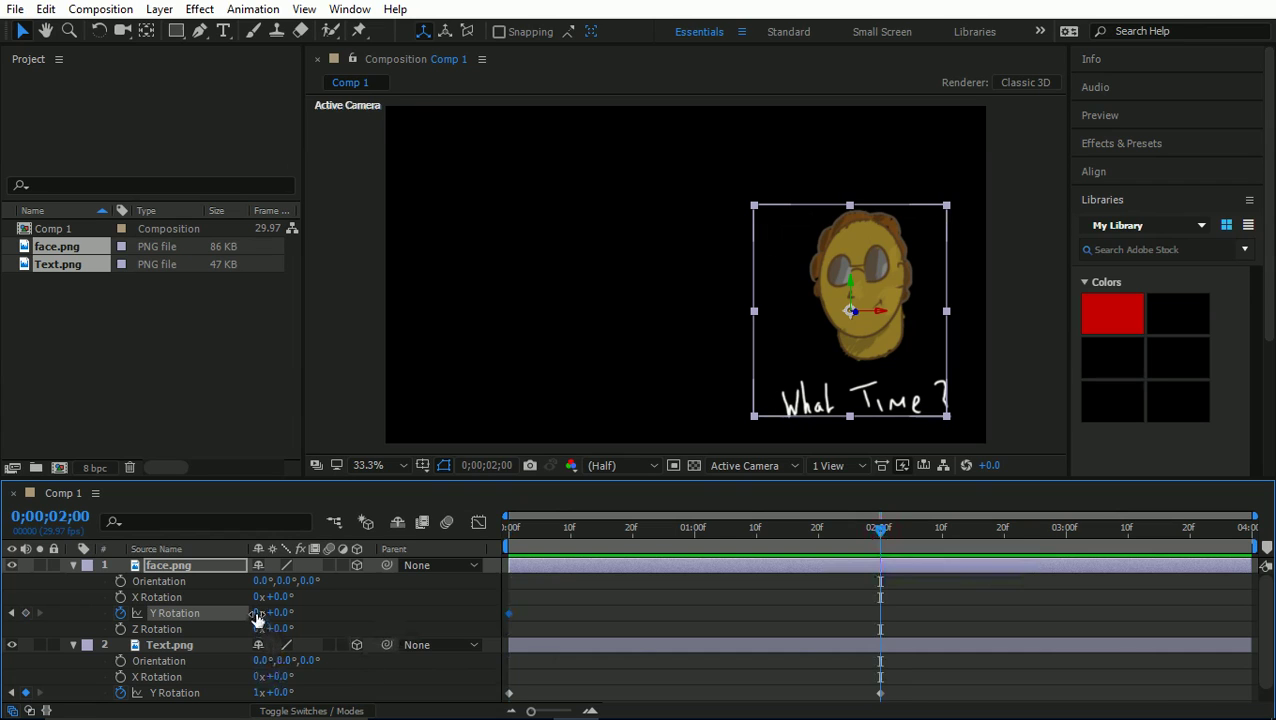
pyautogui.click(256, 613)
pyautogui.write('1')
pyautogui.click(405, 617)
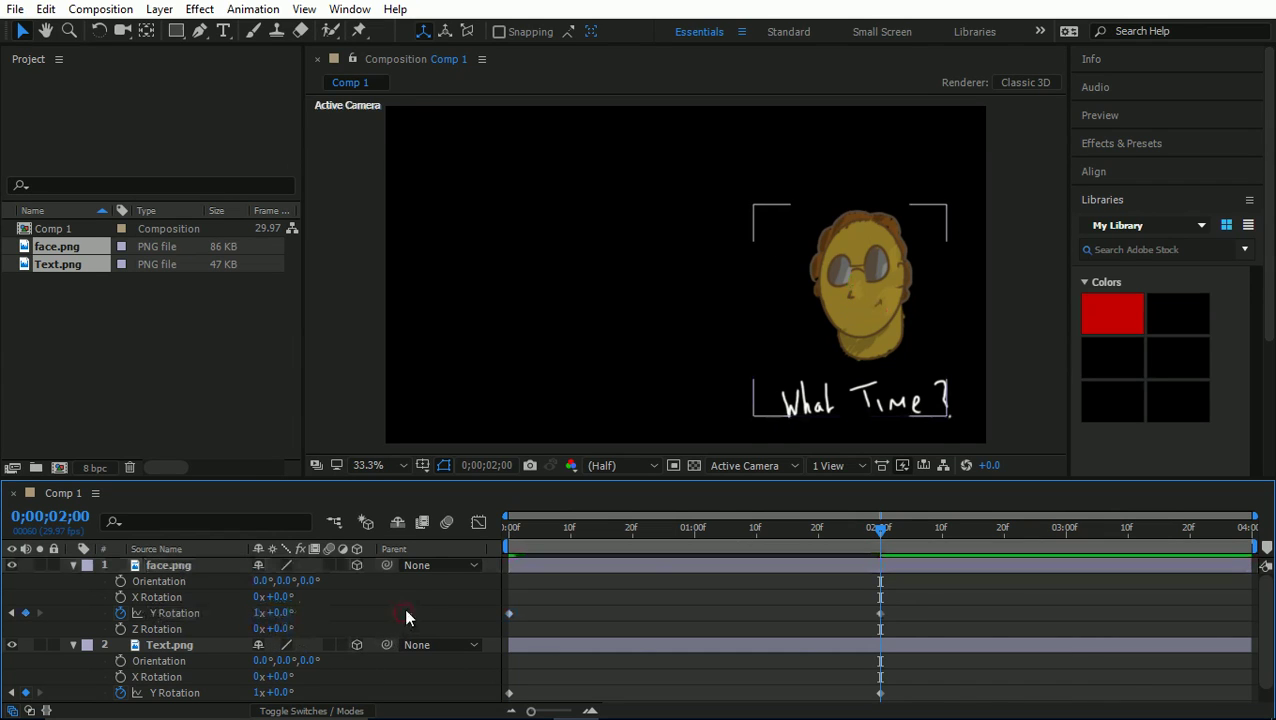
pyautogui.moveTo(575, 527); pyautogui.dragTo(444, 526)
pyautogui.press('space')
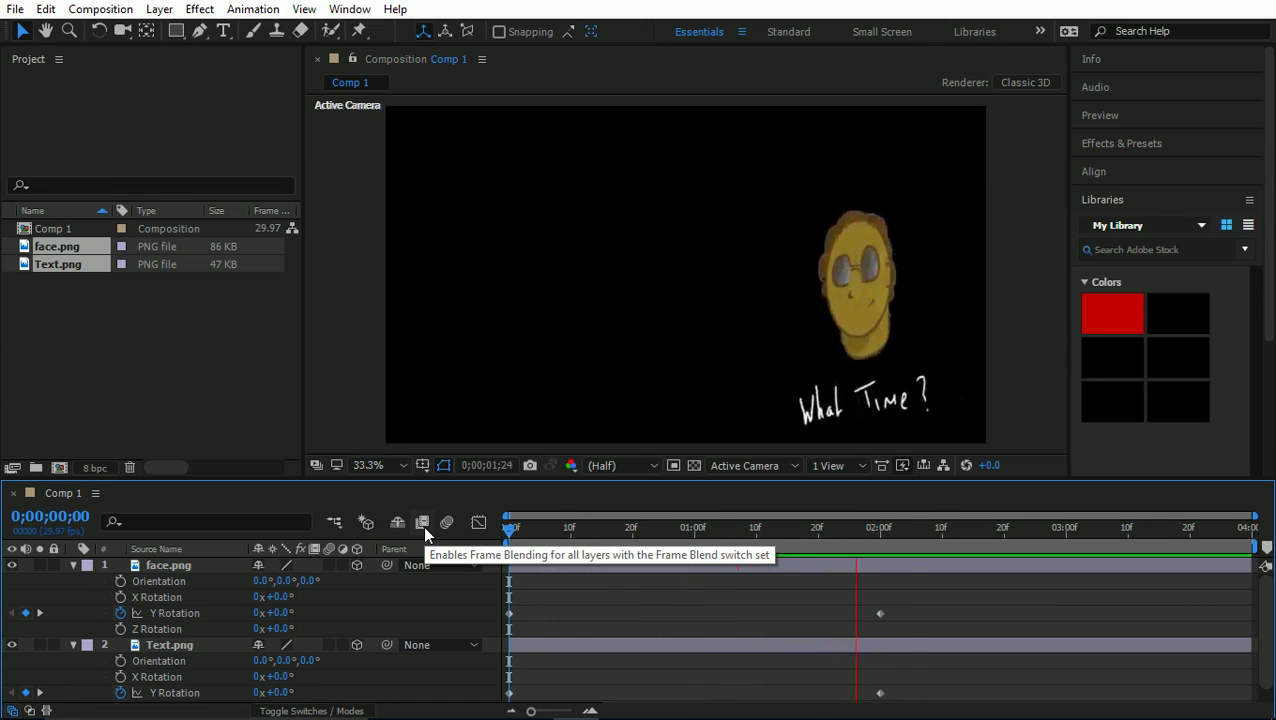
# Shift Text.png's first Y Rotation keyframe a few frames later and nudge the face's end keyframe.
pyautogui.click(523, 537)
pyautogui.click(350, 645)
pyautogui.scroll(-1, 347, 612)
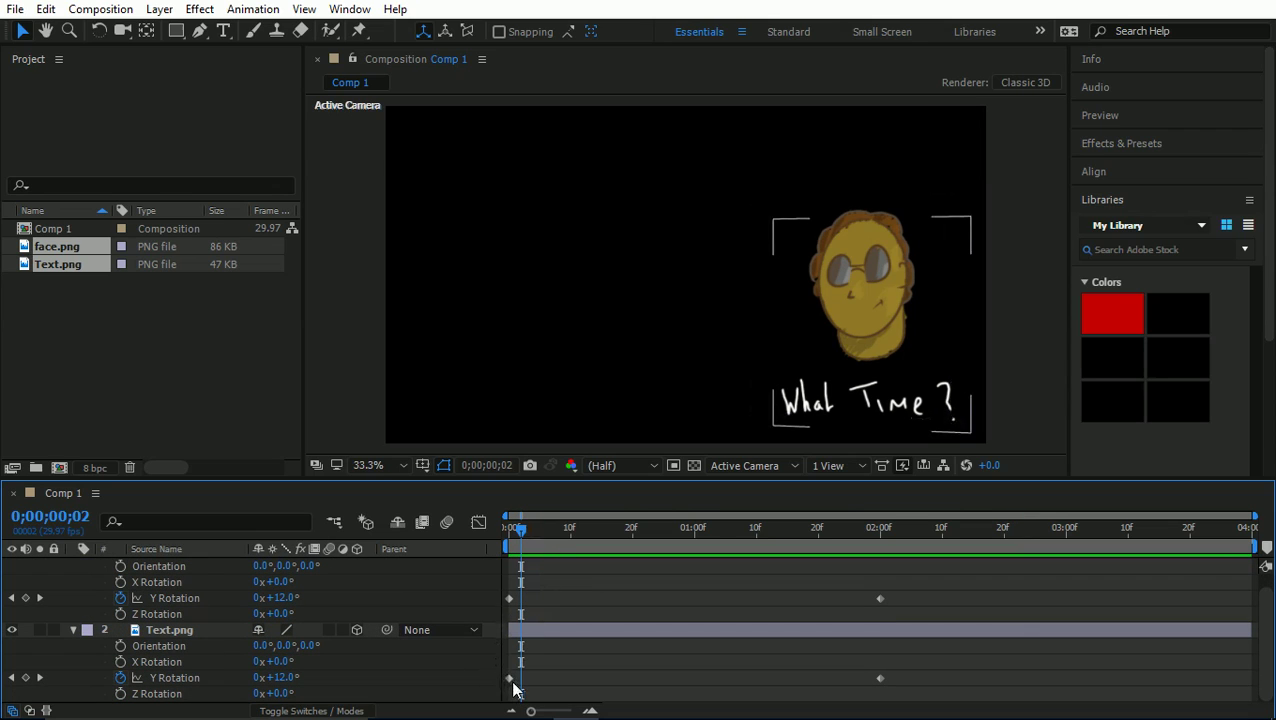
pyautogui.moveTo(510, 679); pyautogui.dragTo(541, 680)
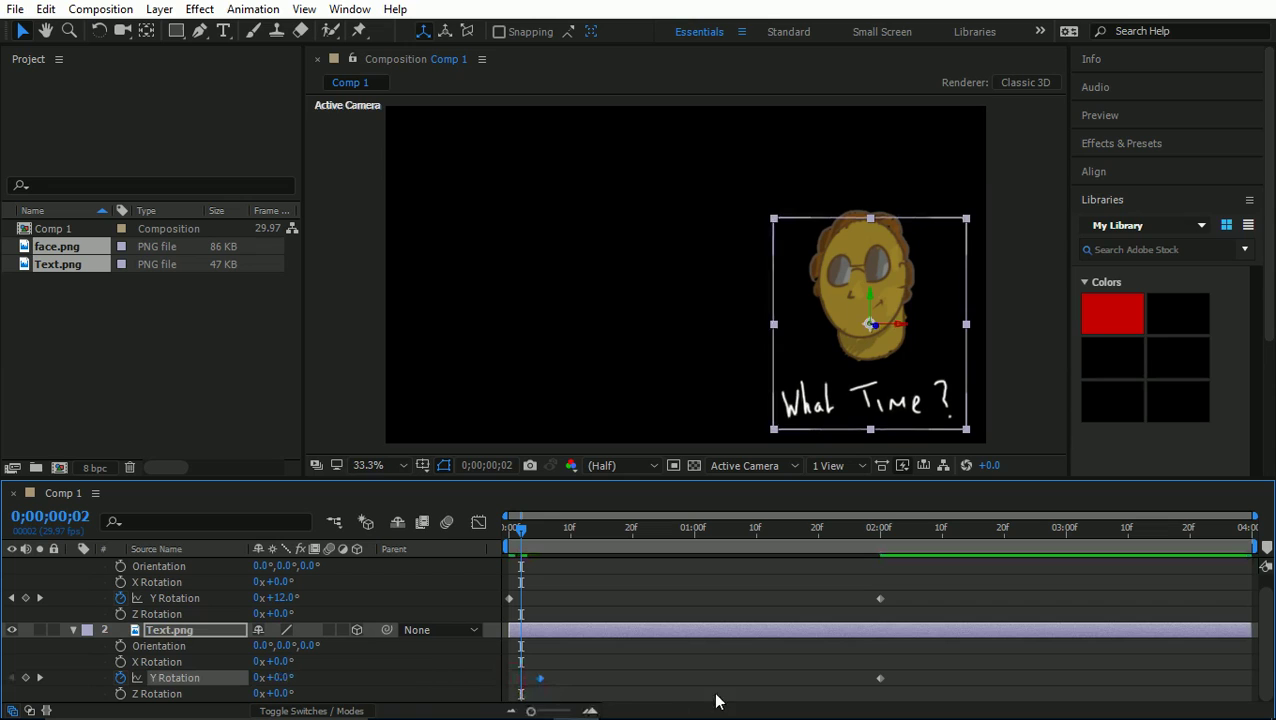
pyautogui.moveTo(879, 598); pyautogui.dragTo(855, 601)
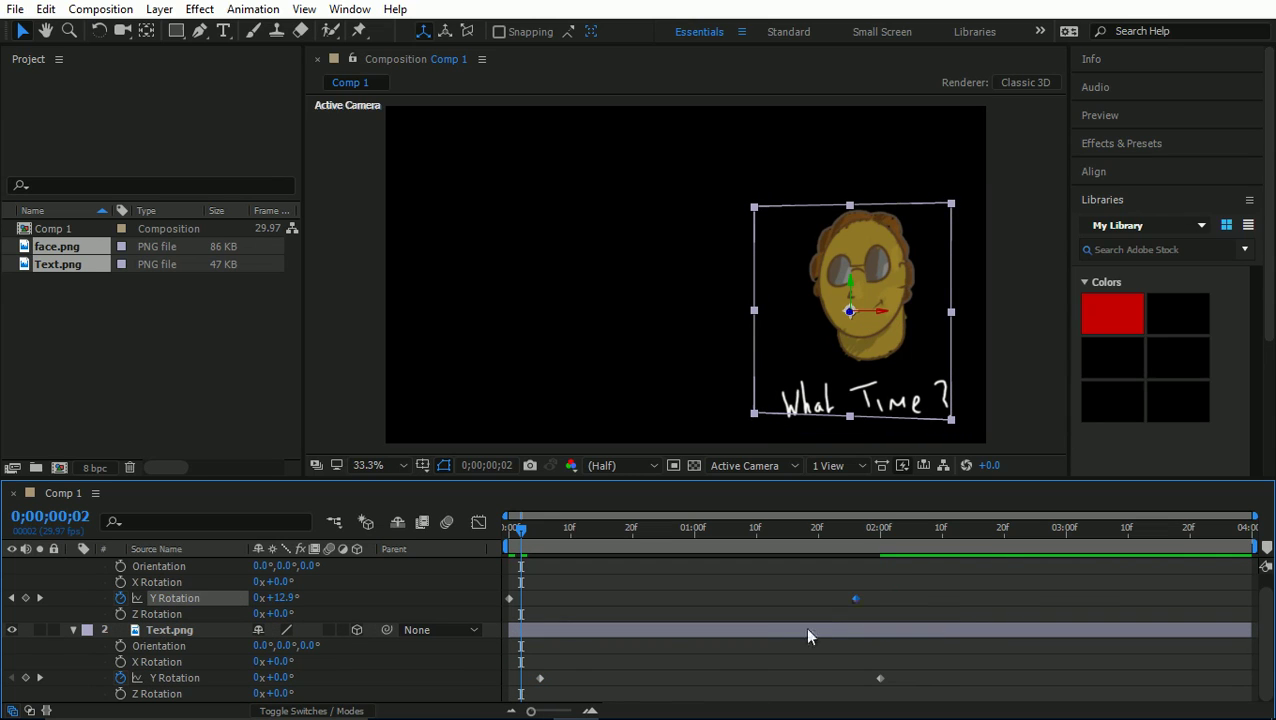
pyautogui.click(541, 680)
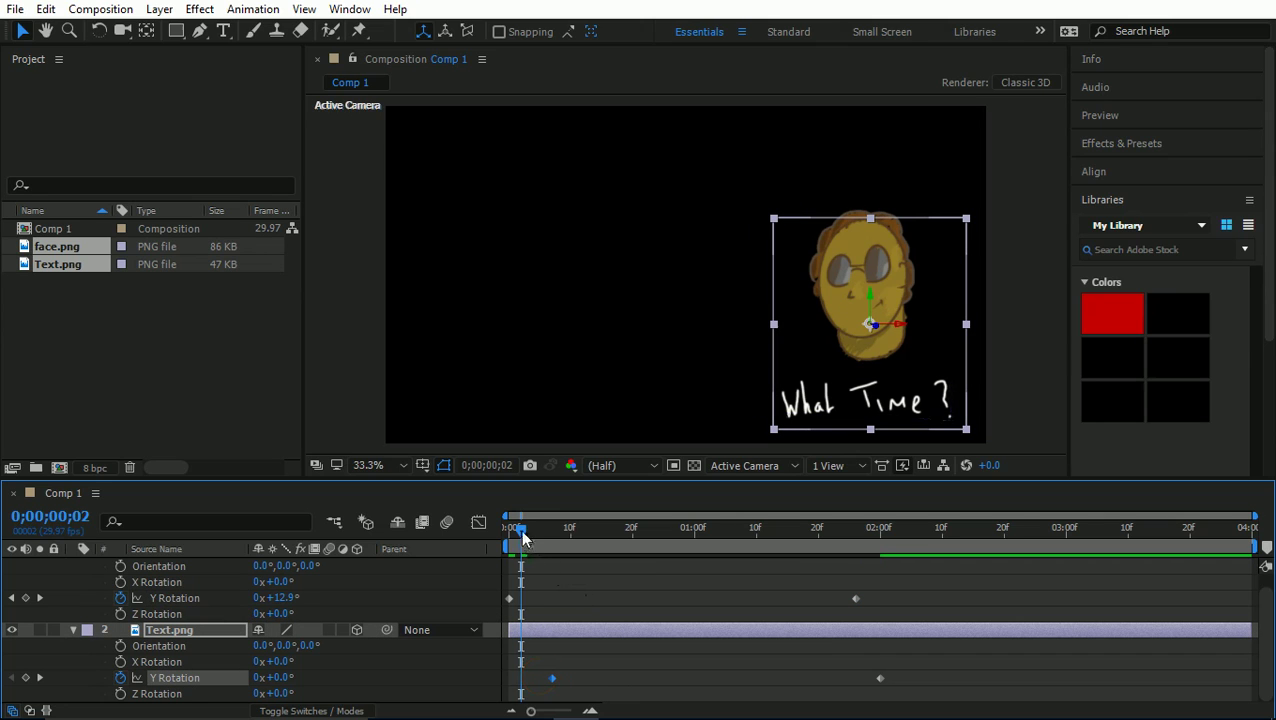
# Scrub and preview the offset spins around frame 0;00;00;06.
pyautogui.moveTo(515, 530); pyautogui.dragTo(480, 530)
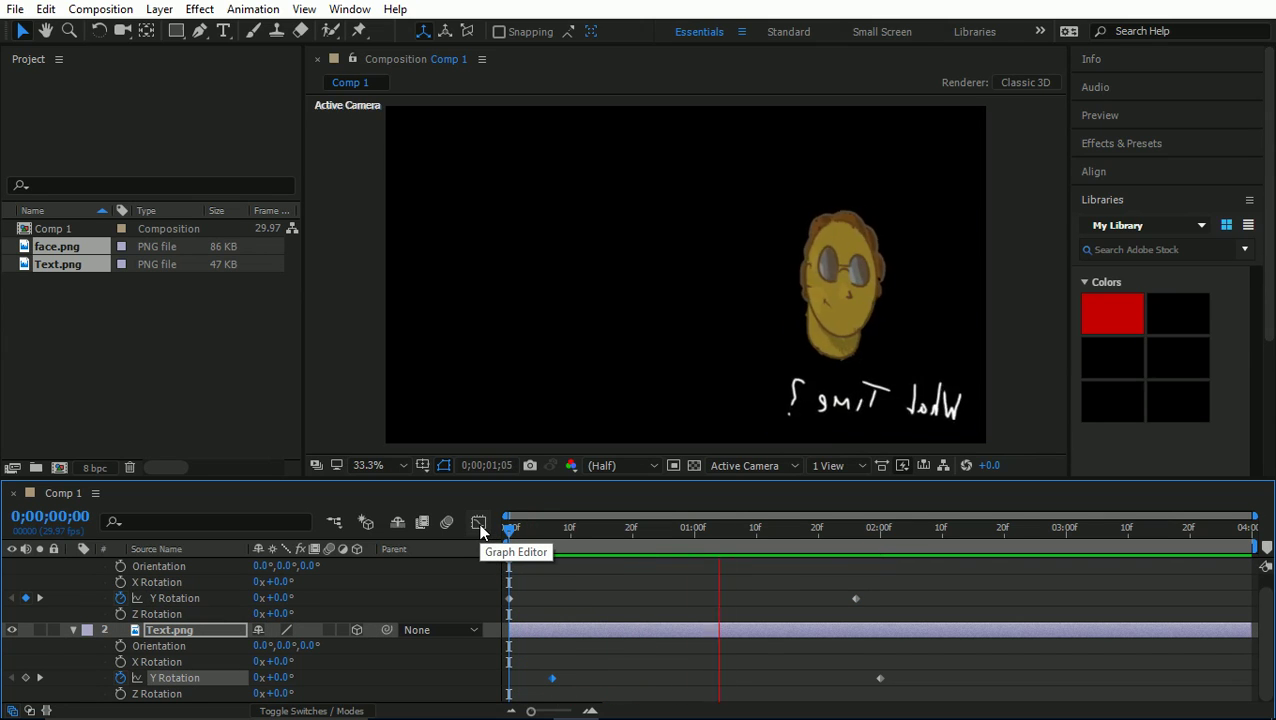
pyautogui.press('space')
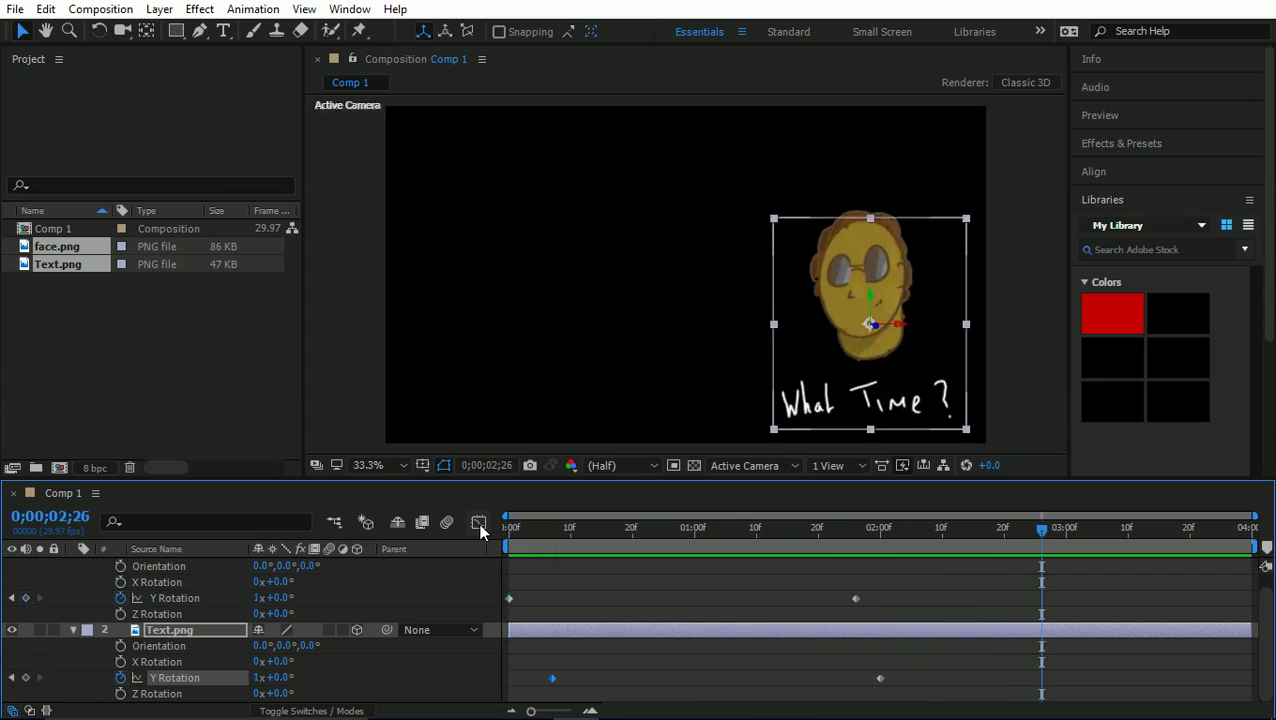
pyautogui.click(547, 540)
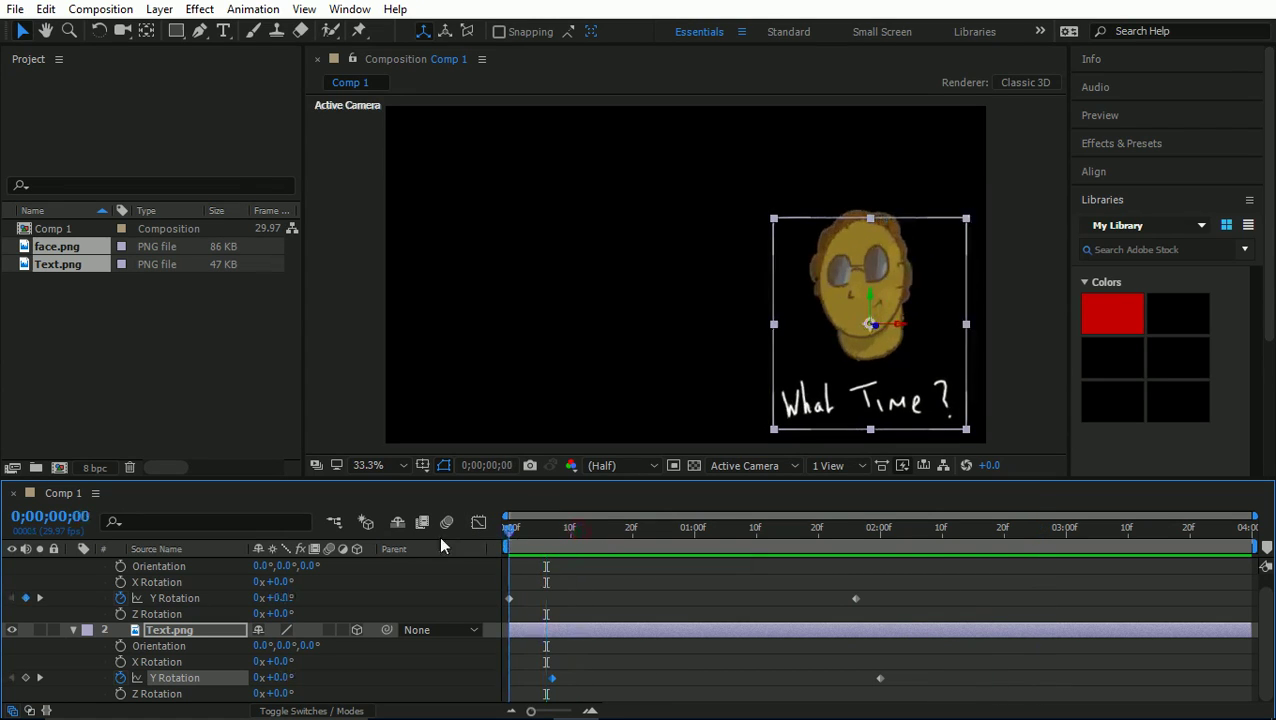
pyautogui.moveTo(507, 541); pyautogui.dragTo(333, 550)
# Try easing the text's Y Rotation curve in the Graph Editor, then undo back to linear.
pyautogui.click(472, 524)
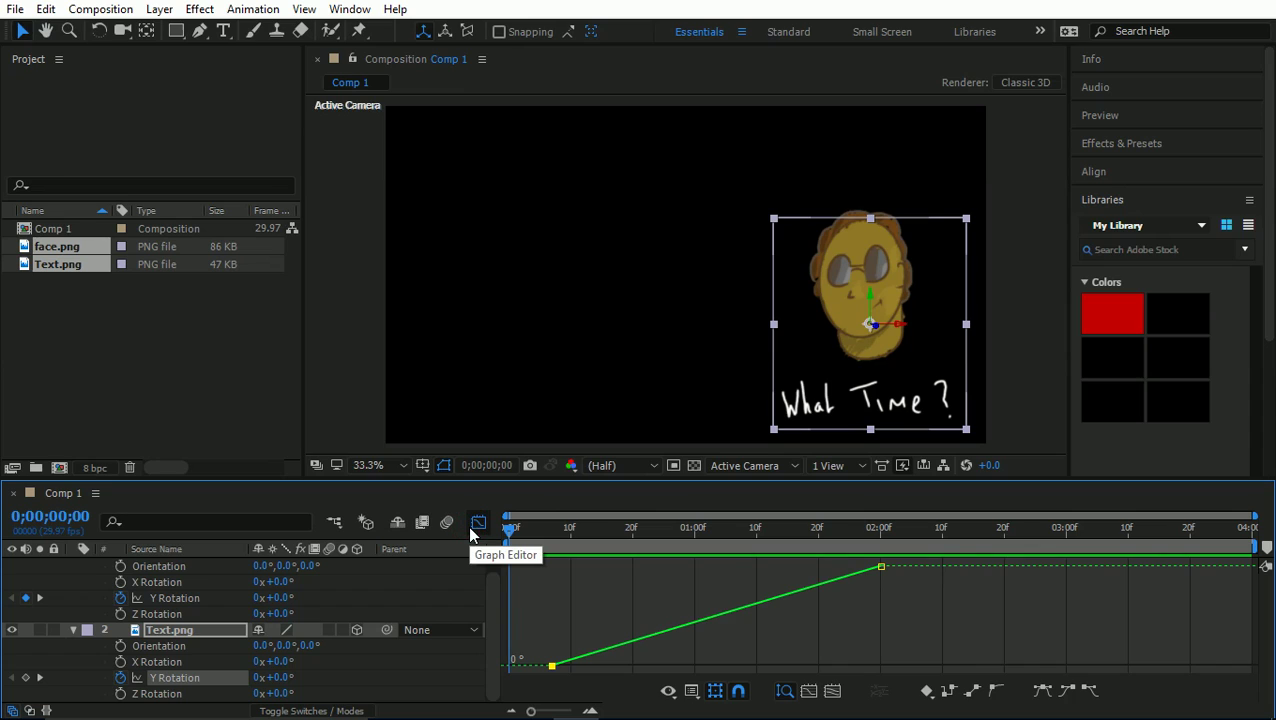
pyautogui.moveTo(556, 672)
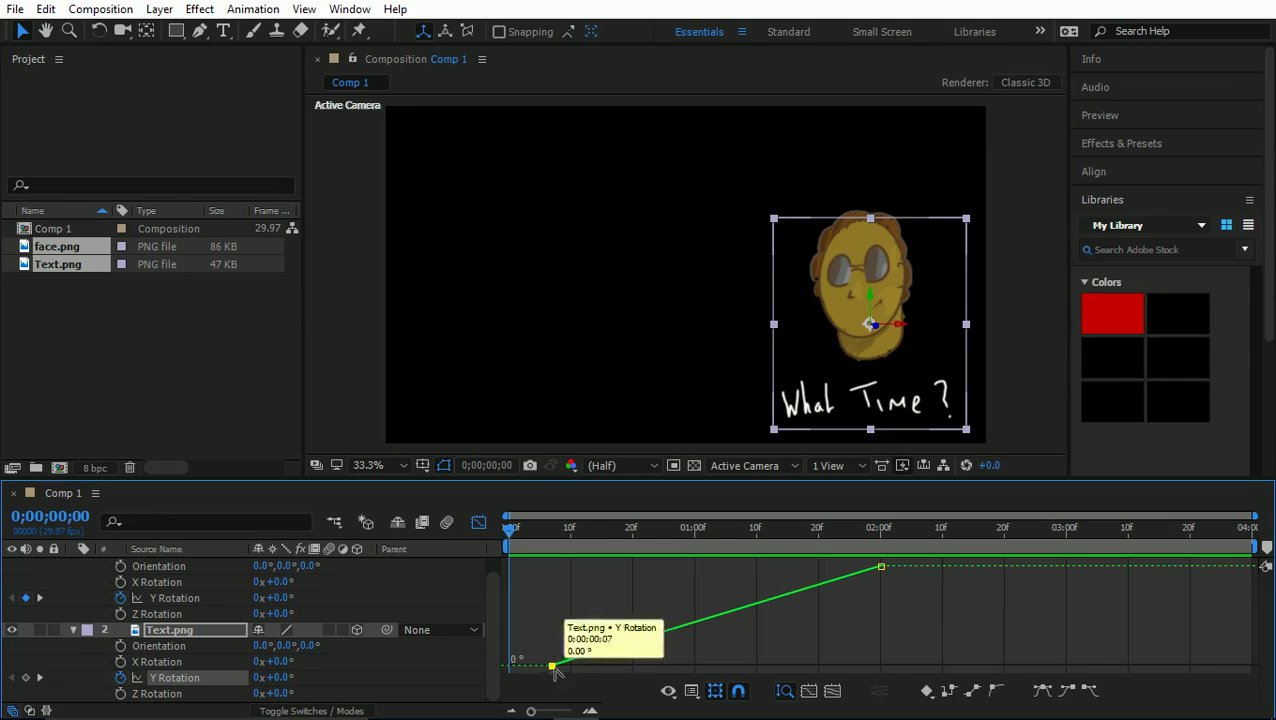
pyautogui.moveTo(553, 666); pyautogui.dragTo(902, 672)
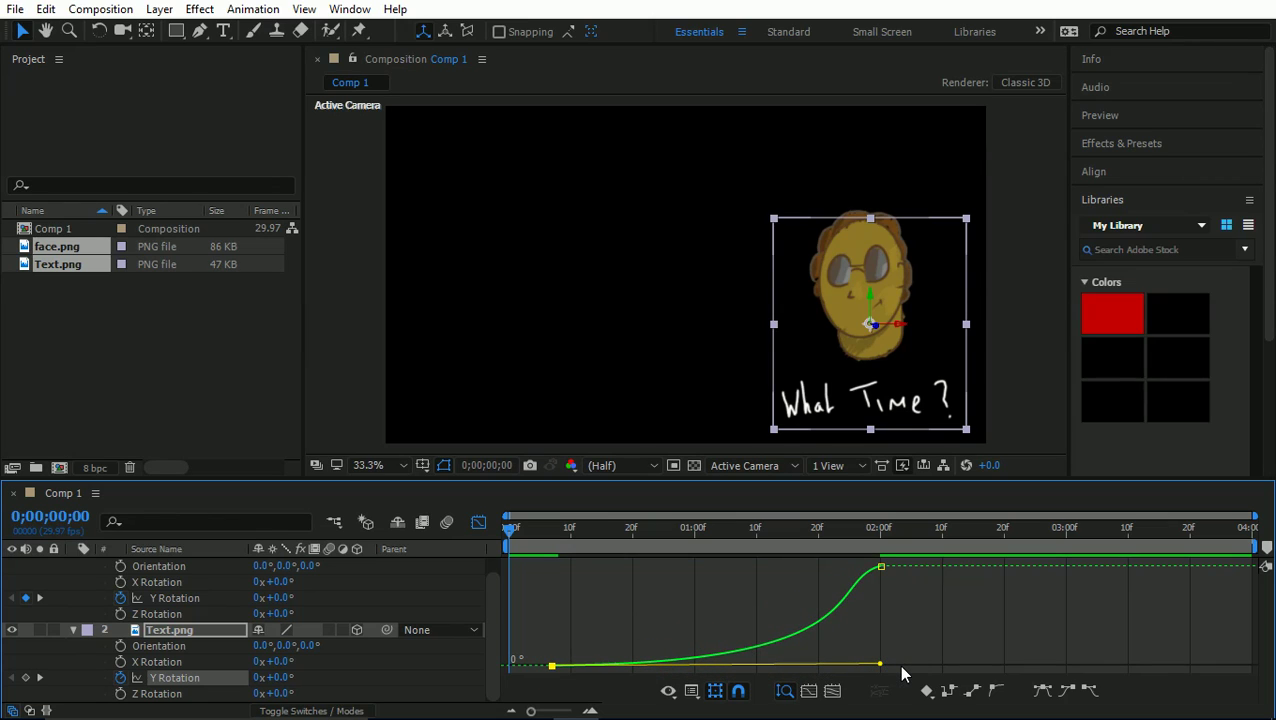
pyautogui.click(522, 534)
pyautogui.press('Home')
pyautogui.press('space')
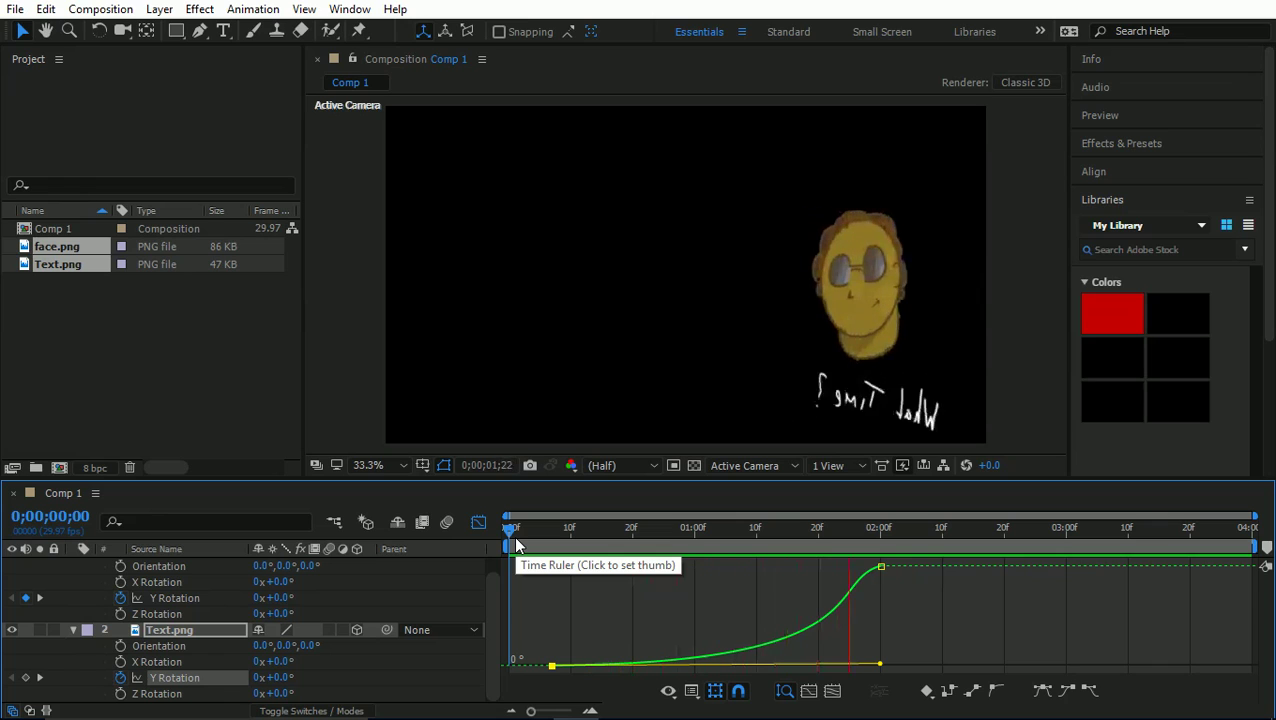
pyautogui.press('space')
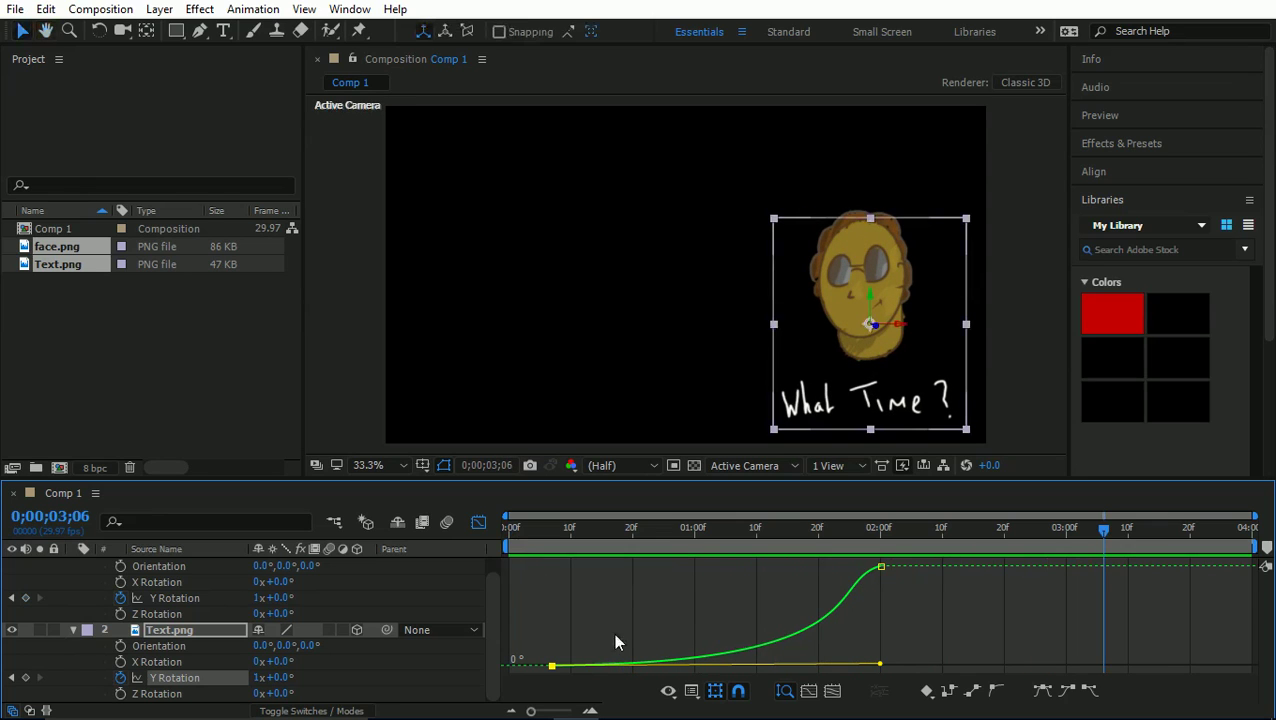
pyautogui.hotkey('ctrl', 'z')
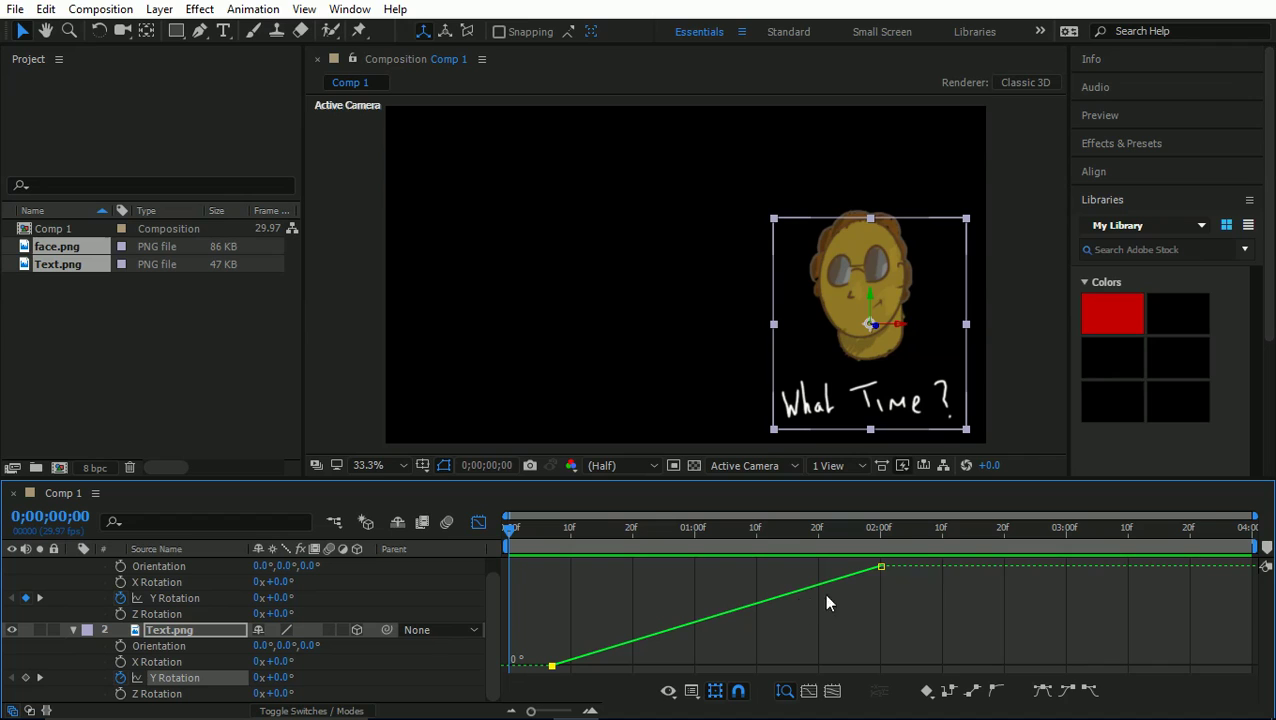
pyautogui.keyDown('alt'); pyautogui.moveTo(880, 567); pyautogui.dragTo(527, 580); pyautogui.keyUp('alt')
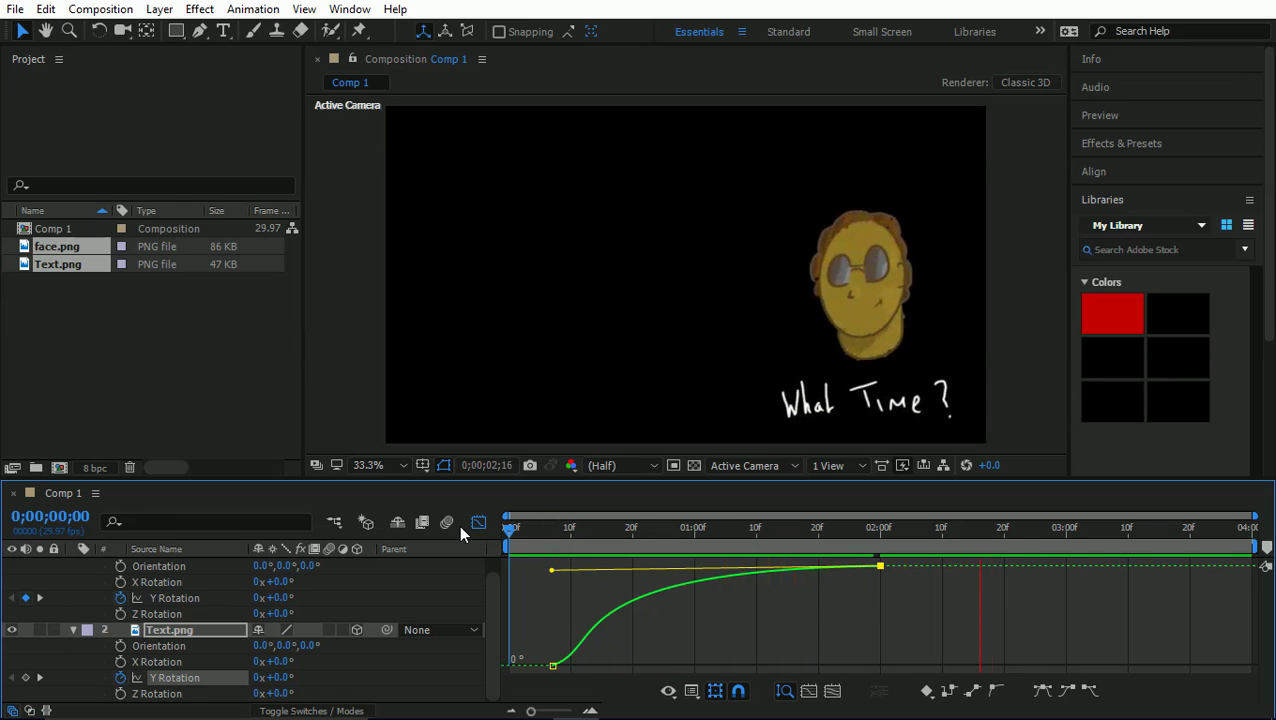
pyautogui.press('space')
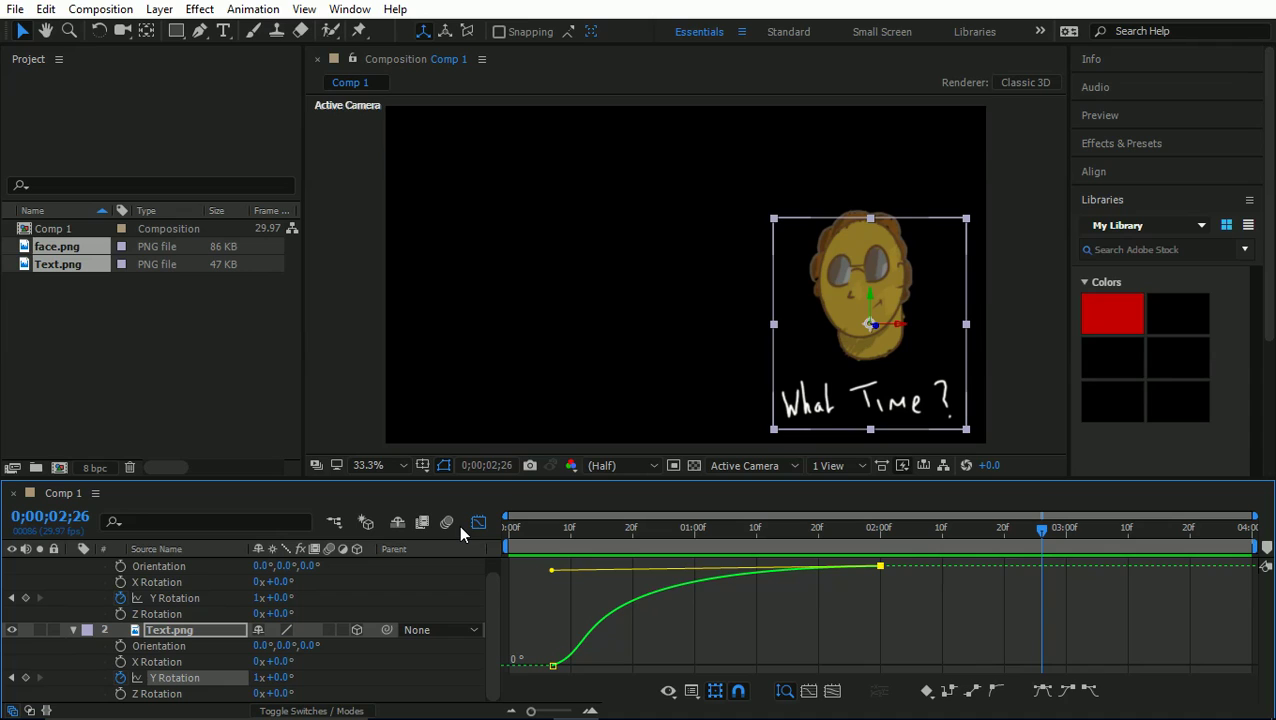
pyautogui.press('Home')
pyautogui.hotkey('ctrl', 'z')
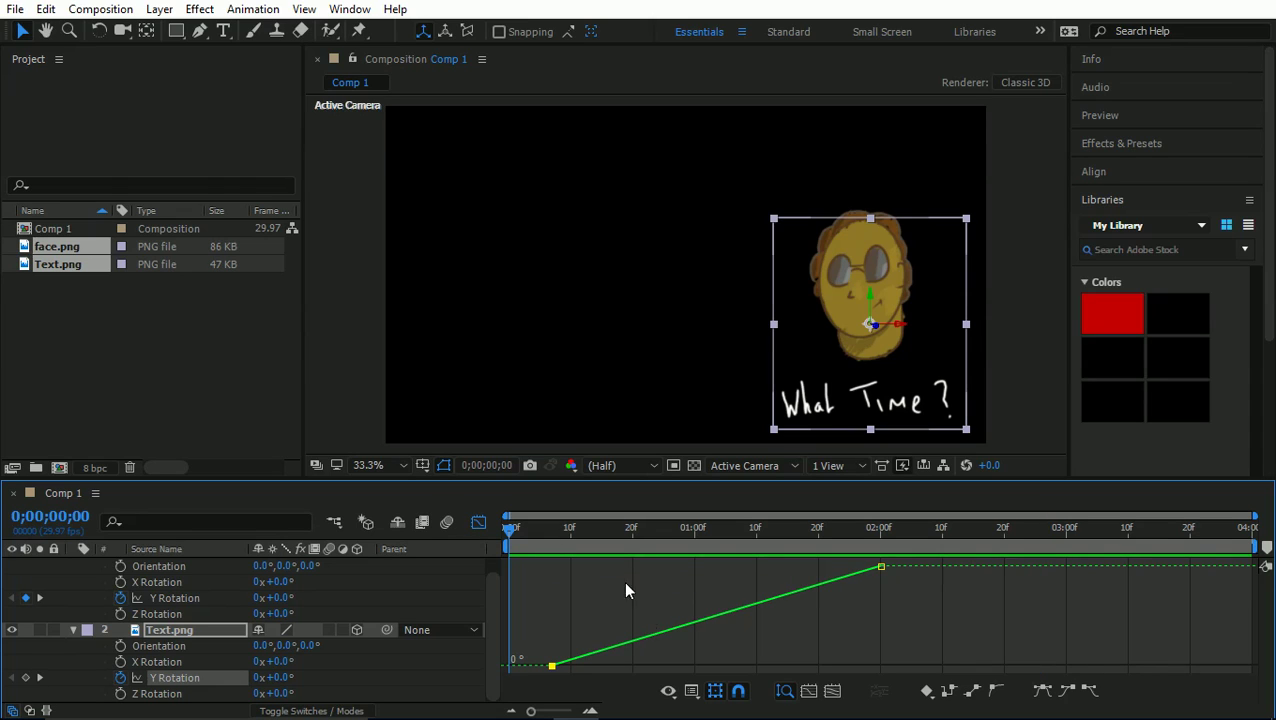
# Ease out the start and ease into the end of Text.png's Y Rotation, then preview.
pyautogui.click(553, 667)
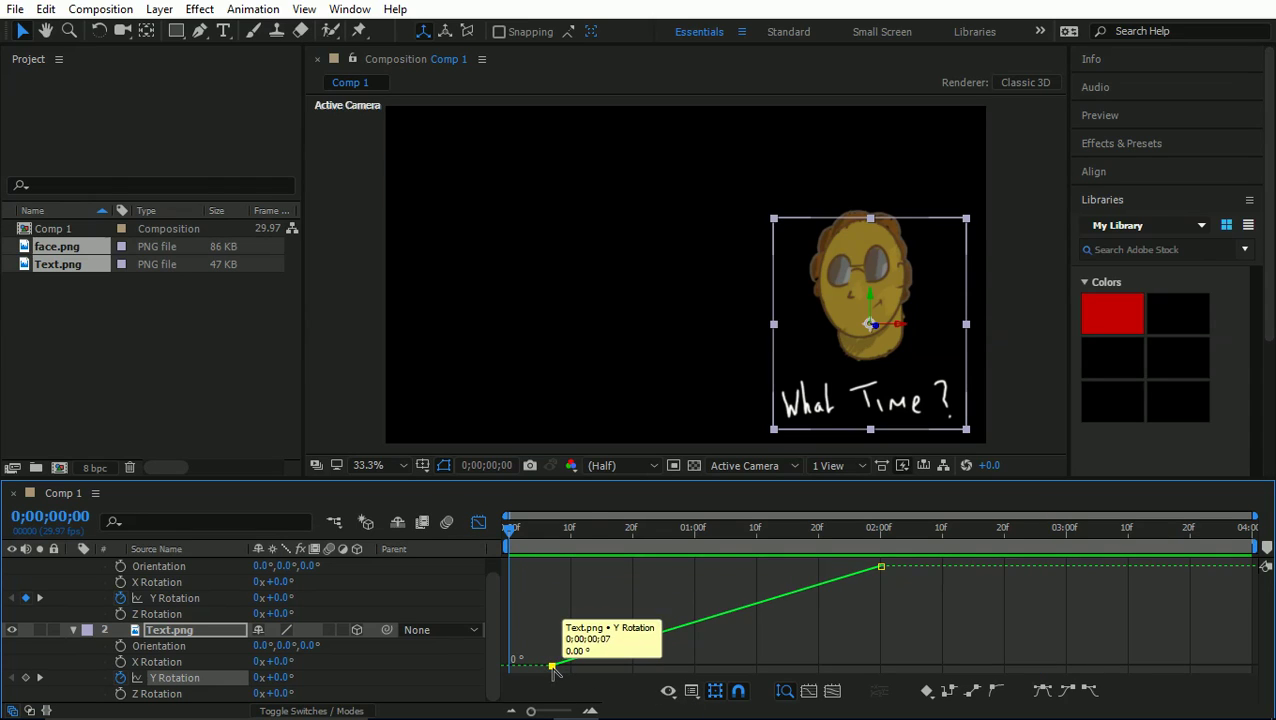
pyautogui.moveTo(552, 666); pyautogui.dragTo(716, 662)
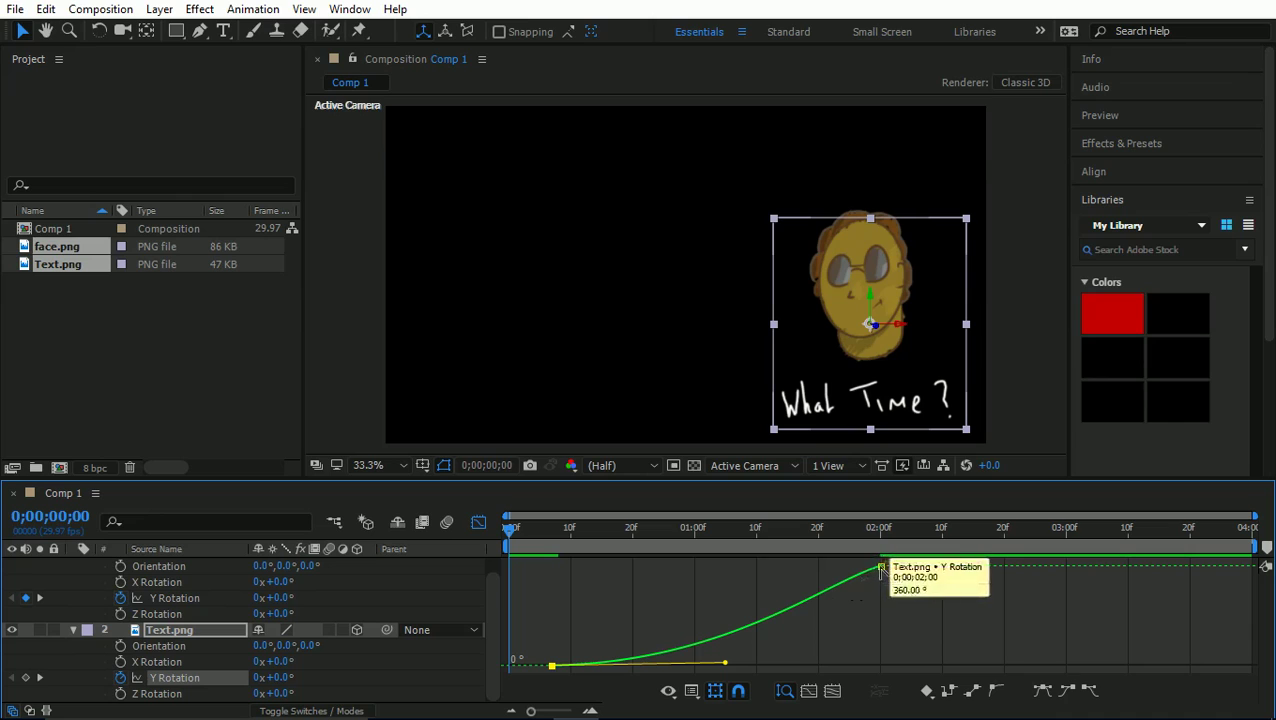
pyautogui.moveTo(880, 567); pyautogui.dragTo(823, 572)
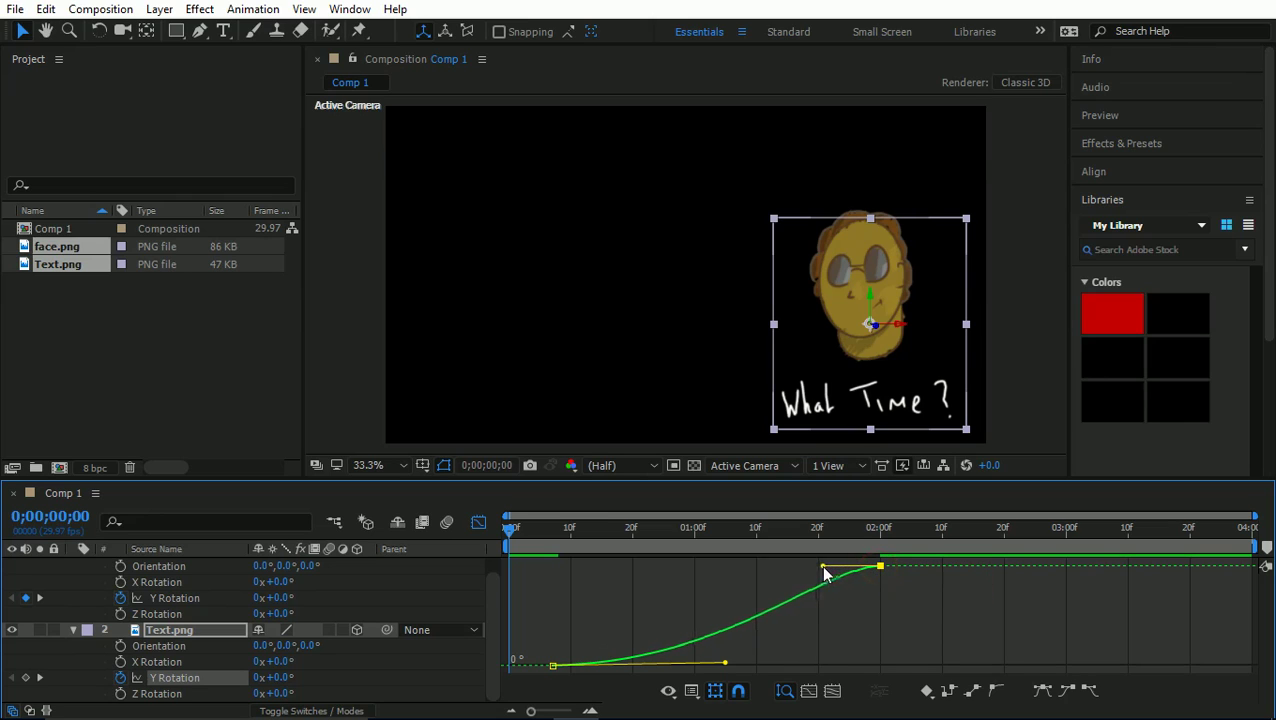
pyautogui.moveTo(725, 663); pyautogui.dragTo(799, 662)
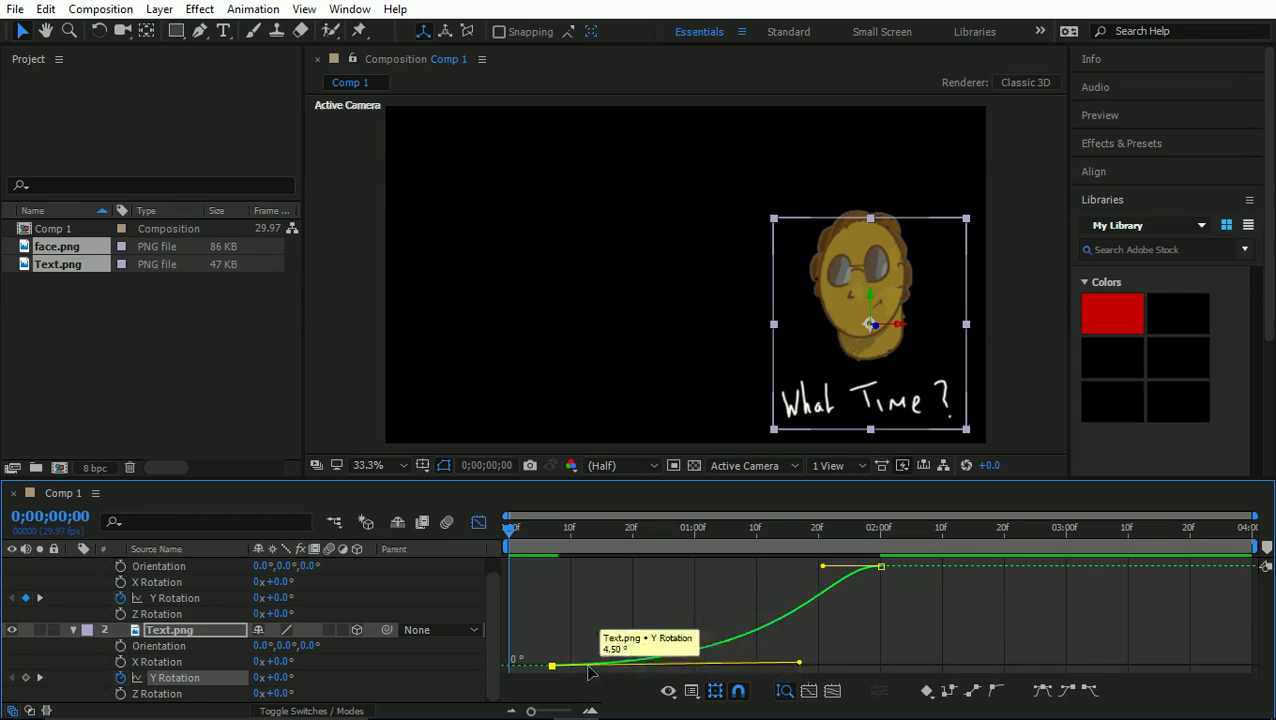
pyautogui.press('space')
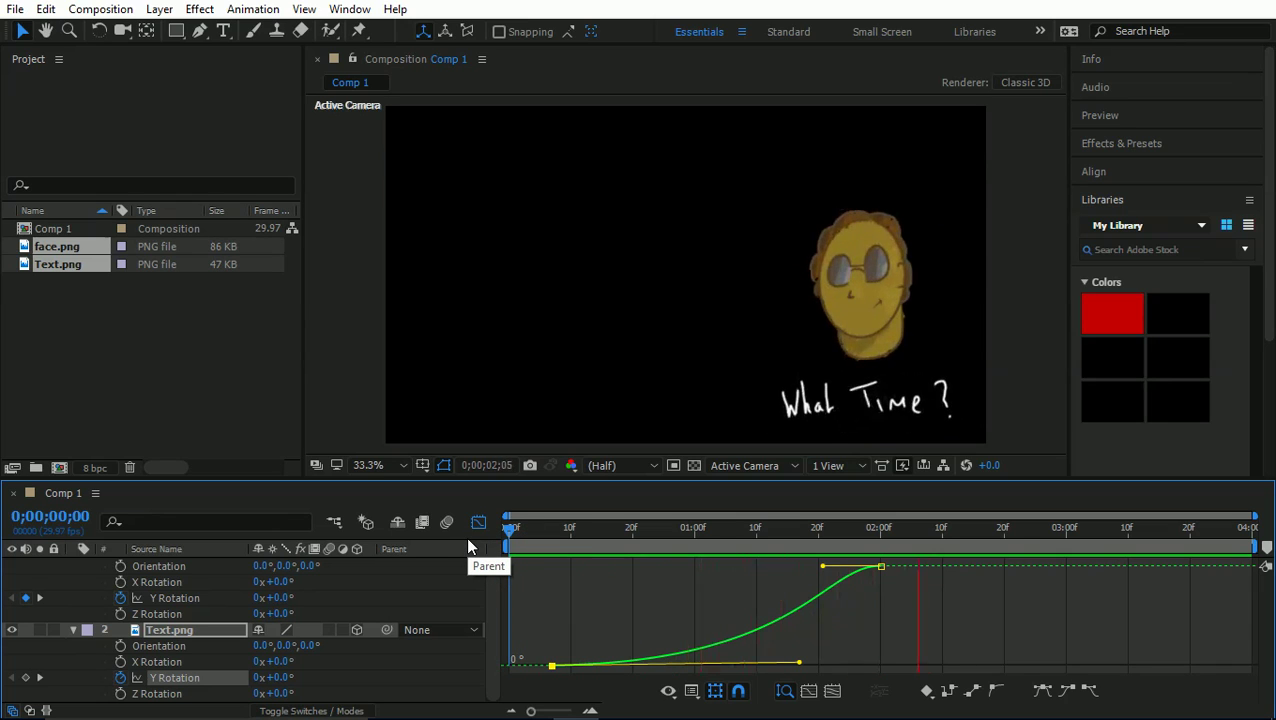
pyautogui.press('space')
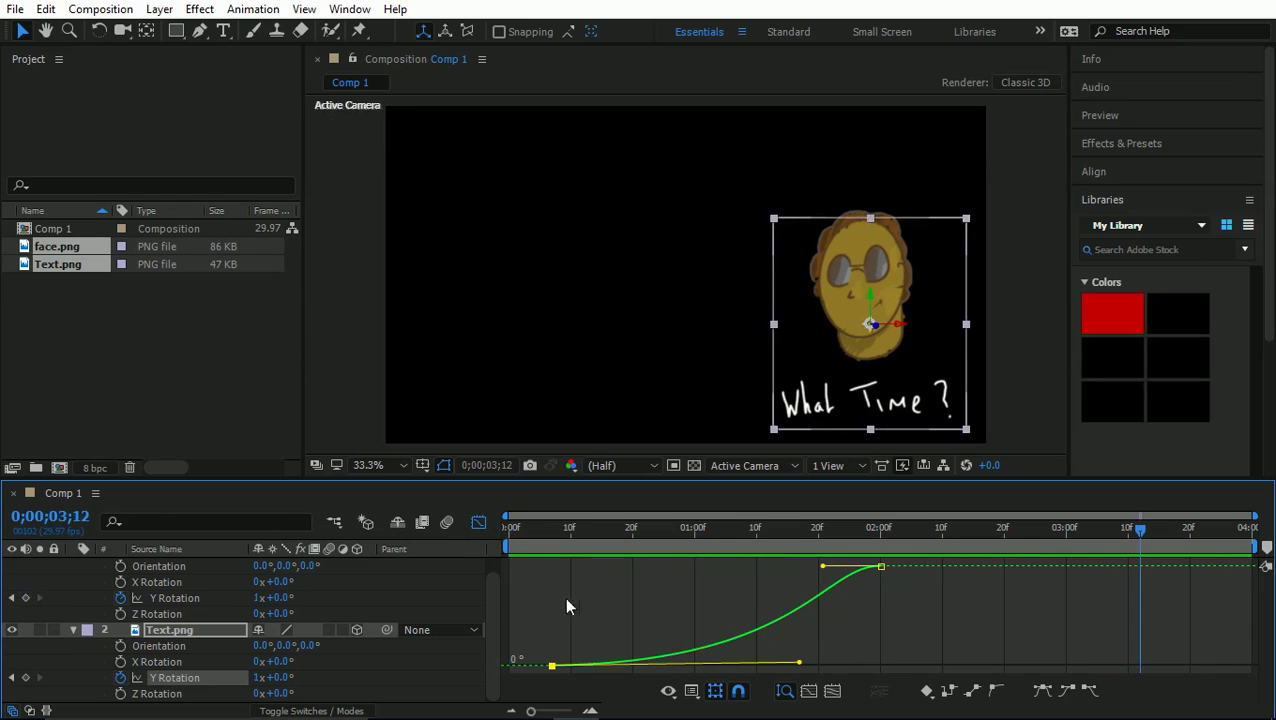
# Ease face.png's Y Rotation in and out, then preview both eased spins.
pyautogui.click(186, 599)
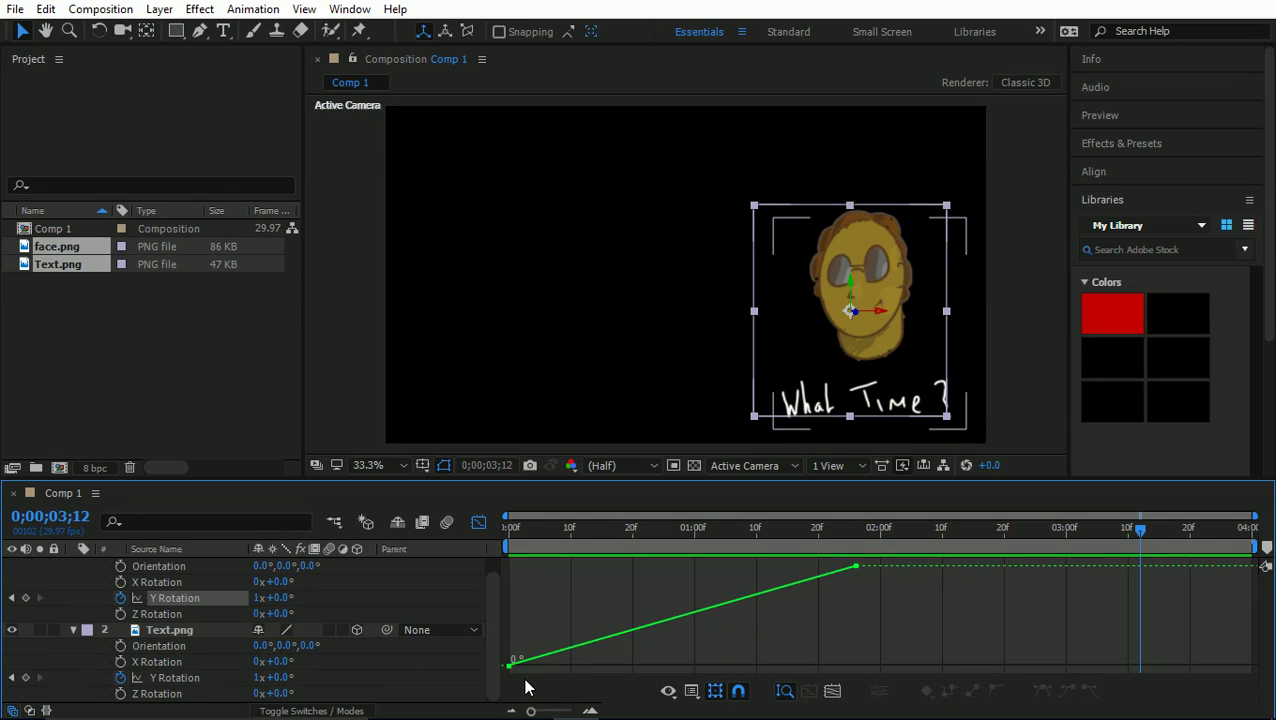
pyautogui.moveTo(510, 665); pyautogui.dragTo(702, 676)
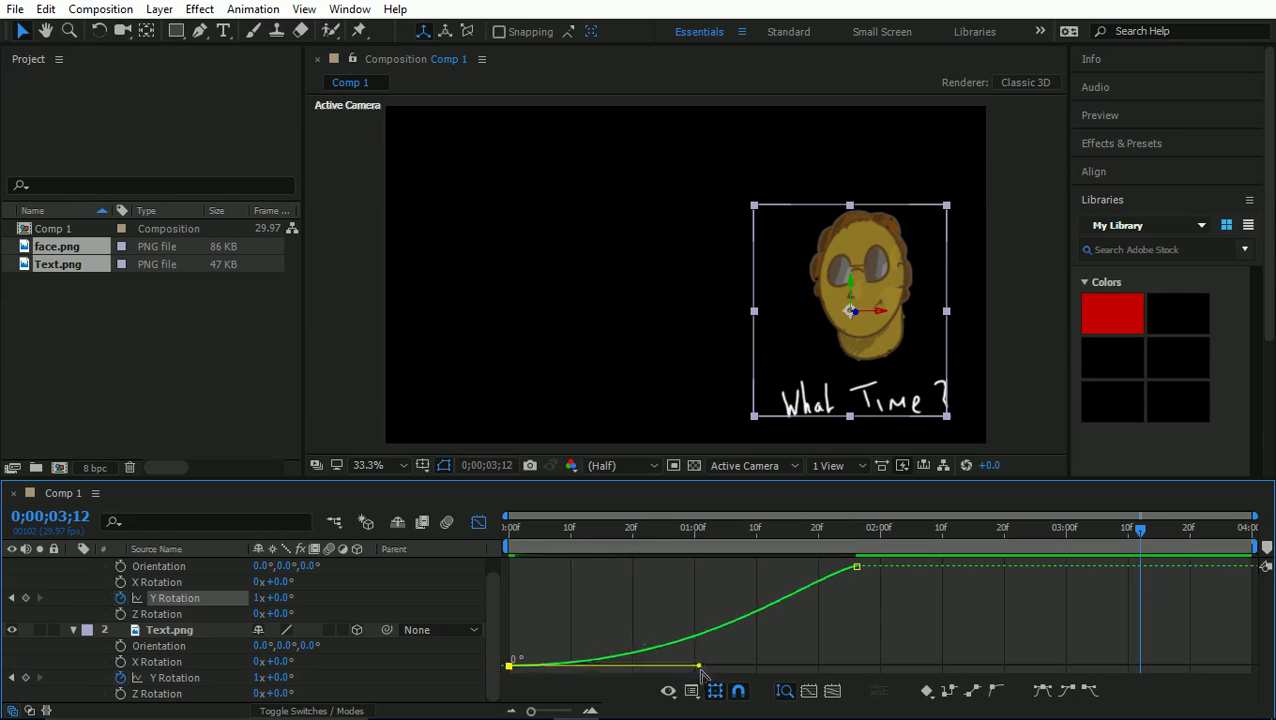
pyautogui.click(856, 567)
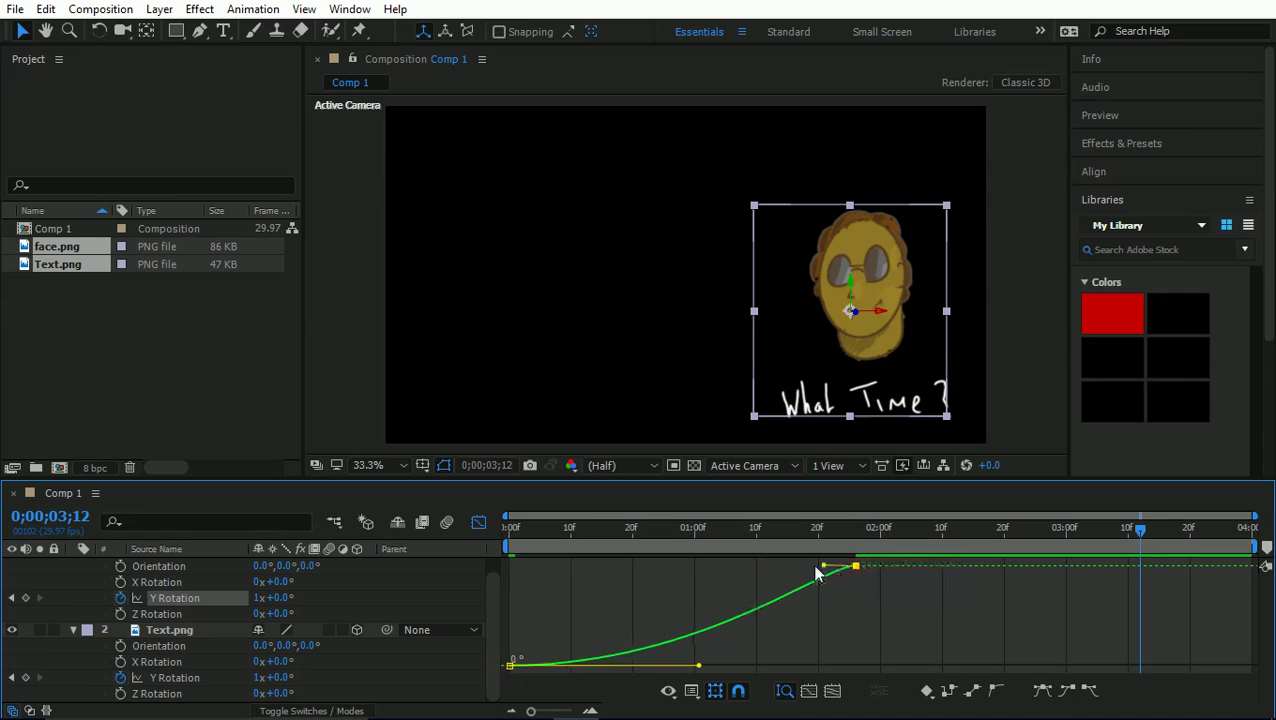
pyautogui.moveTo(820, 566); pyautogui.dragTo(720, 570)
pyautogui.press('Home')
pyautogui.press('space')
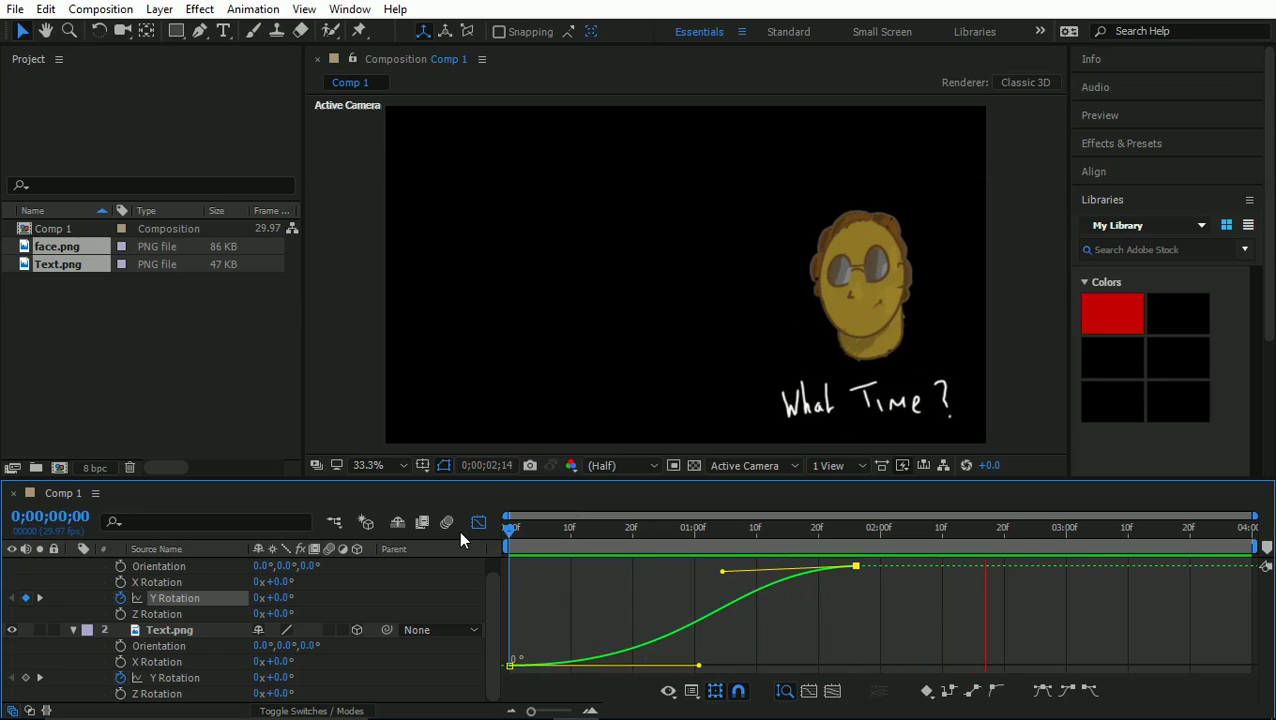
pyautogui.press('space')
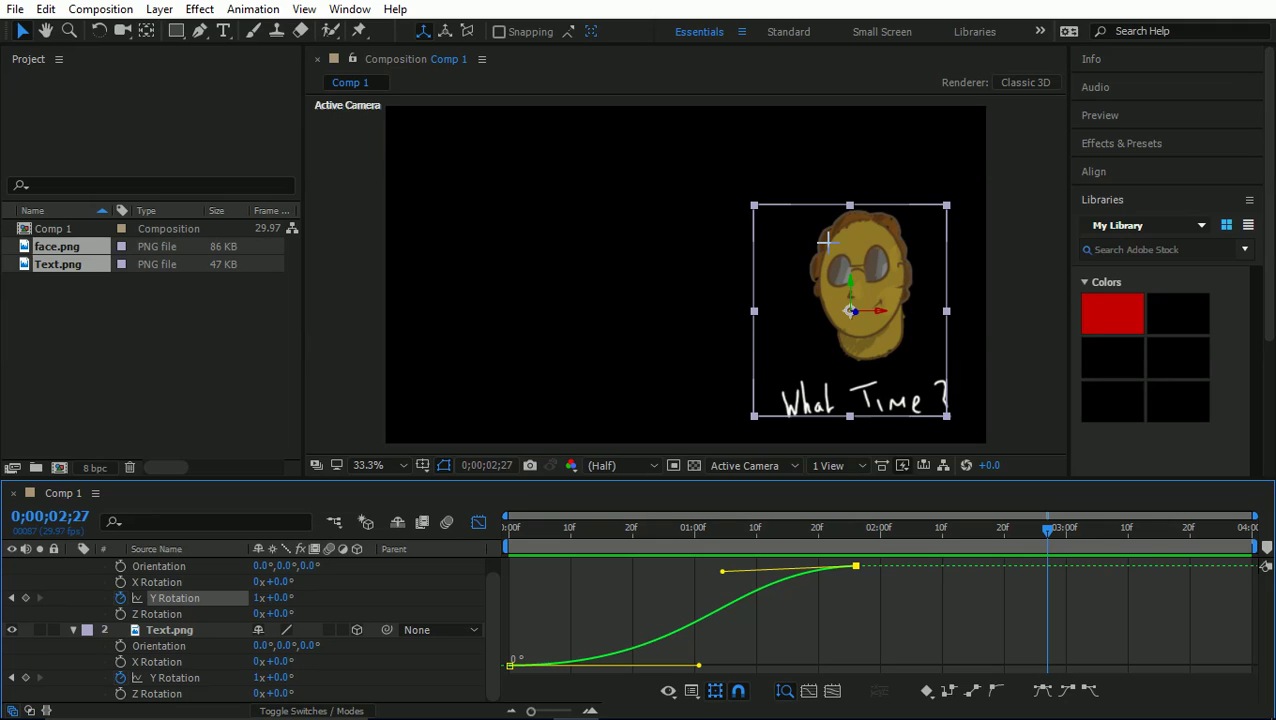
pyautogui.hotkey('alt', 'Tab')
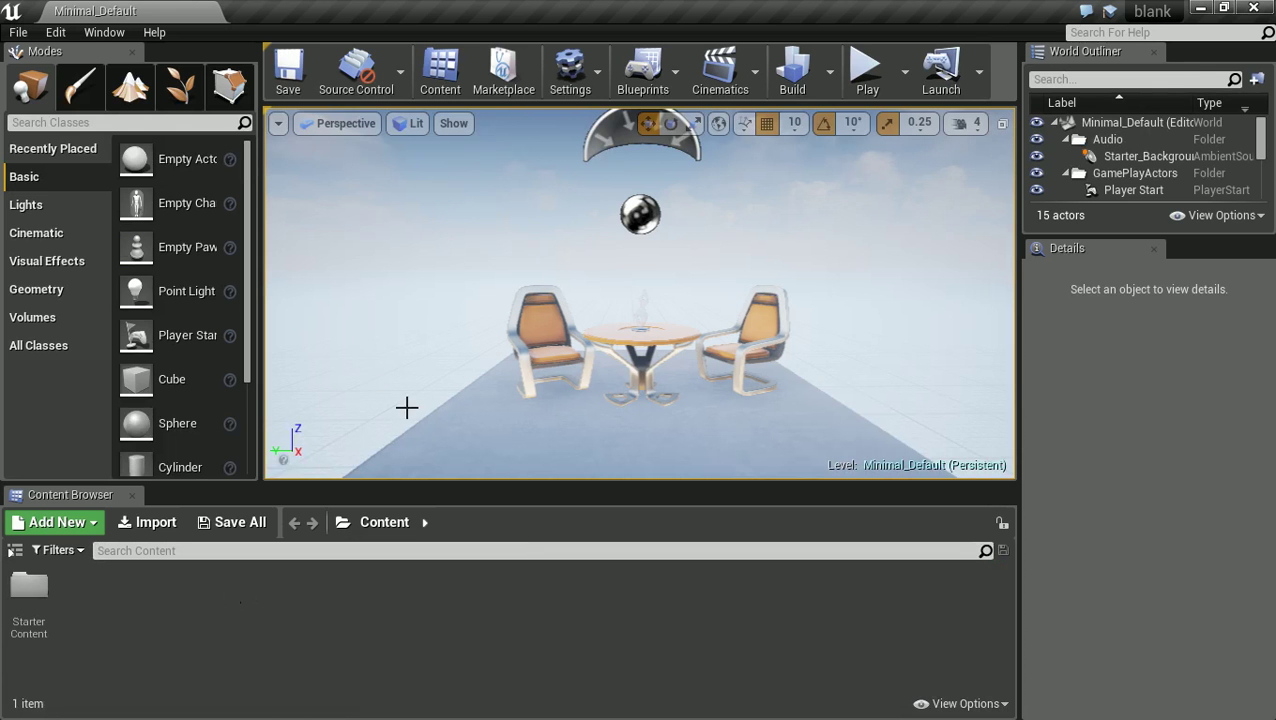
# Import the face and Text images into the Content Browser folder.
pyautogui.scroll(-5, 532, 398)
pyautogui.scroll(-4, 532, 398)
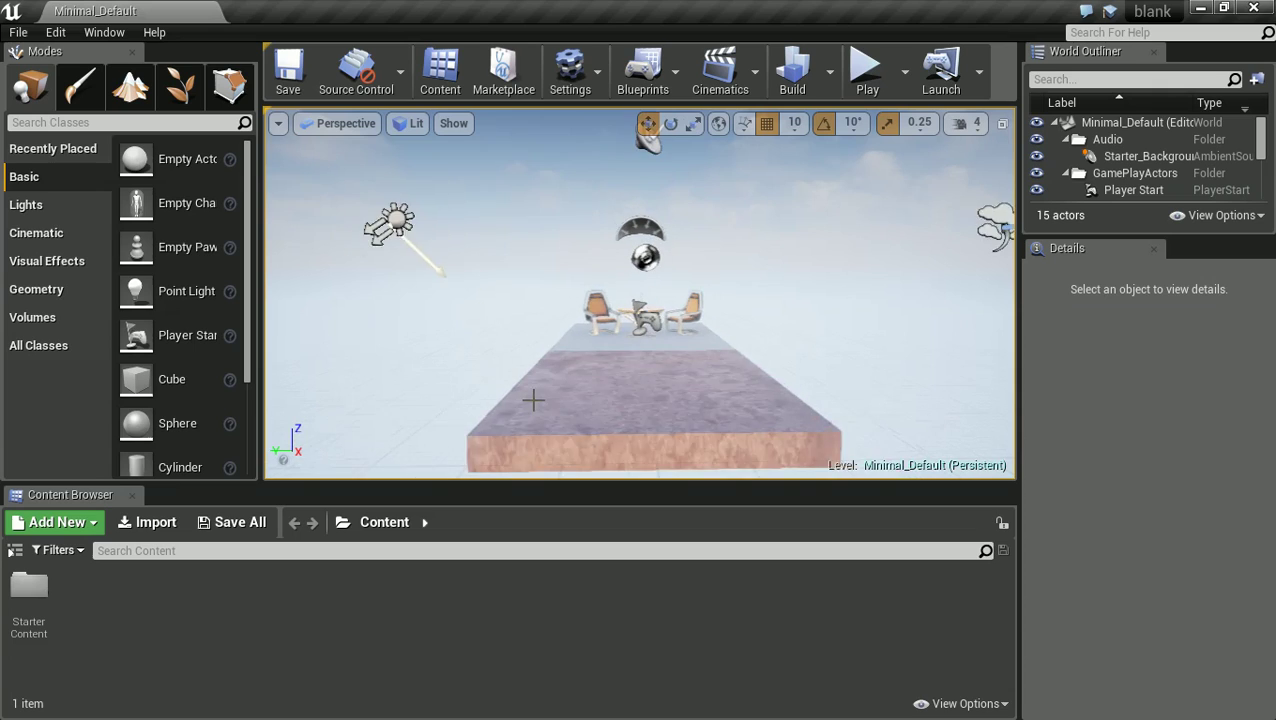
pyautogui.scroll(3, 532, 398)
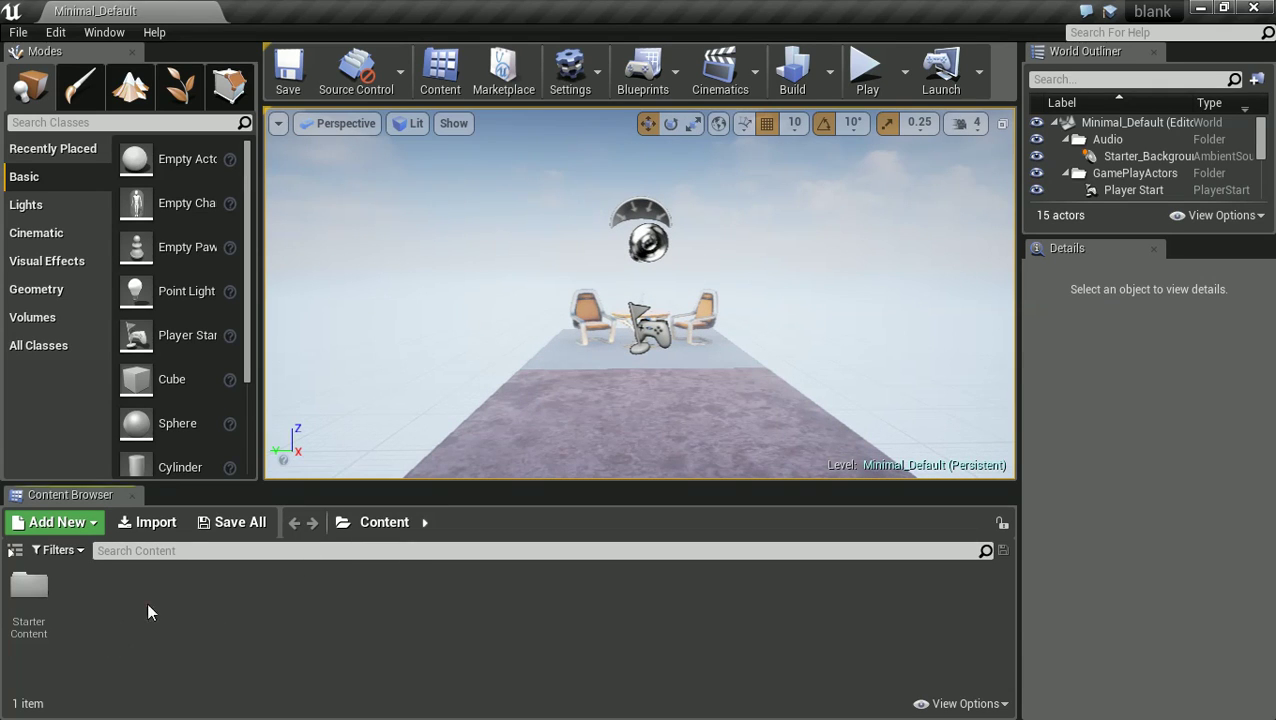
pyautogui.click(152, 525)
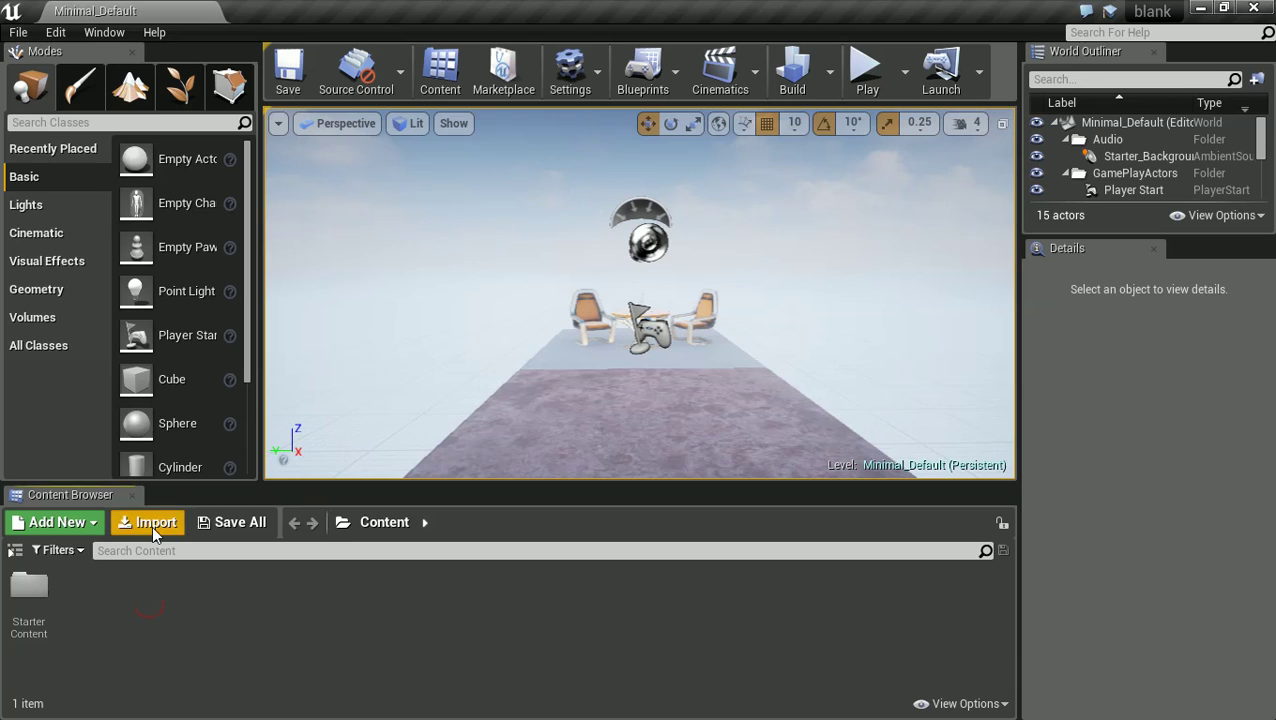
pyautogui.click(471, 485)
# Create face_Sprite and Text_Sprite from the textures and drop face_Sprite into the level.
pyautogui.click(234, 612)
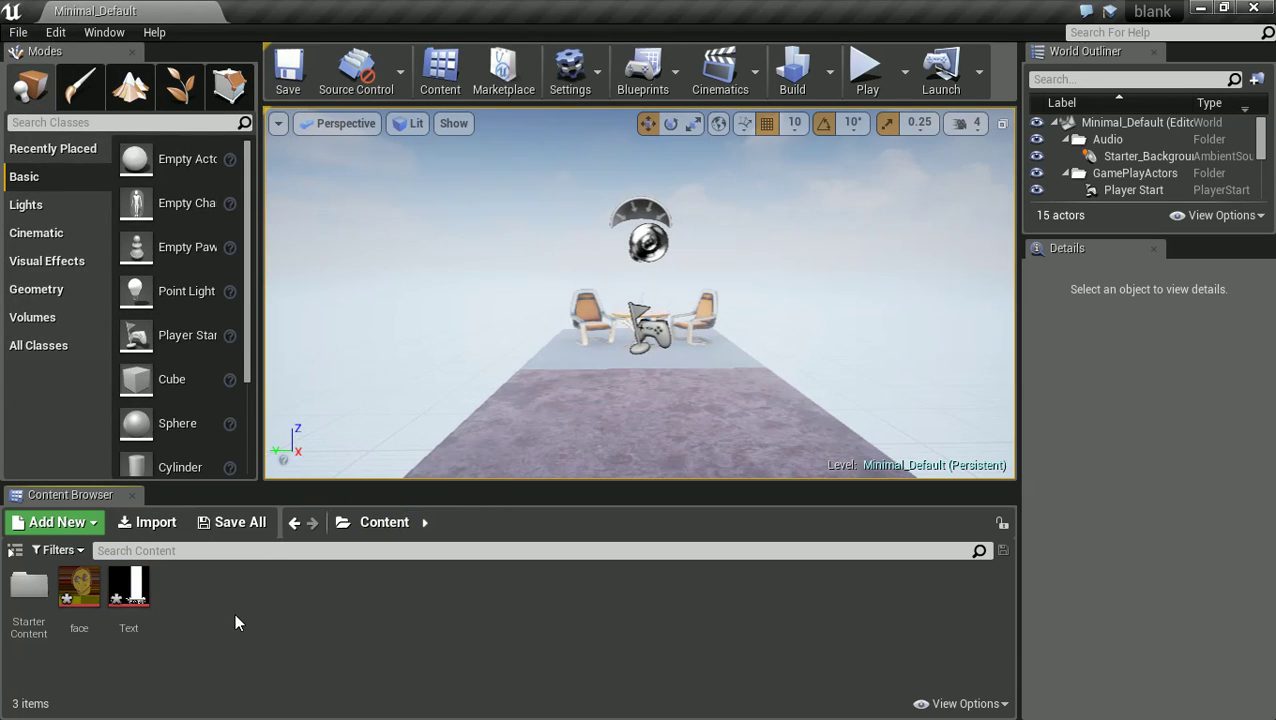
pyautogui.click(80, 590)
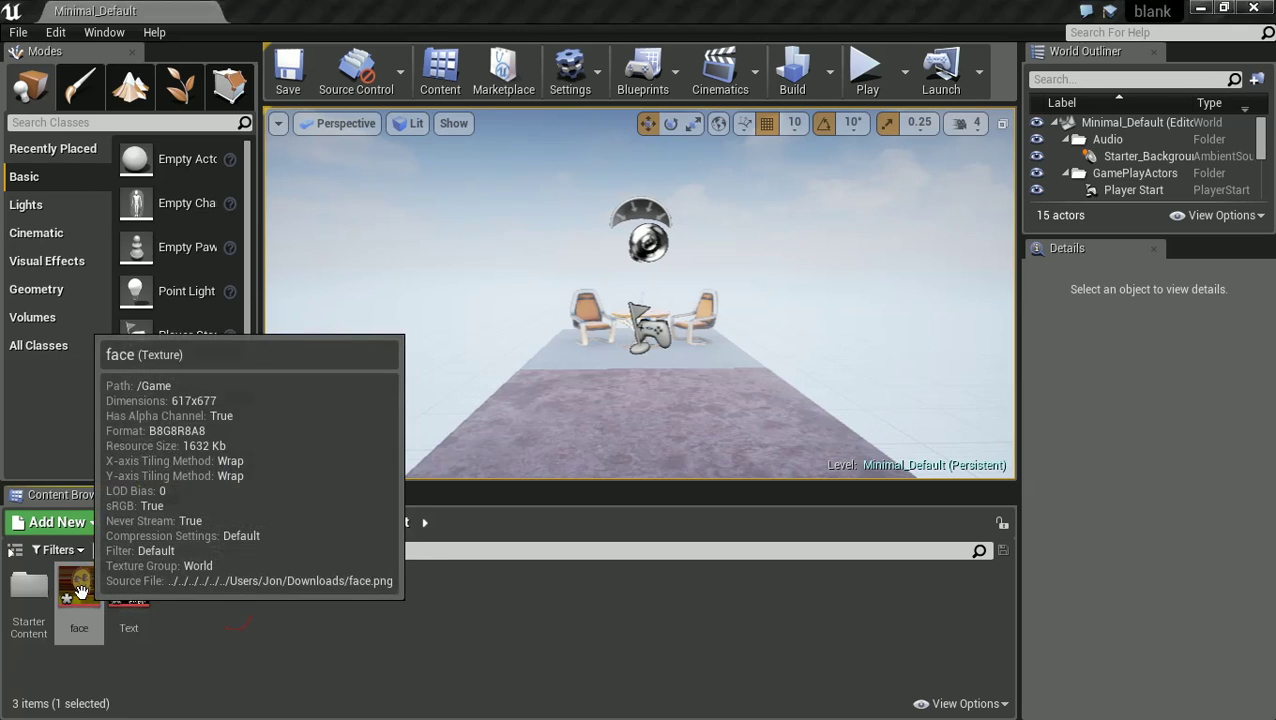
pyautogui.rightClick(80, 590)
pyautogui.moveTo(197, 157)
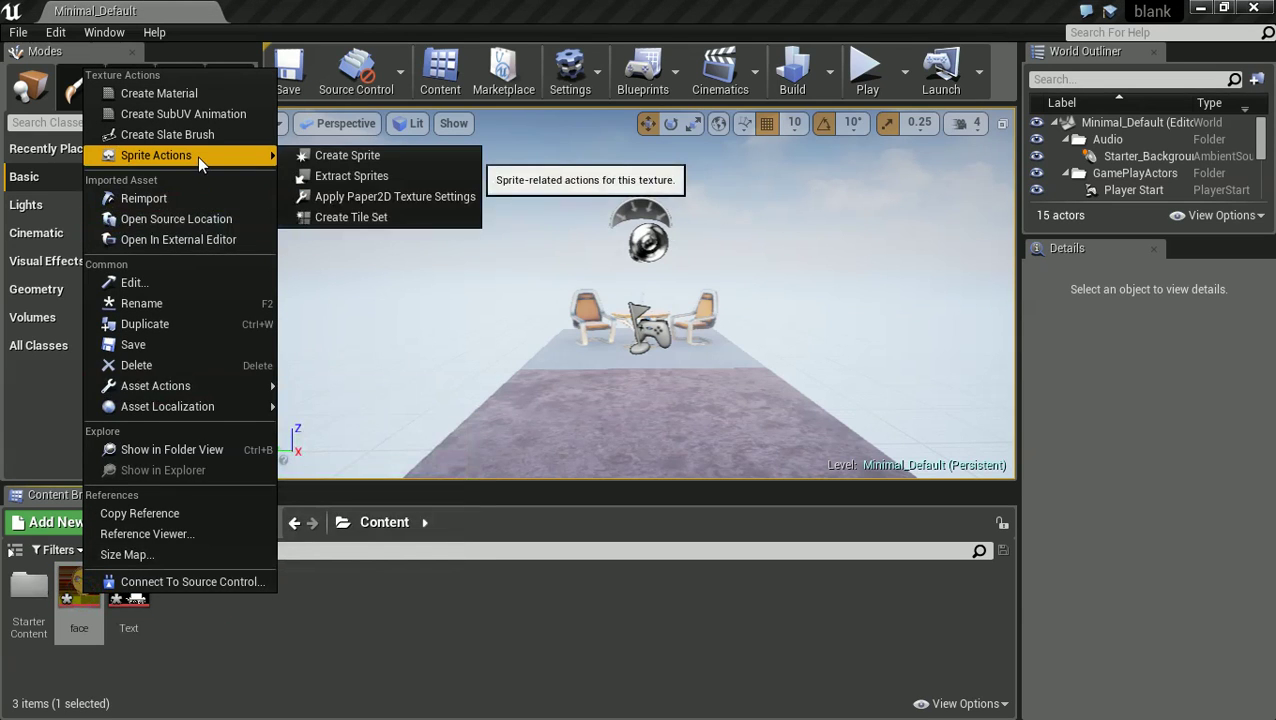
pyautogui.click(365, 158)
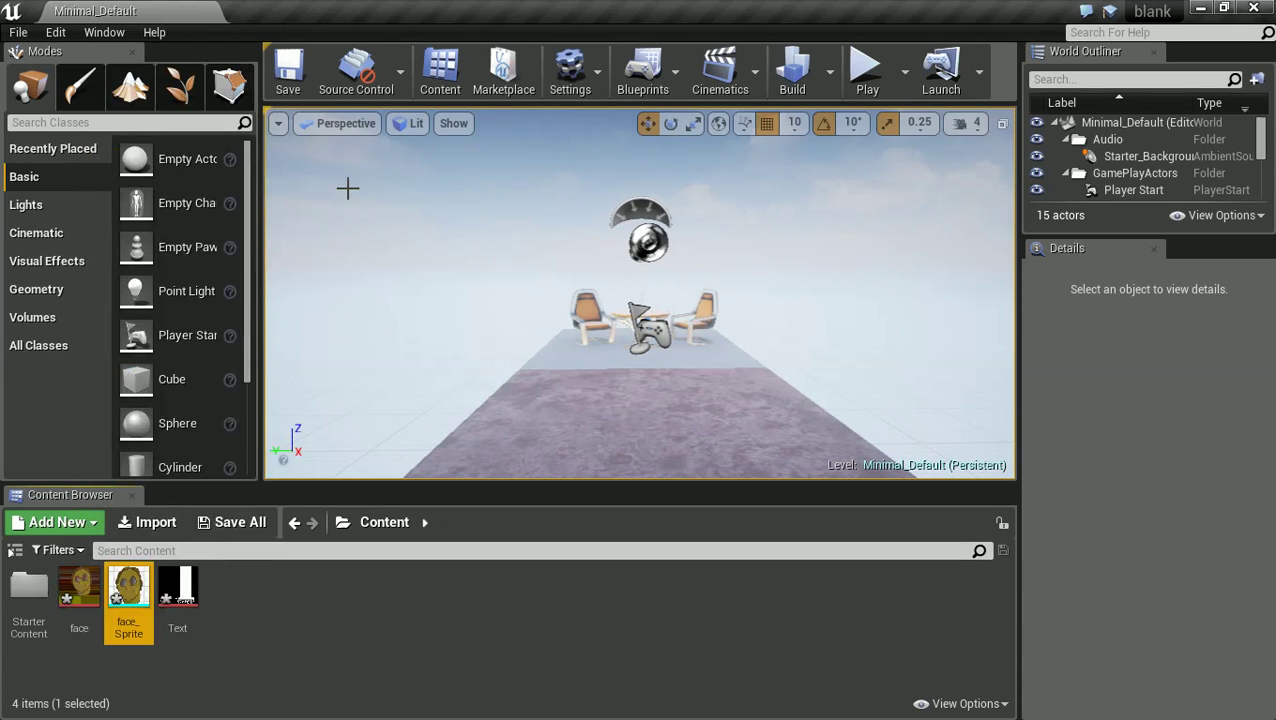
pyautogui.rightClick(184, 592)
pyautogui.moveTo(303, 158)
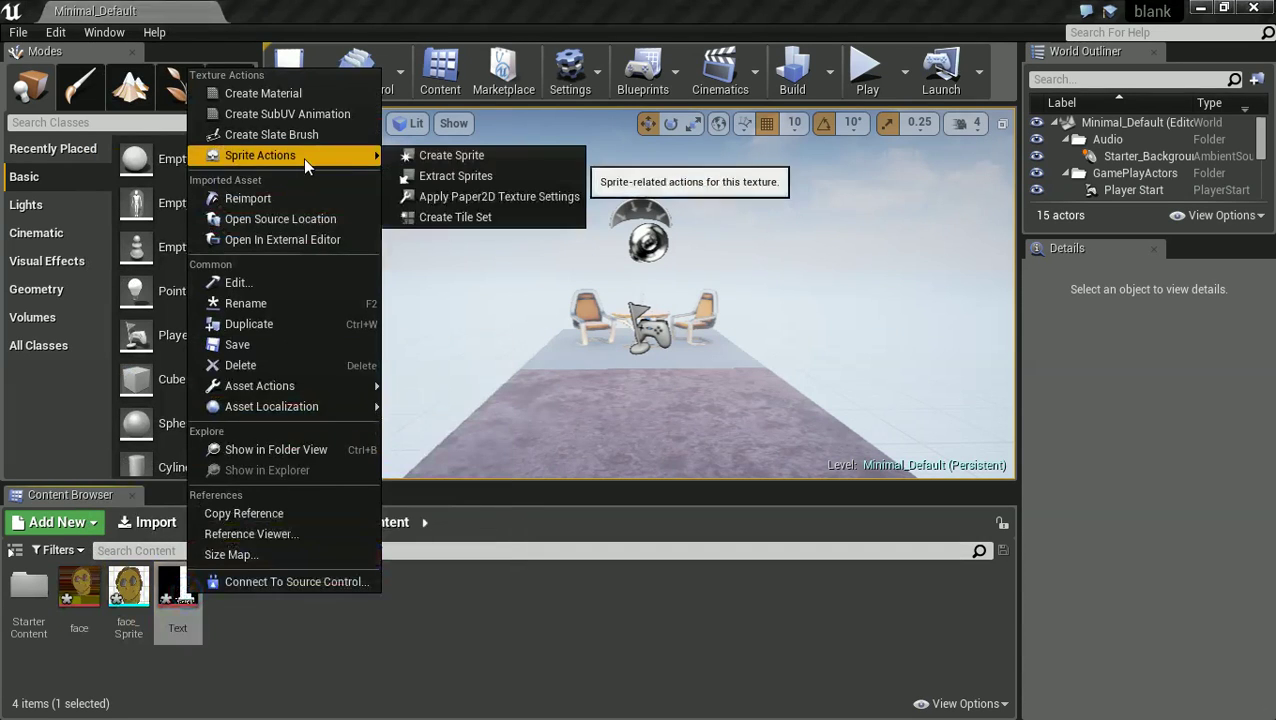
pyautogui.click(437, 150)
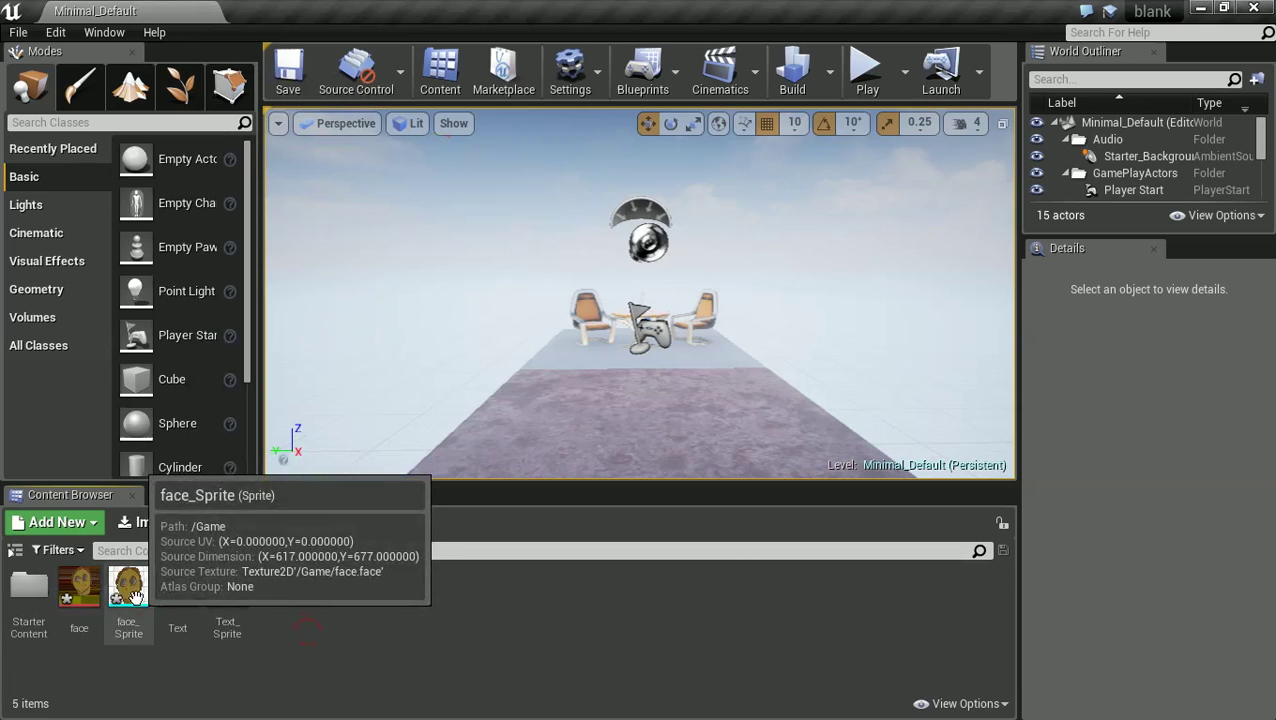
pyautogui.moveTo(126, 590); pyautogui.dragTo(652, 424)
# Raise the face sprite, rotate it -90° toward the camera, scale it to 0.5 and slide it sideways.
pyautogui.moveTo(656, 379); pyautogui.dragTo(655, 352)
pyautogui.scroll(-3, 655, 352)
pyautogui.scroll(2, 655, 352)
pyautogui.press('e')
pyautogui.moveTo(745, 318); pyautogui.dragTo(897, 305)
pyautogui.press('r')
pyautogui.moveTo(646, 315)
pyautogui.mouseDown()
pyautogui.moveTo(611, 323)
pyautogui.moveTo(650, 317)
pyautogui.mouseUp()
pyautogui.scroll(2, 650, 317)
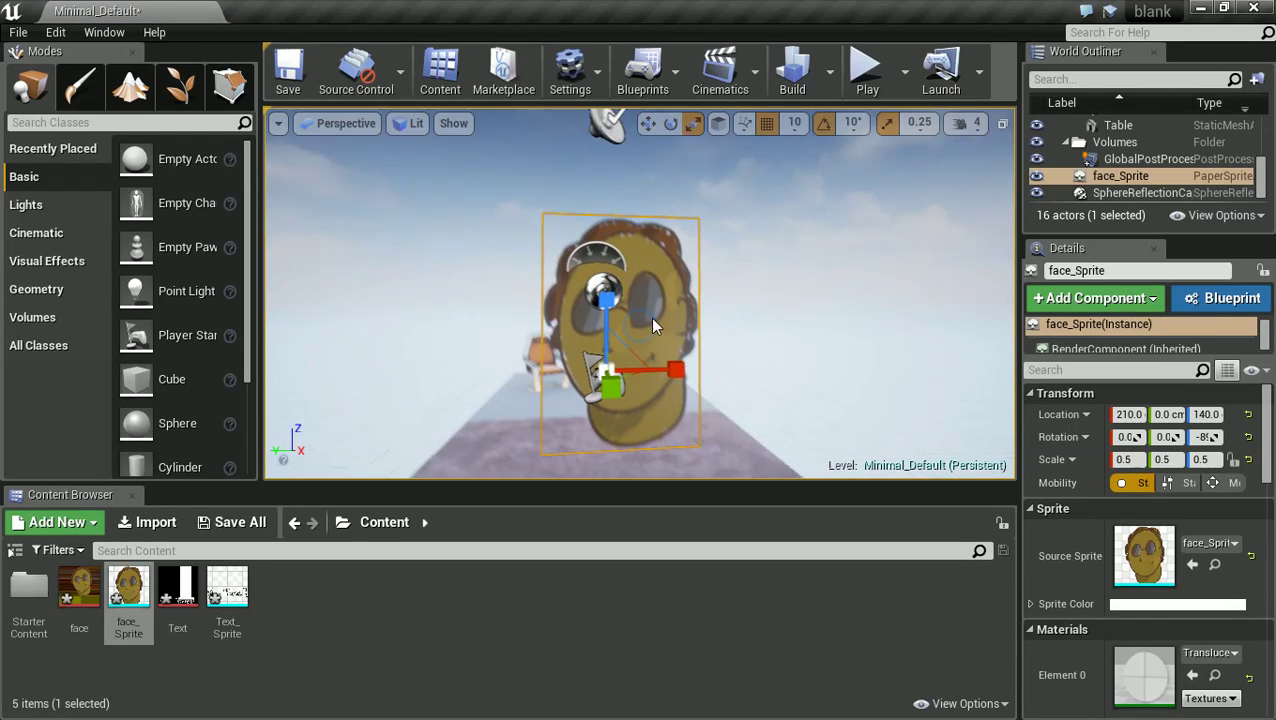
pyautogui.press('w')
pyautogui.moveTo(575, 366); pyautogui.dragTo(507, 356)
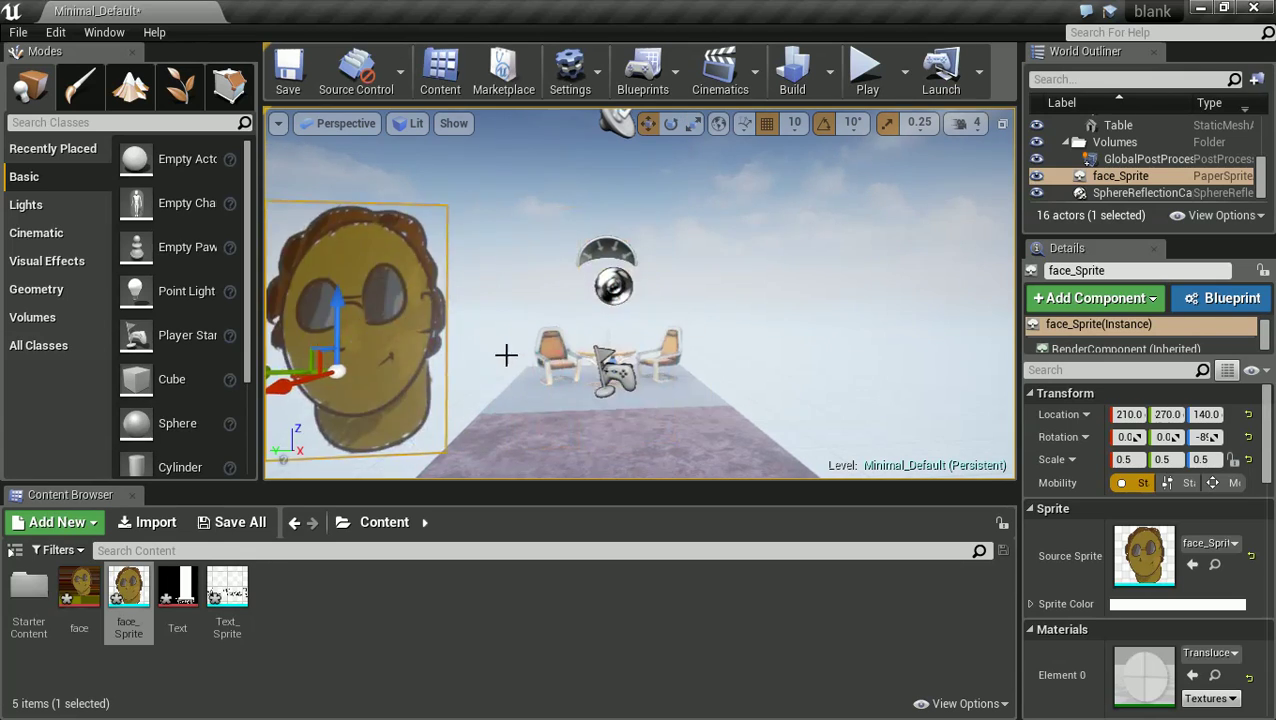
pyautogui.press('f')
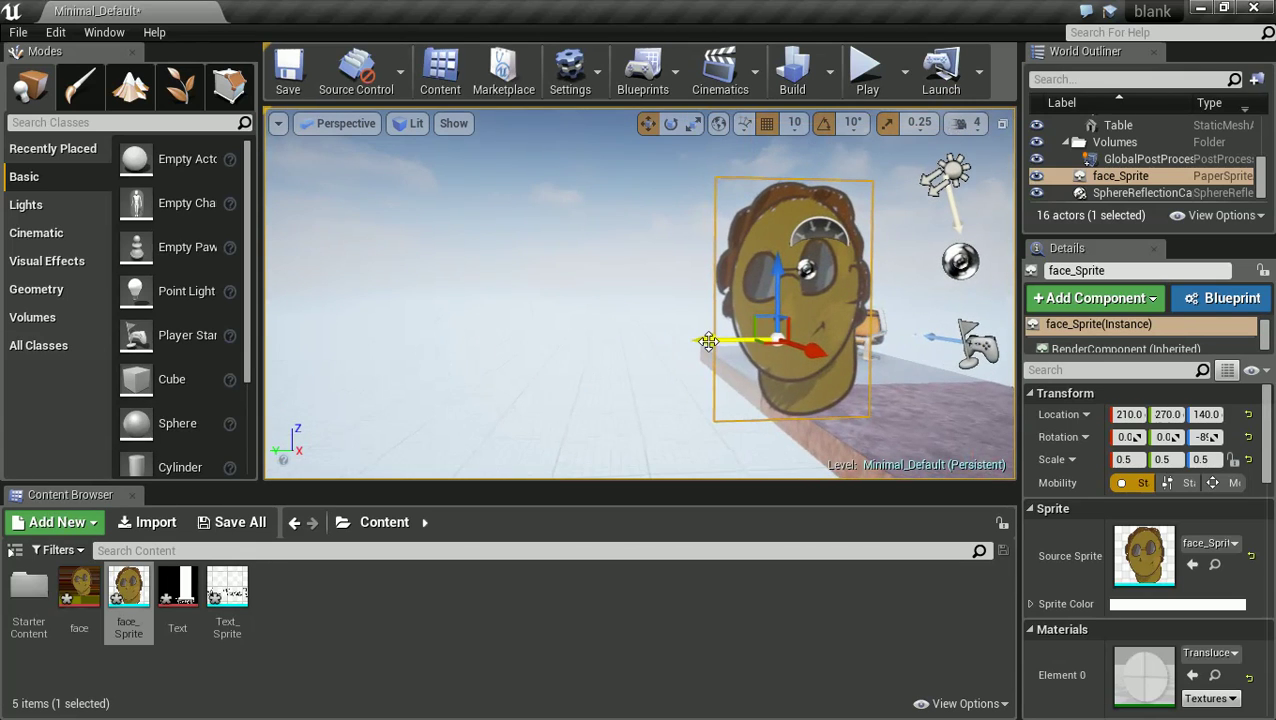
pyautogui.moveTo(669, 345); pyautogui.dragTo(425, 343)
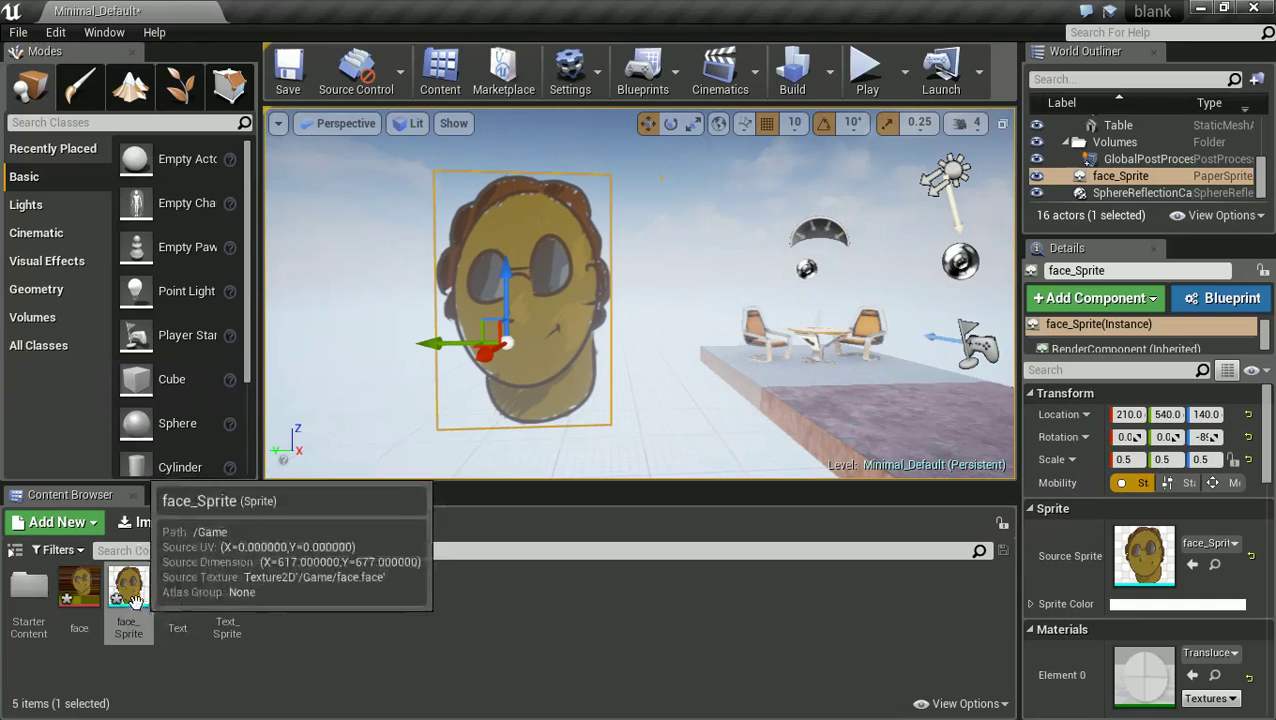
# Place Text_Sprite in the level and turn it toward the camera.
pyautogui.moveTo(222, 600); pyautogui.dragTo(865, 413)
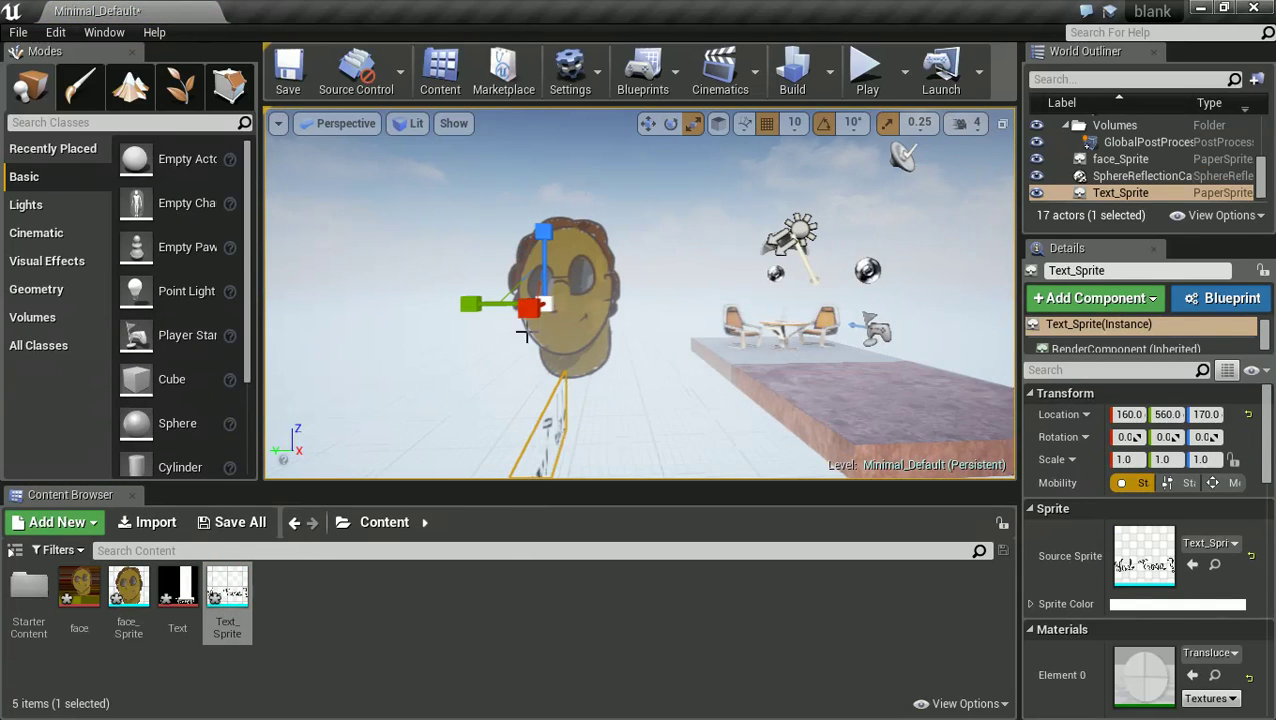
pyautogui.press('r')
pyautogui.press('e')
pyautogui.moveTo(553, 314); pyautogui.dragTo(560, 180)
# Position Text_Sprite below the face at 200, 560, 150 with scale 0.75.
pyautogui.press('w')
pyautogui.scroll(3, 560, 200)
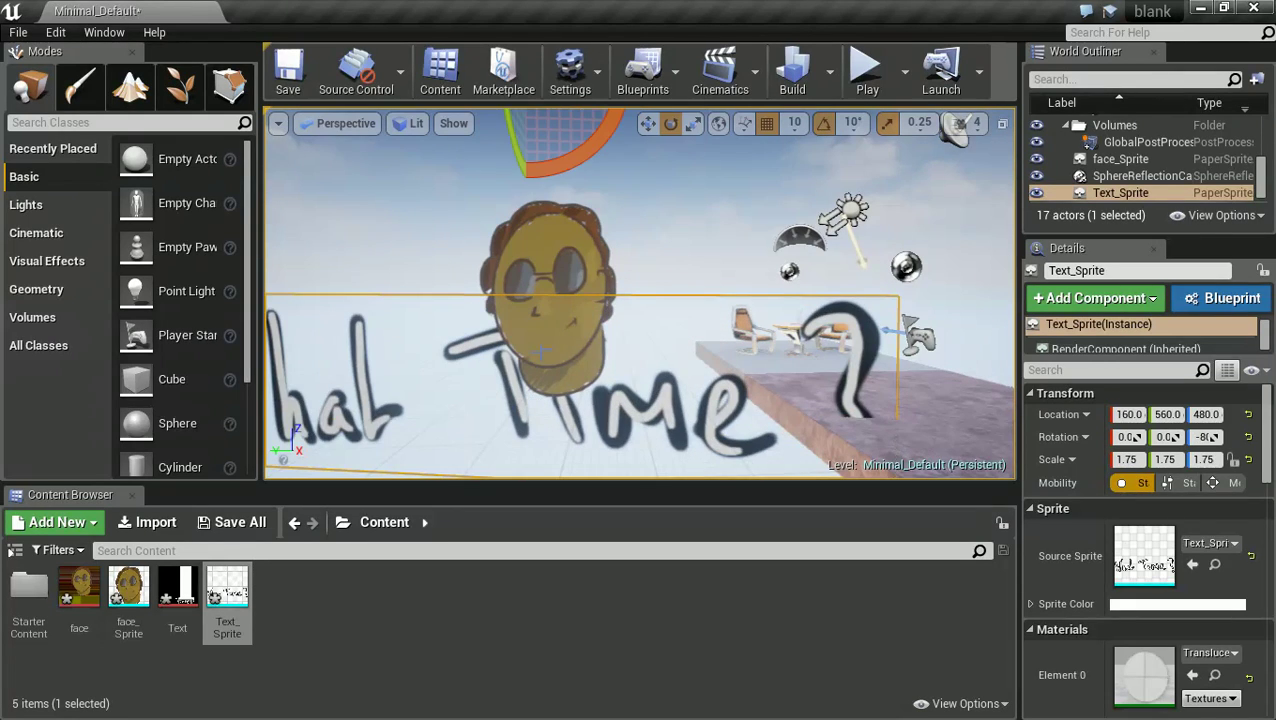
pyautogui.scroll(-2, 562, 211)
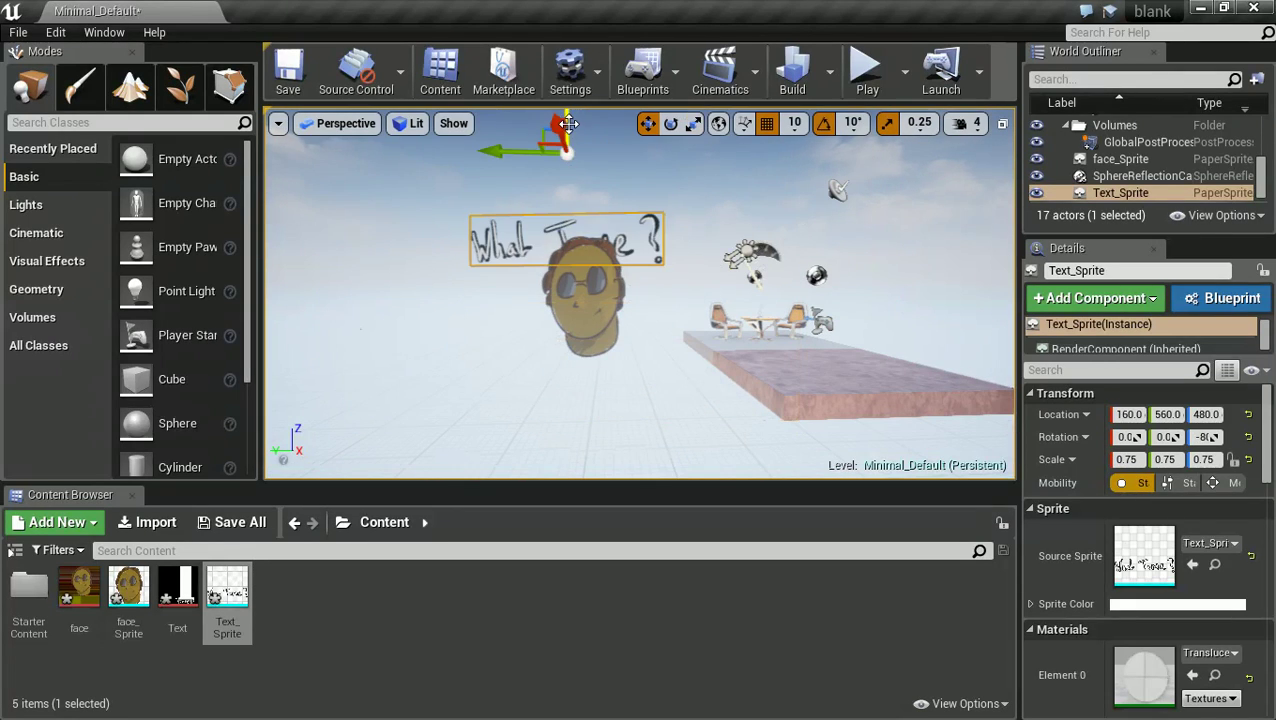
pyautogui.moveTo(530, 125); pyautogui.dragTo(505, 325)
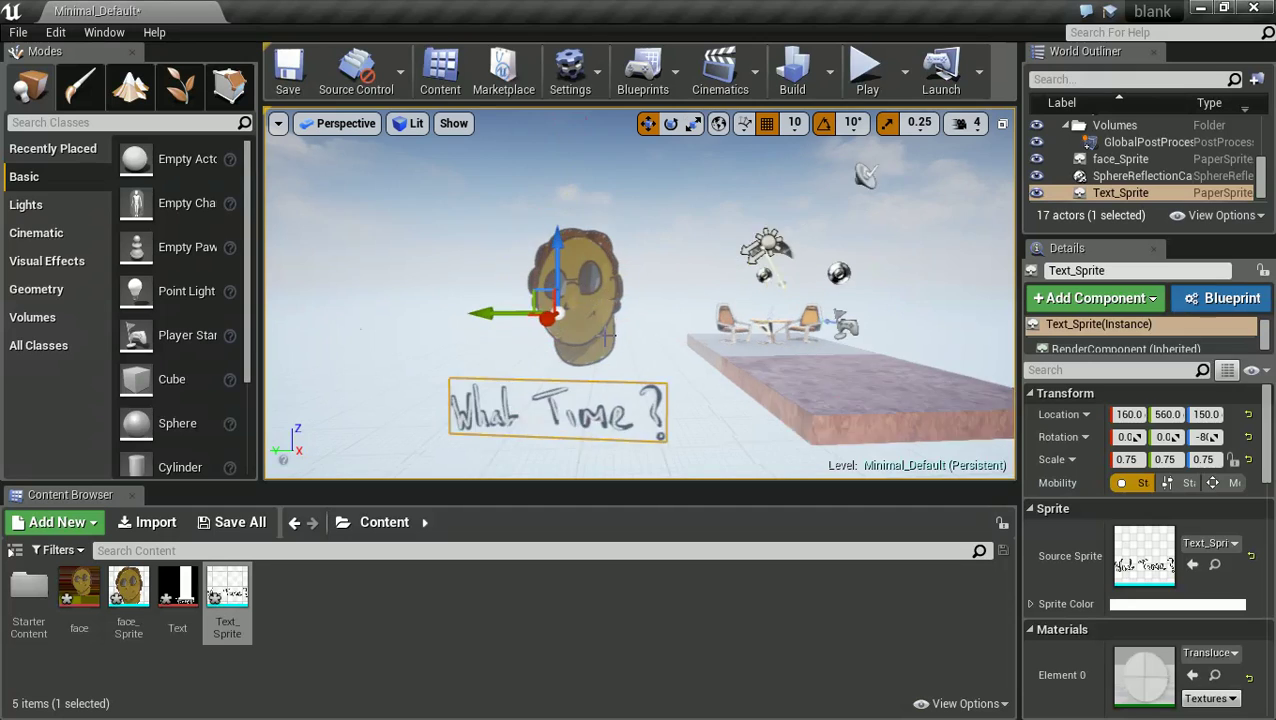
pyautogui.scroll(2, 677, 407)
pyautogui.moveTo(585, 262); pyautogui.dragTo(592, 278)
pyautogui.scroll(-2, 600, 330)
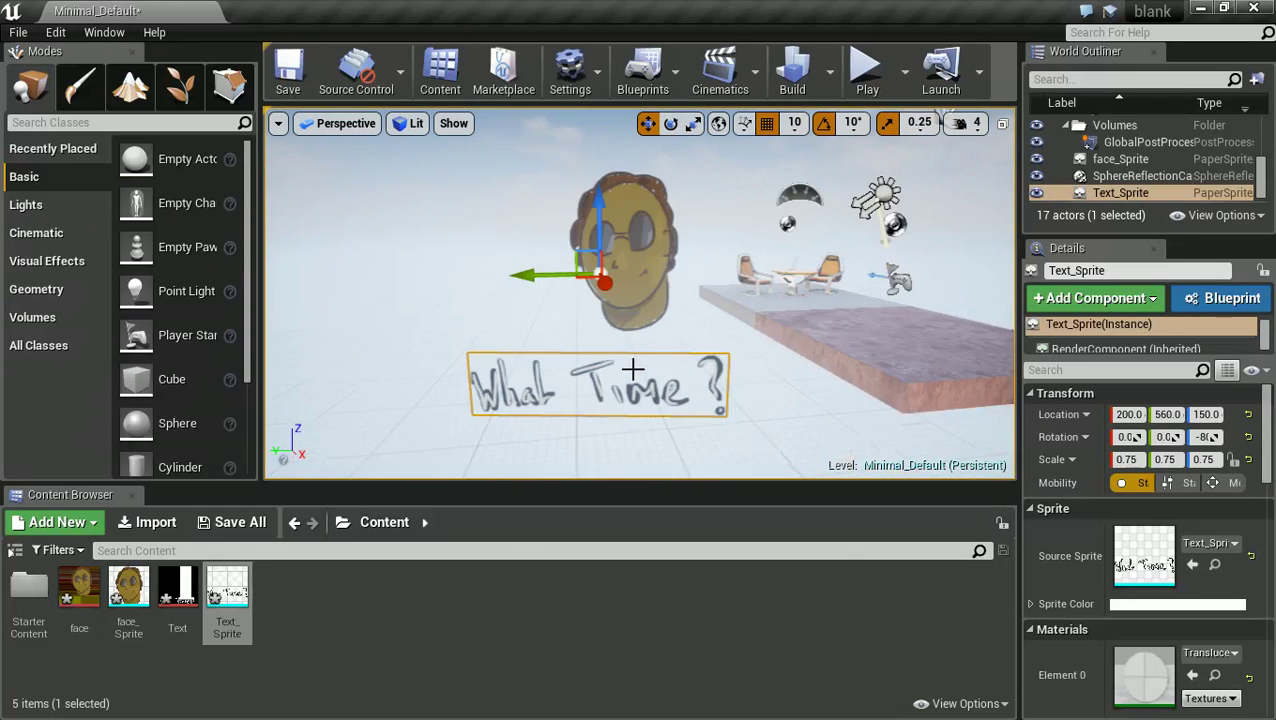
pyautogui.scroll(2, 630, 368)
pyautogui.moveTo(630, 368); pyautogui.dragTo(555, 475, button='middle')
pyautogui.click(412, 583)
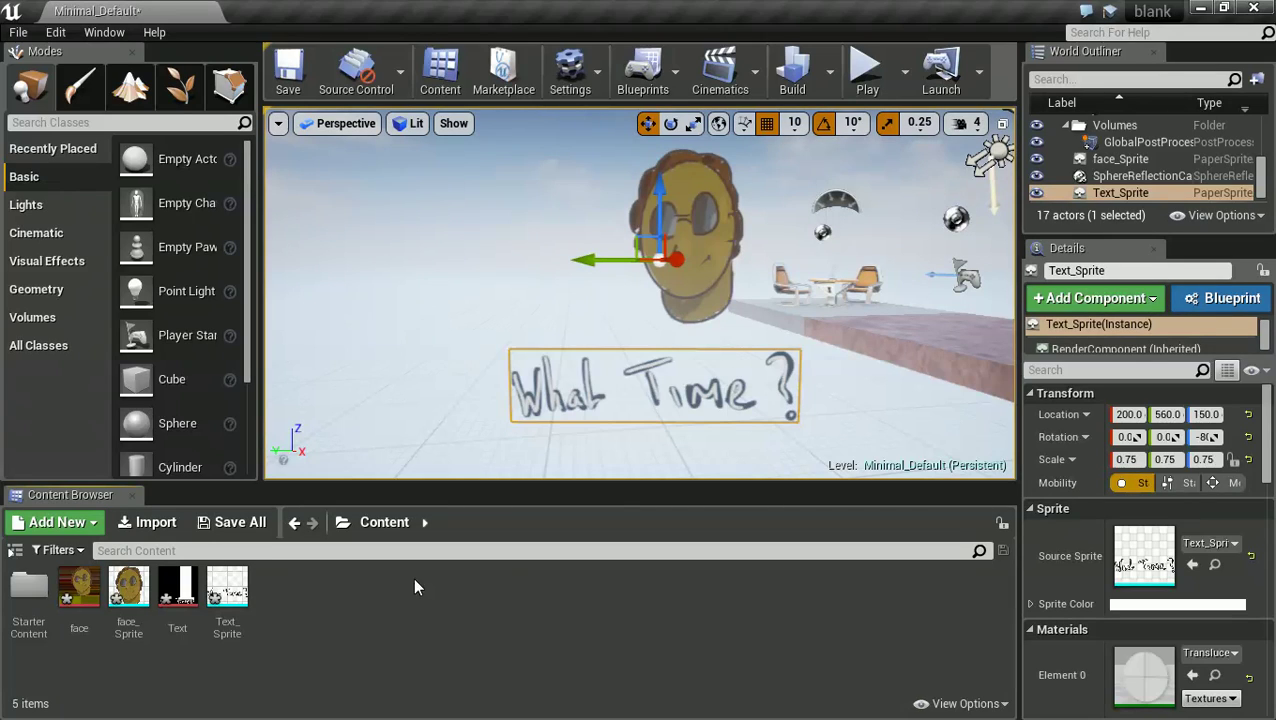
# Hide the Lights and Sky and Fog folders in the World Outliner.
pyautogui.scroll(5, 1036, 193)
pyautogui.click(1036, 189)
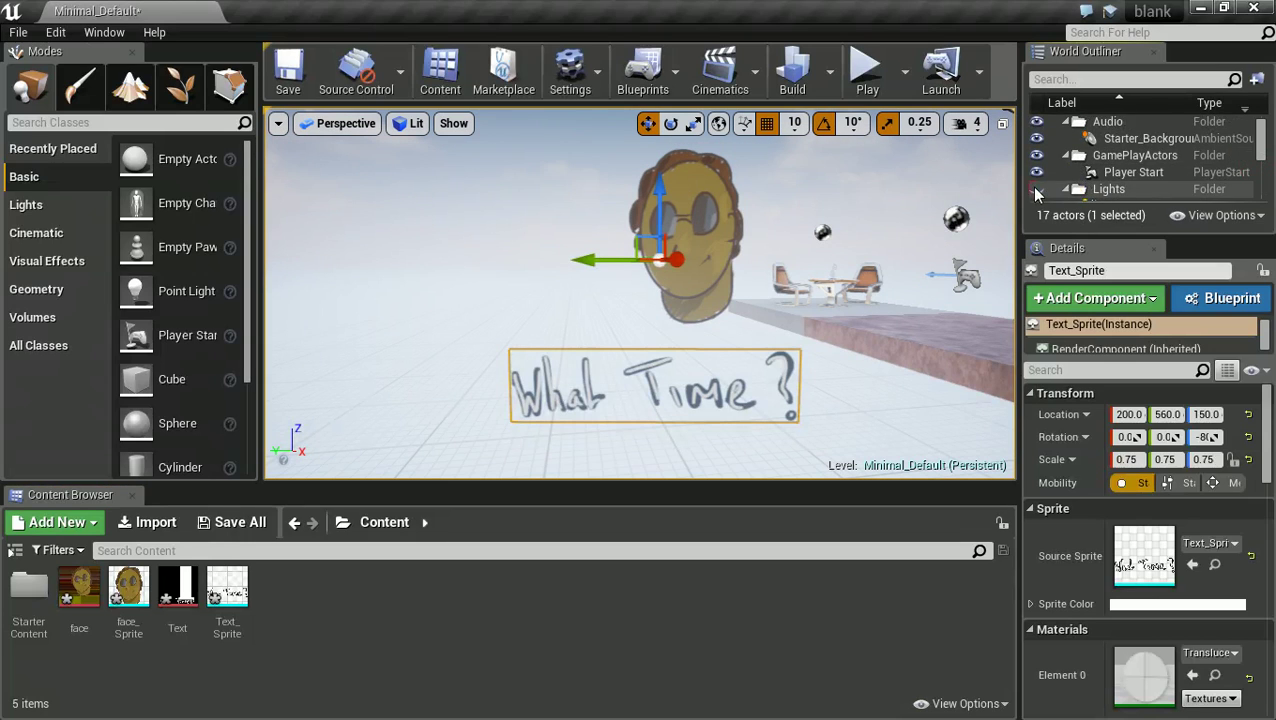
pyautogui.scroll(1, 1036, 160)
pyautogui.scroll(-5, 1036, 160)
pyautogui.click(1036, 143)
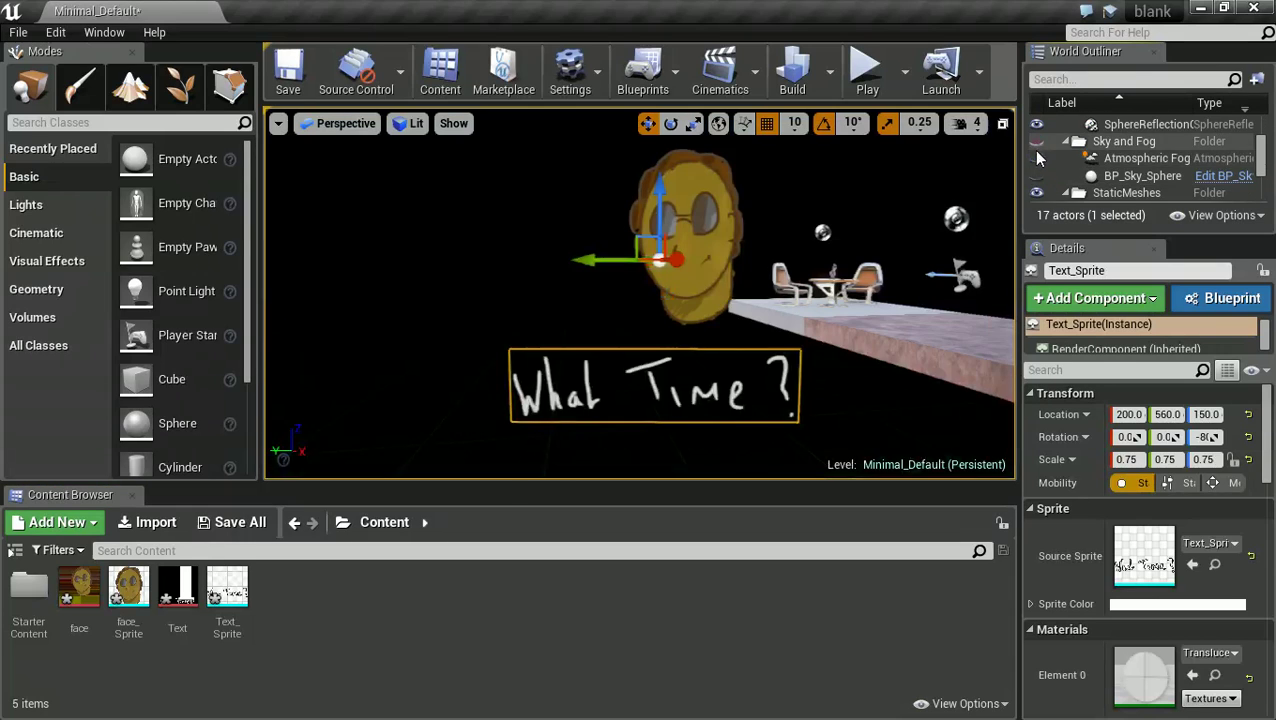
# Delete the chair, table and floor meshes, then test-play the level.
pyautogui.click(842, 285)
pyautogui.press('Delete')
pyautogui.click(900, 330)
pyautogui.press('Delete')
pyautogui.click(855, 282)
pyautogui.press('Delete')
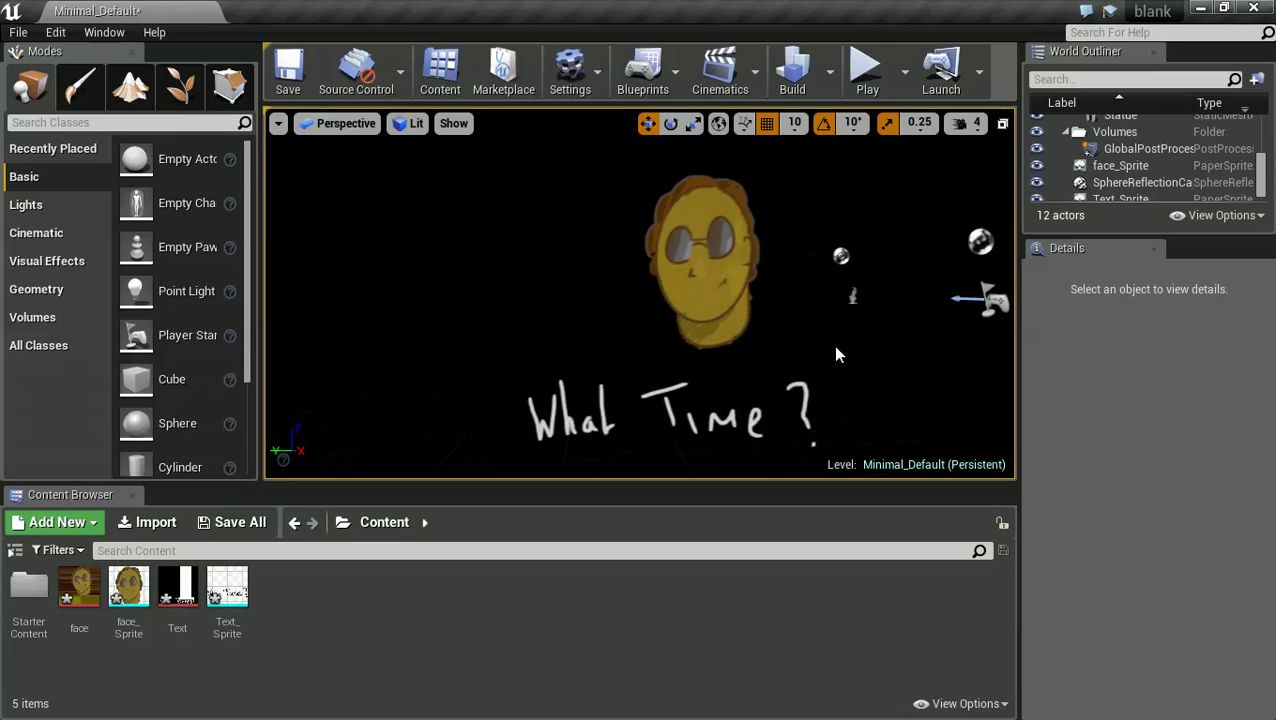
pyautogui.hotkey('alt', 'p')
pyautogui.press('Escape')
# Delete the Lights folder and test-play the level again.
pyautogui.scroll(-2, 785, 297)
pyautogui.scroll(3, 1133, 168)
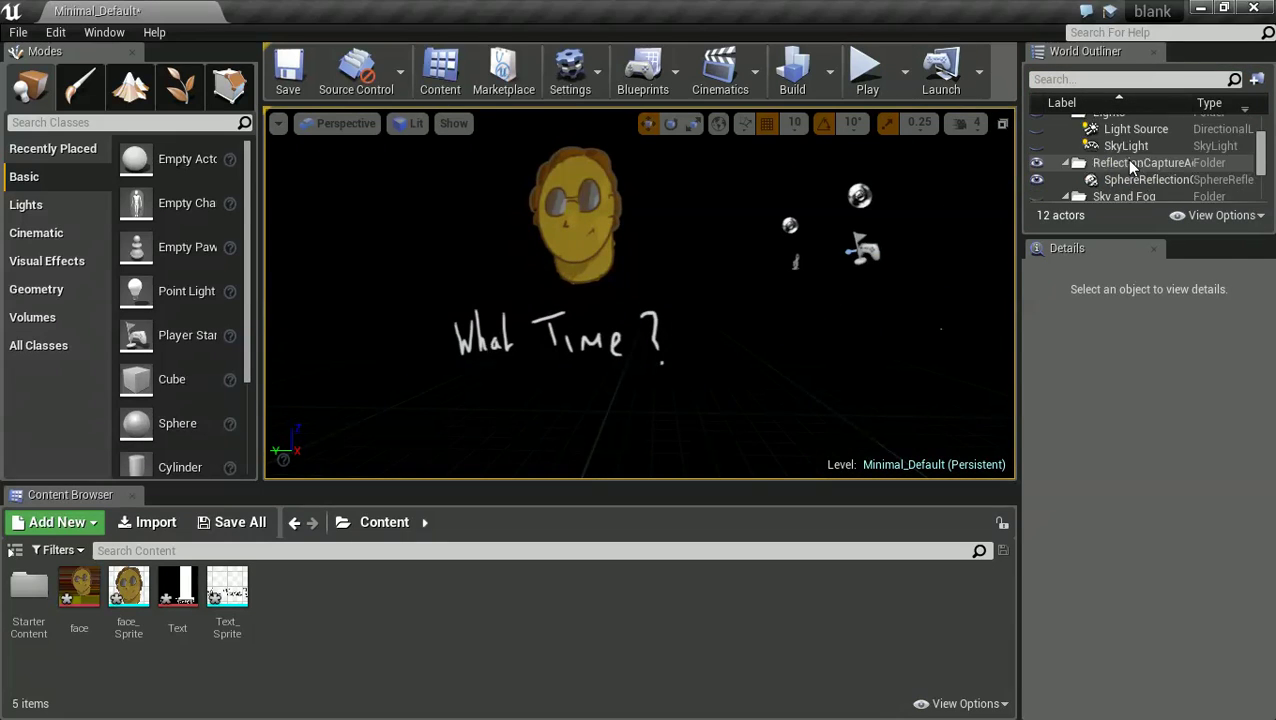
pyautogui.scroll(1, 1133, 168)
pyautogui.click(1125, 160)
pyautogui.rightClick(1110, 172)
pyautogui.click(1100, 228)
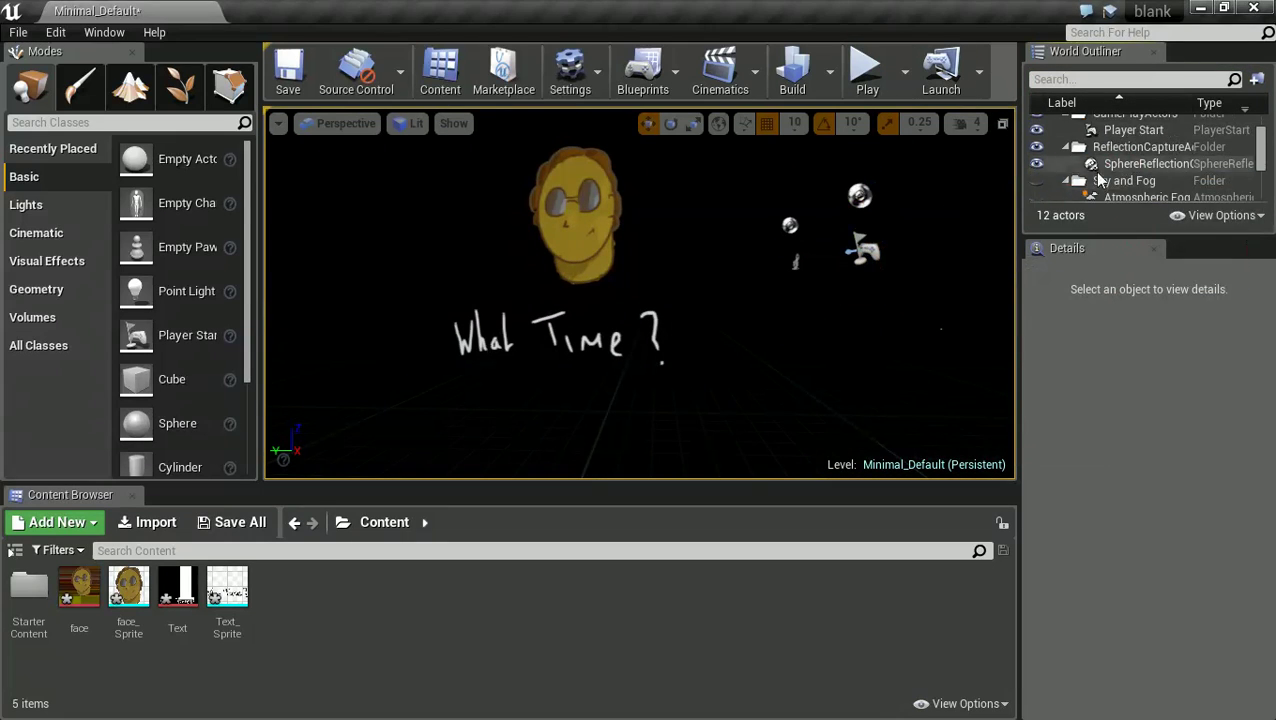
pyautogui.scroll(-2, 1098, 180)
pyautogui.click(867, 72)
pyautogui.press('Escape')
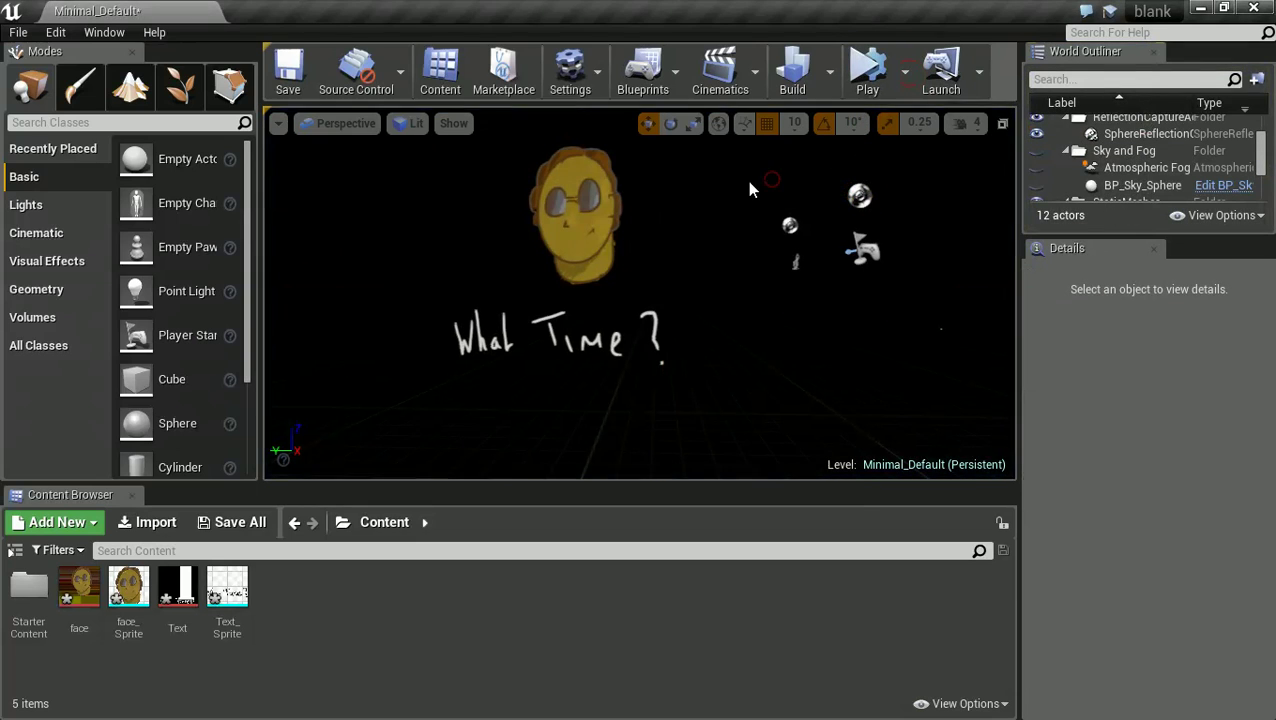
# Delete the Sky and Fog folder and test-play the level.
pyautogui.click(1135, 168)
pyautogui.rightClick(1112, 150)
pyautogui.click(1140, 205)
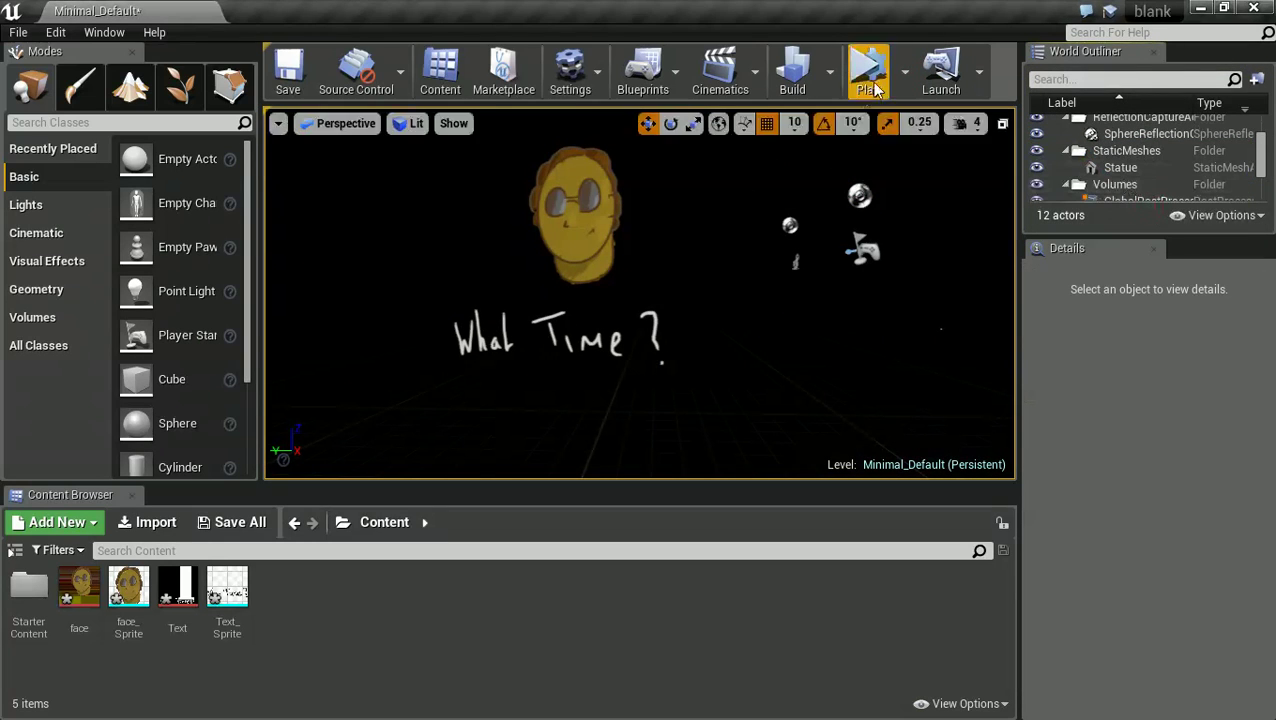
pyautogui.click(868, 72)
pyautogui.press('Escape')
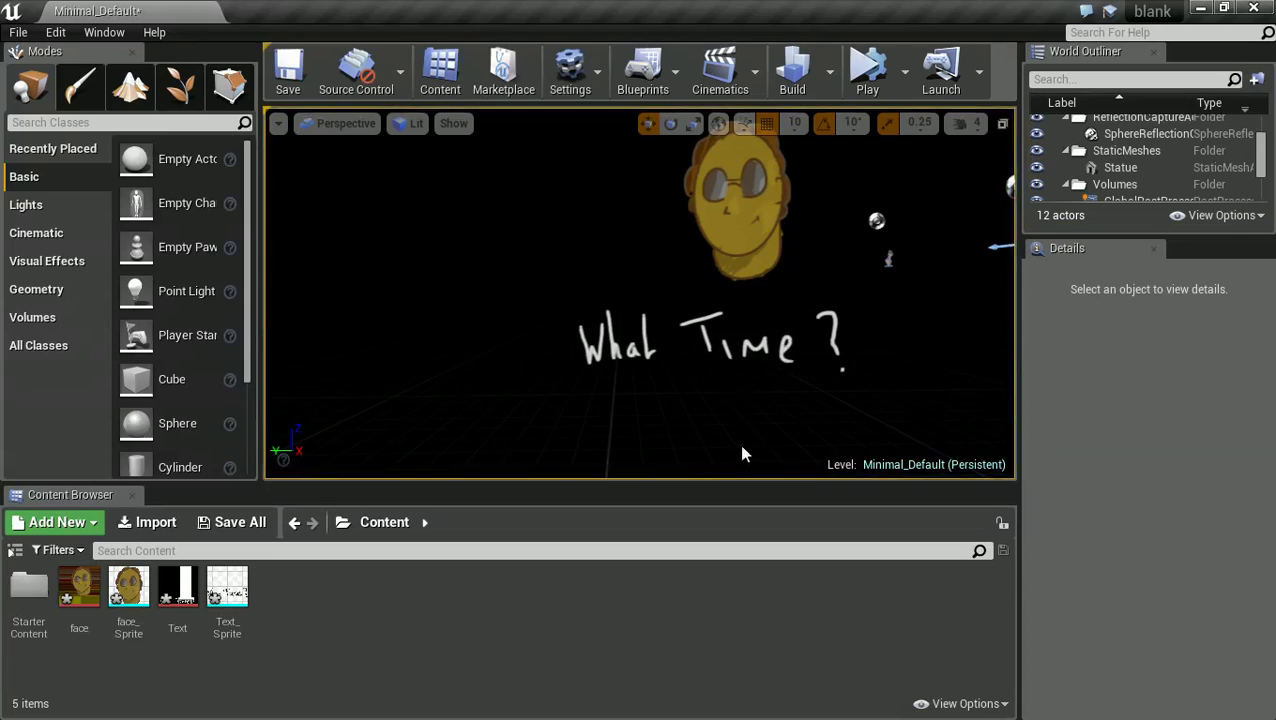
# Add a level sequence from the Cinematics menu and save it as Loading_Screen.
pyautogui.click(569, 622)
pyautogui.click(750, 78)
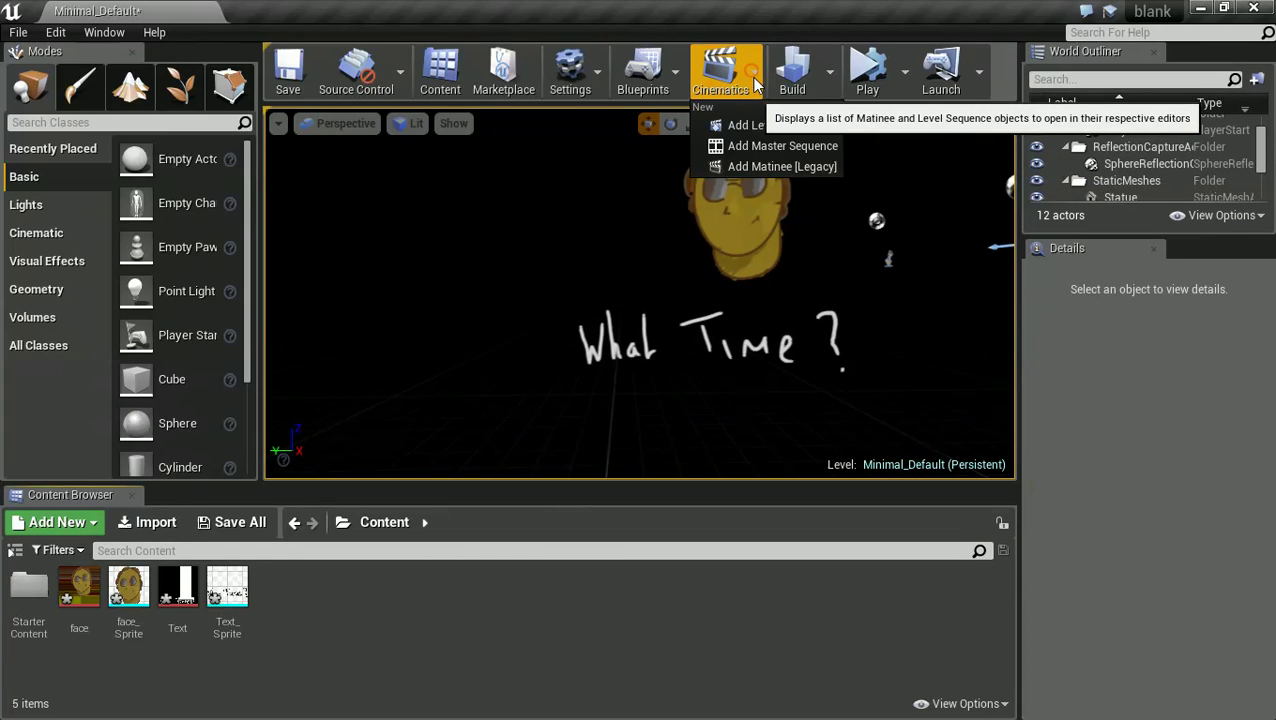
pyautogui.click(769, 135)
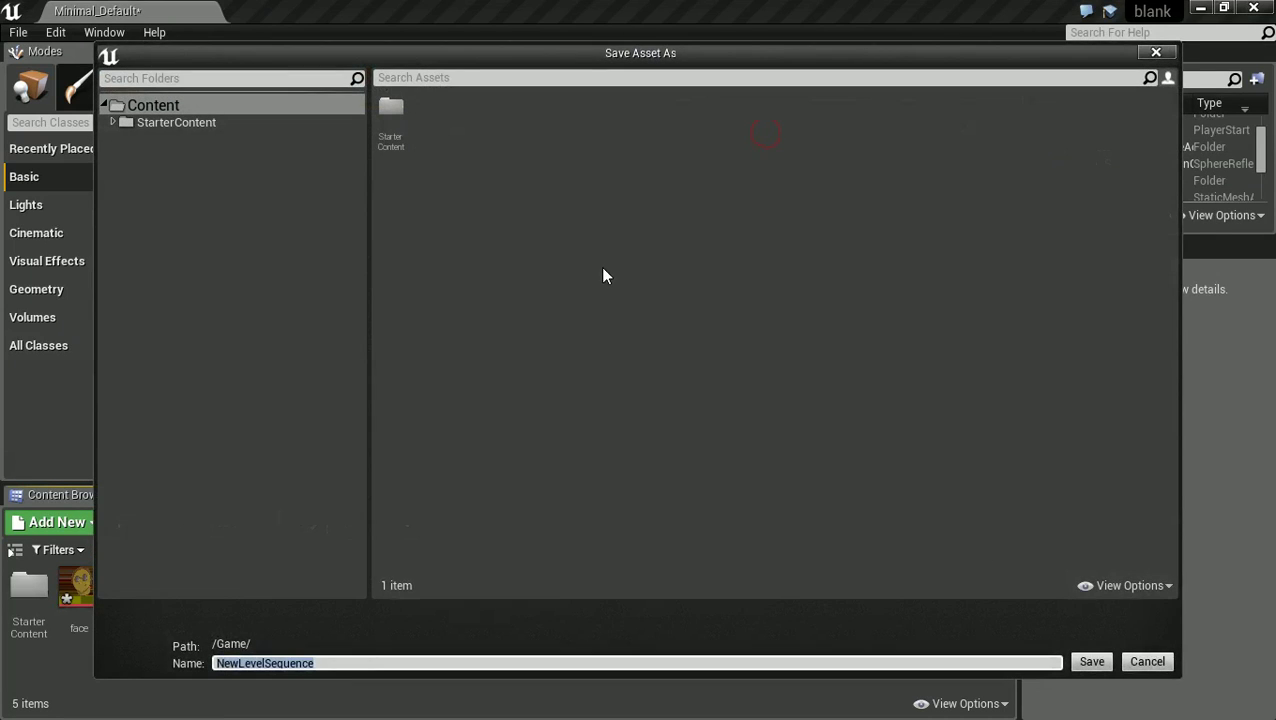
pyautogui.write('Loading Sc')
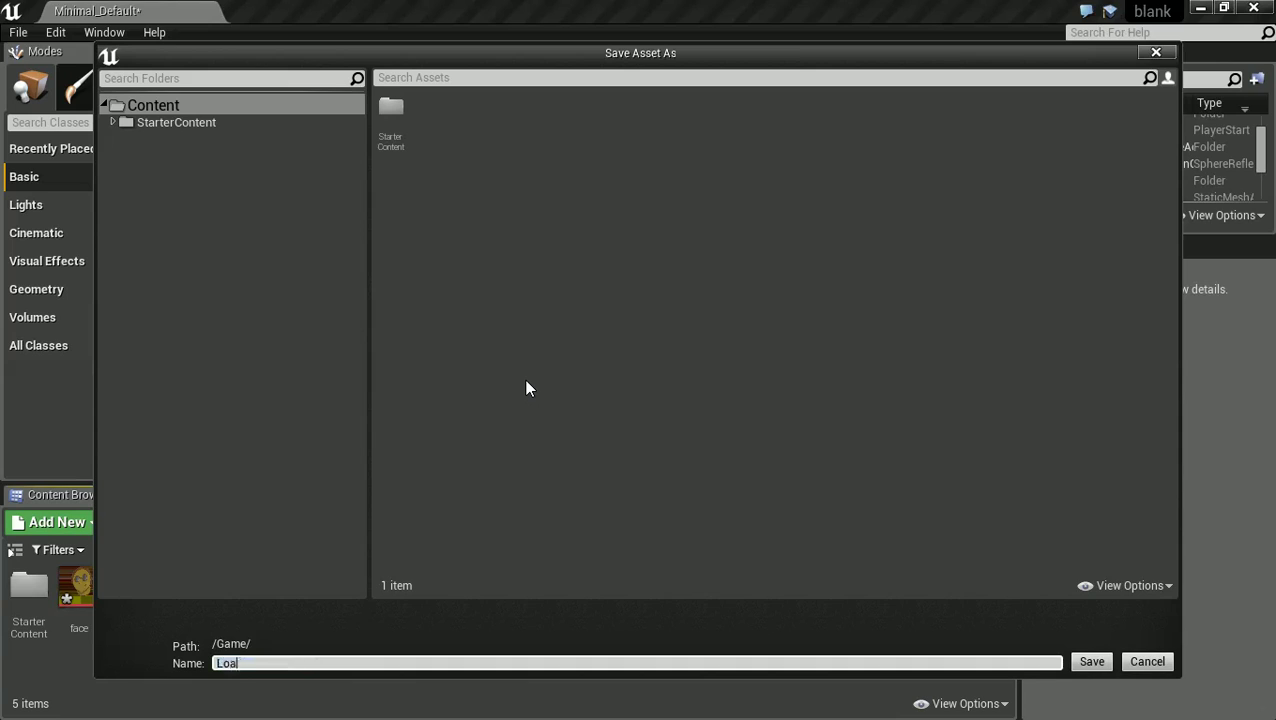
pyautogui.press('BackSpace')
pyautogui.press('BackSpace')
pyautogui.press('BackSpace')
pyautogui.press('BackSpace')
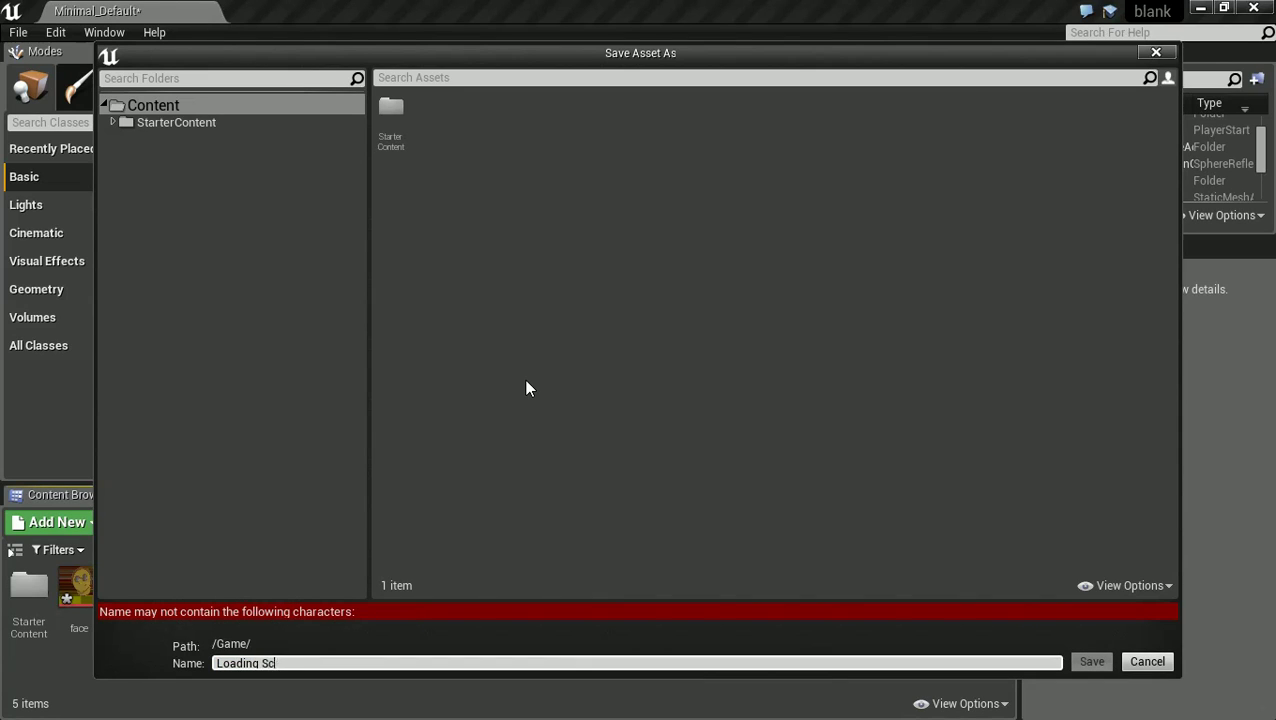
pyautogui.write('g')
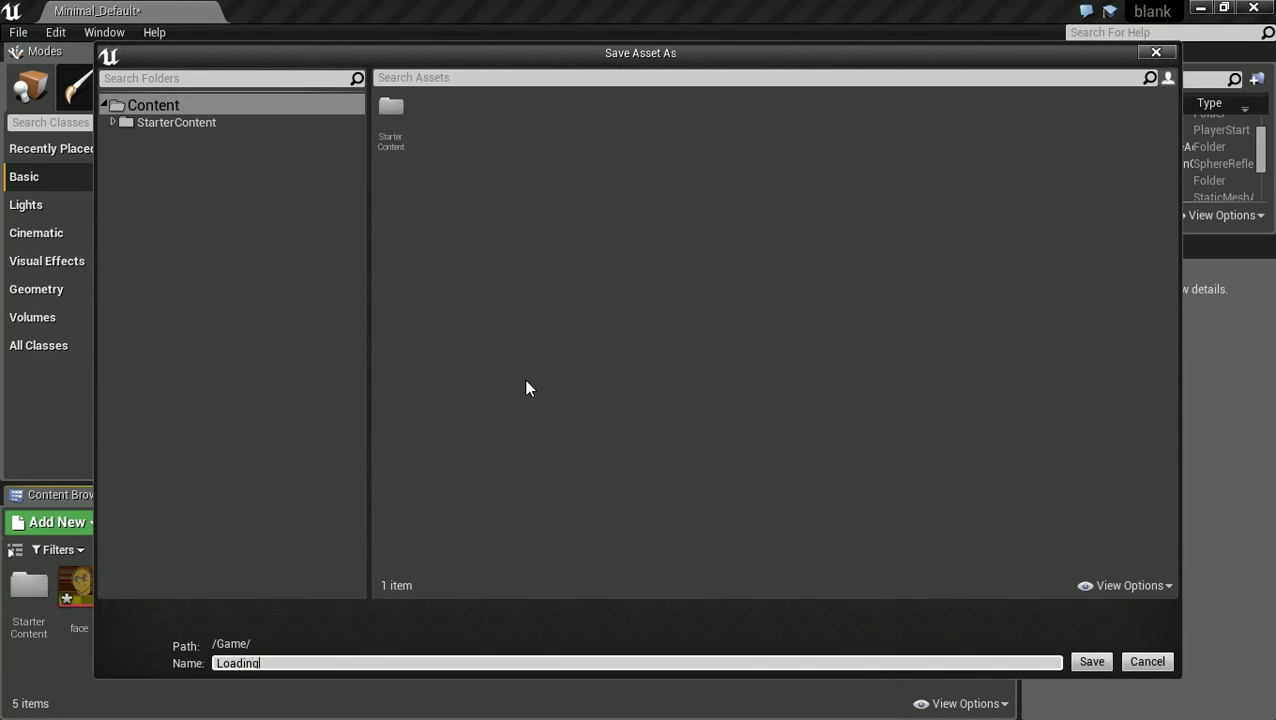
pyautogui.write('_Screen')
pyautogui.press('Return')
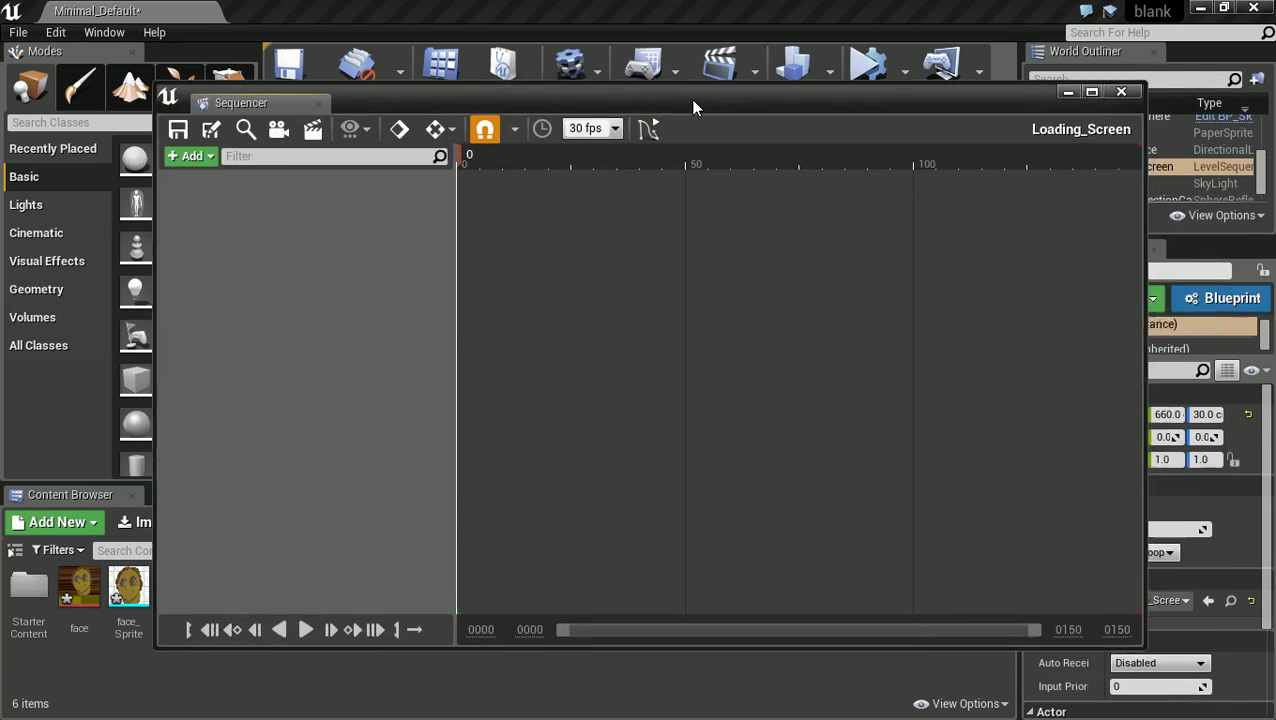
# Reposition the sequence editor, glance at After Effects, and add face_Sprite as a track.
pyautogui.moveTo(690, 99); pyautogui.dragTo(754, 84)
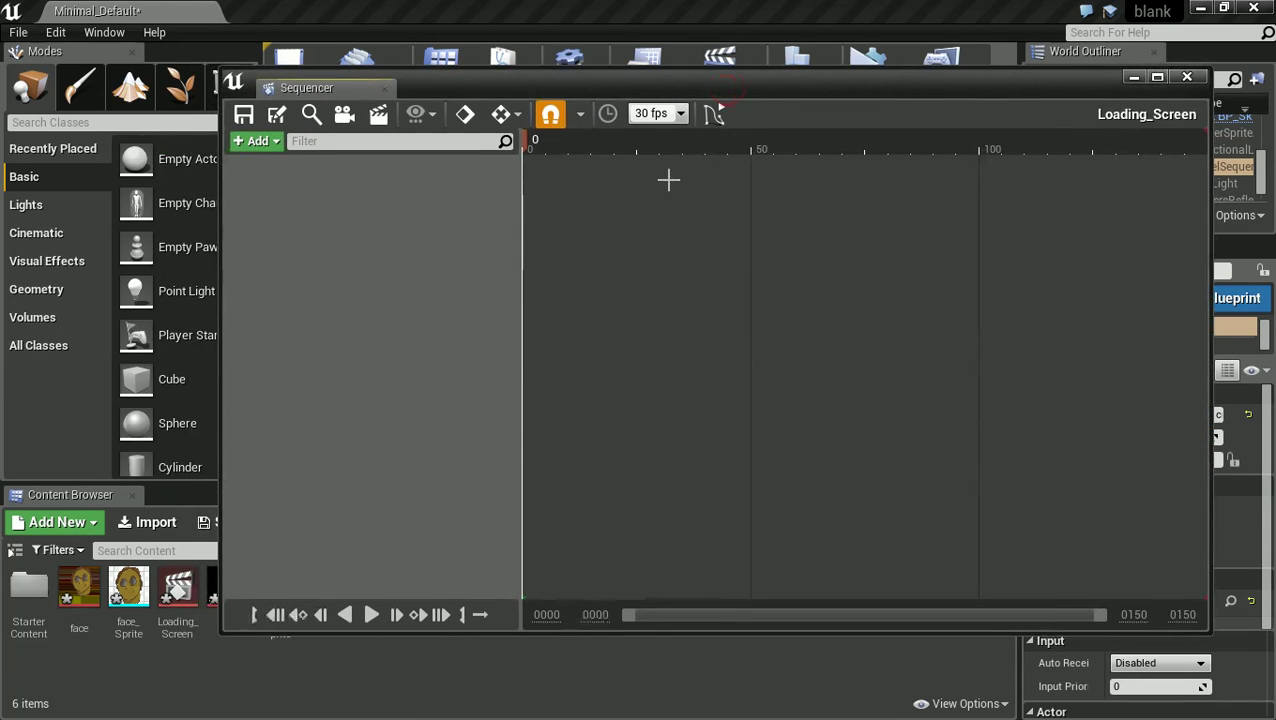
pyautogui.hotkey('alt', 'Tab')
pyautogui.hotkey('alt', 'Tab')
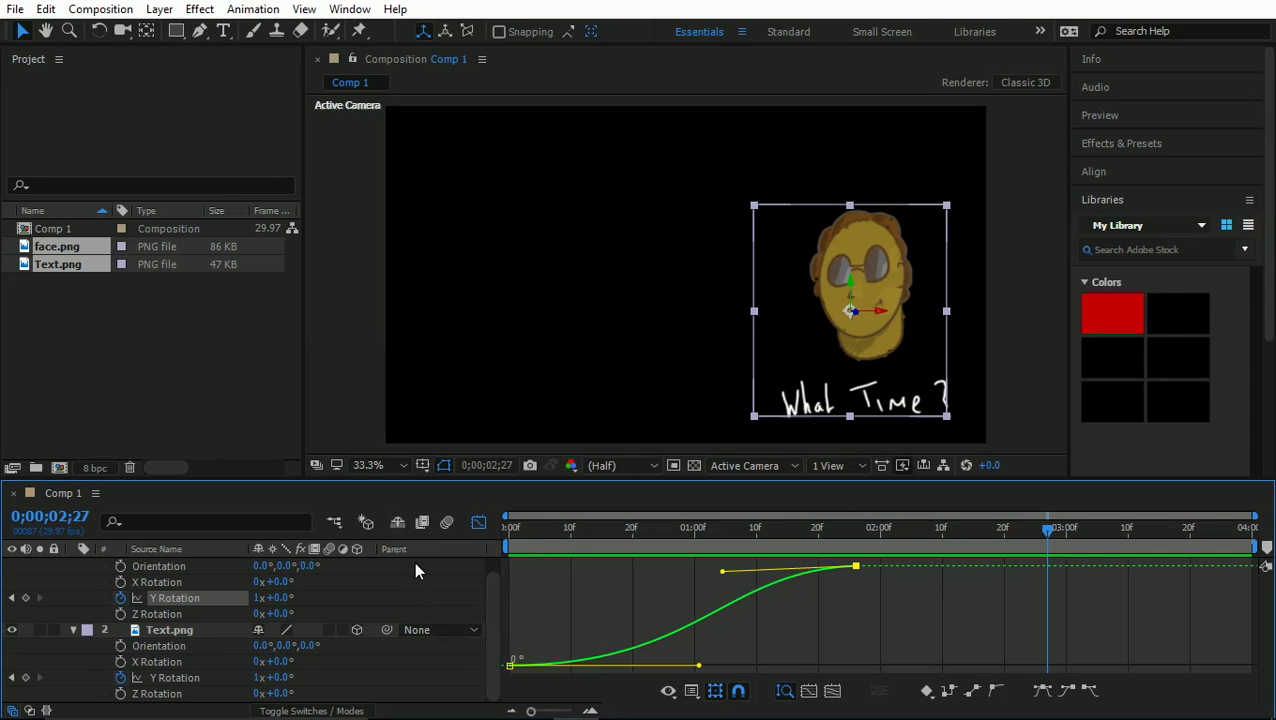
pyautogui.hotkey('alt', 'Tab')
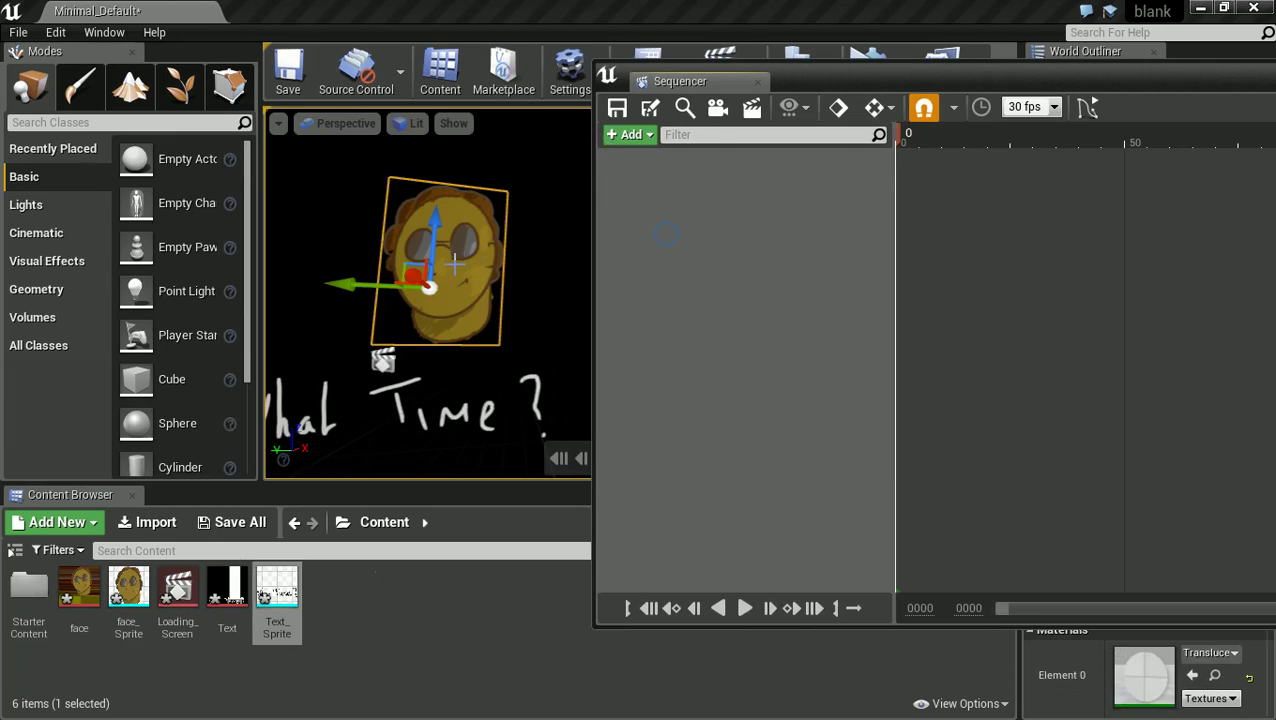
pyautogui.click(630, 136)
pyautogui.moveTo(648, 156)
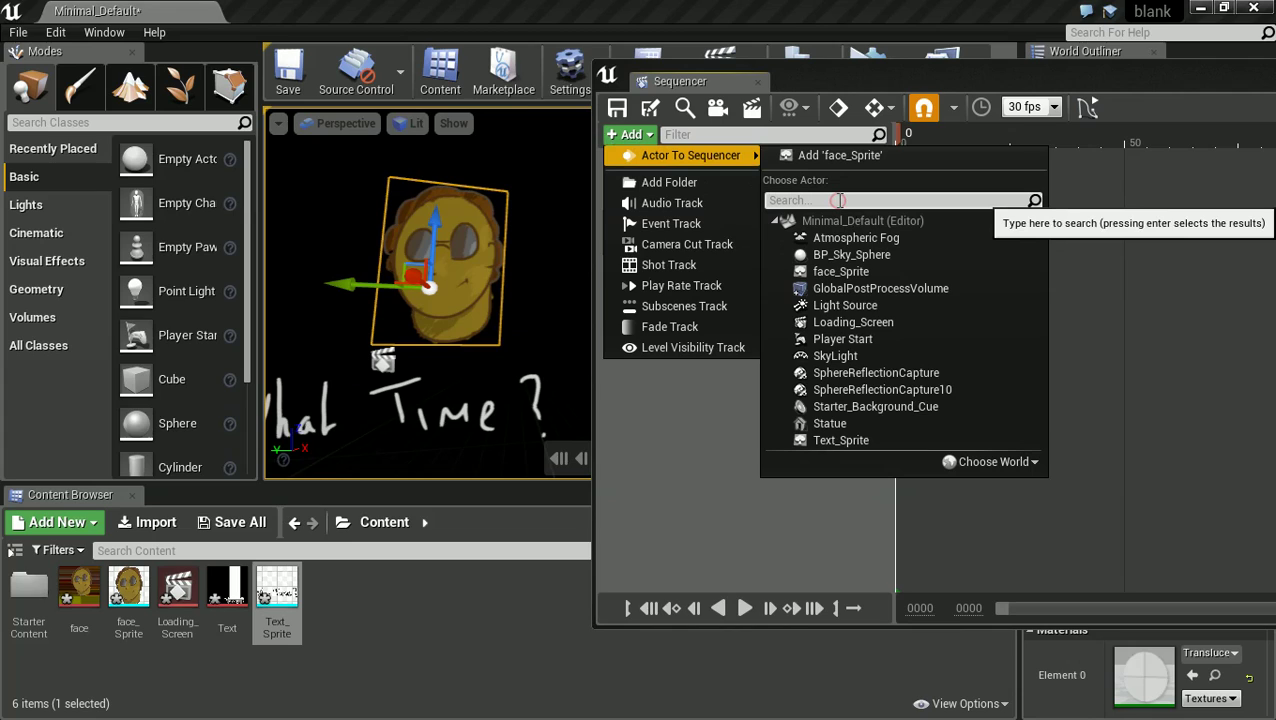
pyautogui.write('face')
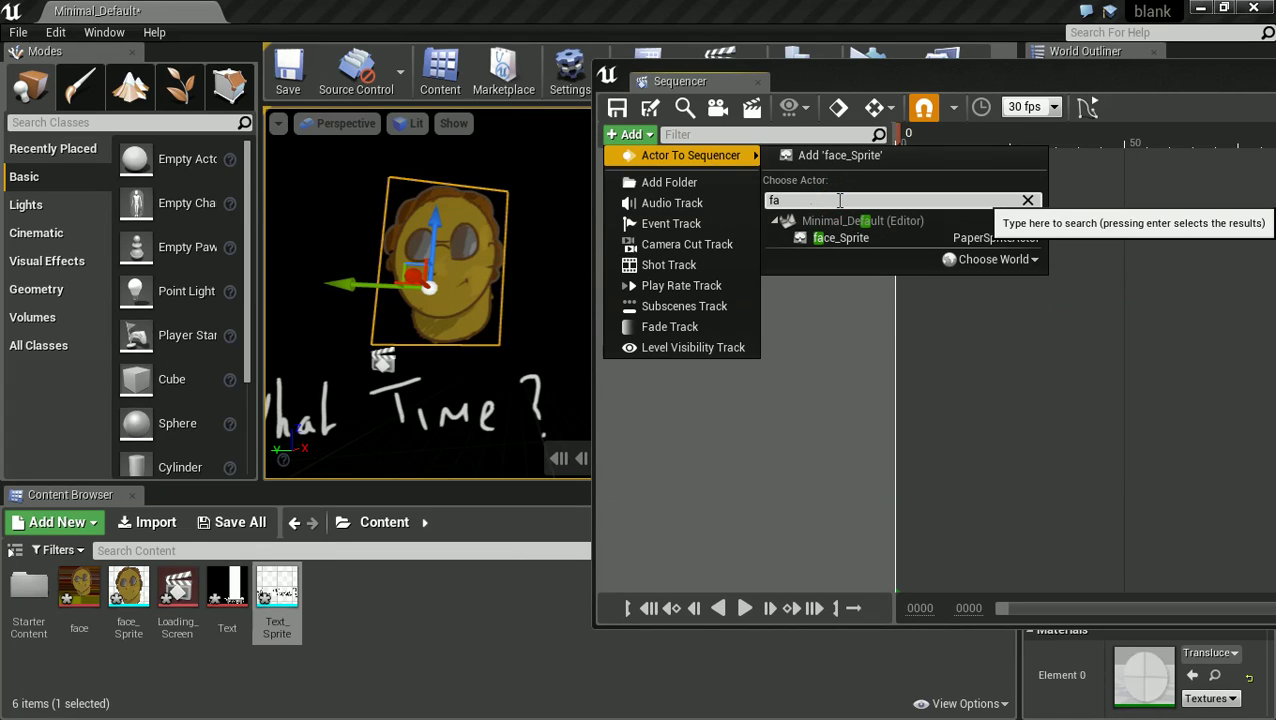
pyautogui.press('Return')
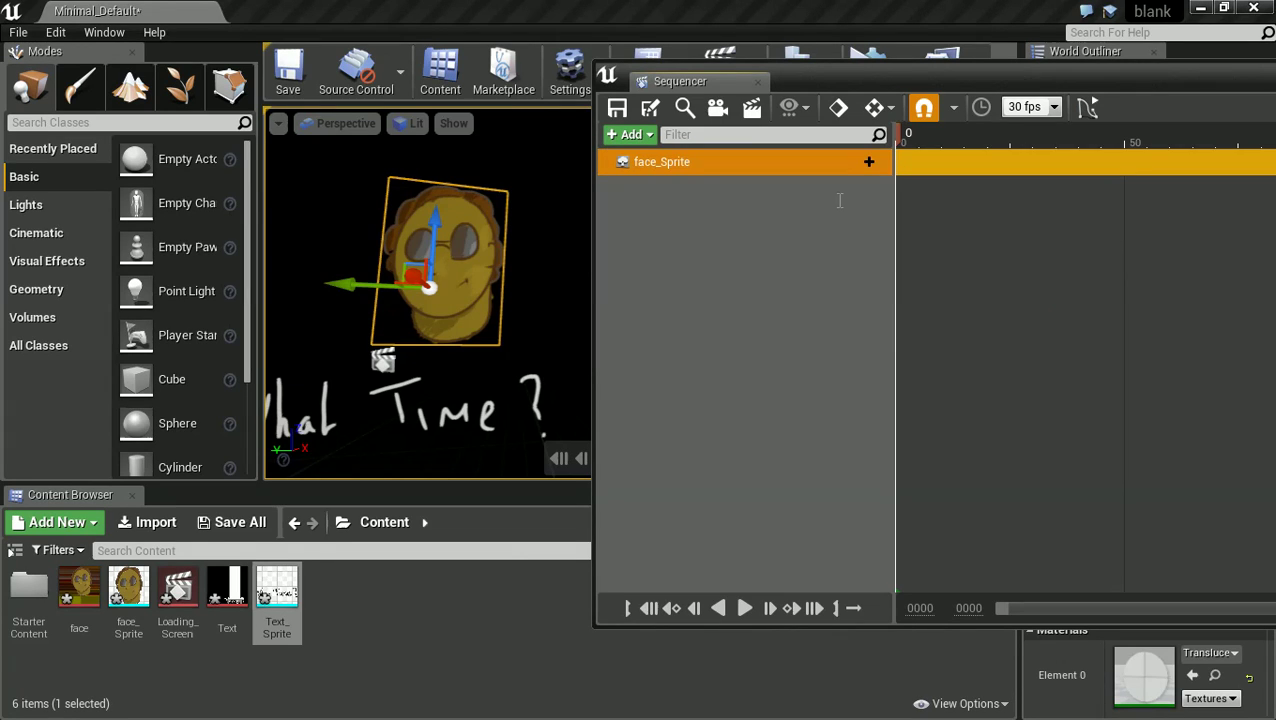
# Add Text_Sprite as a second track, then select face_Sprite and bring up its options.
pyautogui.click(630, 134)
pyautogui.moveTo(677, 158)
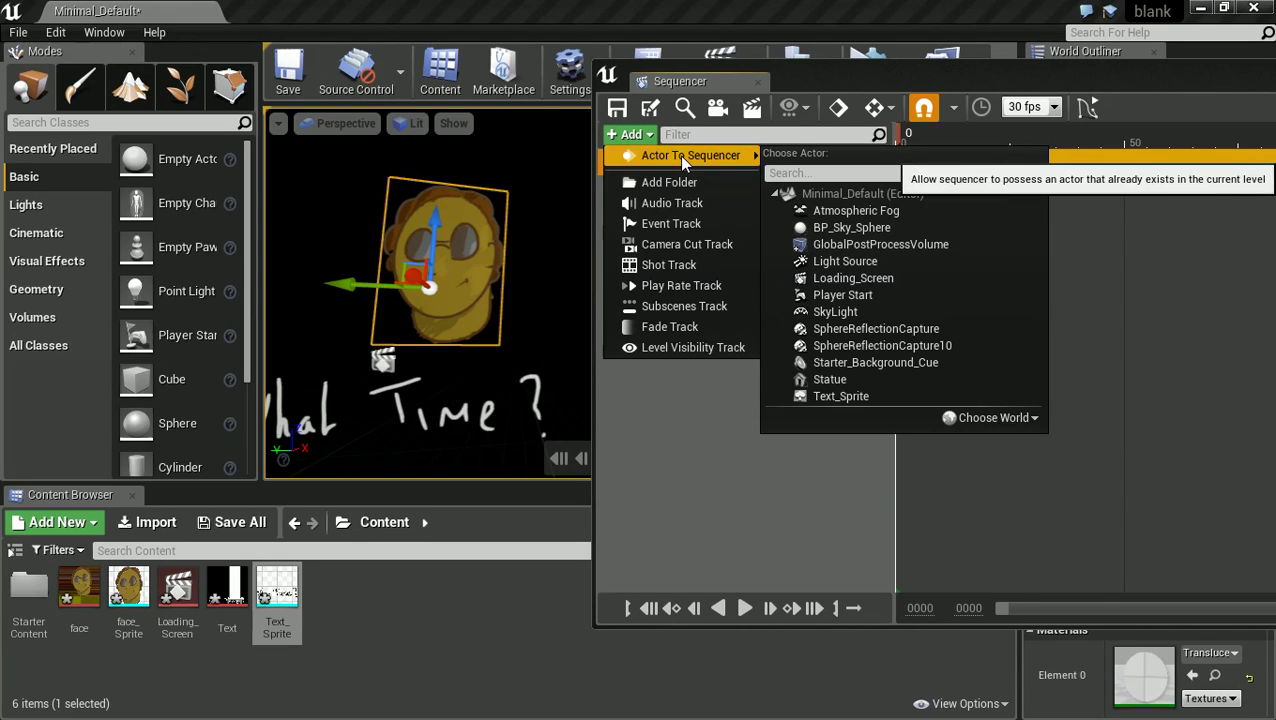
pyautogui.write('te')
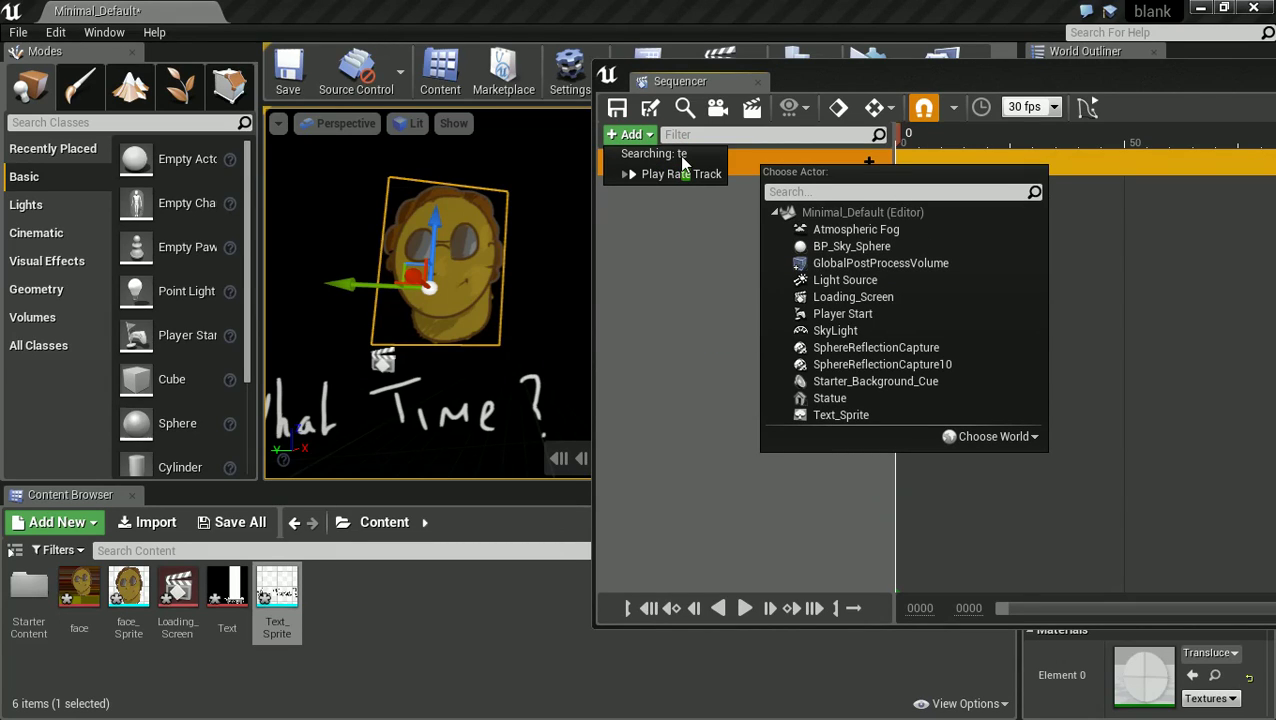
pyautogui.click(800, 192)
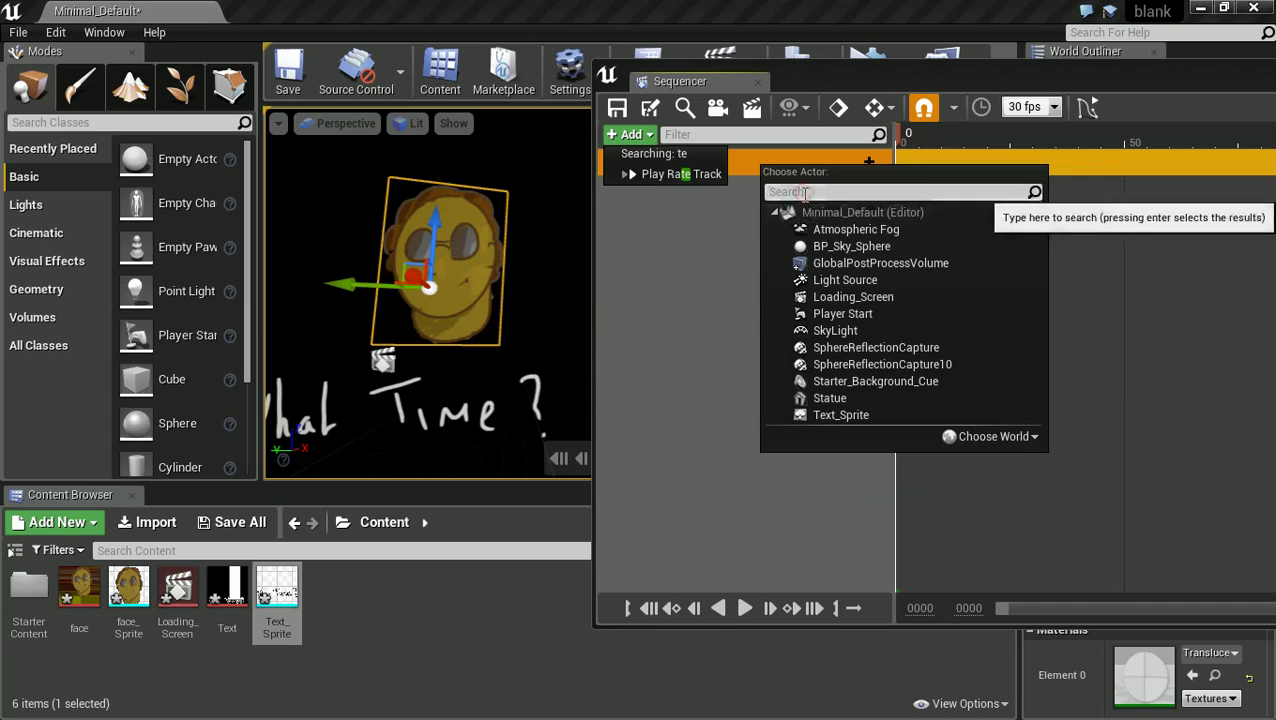
pyautogui.write('te')
pyautogui.click(826, 246)
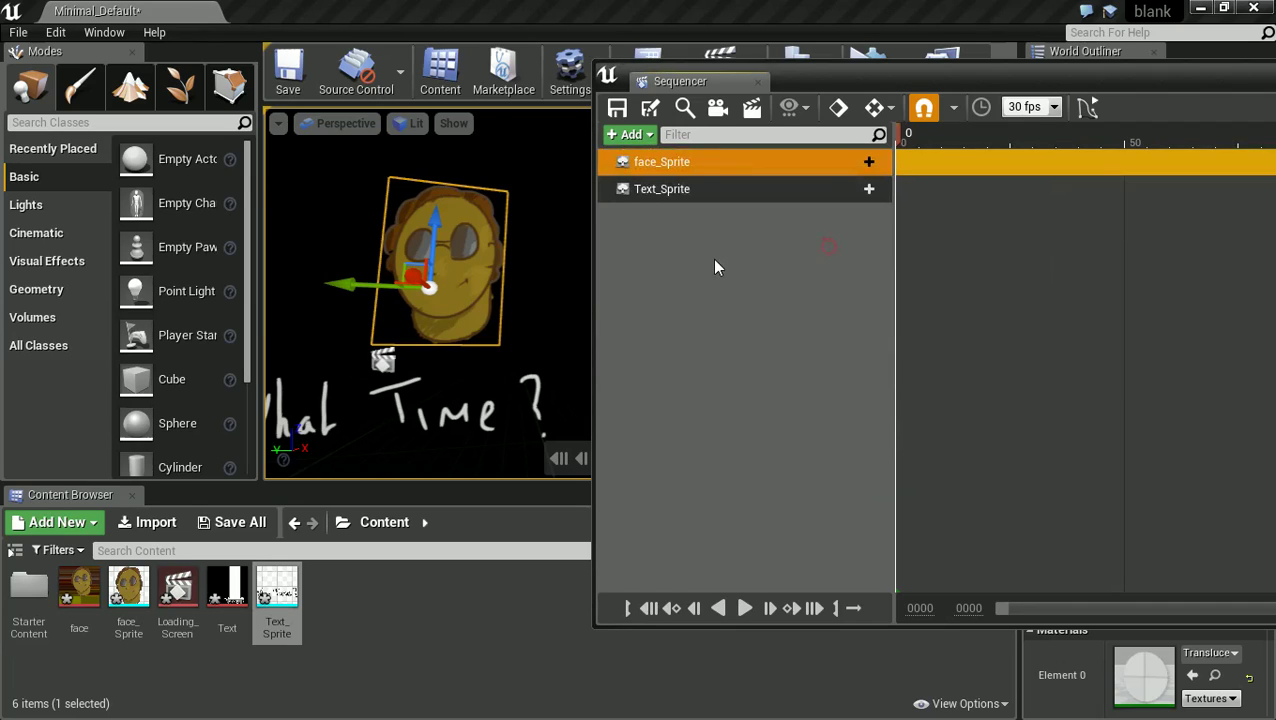
pyautogui.click(670, 168)
pyautogui.rightClick(670, 168)
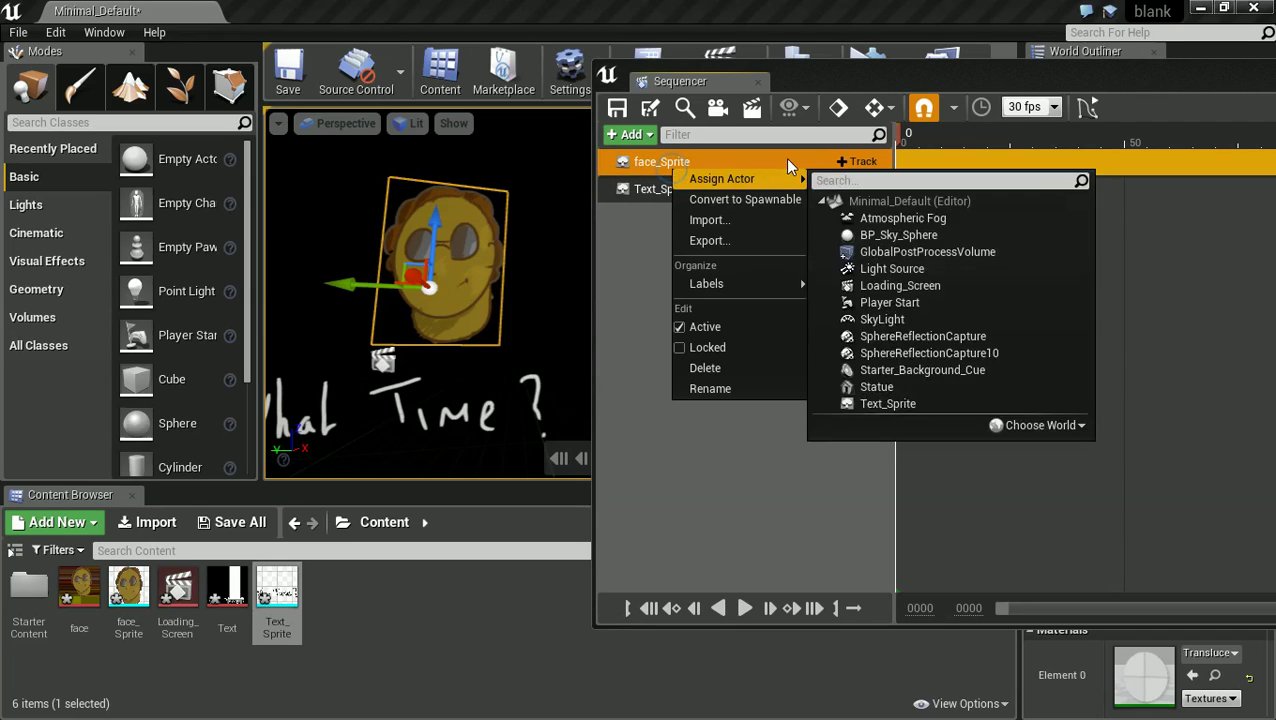
# Add a Transform track to both face_Sprite and Text_Sprite.
pyautogui.click(785, 158)
pyautogui.click(838, 162)
pyautogui.moveTo(885, 197)
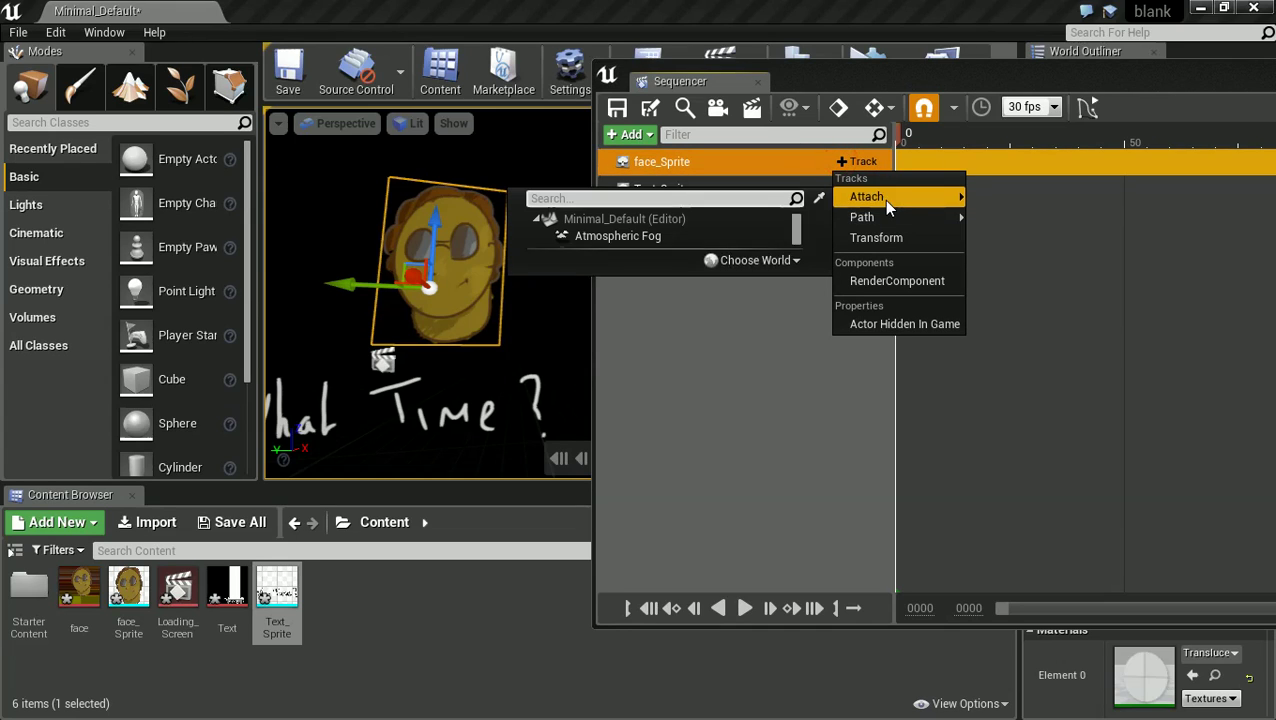
pyautogui.click(868, 237)
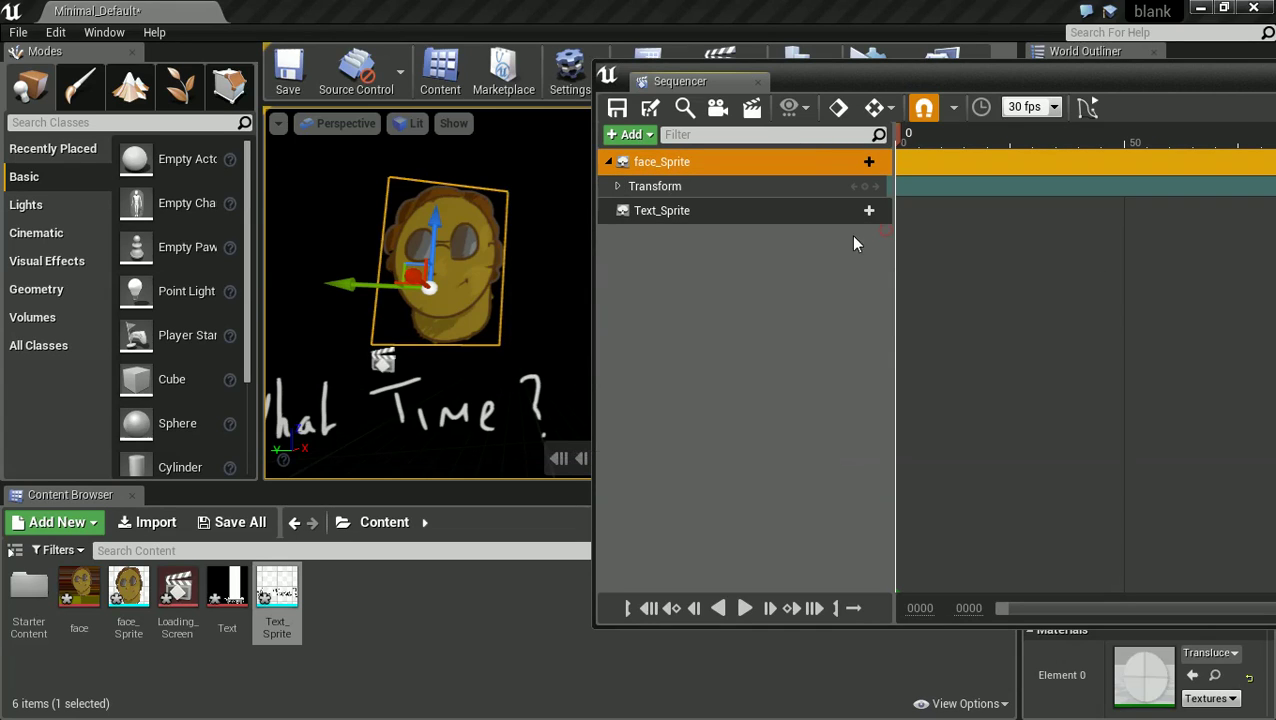
pyautogui.click(858, 212)
pyautogui.click(888, 282)
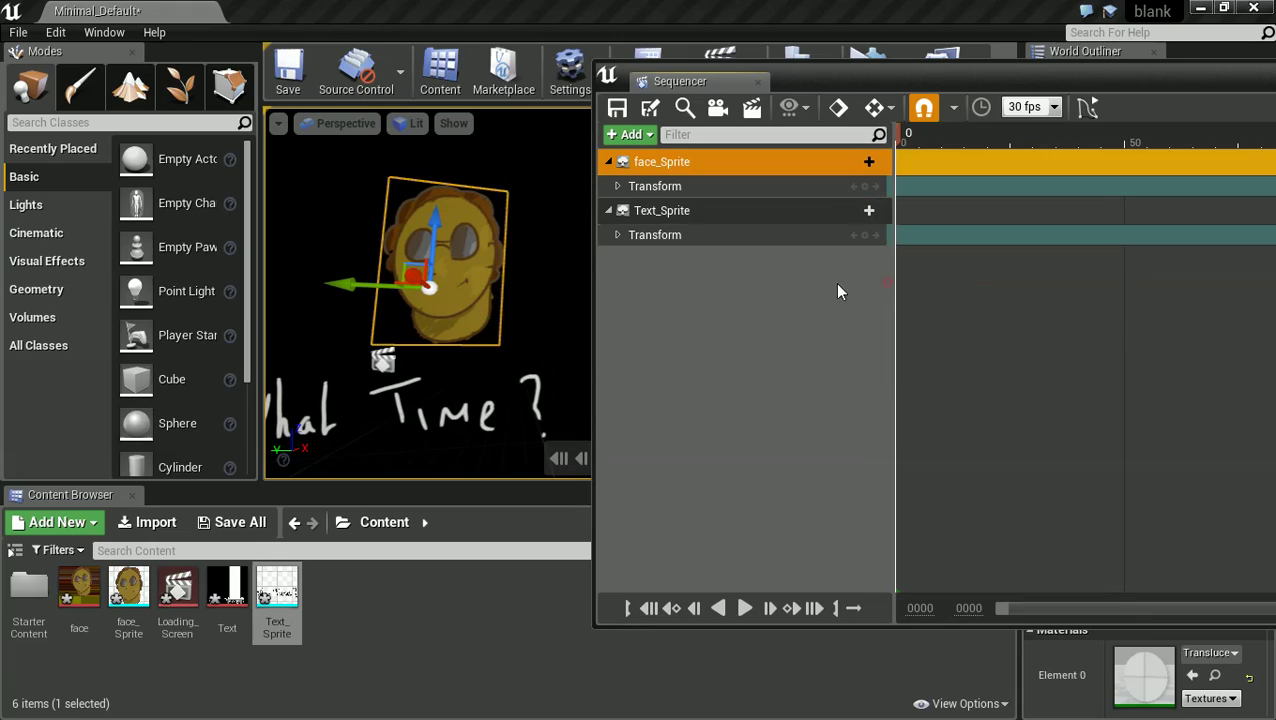
# Expand face_Sprite's Transform to show Rotation X, Y, Z, test-drag Rotation Z and undo.
pyautogui.click(655, 186)
pyautogui.click(618, 186)
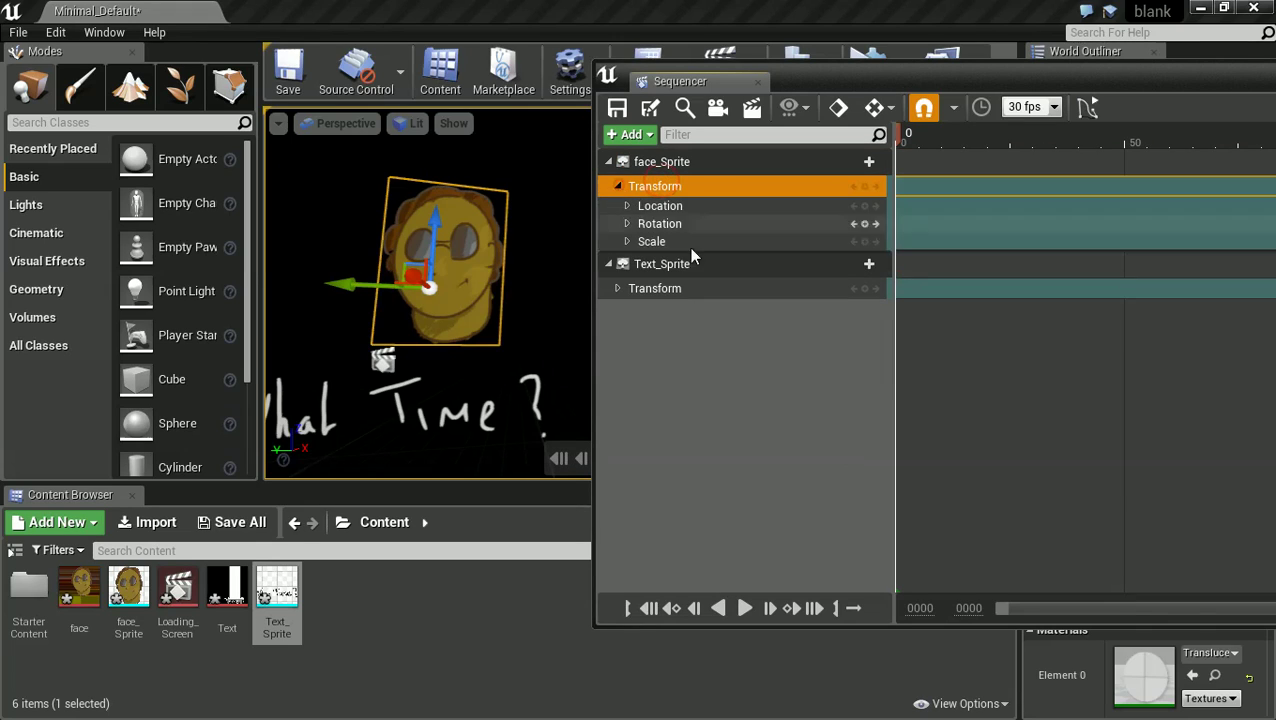
pyautogui.click(660, 241)
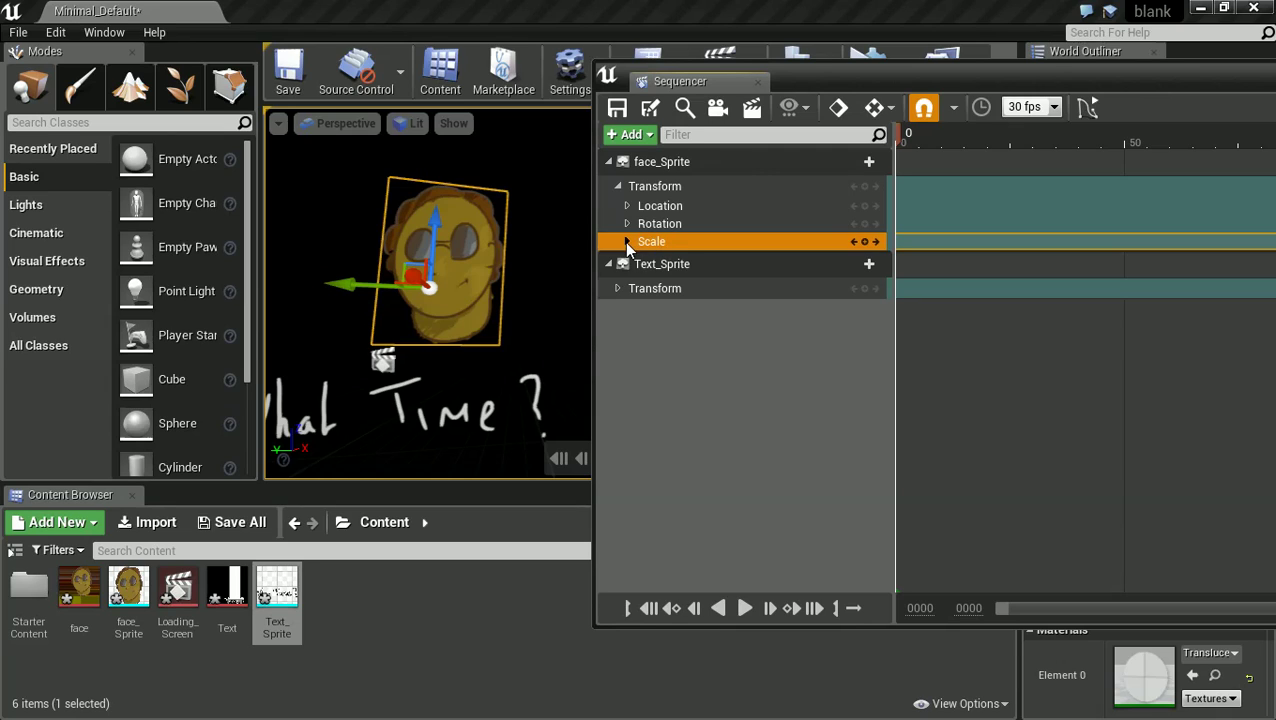
pyautogui.click(627, 243)
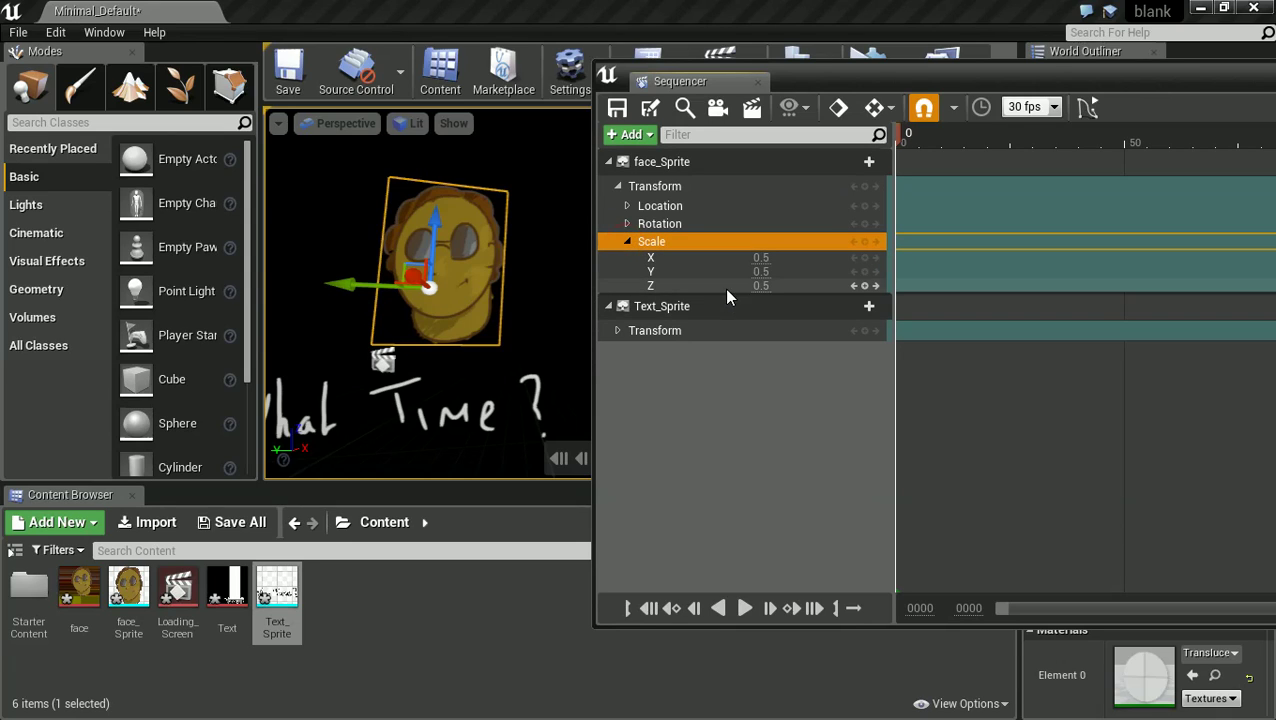
pyautogui.click(627, 224)
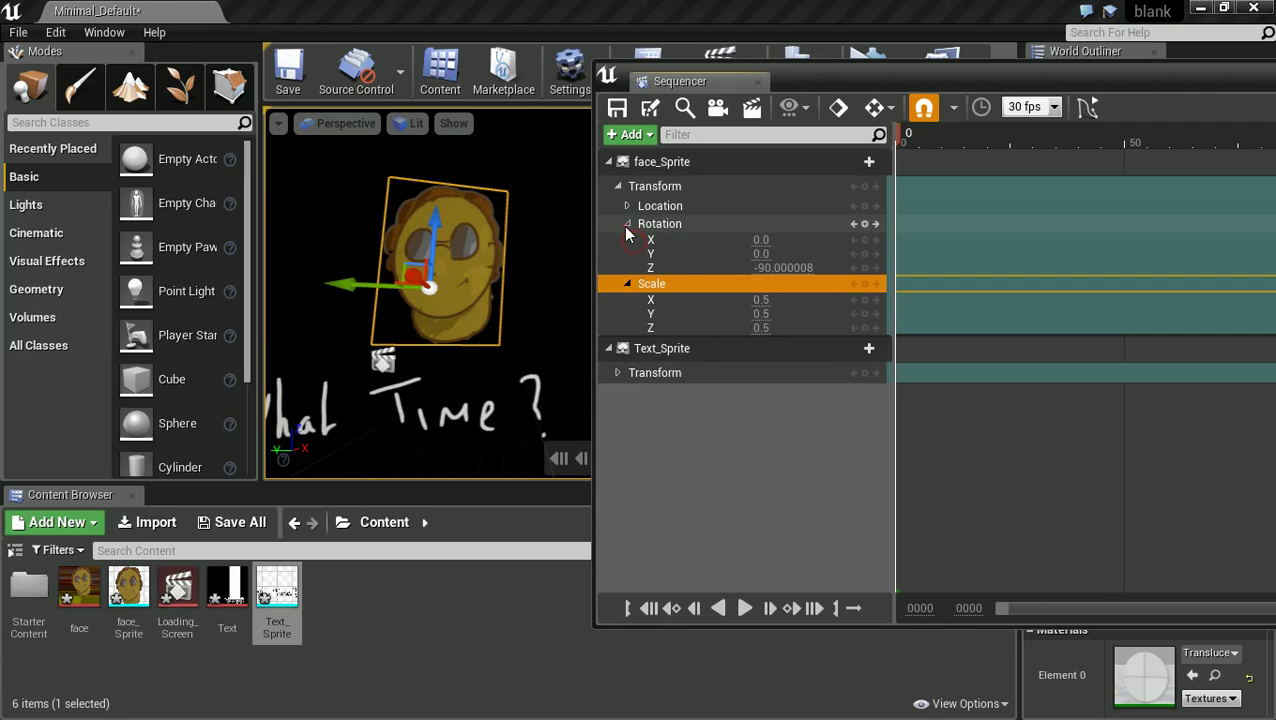
pyautogui.click(627, 284)
pyautogui.moveTo(770, 268); pyautogui.dragTo(846, 275)
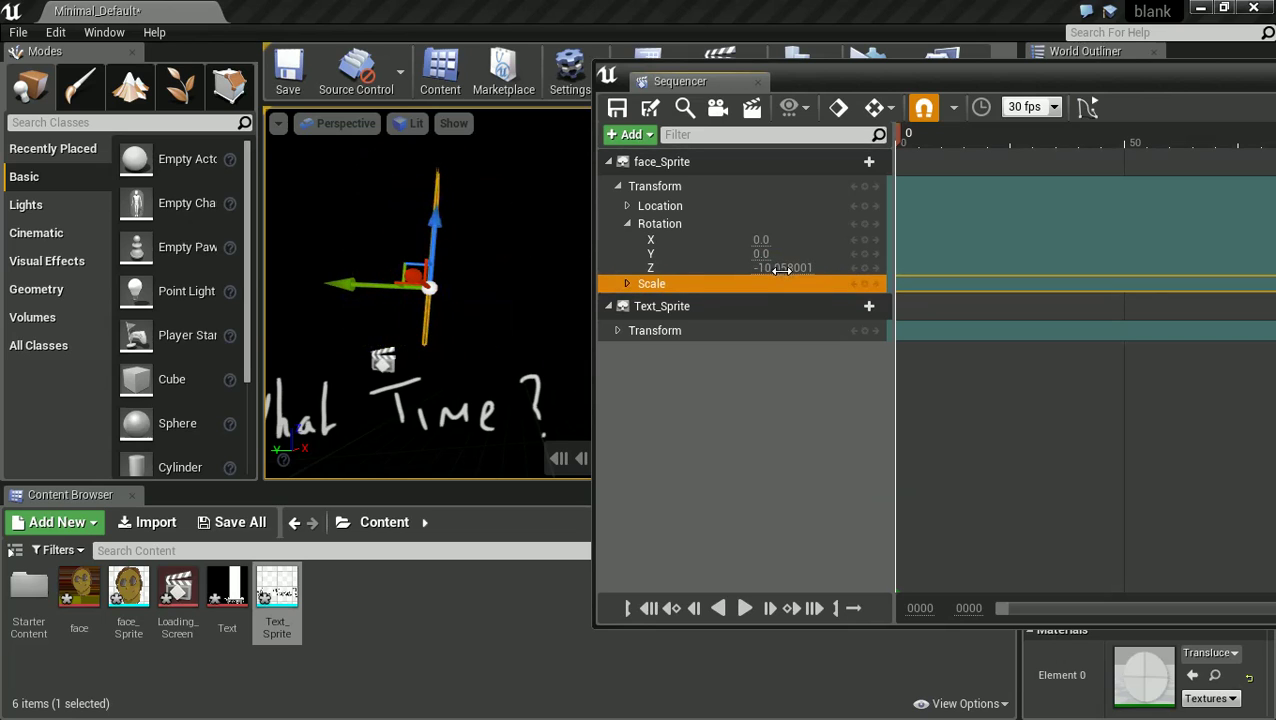
pyautogui.hotkey('ctrl', 'z')
# Compare a test Z rotation in After Effects, then key face_Sprite's Rotation Z at frame 0 (-90).
pyautogui.hotkey('alt', 'Tab')
pyautogui.hotkey('alt', 'Tab')
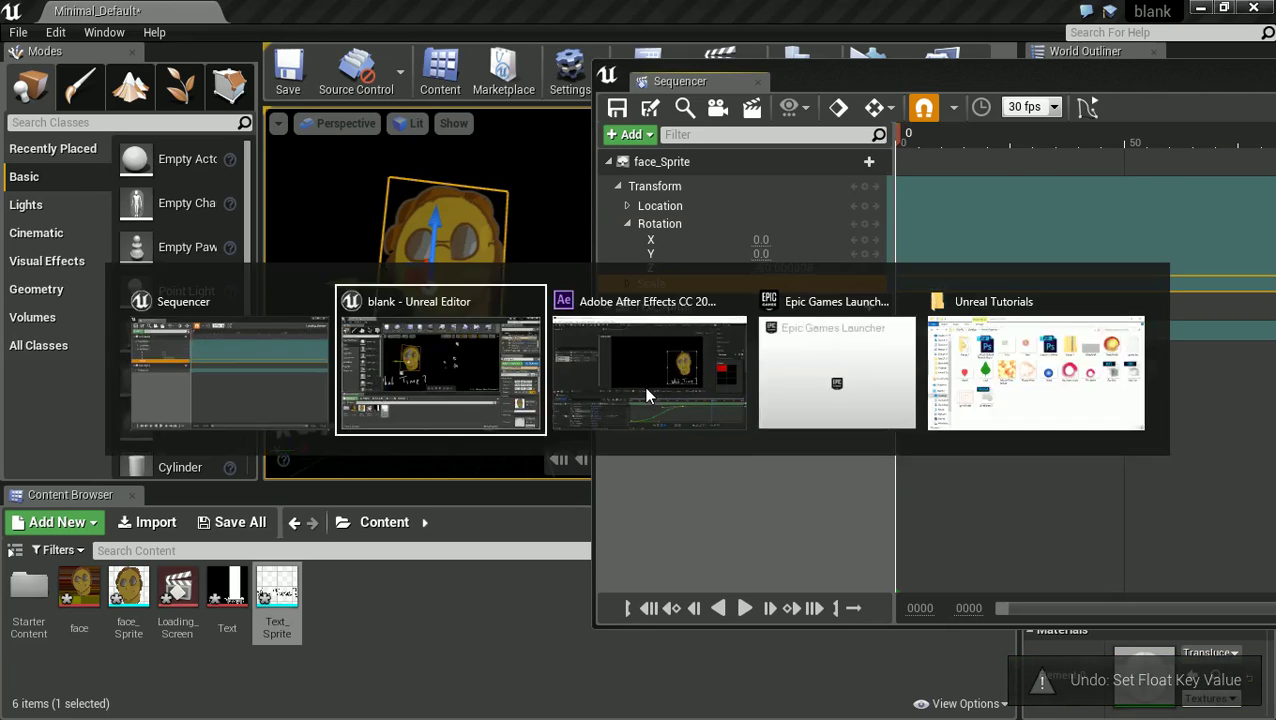
pyautogui.click(645, 396)
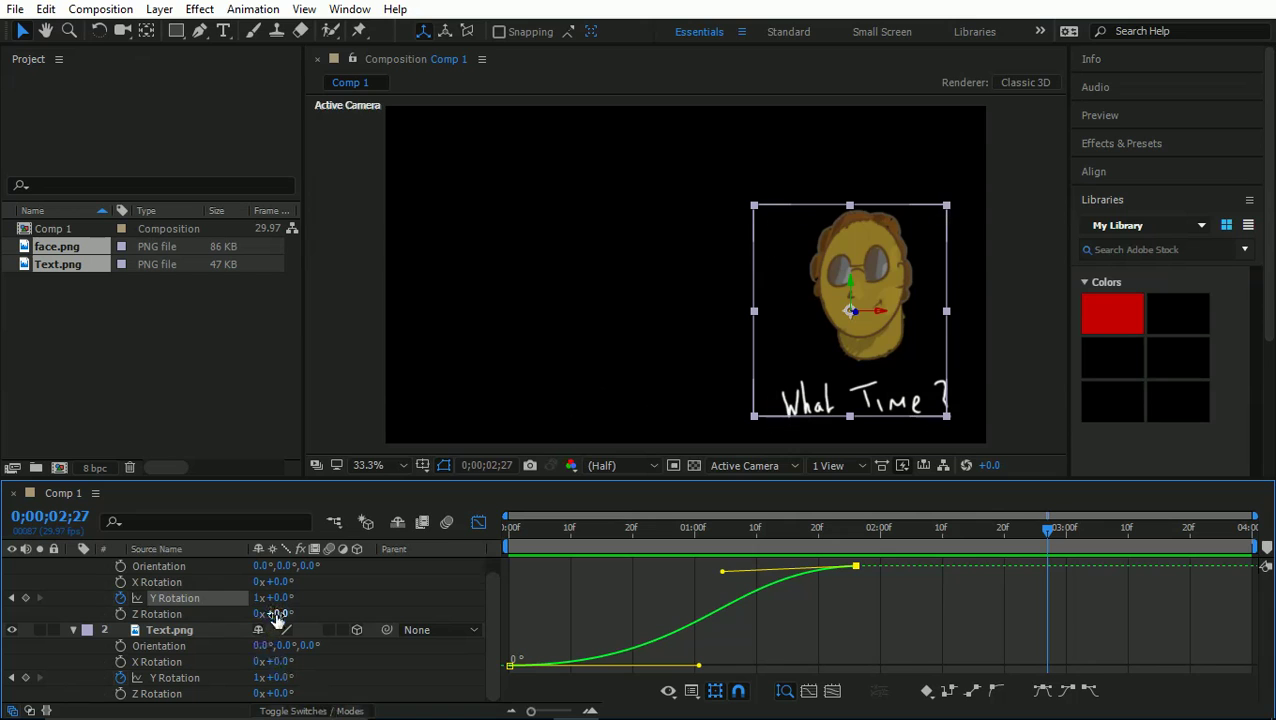
pyautogui.moveTo(277, 619); pyautogui.dragTo(364, 619)
pyautogui.hotkey('ctrl', 'z')
pyautogui.hotkey('alt', 'Tab')
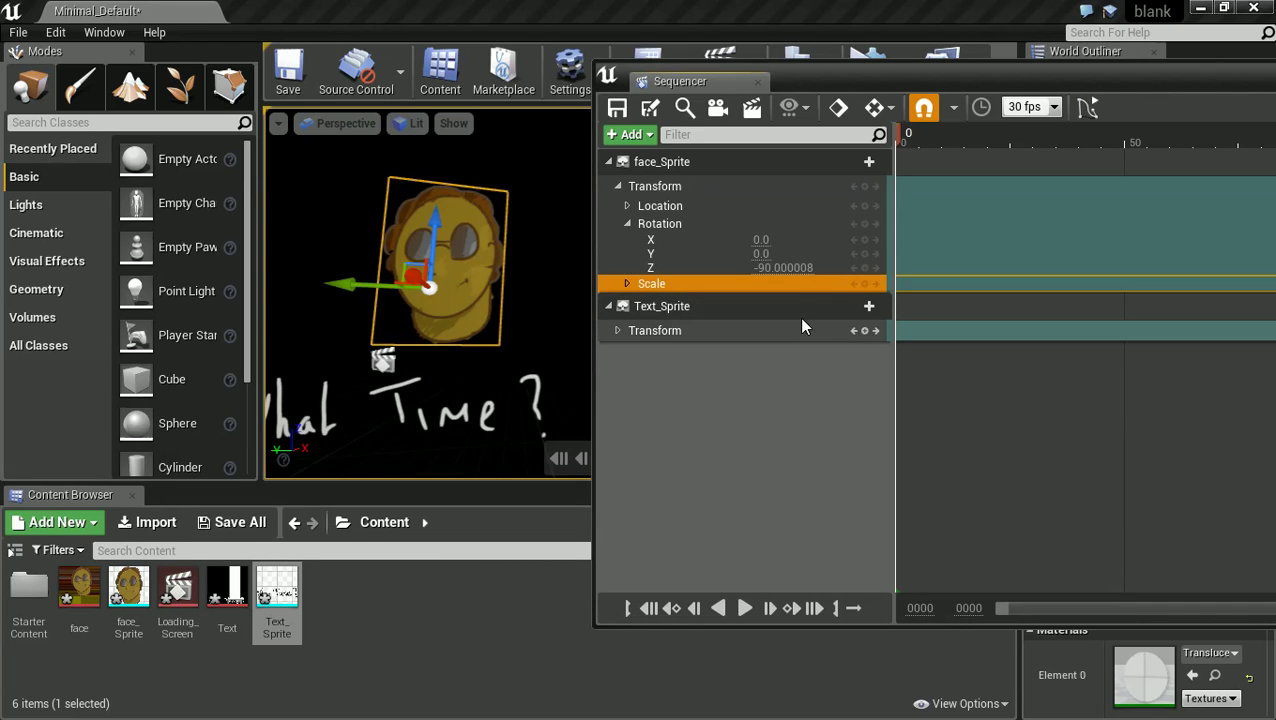
pyautogui.moveTo(936, 75); pyautogui.dragTo(834, 95)
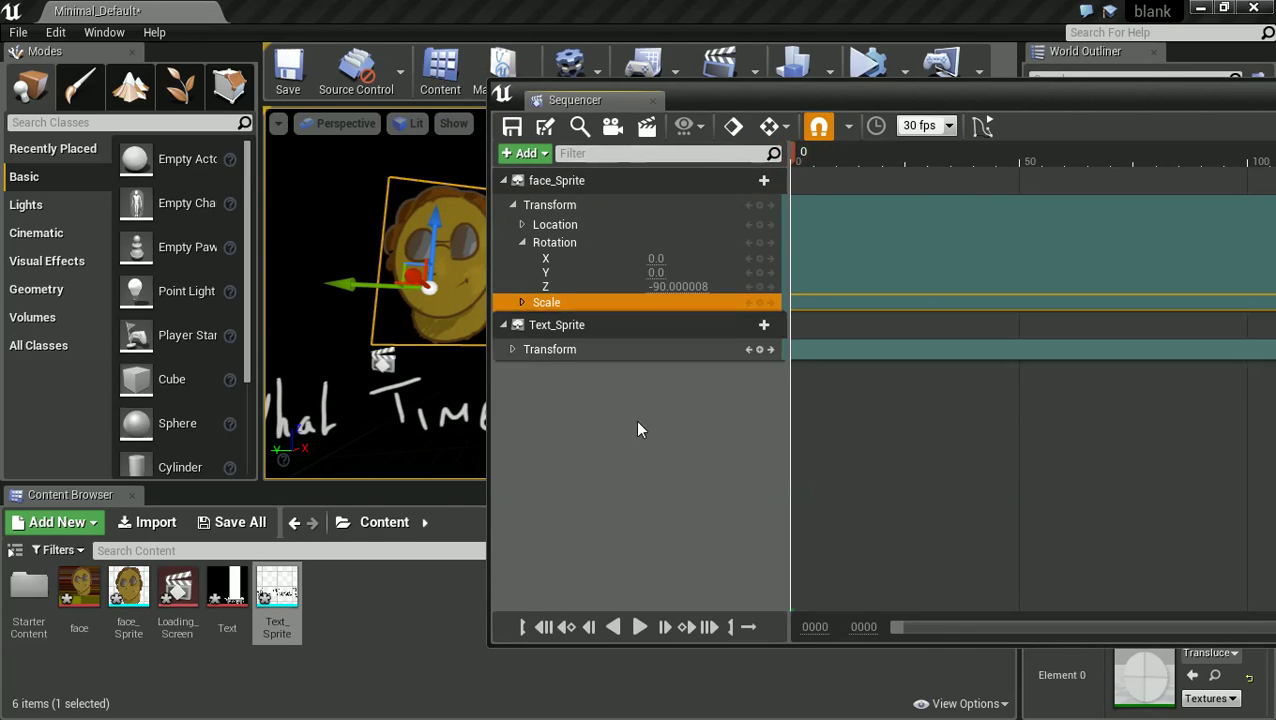
pyautogui.click(760, 287)
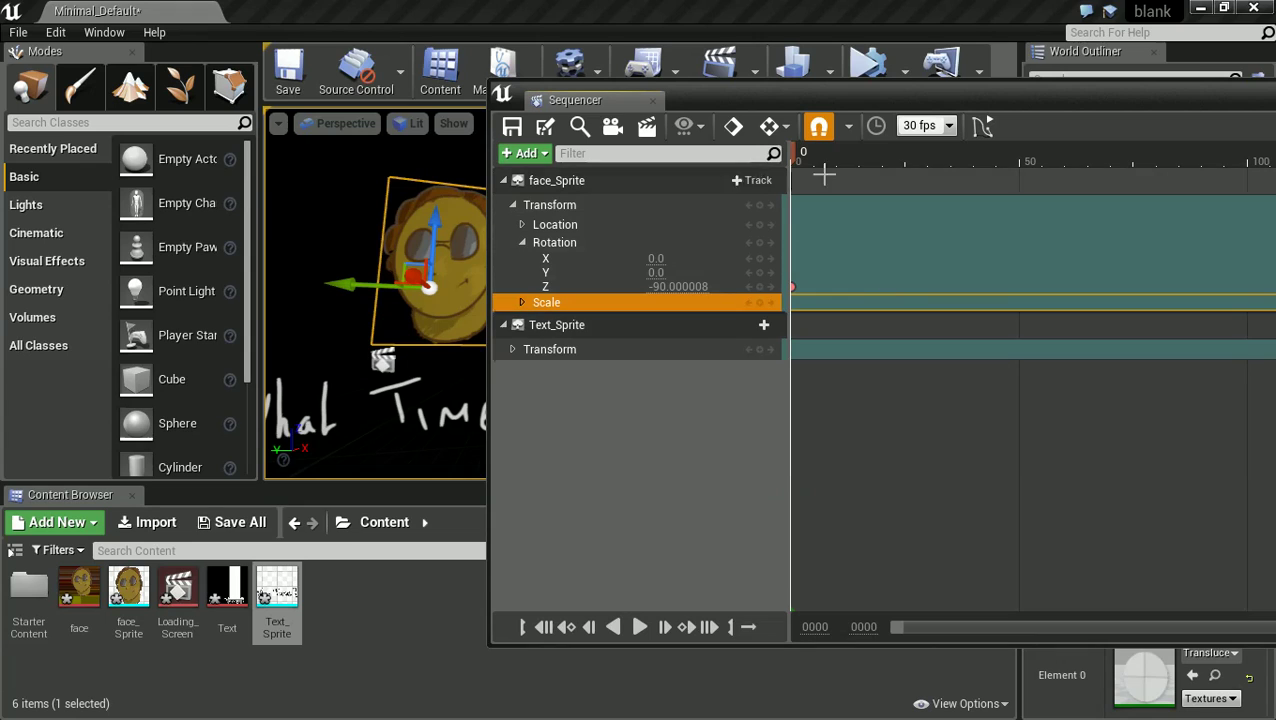
# Move the playhead to frame 100 and key face_Sprite's Rotation Z at 280.
pyautogui.click(851, 156)
pyautogui.click(1066, 158)
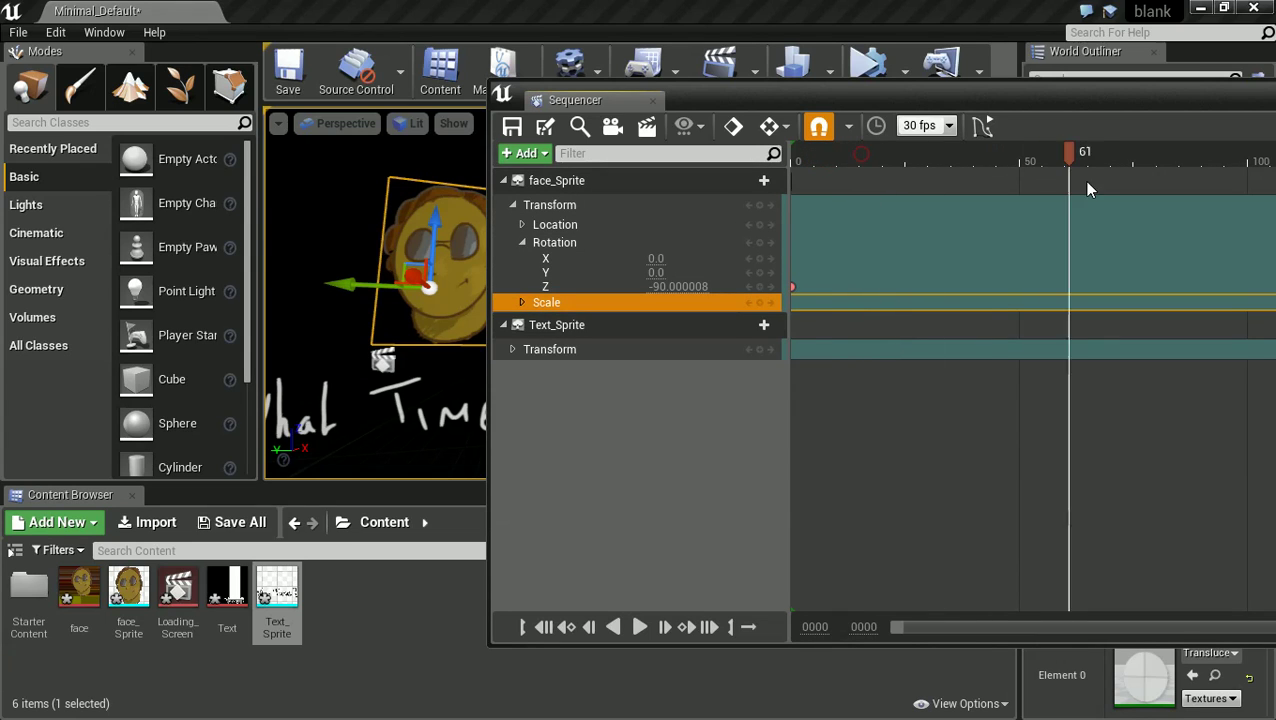
pyautogui.click(1096, 158)
pyautogui.moveTo(1074, 95); pyautogui.dragTo(808, 106)
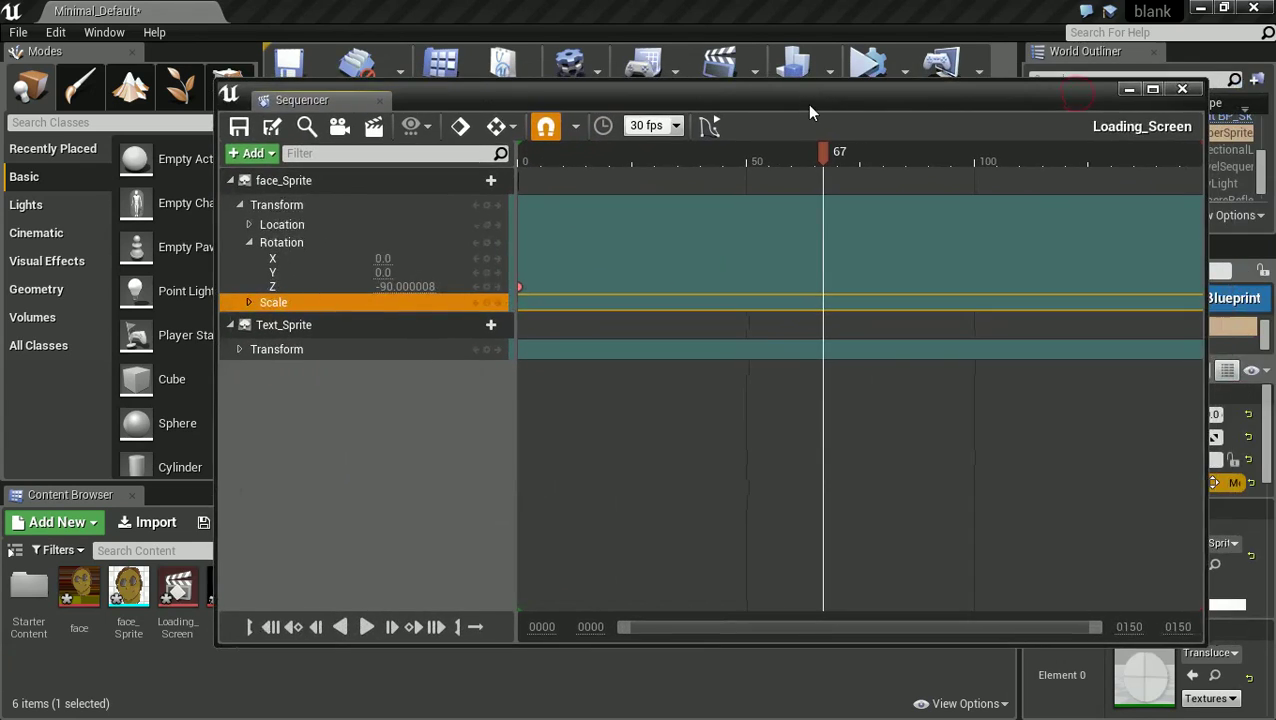
pyautogui.moveTo(823, 152); pyautogui.dragTo(978, 174)
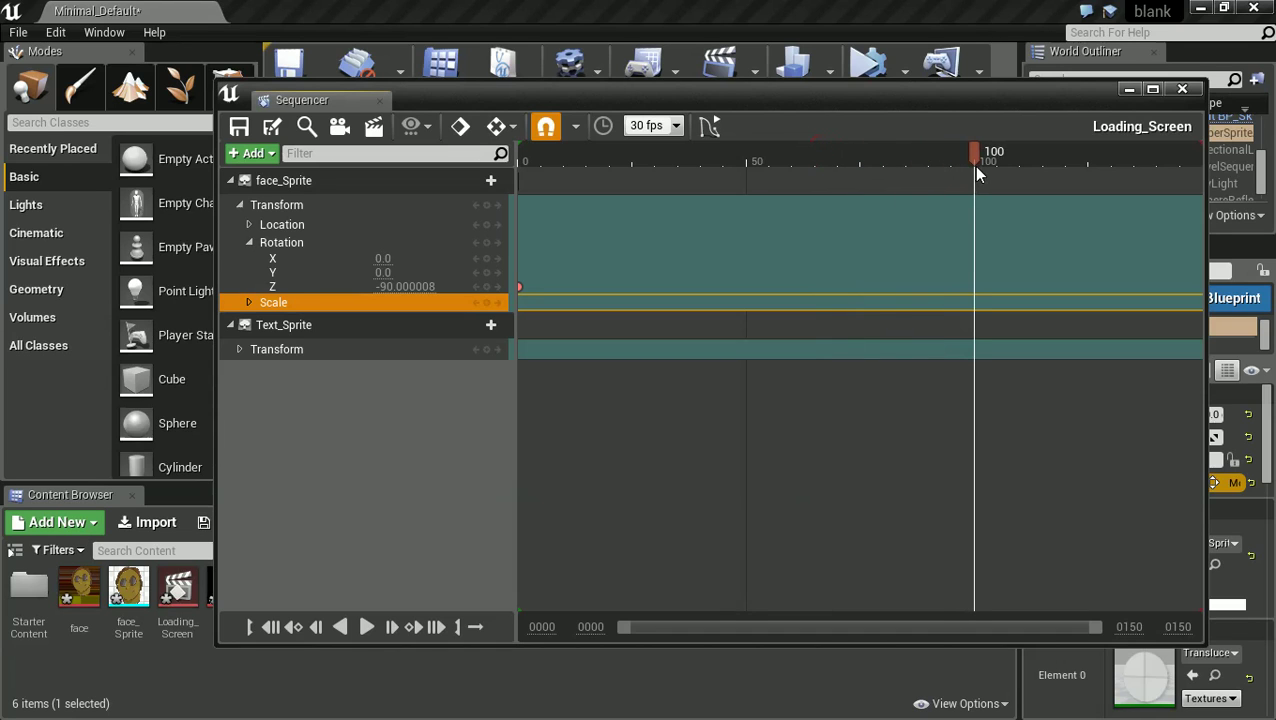
pyautogui.moveTo(797, 97); pyautogui.dragTo(1076, 120)
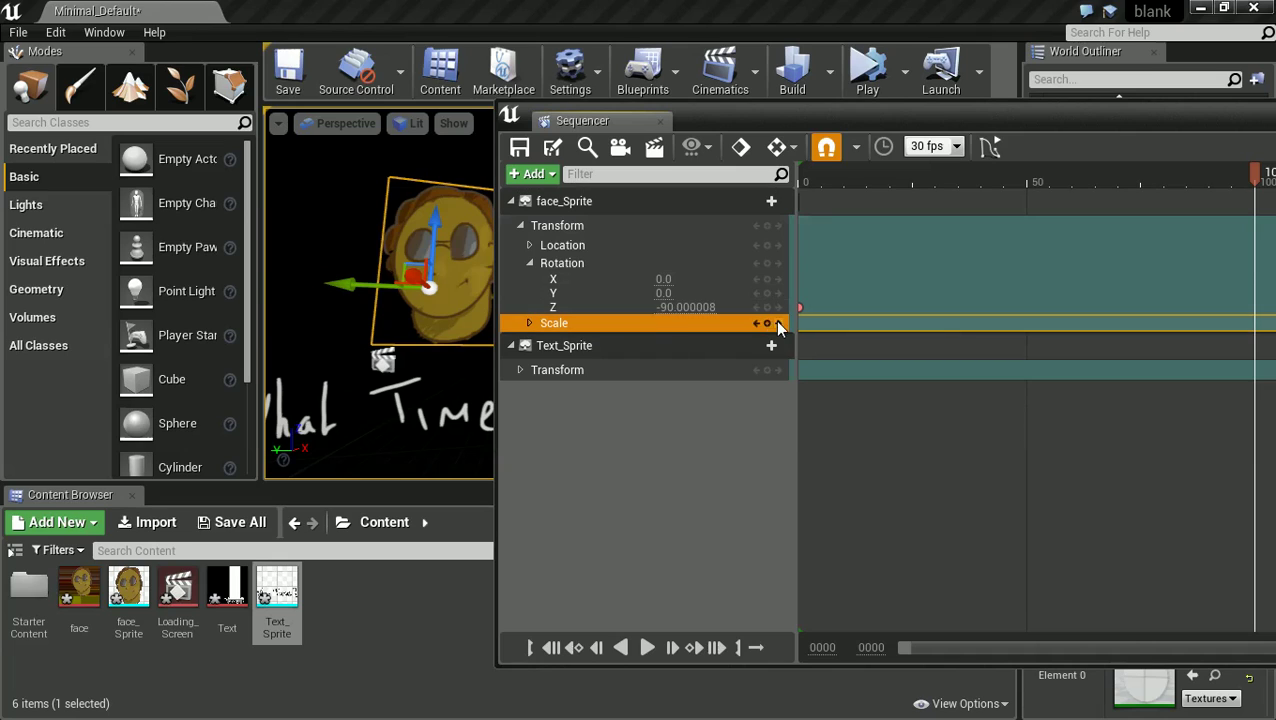
pyautogui.moveTo(680, 306); pyautogui.dragTo(1269, 430)
pyautogui.click(686, 307)
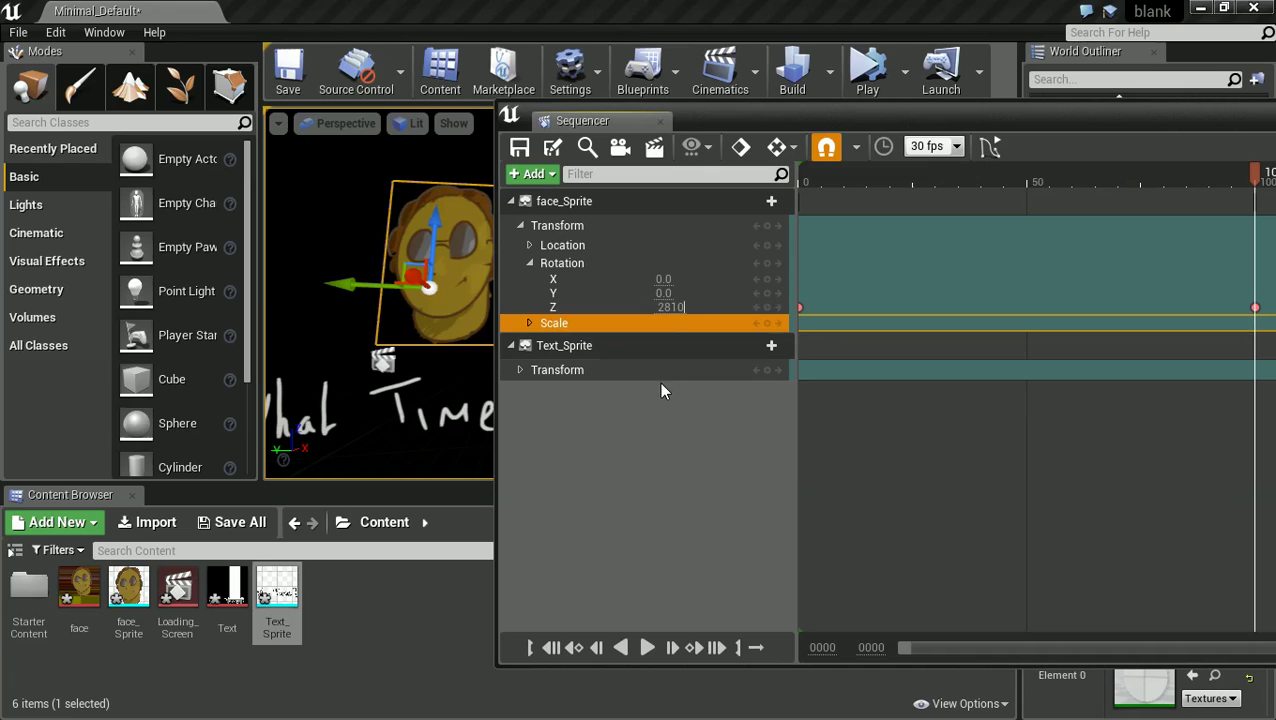
pyautogui.press('BackSpace')
pyautogui.press('BackSpace')
pyautogui.write('0')
pyautogui.click(643, 418)
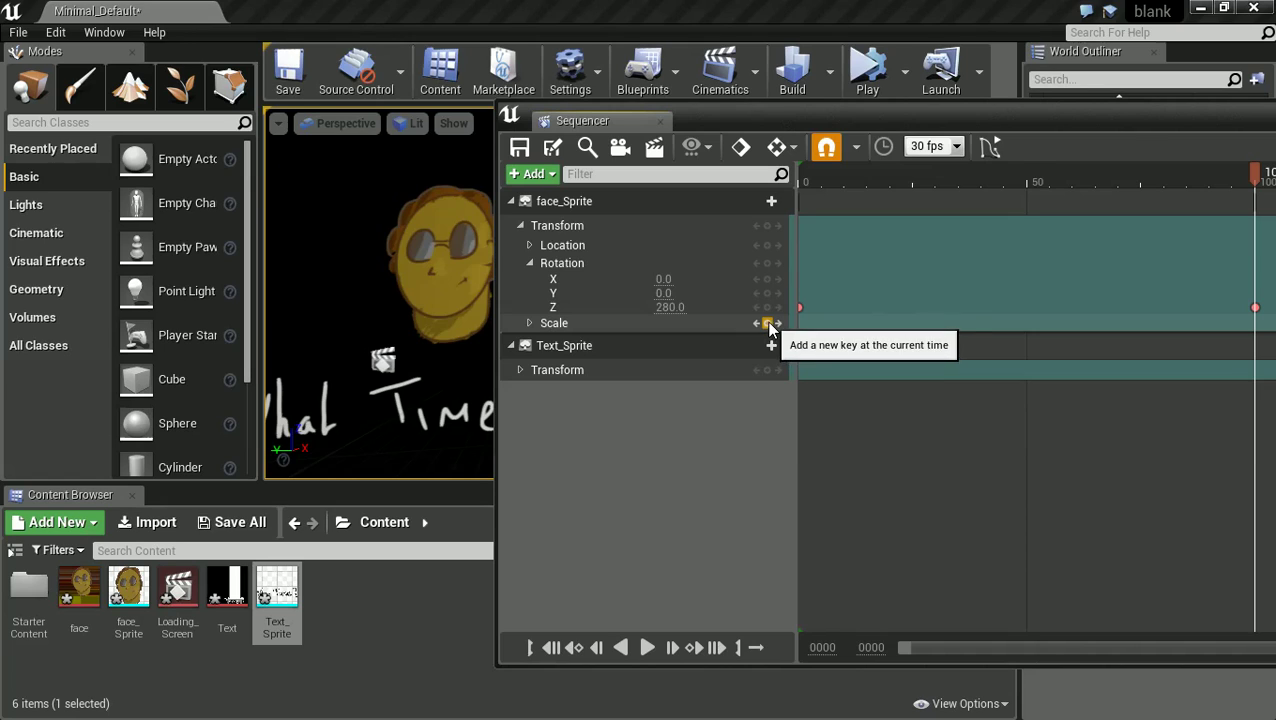
# Play the spin from frame 0, compare with After Effects, then switch to the Curve Editor.
pyautogui.click(814, 174)
pyautogui.press('space')
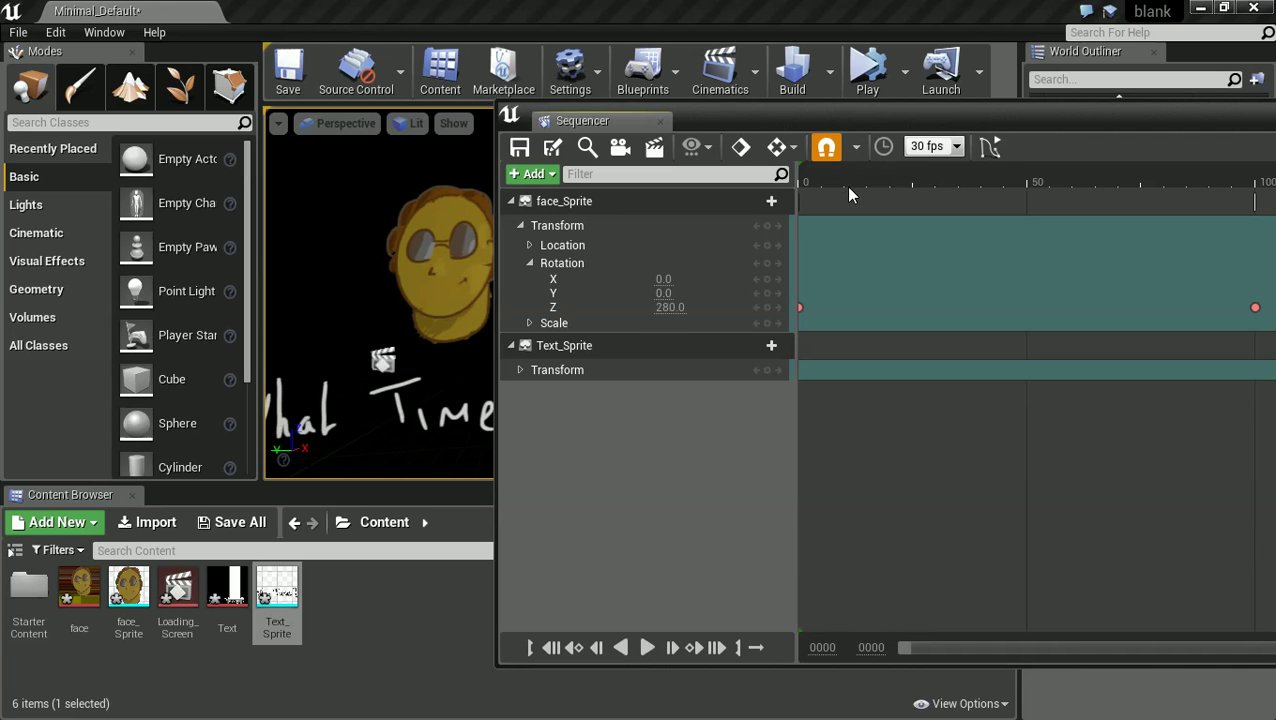
pyautogui.moveTo(1024, 133); pyautogui.dragTo(857, 183)
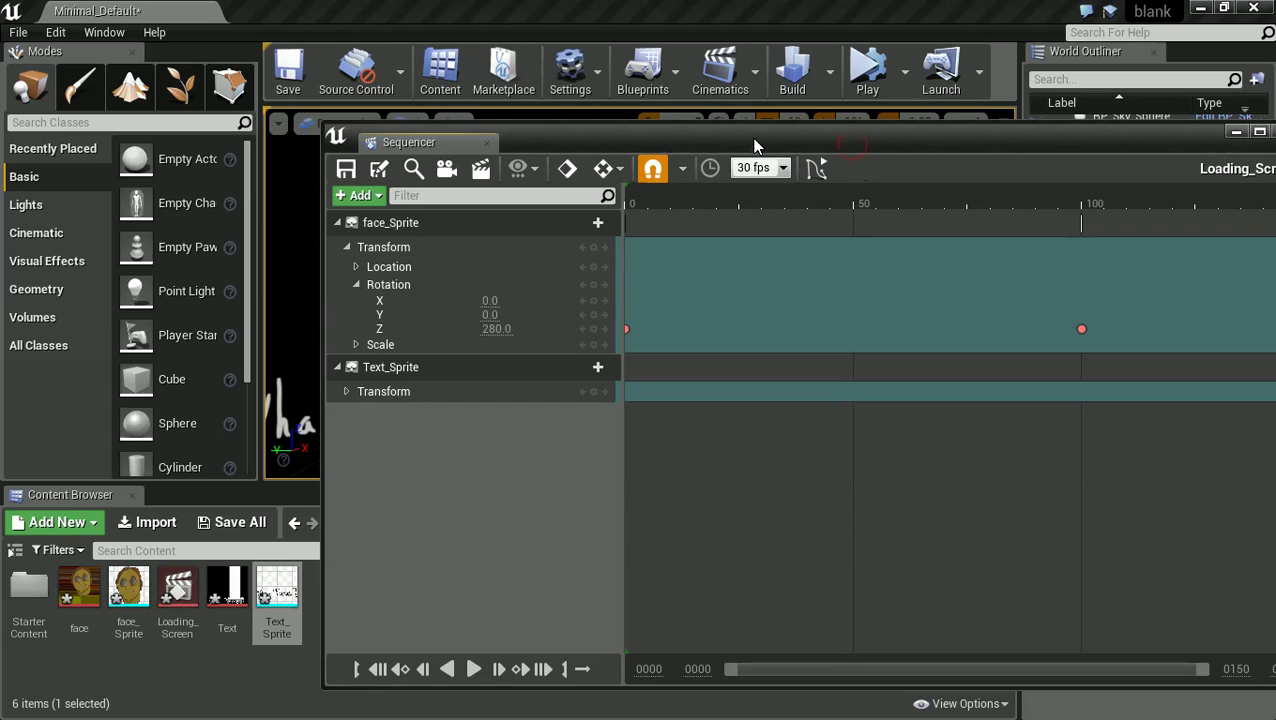
pyautogui.moveTo(741, 137); pyautogui.dragTo(763, 131)
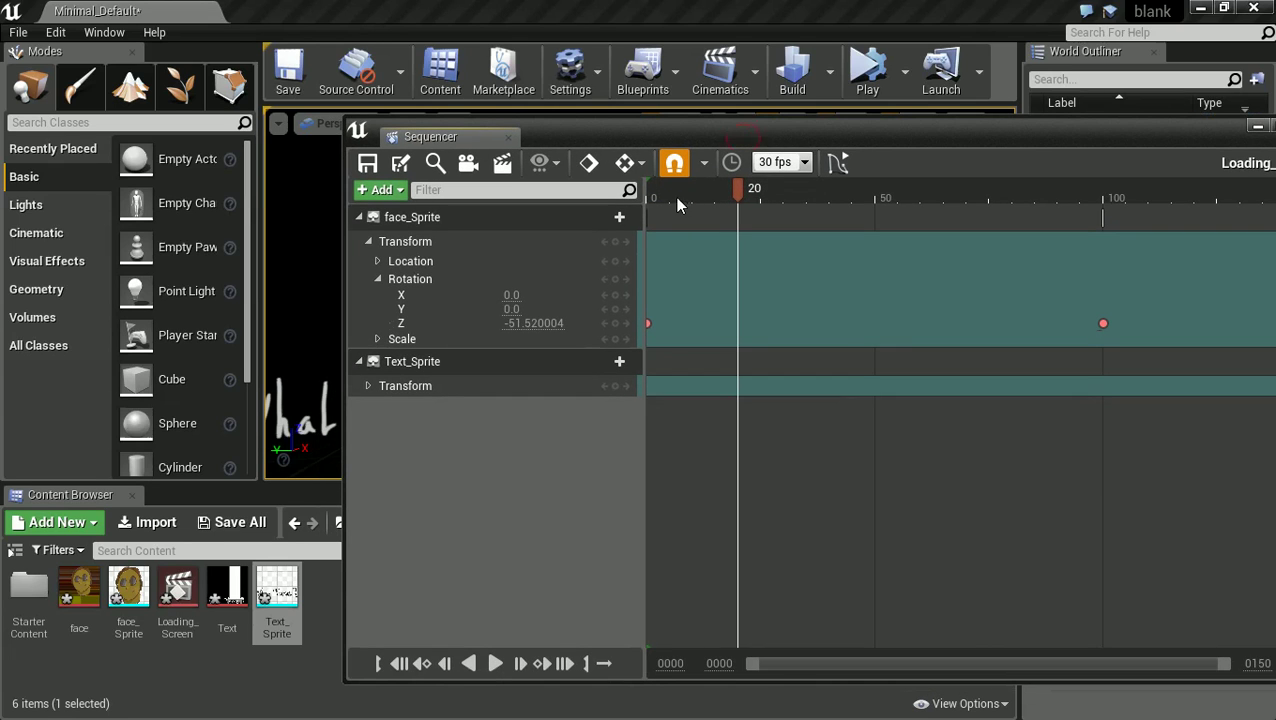
pyautogui.hotkey('alt', 'Tab')
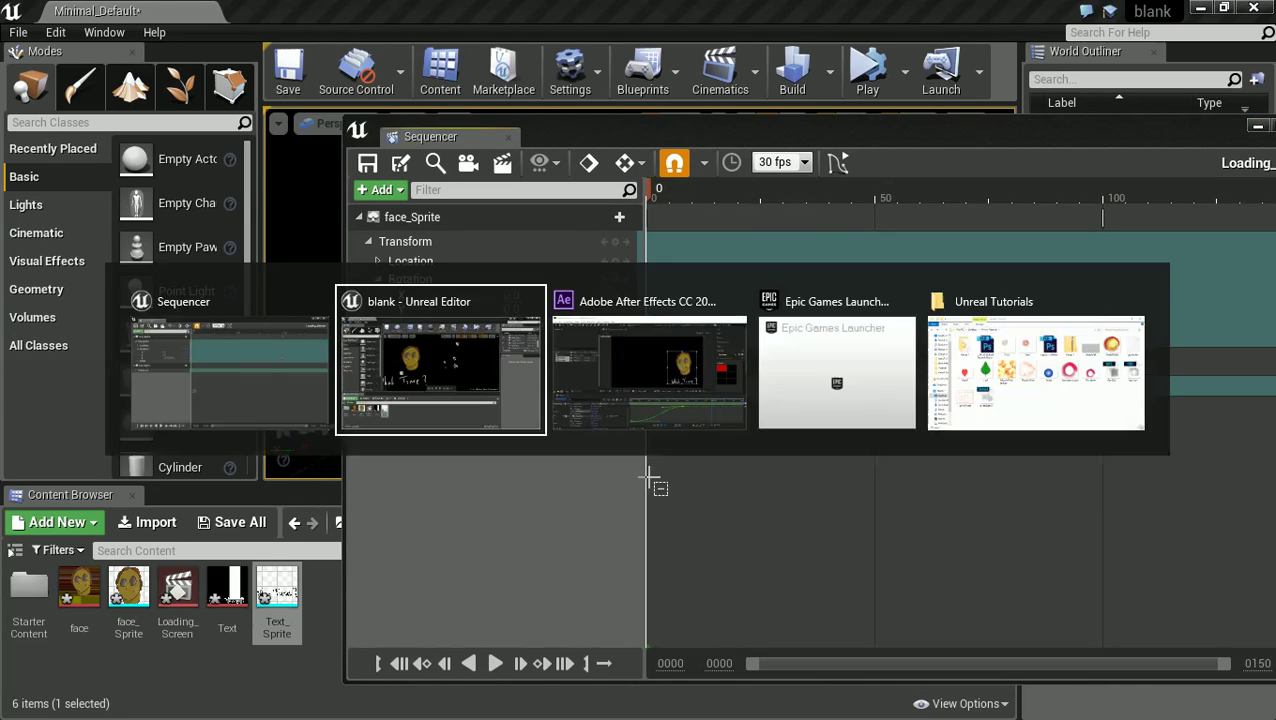
pyautogui.hotkey('alt', 'Tab')
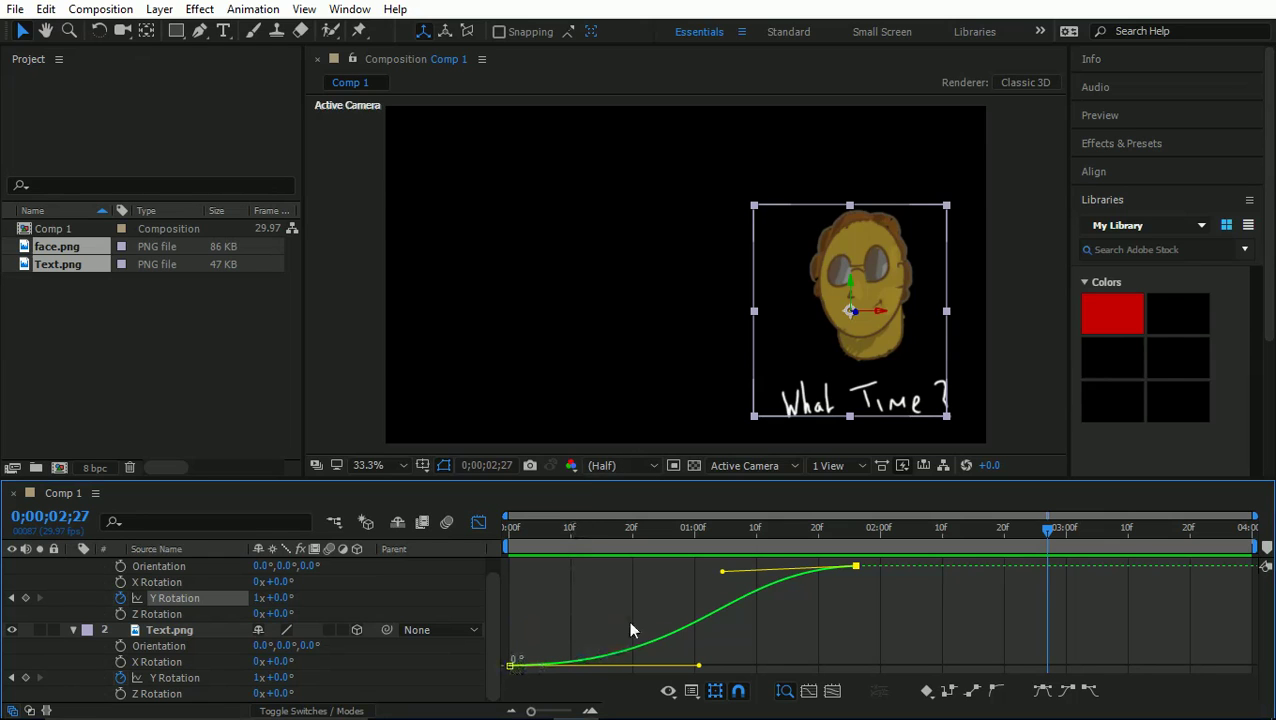
pyautogui.hotkey('alt', 'Tab')
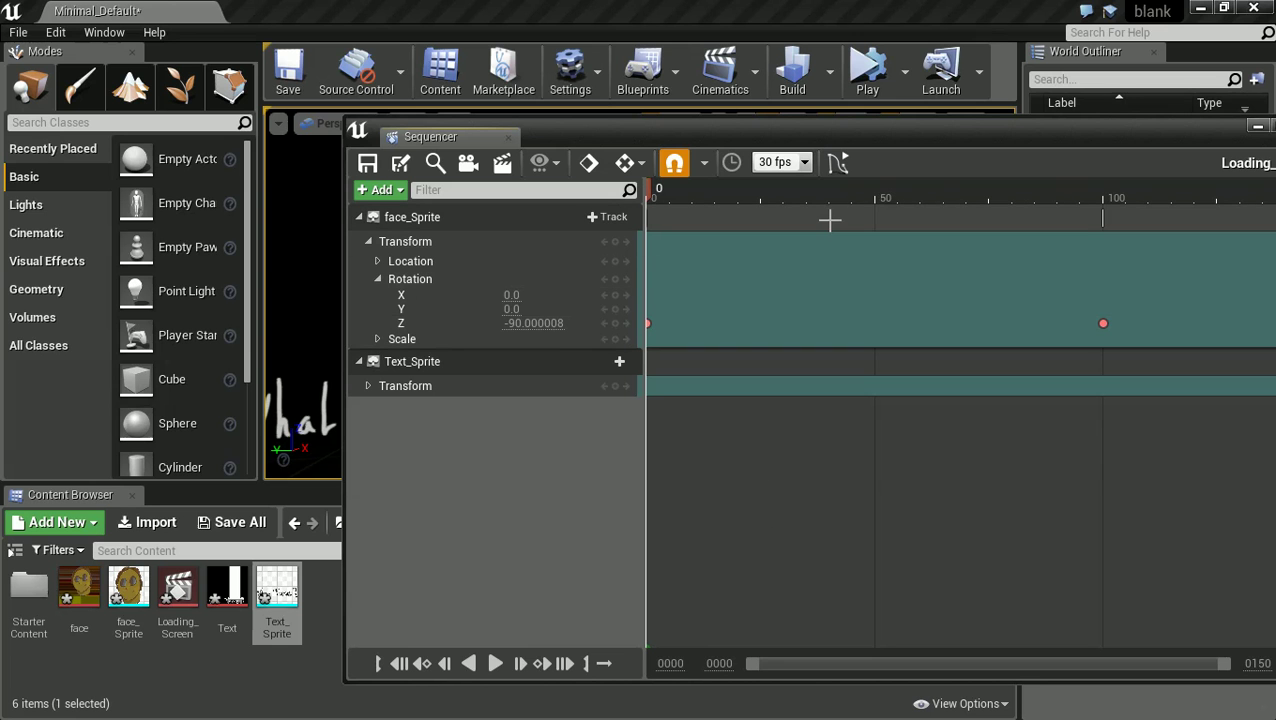
pyautogui.click(840, 166)
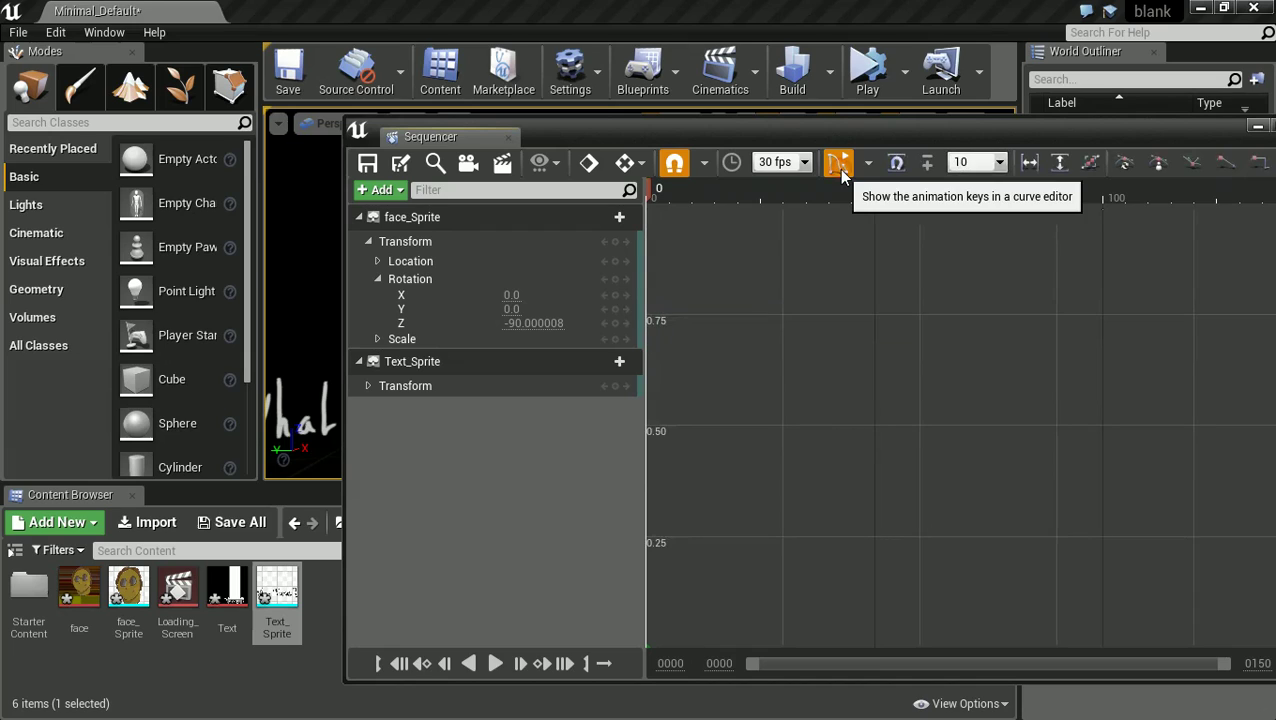
# Show face_Sprite's Rotation Z curve and set its first key to Linear interpolation.
pyautogui.click(412, 323)
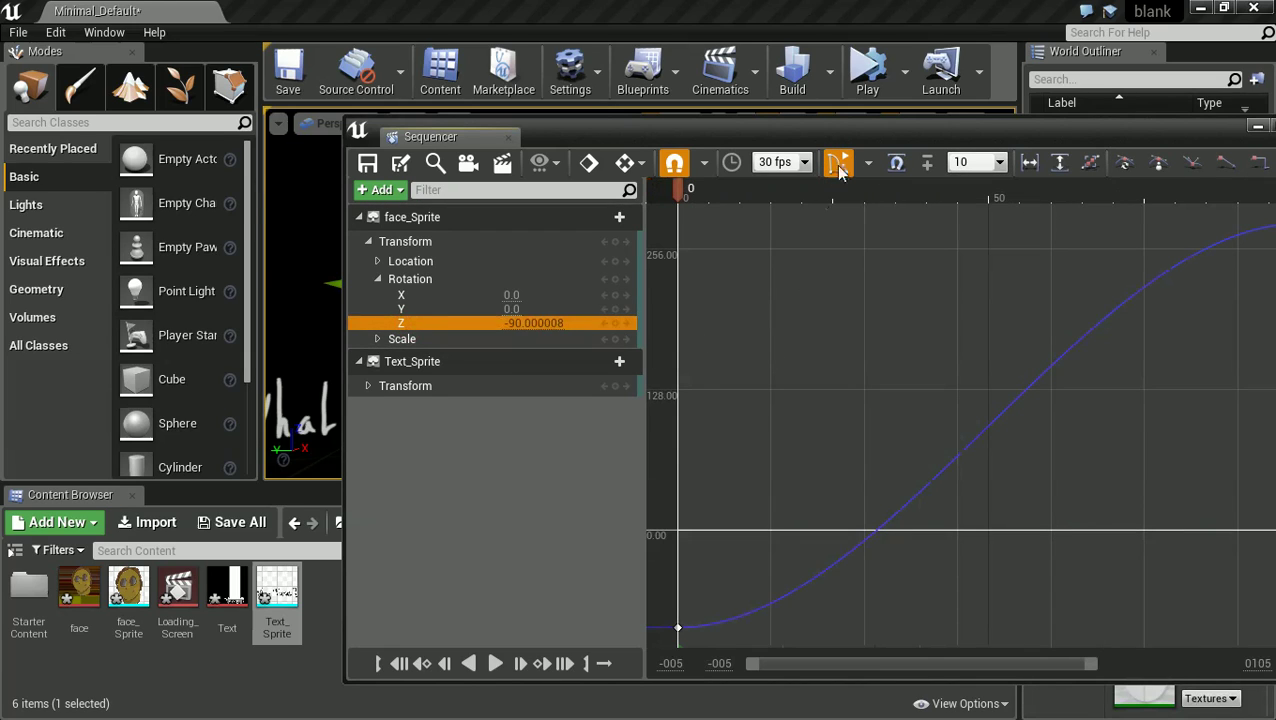
pyautogui.moveTo(847, 132); pyautogui.dragTo(662, 62)
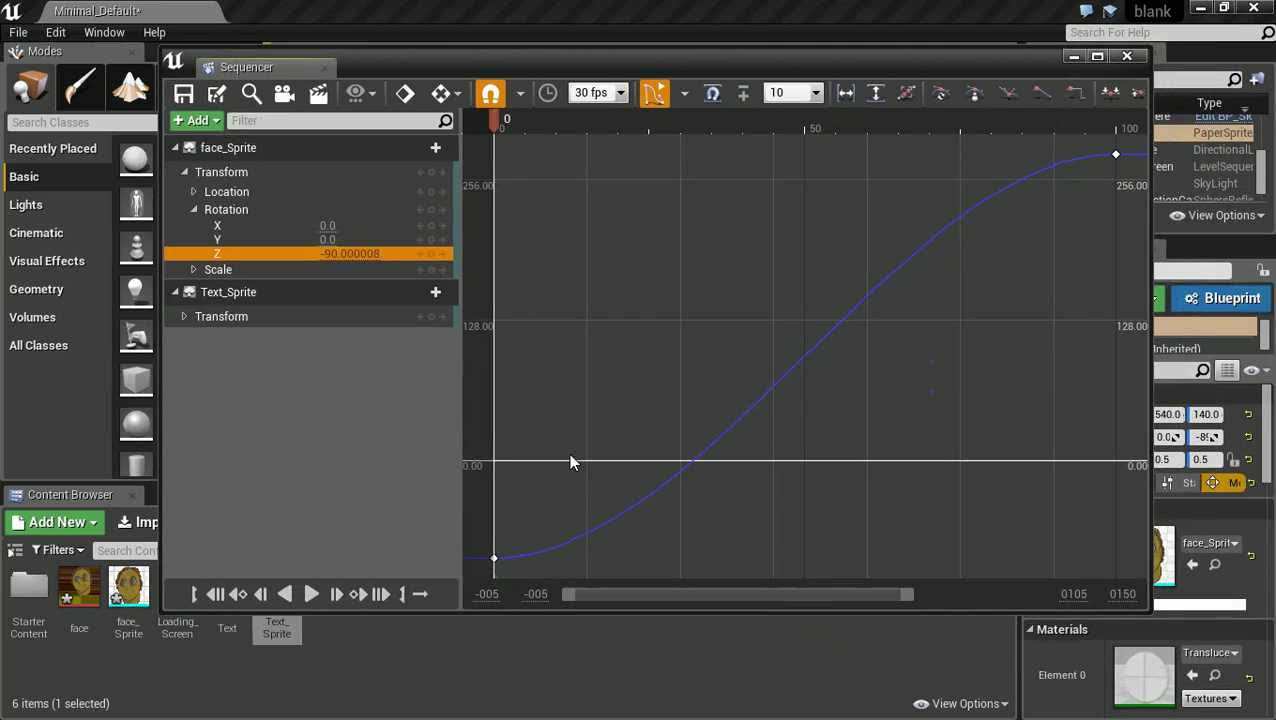
pyautogui.click(494, 557)
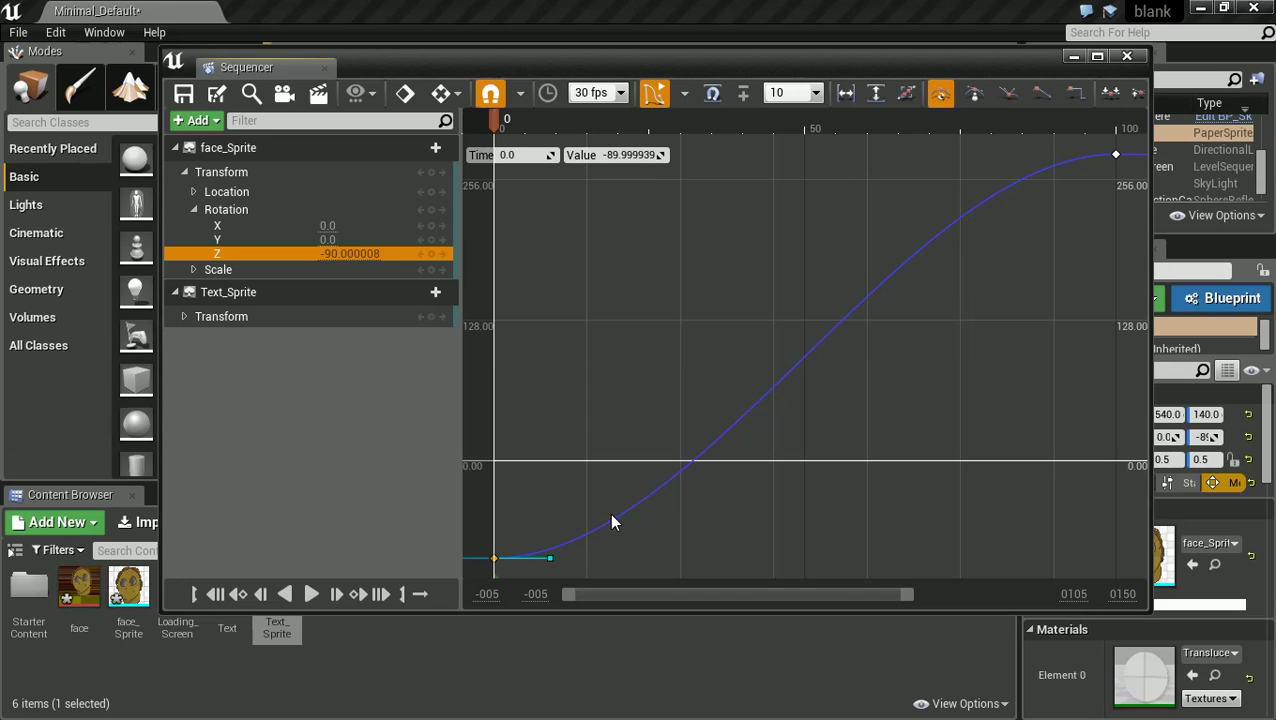
pyautogui.rightClick(497, 566)
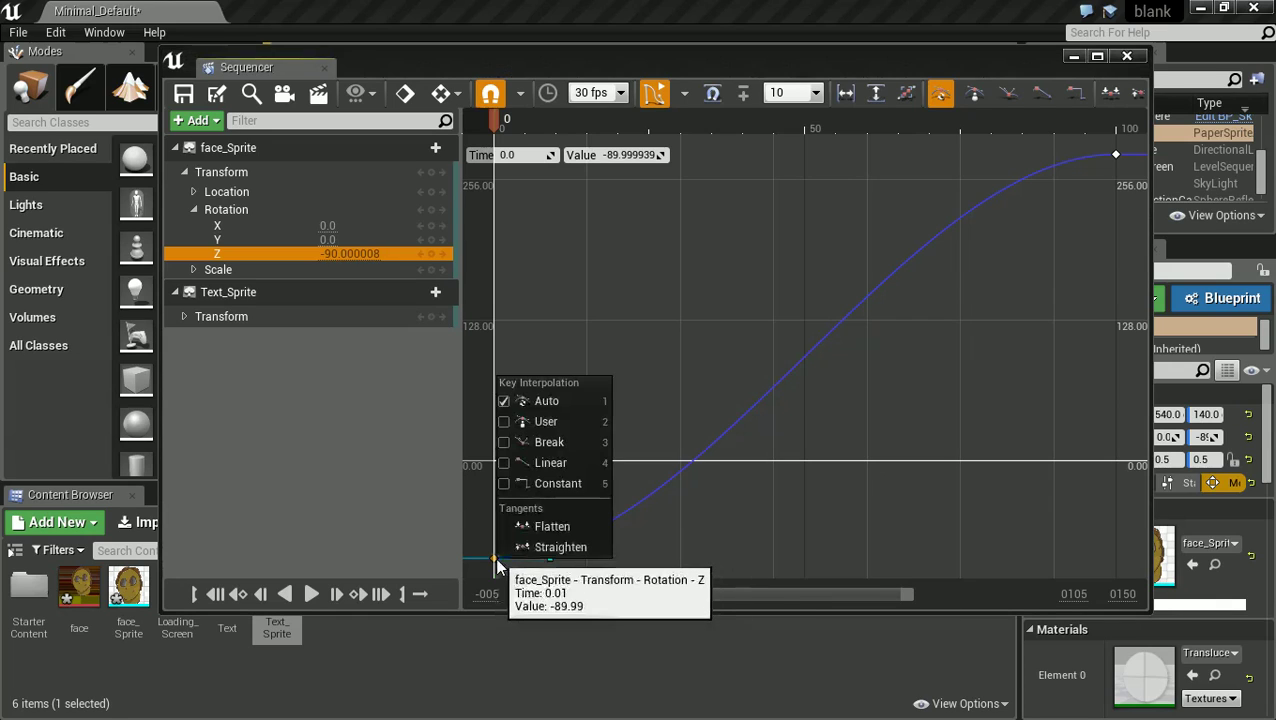
pyautogui.click(558, 466)
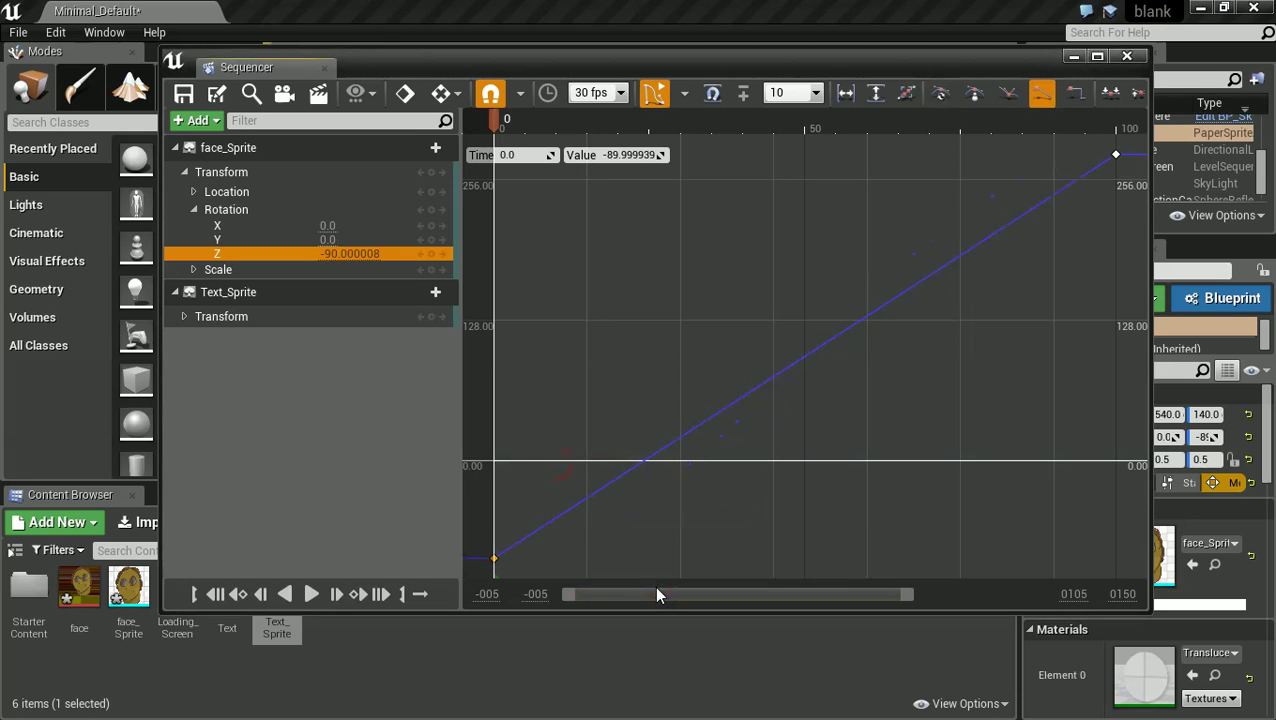
# Cycle the first key's interpolation modes, settle on User, and add a middle key to the curve.
pyautogui.press('3')
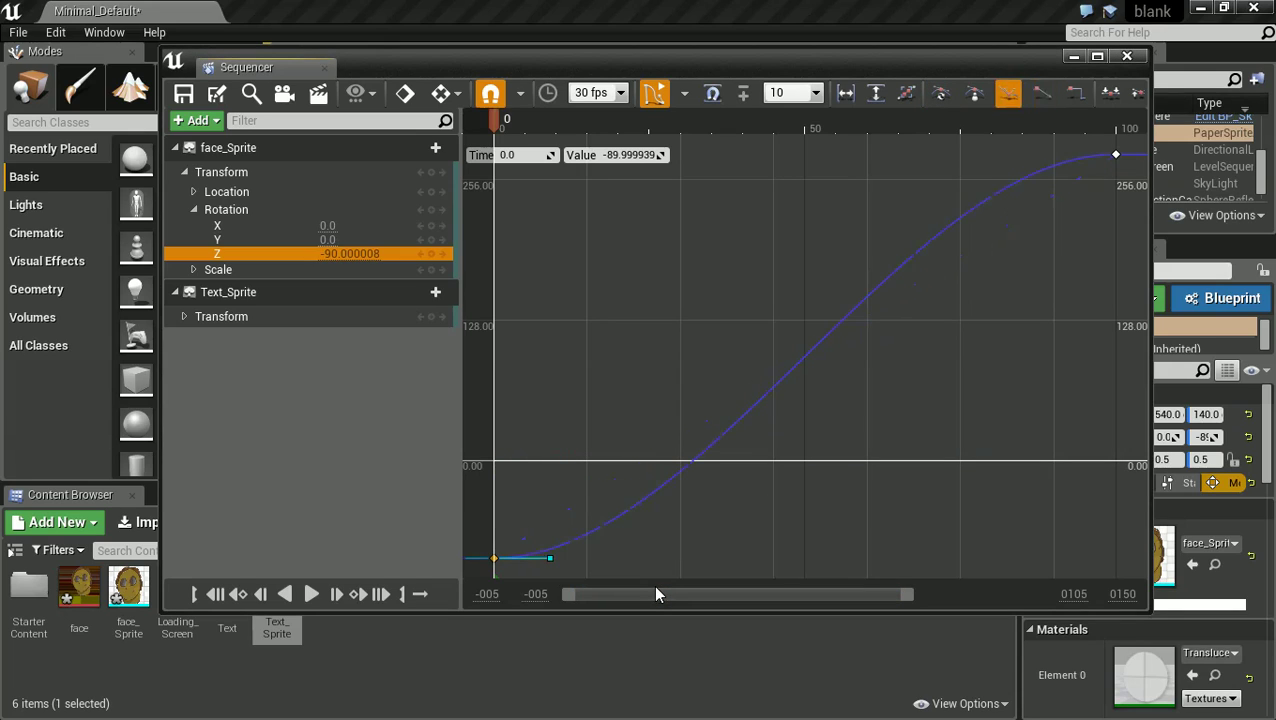
pyautogui.press('4')
pyautogui.press('2')
pyautogui.press('1')
pyautogui.press('2')
pyautogui.press('3')
pyautogui.press('4')
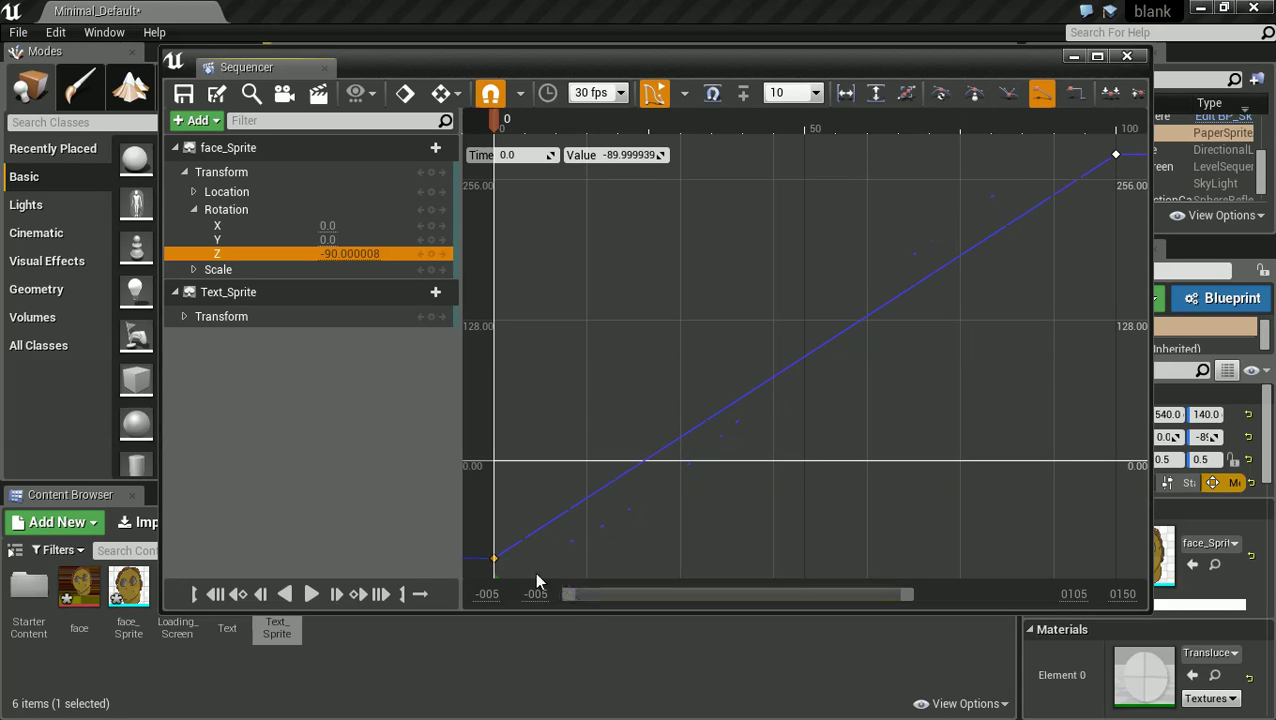
pyautogui.press('2')
pyautogui.rightClick(495, 562)
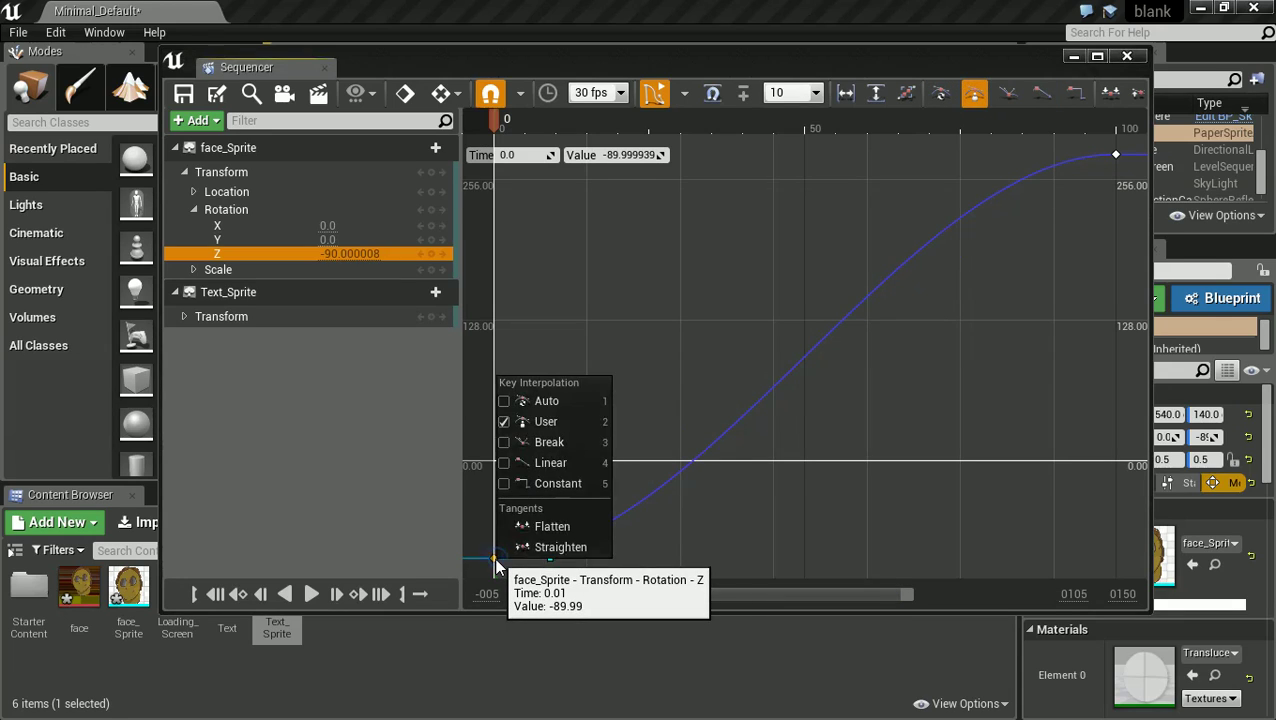
pyautogui.click(546, 424)
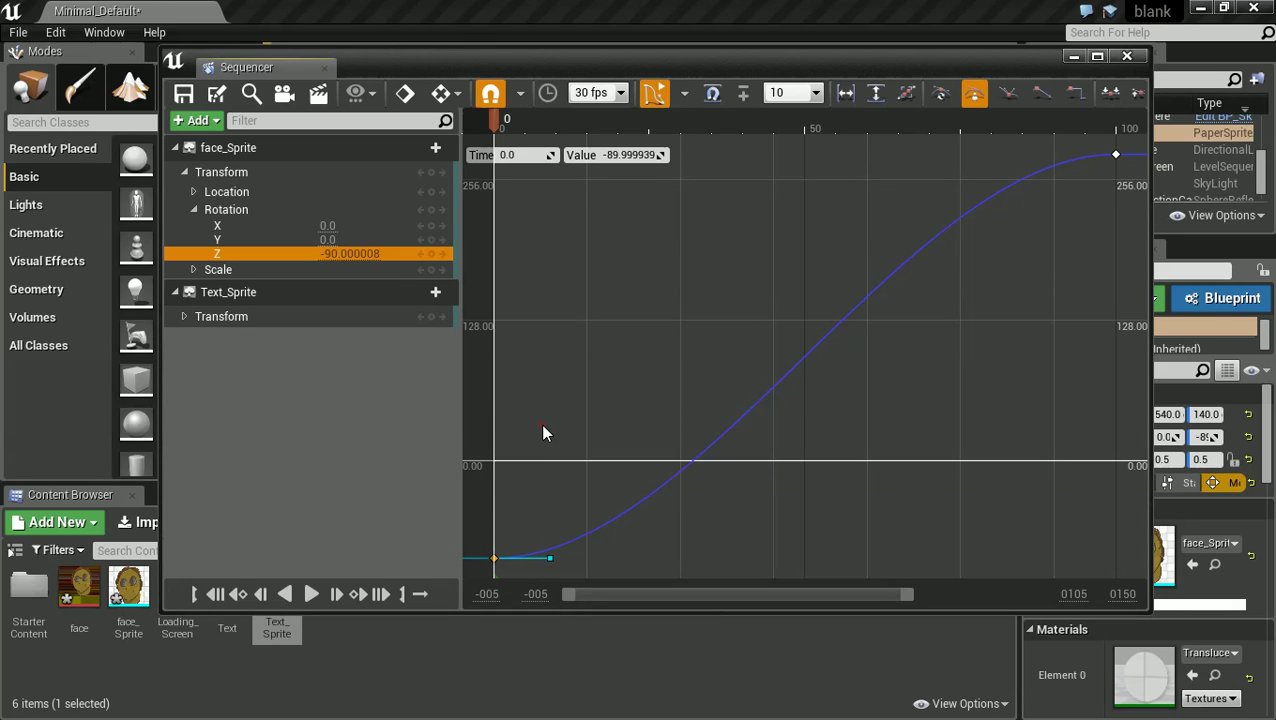
pyautogui.middleClick(713, 448)
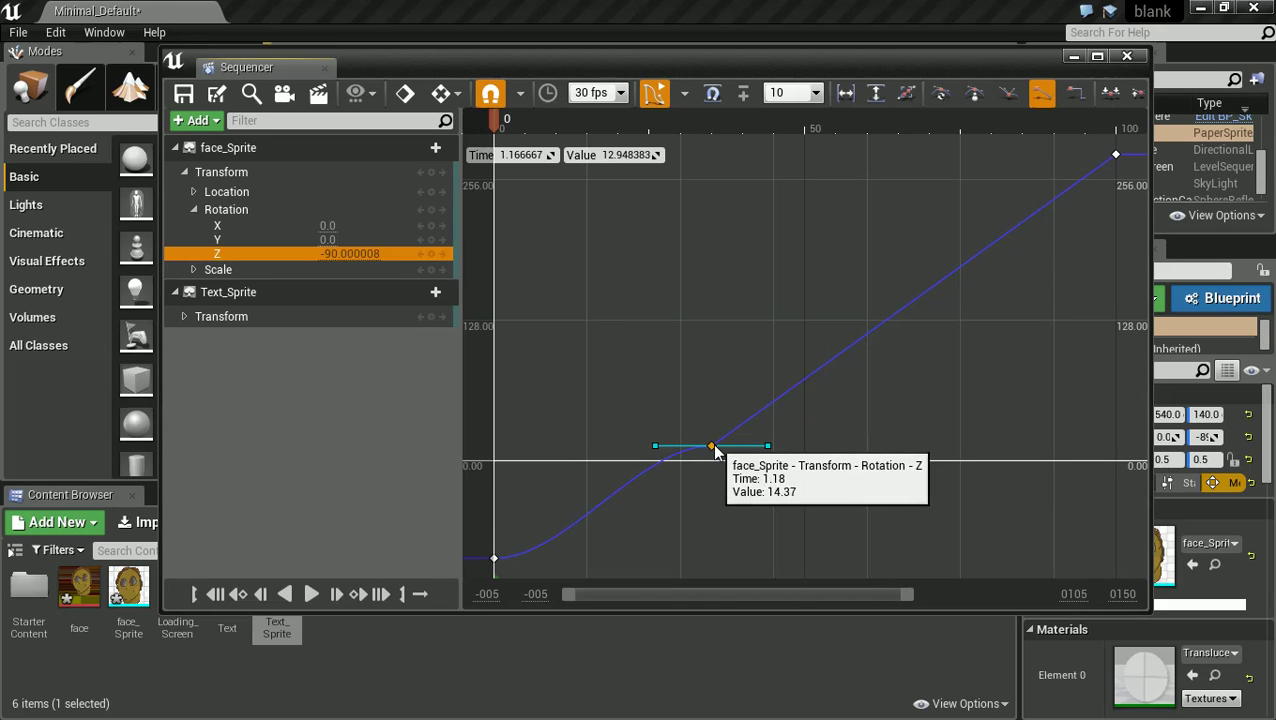
# Bend the middle key's tangent downward into a bump and preview the spin in the level viewport.
pyautogui.moveTo(768, 446); pyautogui.dragTo(755, 487)
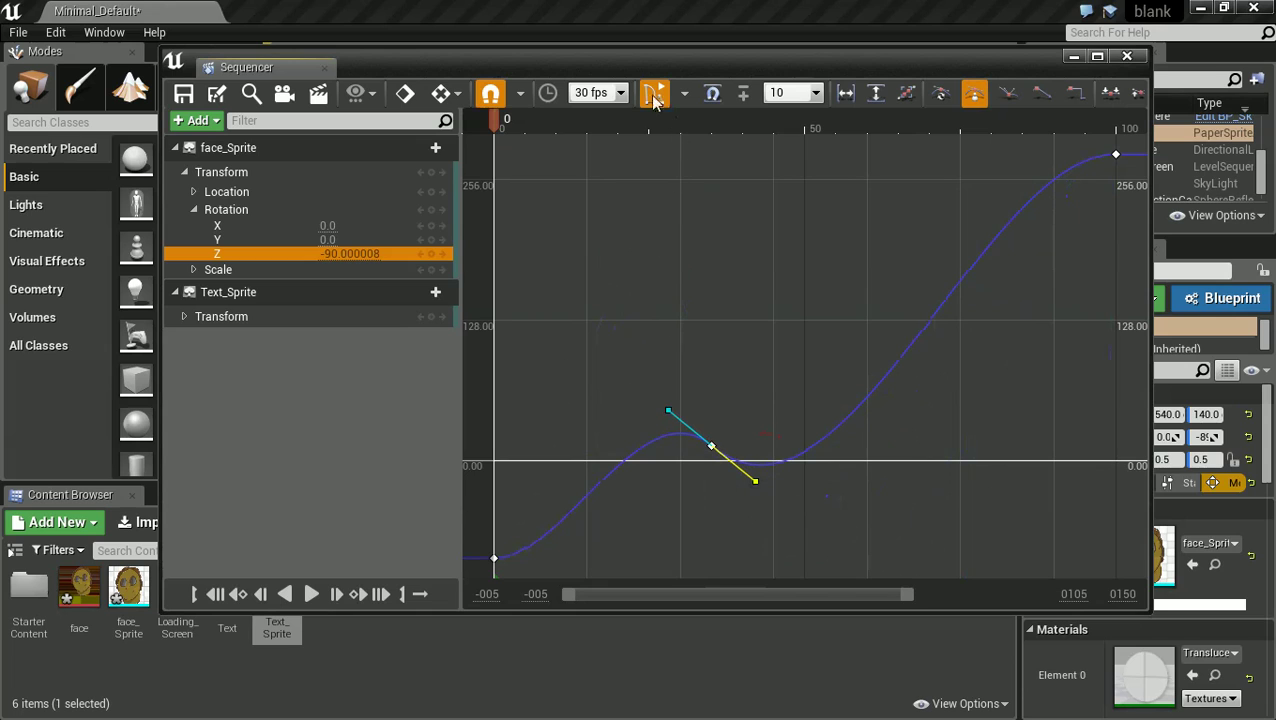
pyautogui.click(324, 67)
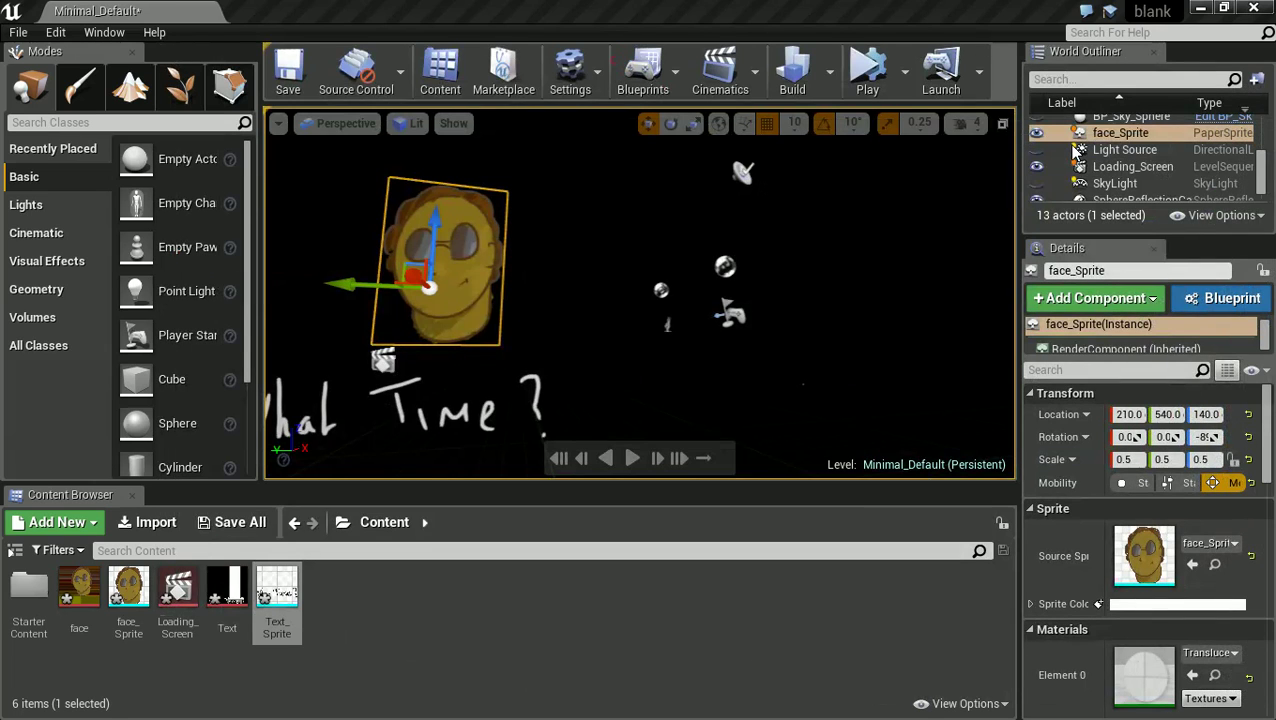
pyautogui.press('space')
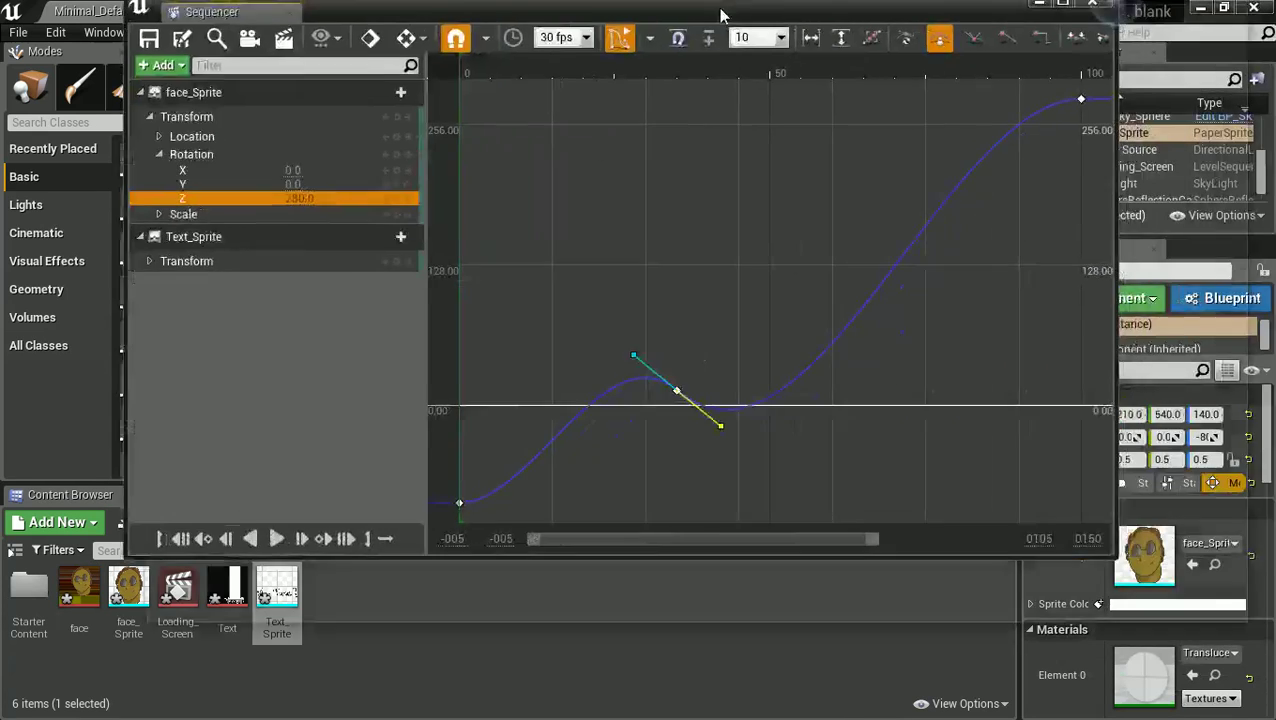
pyautogui.moveTo(735, 20); pyautogui.dragTo(820, 100)
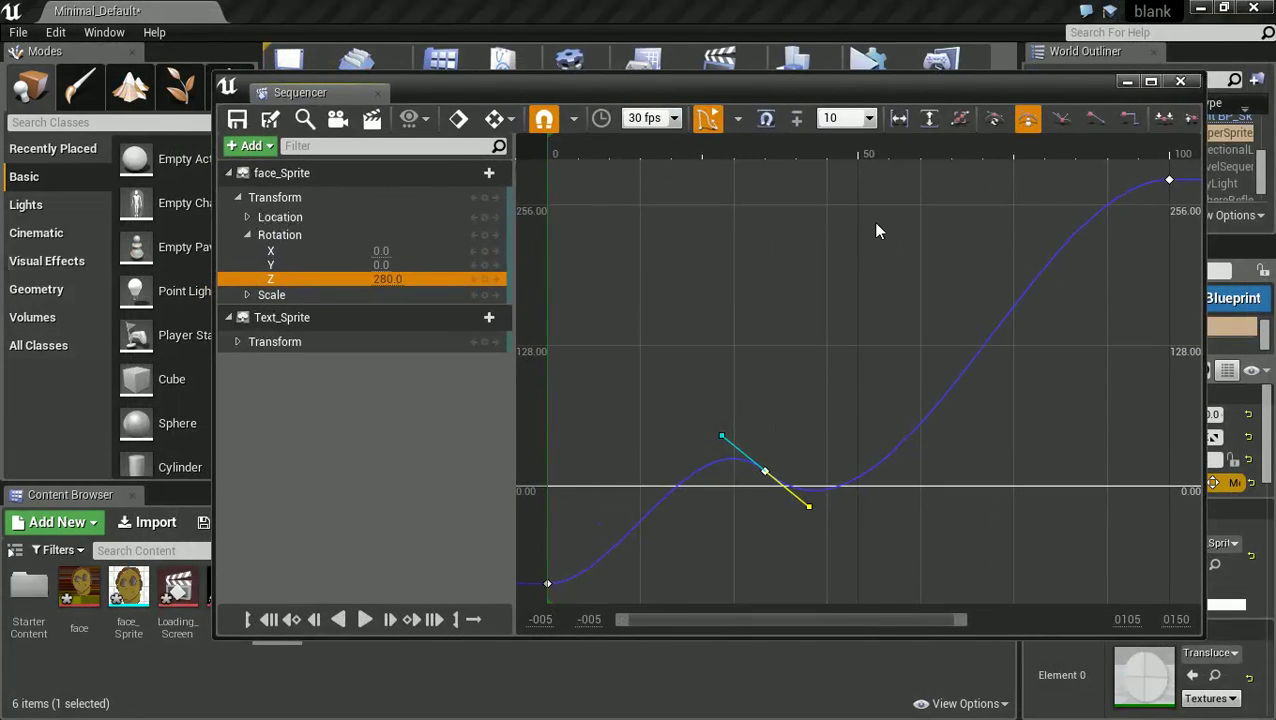
# Delete the middle key and compare against the first Y Rotation keyframe's ease-out in After Effects.
pyautogui.click(765, 470)
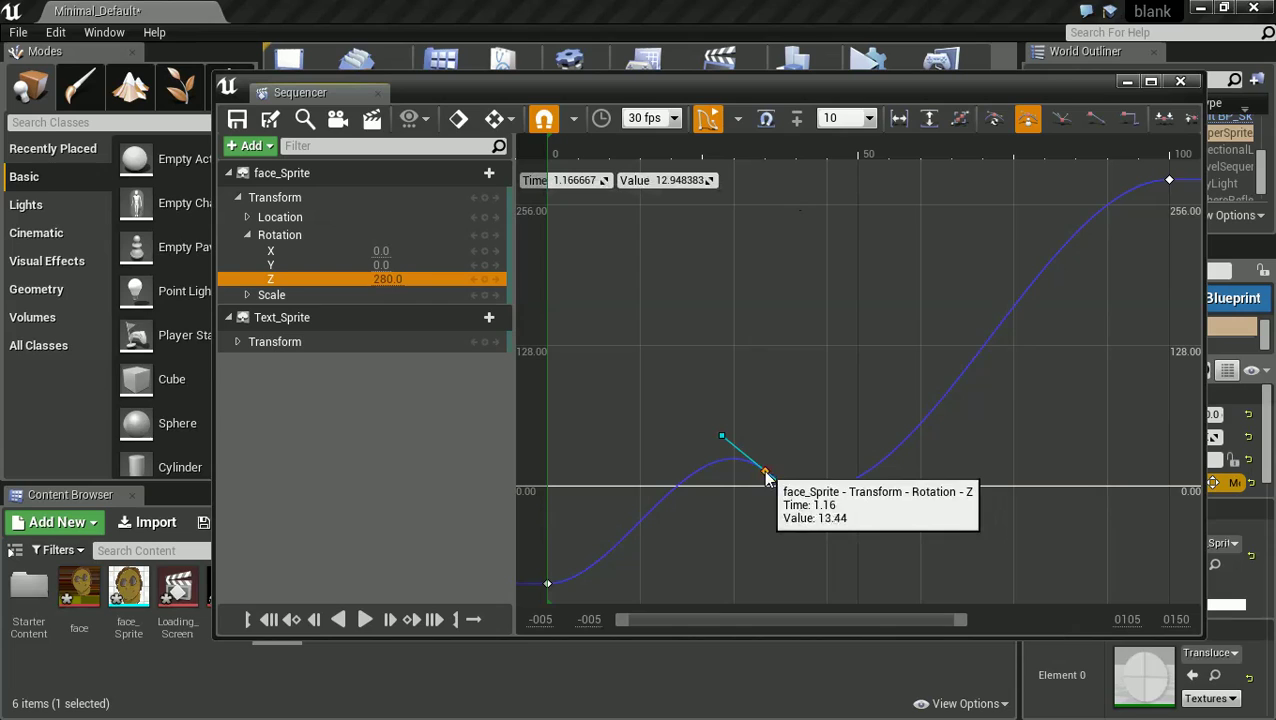
pyautogui.press('Delete')
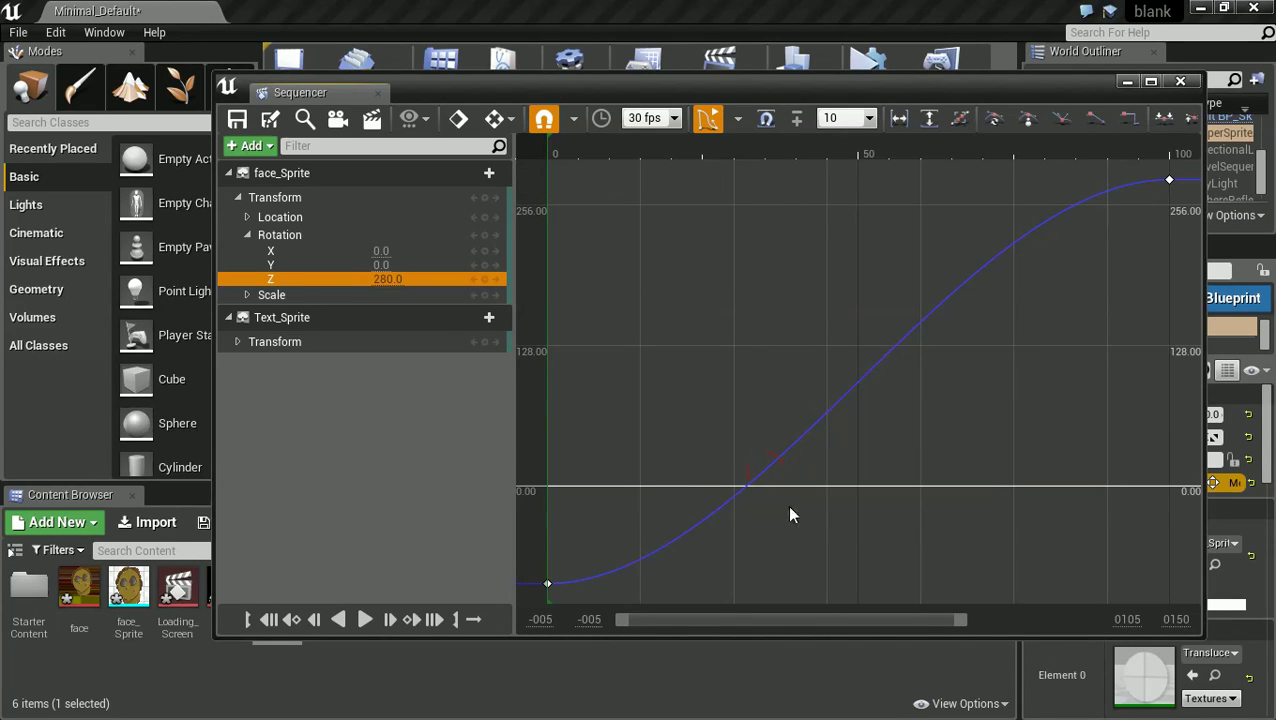
pyautogui.click(548, 584)
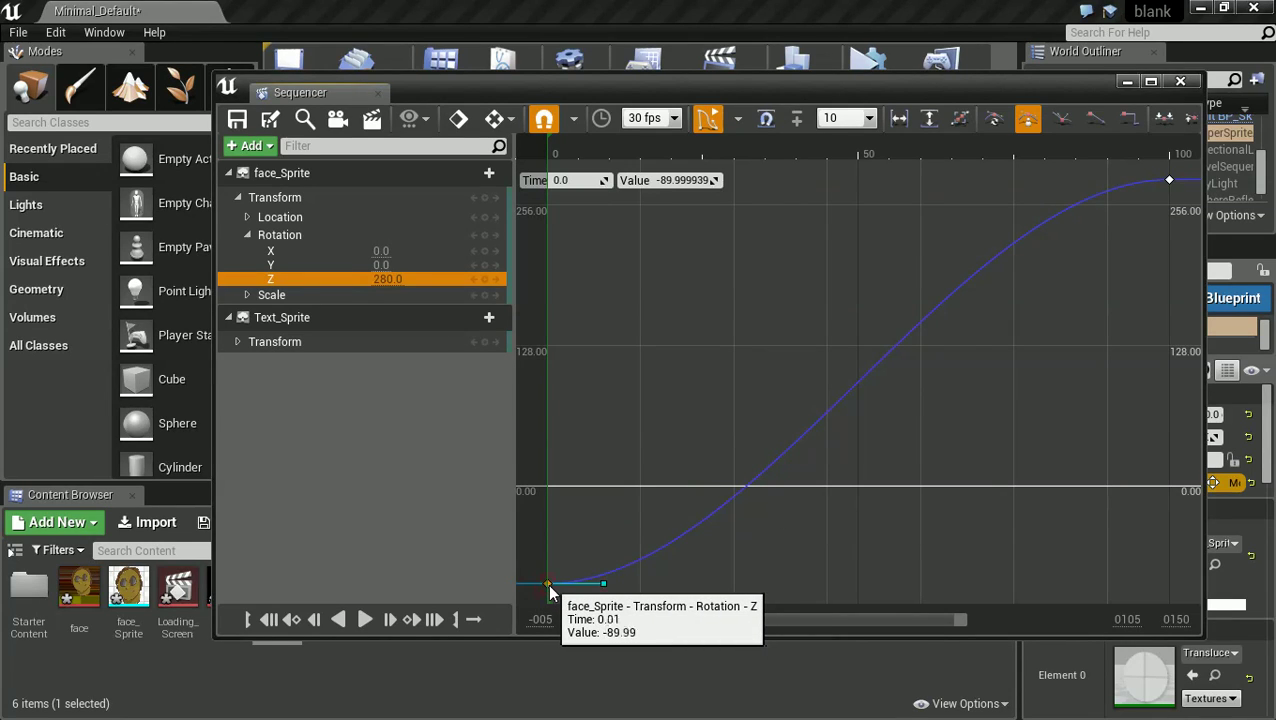
pyautogui.hotkey('alt', 'Tab')
pyautogui.press('Tab')
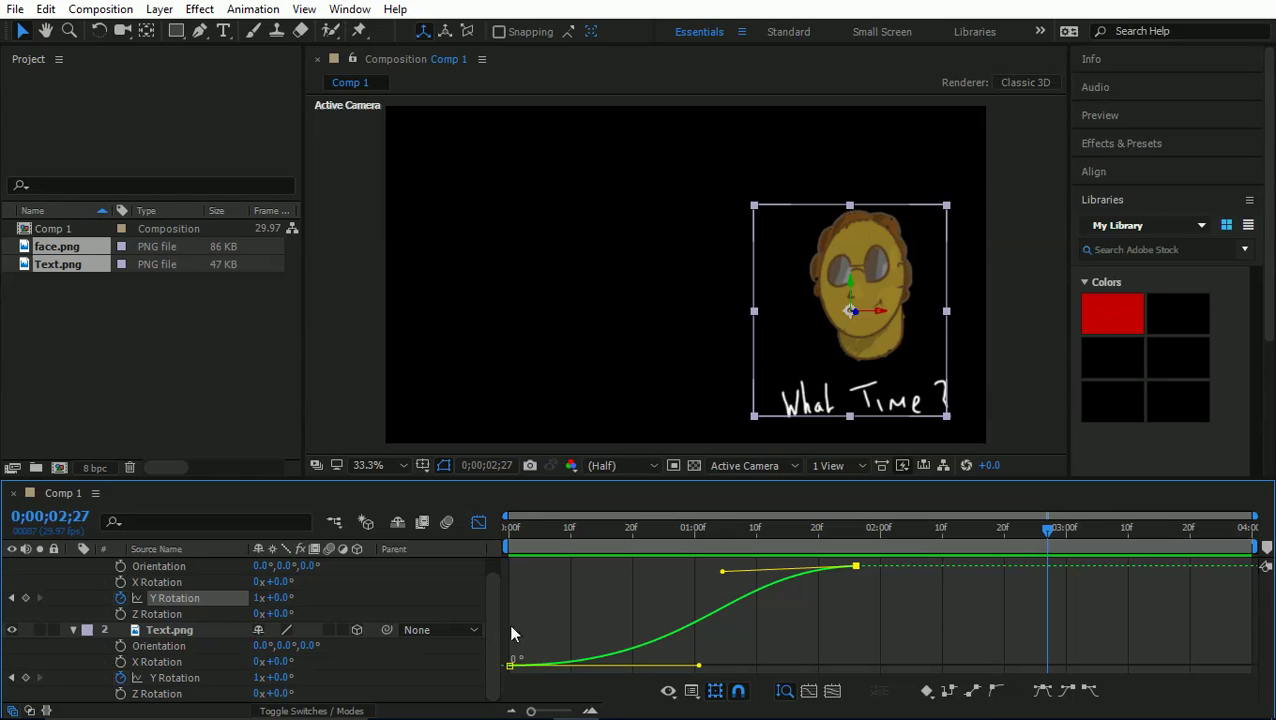
pyautogui.click(510, 666)
pyautogui.moveTo(700, 666); pyautogui.dragTo(805, 668)
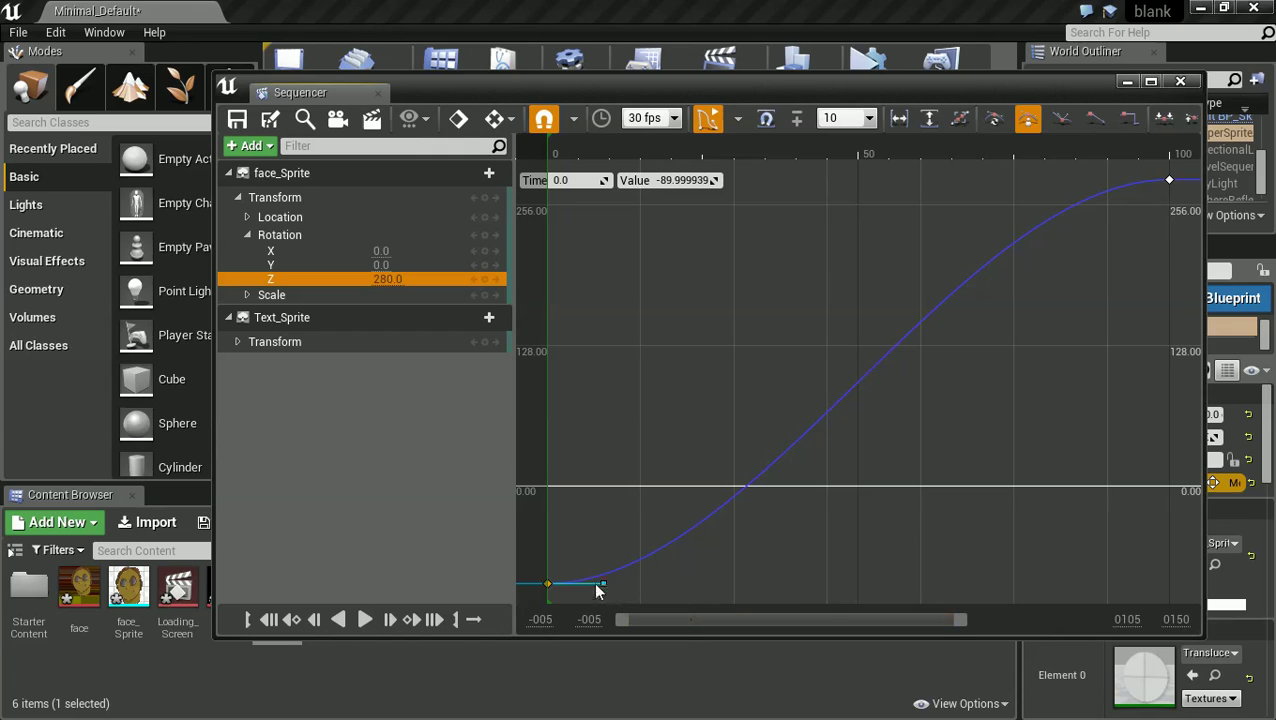
# Adjust the first key's tangent, give it automatic interpolation, and clear the selection.
pyautogui.moveTo(599, 584)
pyautogui.mouseDown()
pyautogui.moveTo(602, 560)
pyautogui.moveTo(605, 586)
pyautogui.mouseUp()
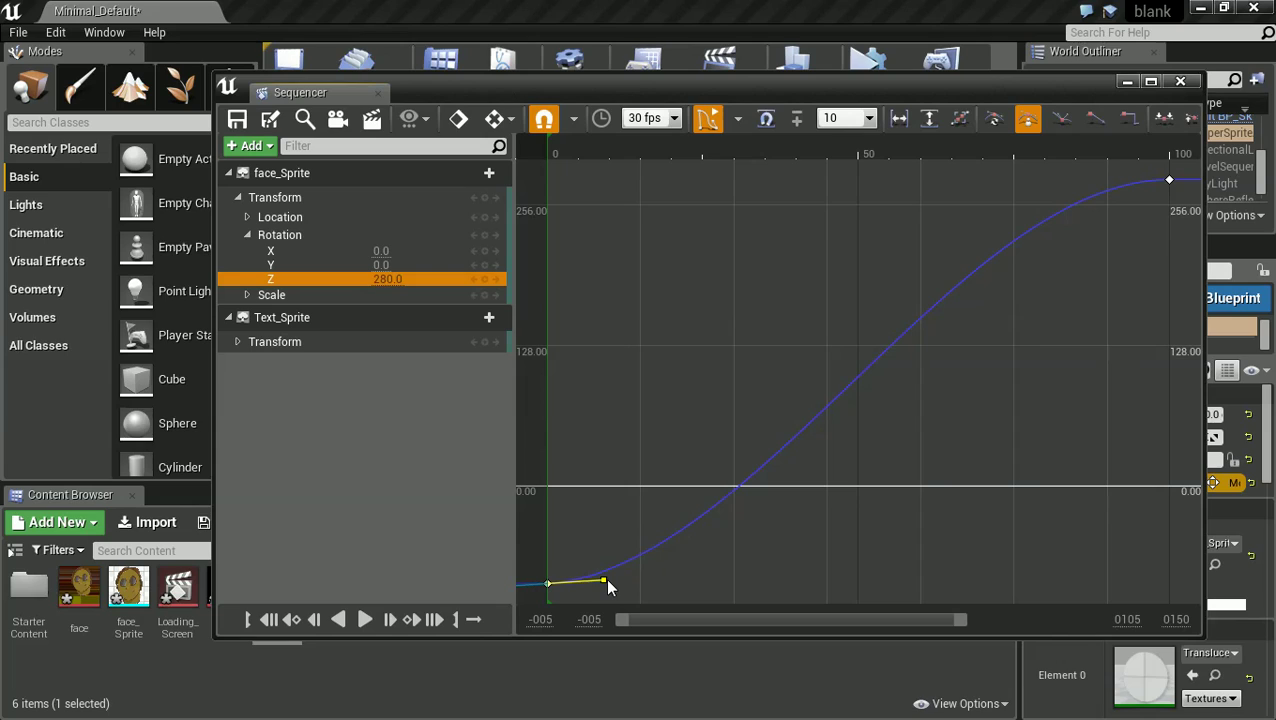
pyautogui.moveTo(606, 580); pyautogui.dragTo(609, 583)
pyautogui.rightClick(602, 582)
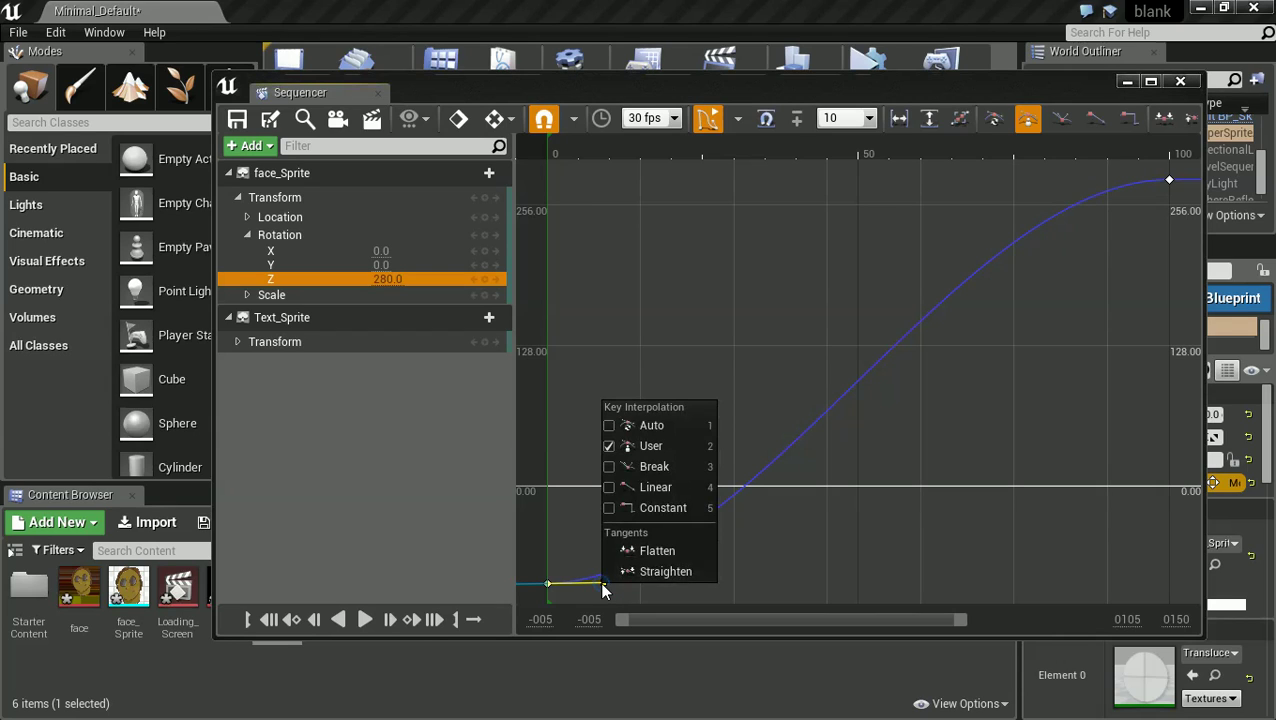
pyautogui.click(652, 425)
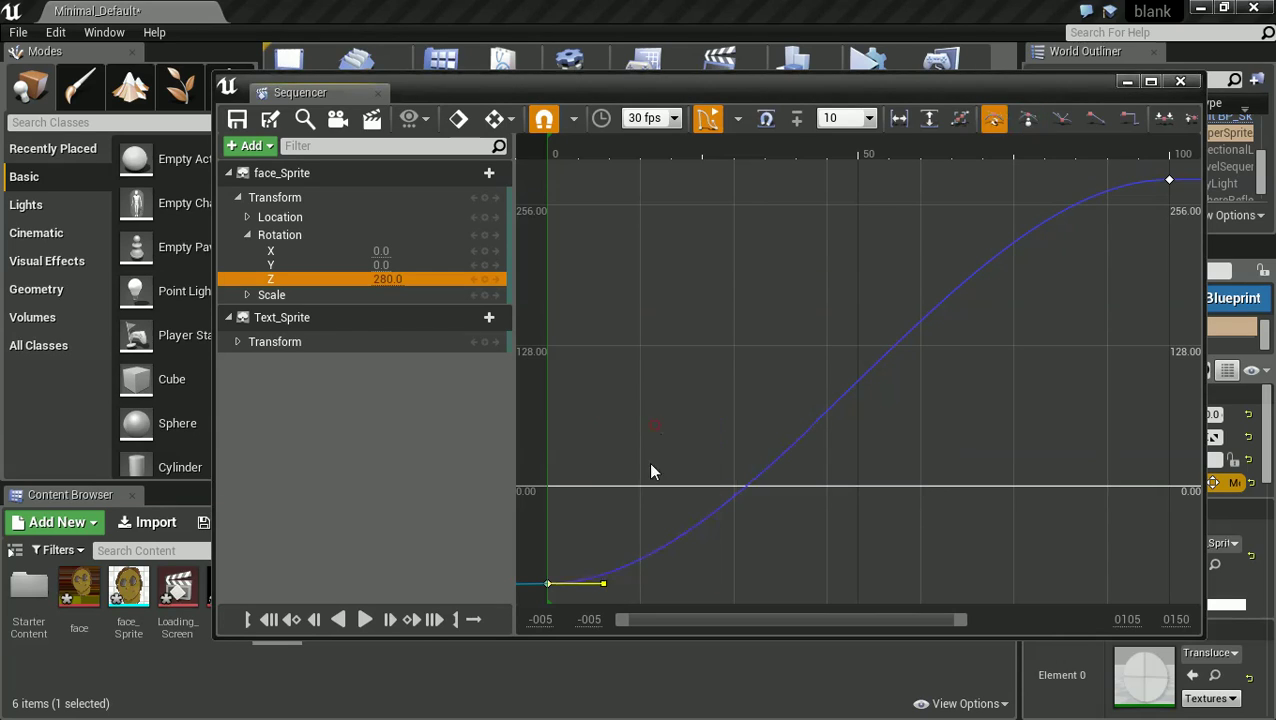
pyautogui.rightClick(604, 582)
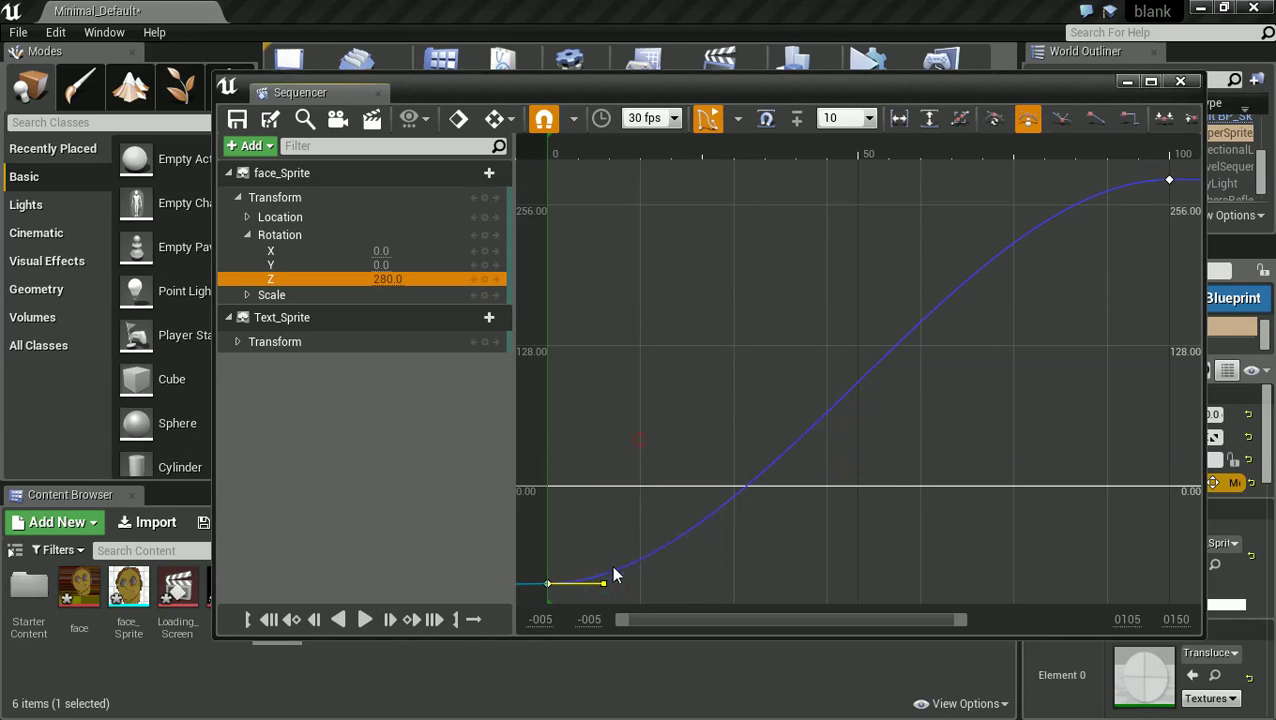
pyautogui.click(600, 585)
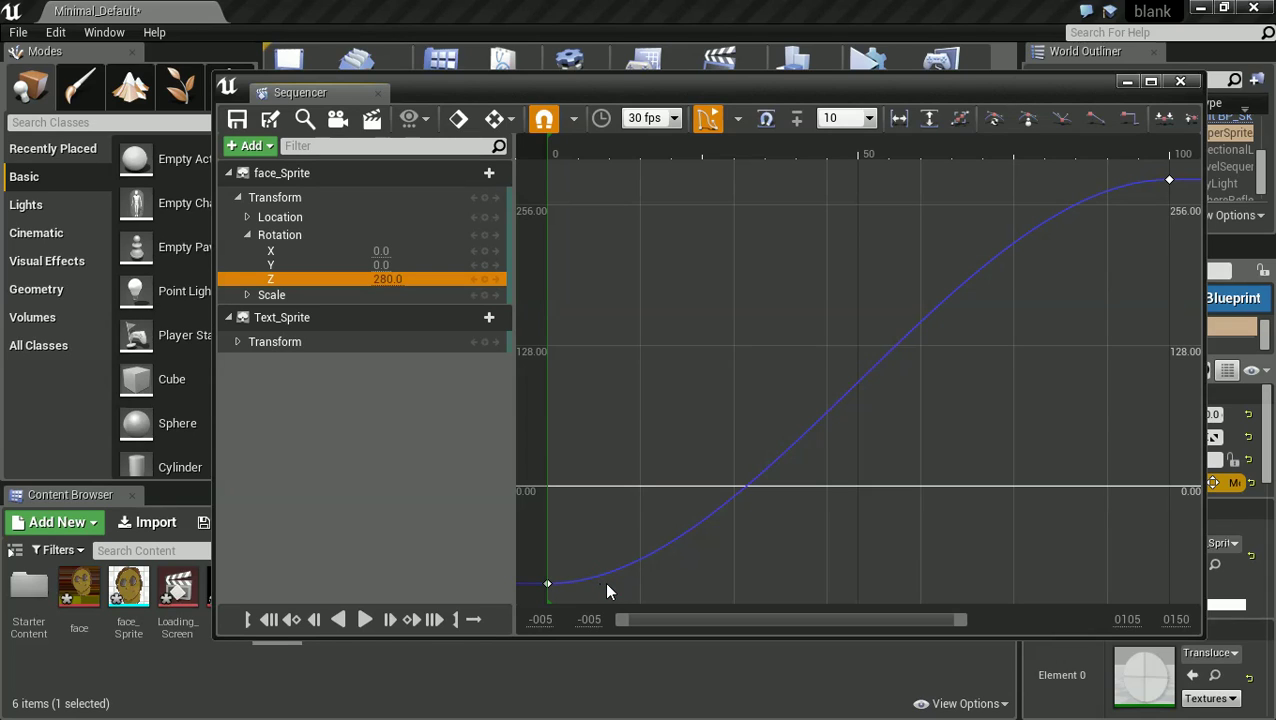
# Add two low keys near the curve start, one at about -46.7, and tilt its outgoing tangent up.
pyautogui.click(547, 583)
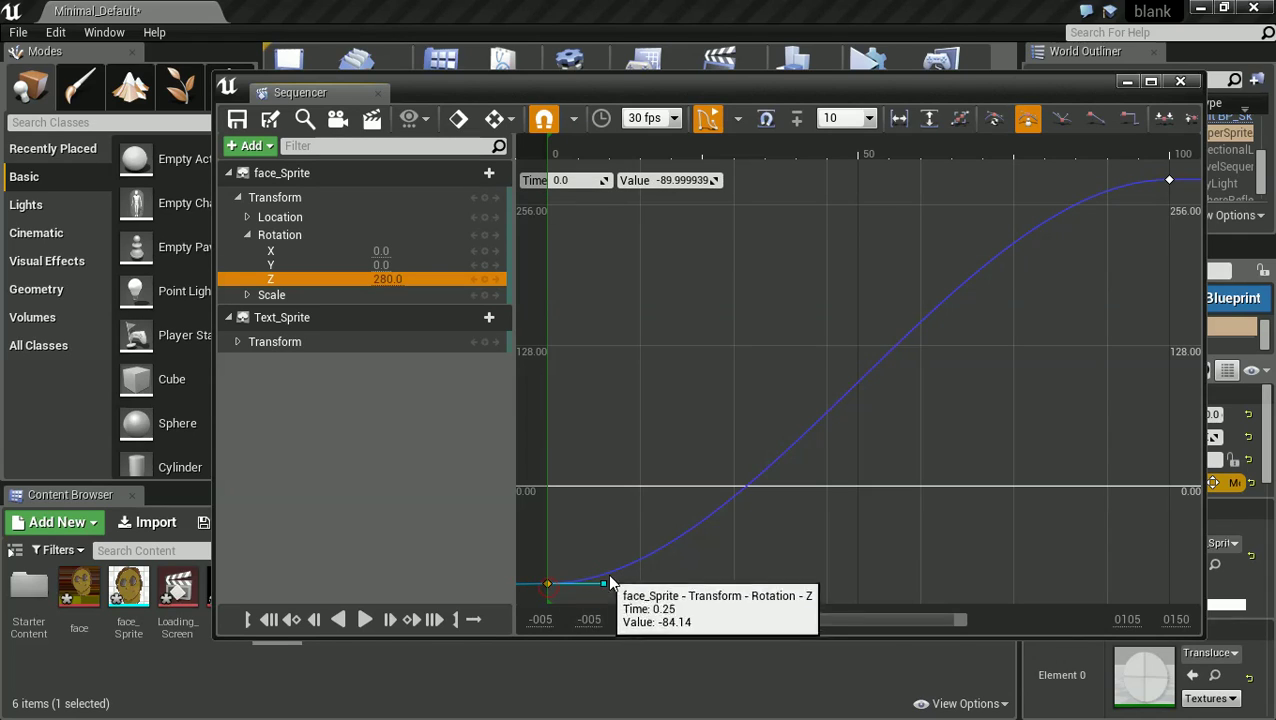
pyautogui.middleClick(655, 554)
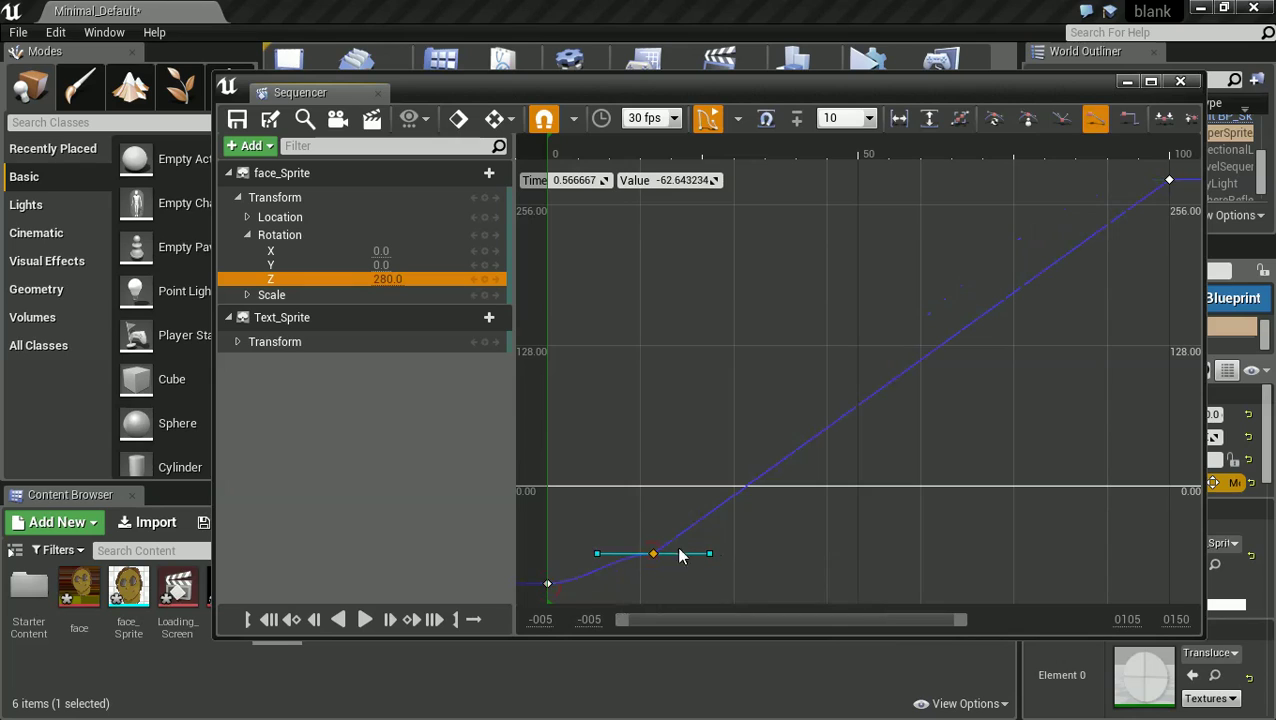
pyautogui.moveTo(658, 556); pyautogui.dragTo(625, 579)
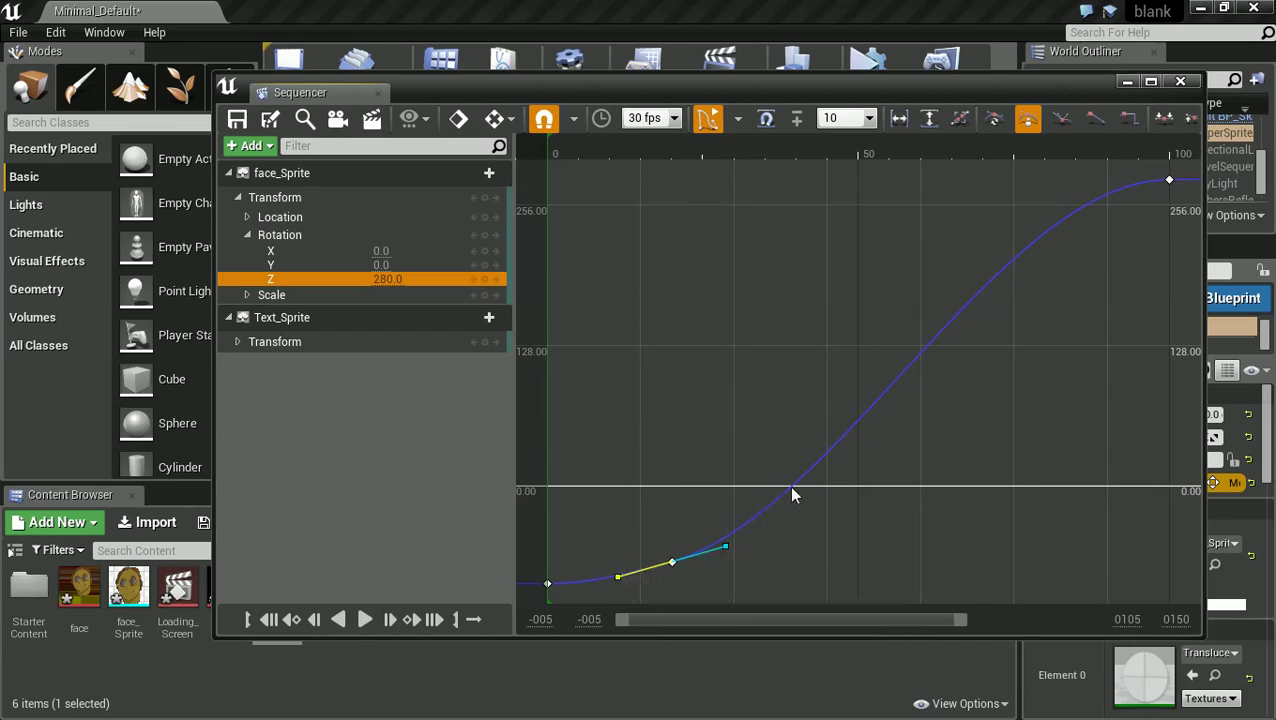
pyautogui.scroll(-1, 789, 485)
pyautogui.scroll(-1, 800, 490)
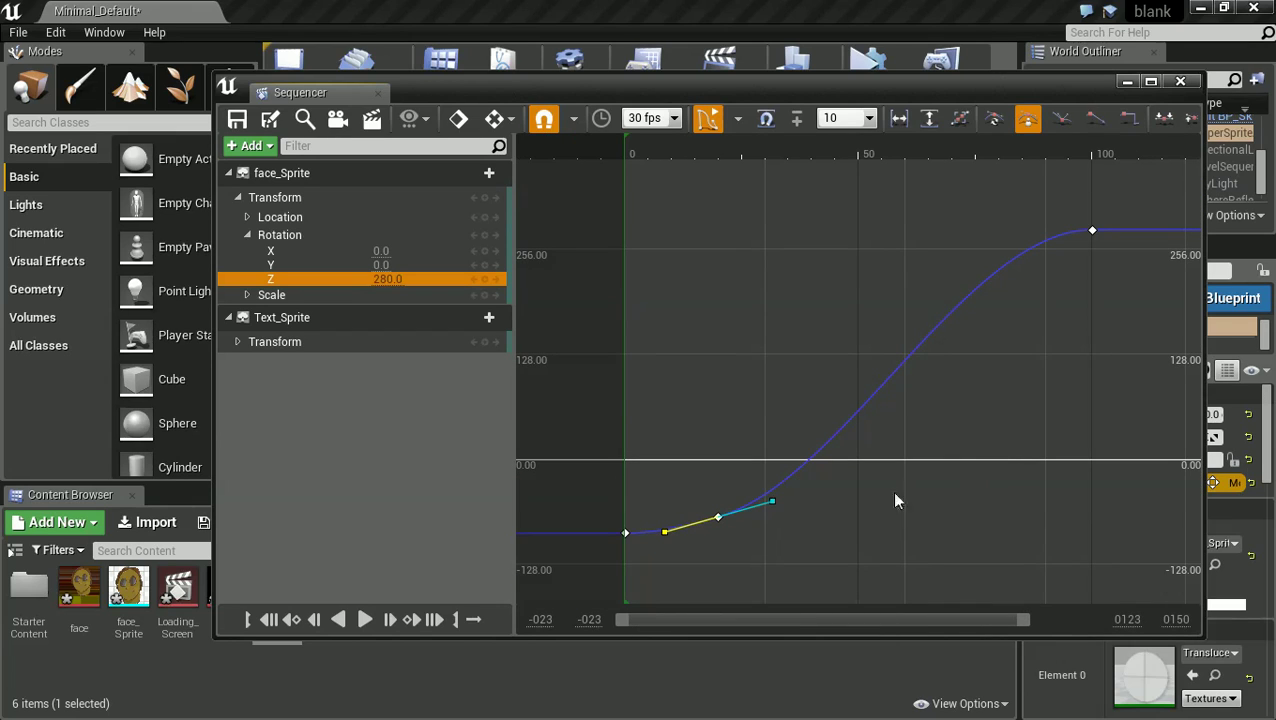
pyautogui.middleClick(783, 483)
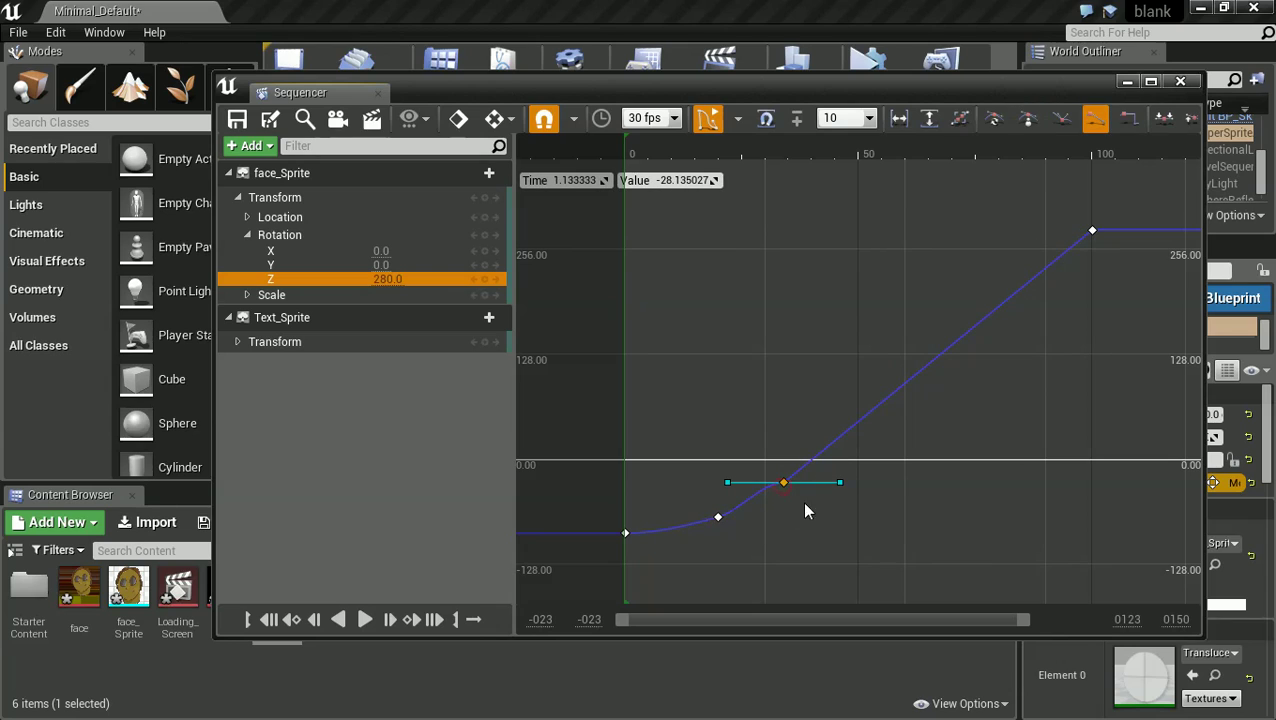
pyautogui.moveTo(783, 487); pyautogui.dragTo(709, 522)
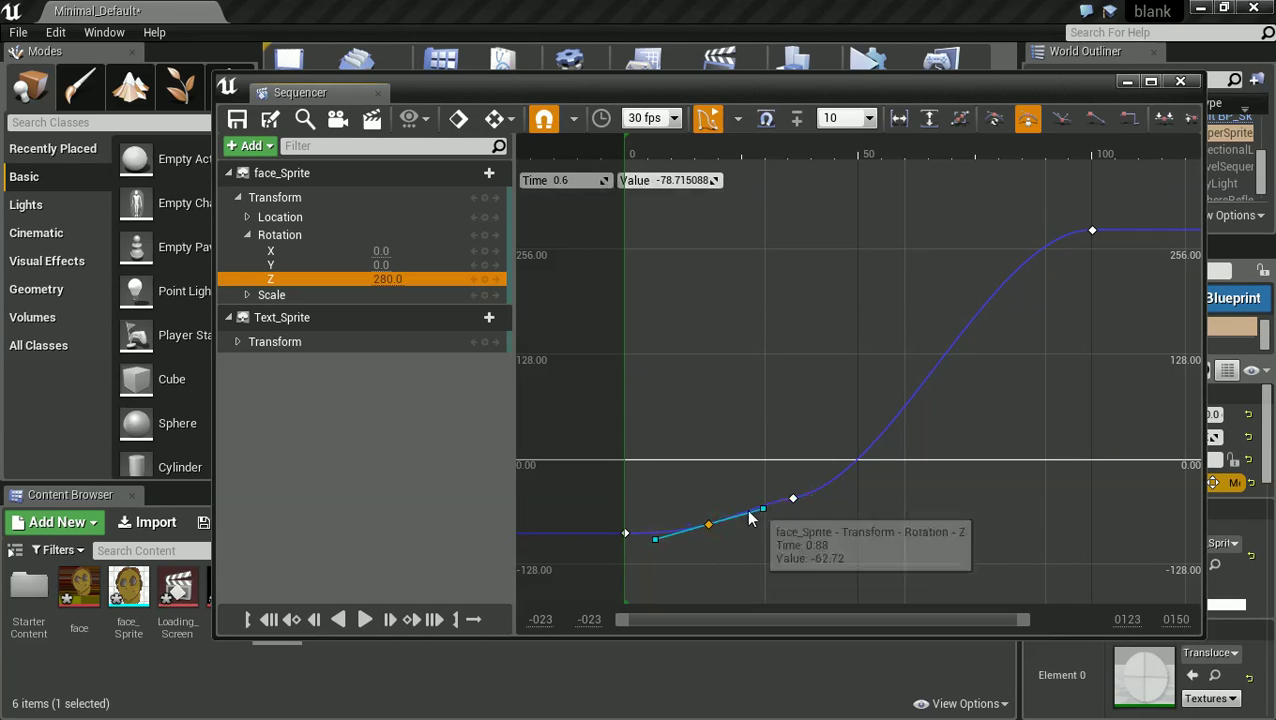
pyautogui.moveTo(793, 498); pyautogui.dragTo(802, 501)
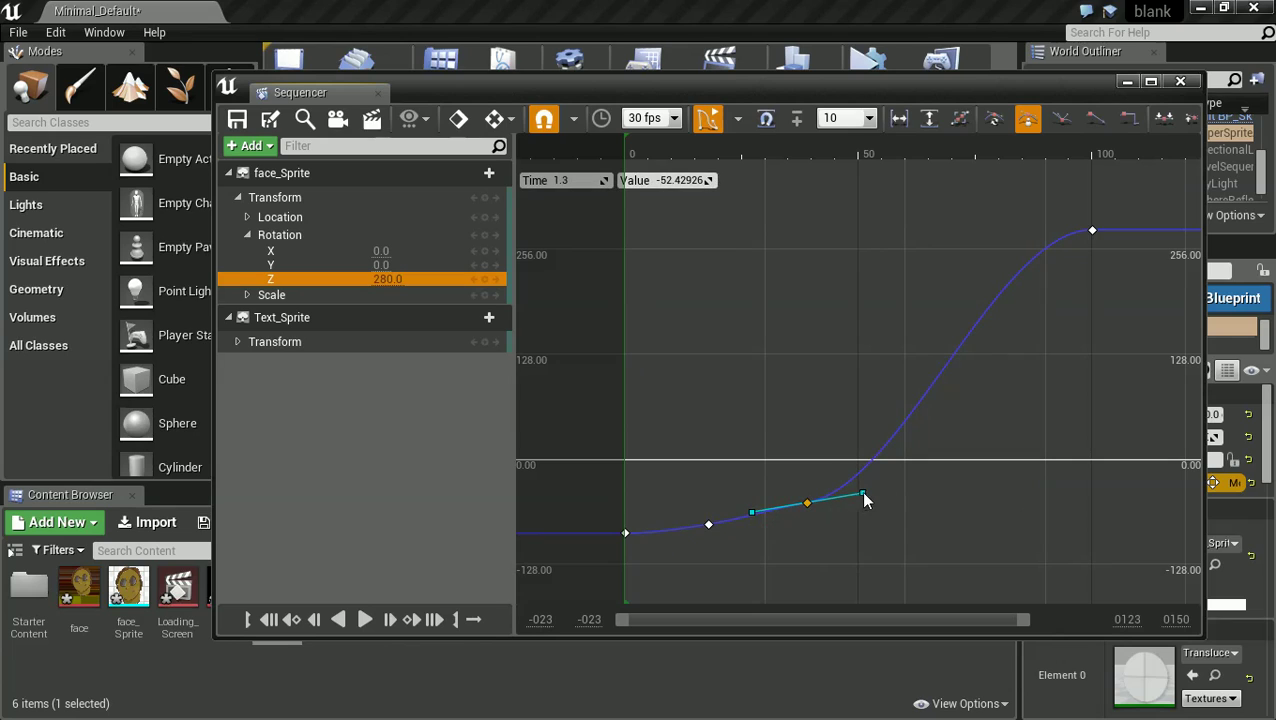
pyautogui.moveTo(859, 490); pyautogui.dragTo(822, 502)
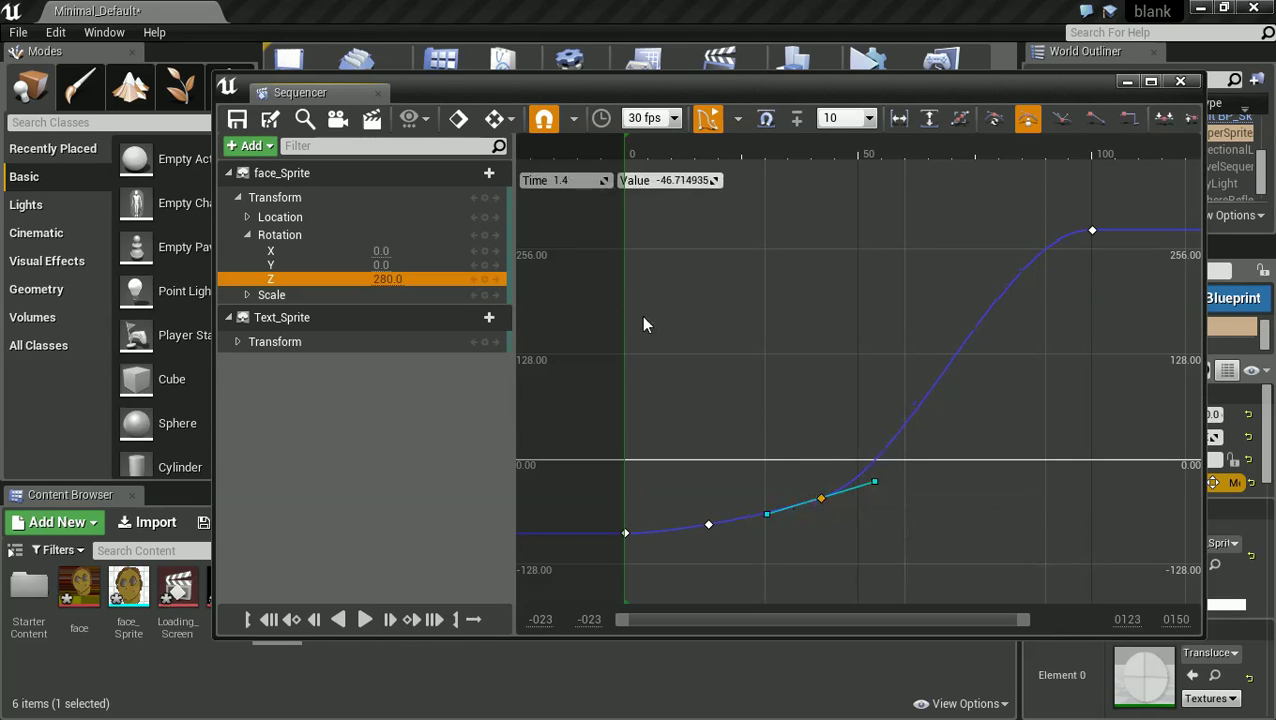
pyautogui.moveTo(557, 105); pyautogui.dragTo(1180, 222)
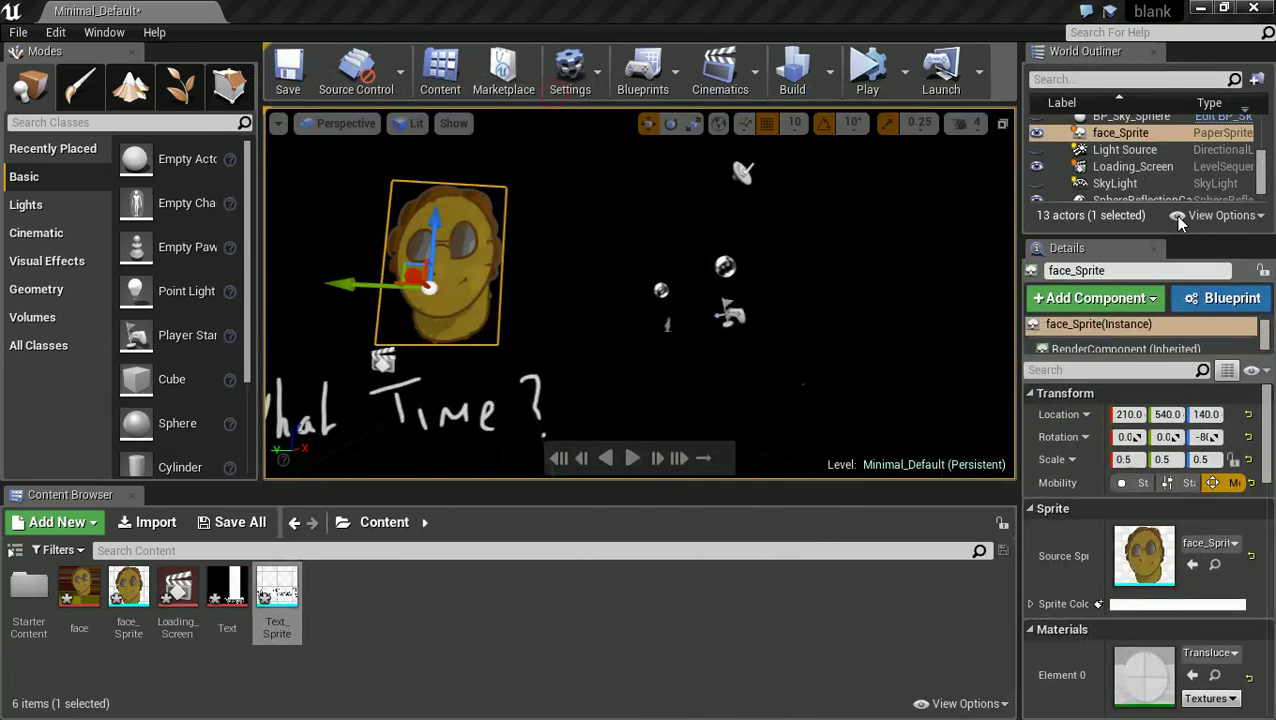
# Play the eased face spin three times in the viewport, then return to Sequencer.
pyautogui.press('space')
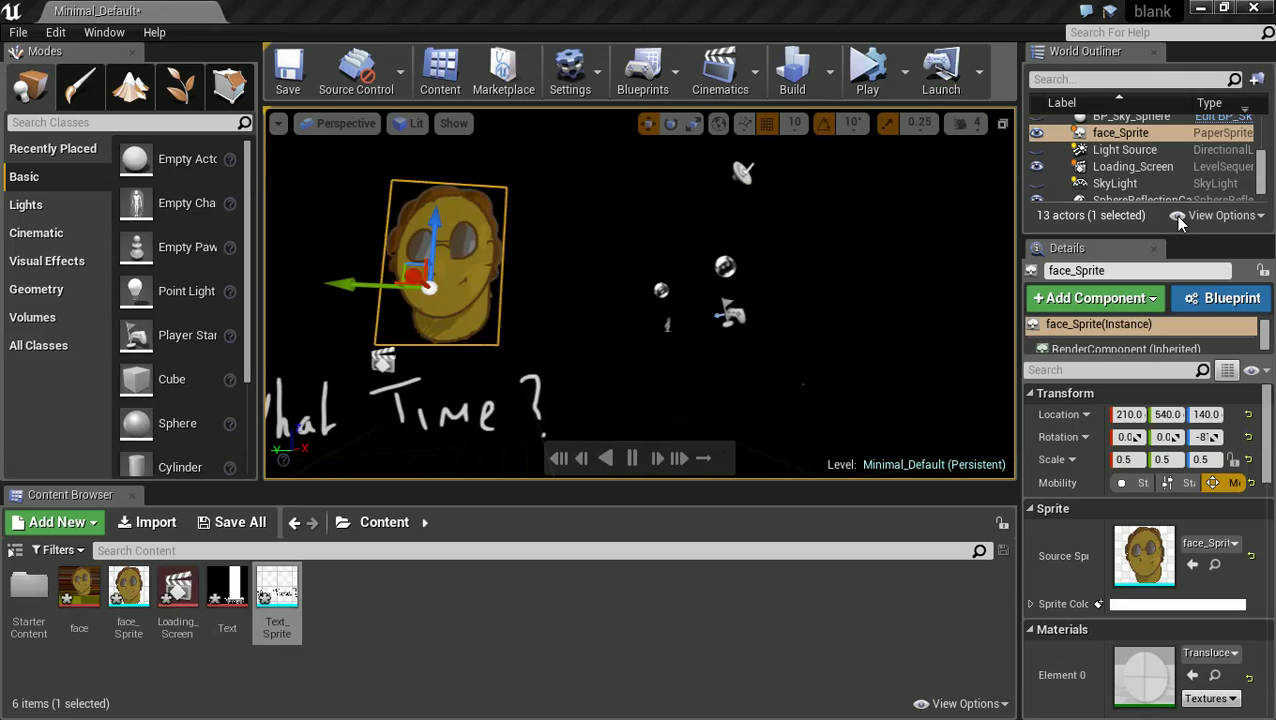
pyautogui.press('space')
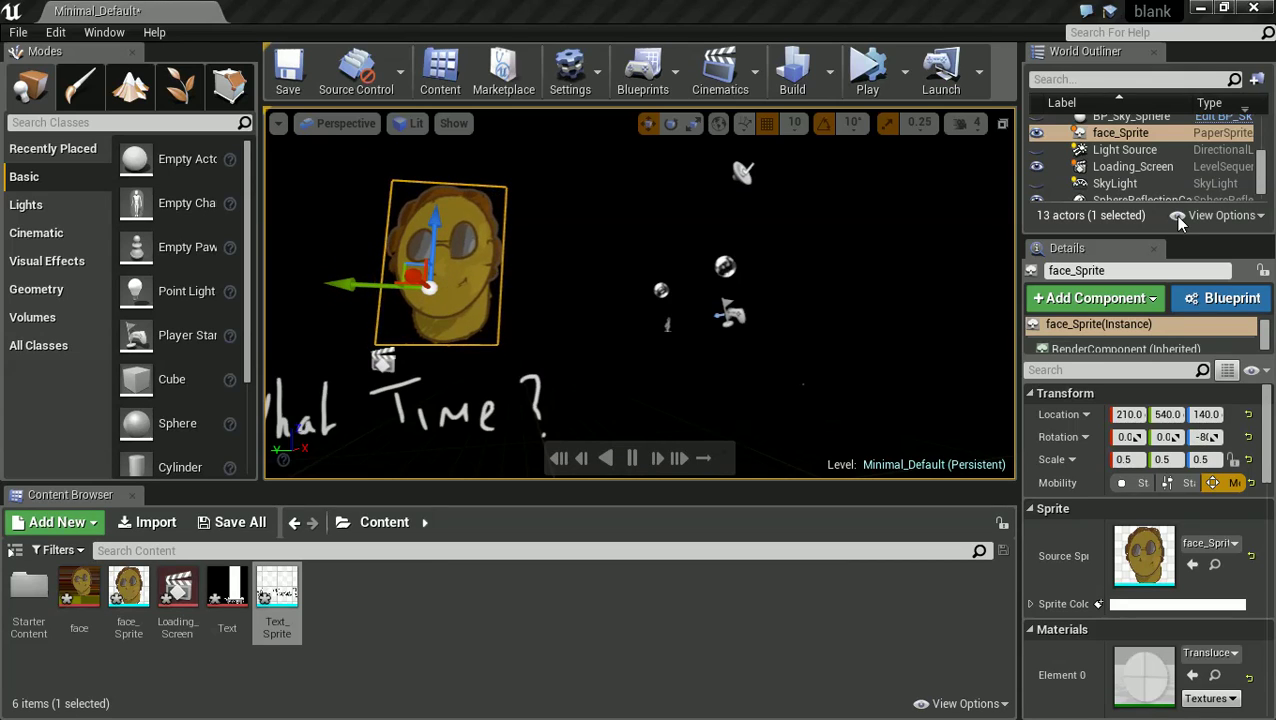
pyautogui.press('space')
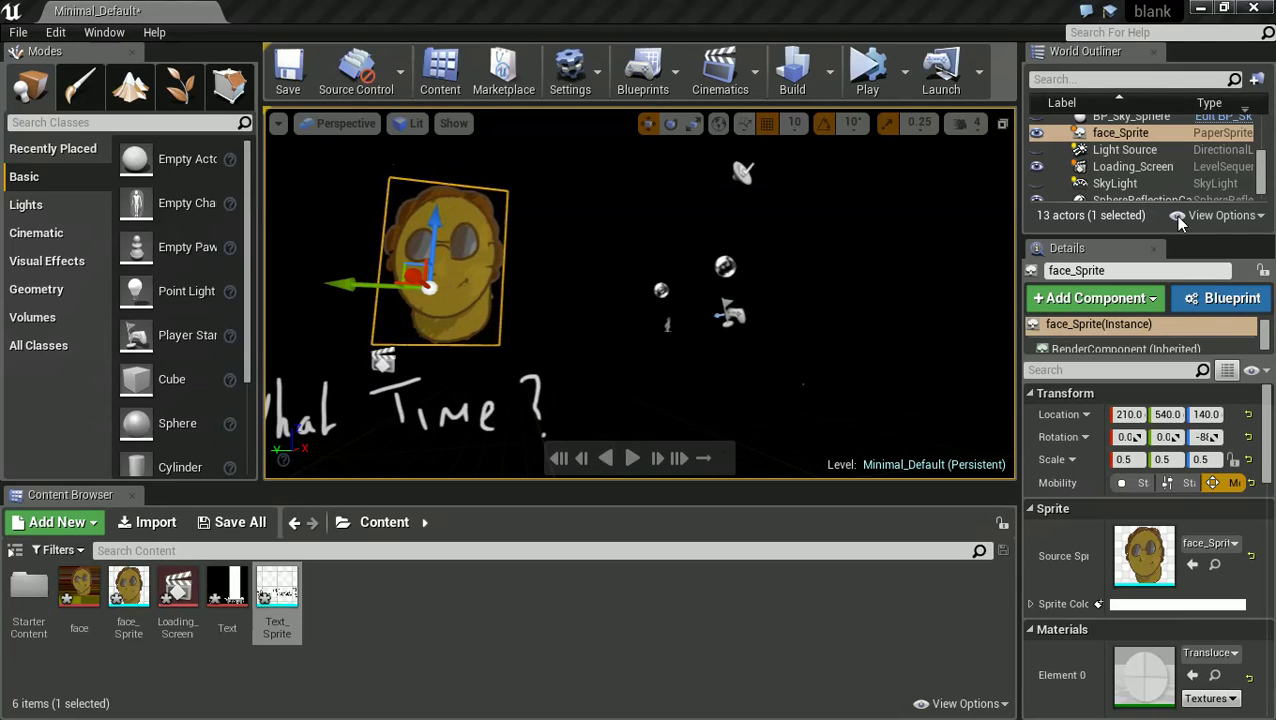
pyautogui.hotkey('alt', 'Tab')
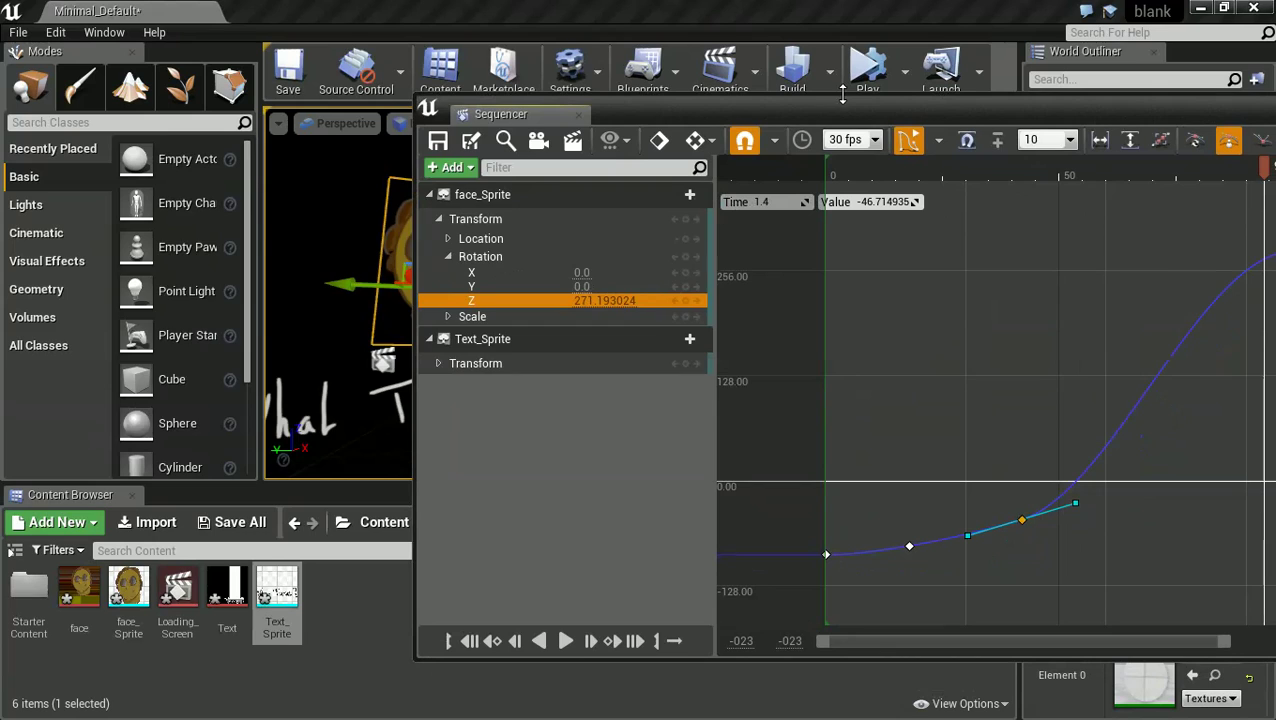
# Glance at the After Effects curves, then return to Unreal's Sequencer.
pyautogui.hotkey('alt', 'Tab')
pyautogui.click(642, 372)
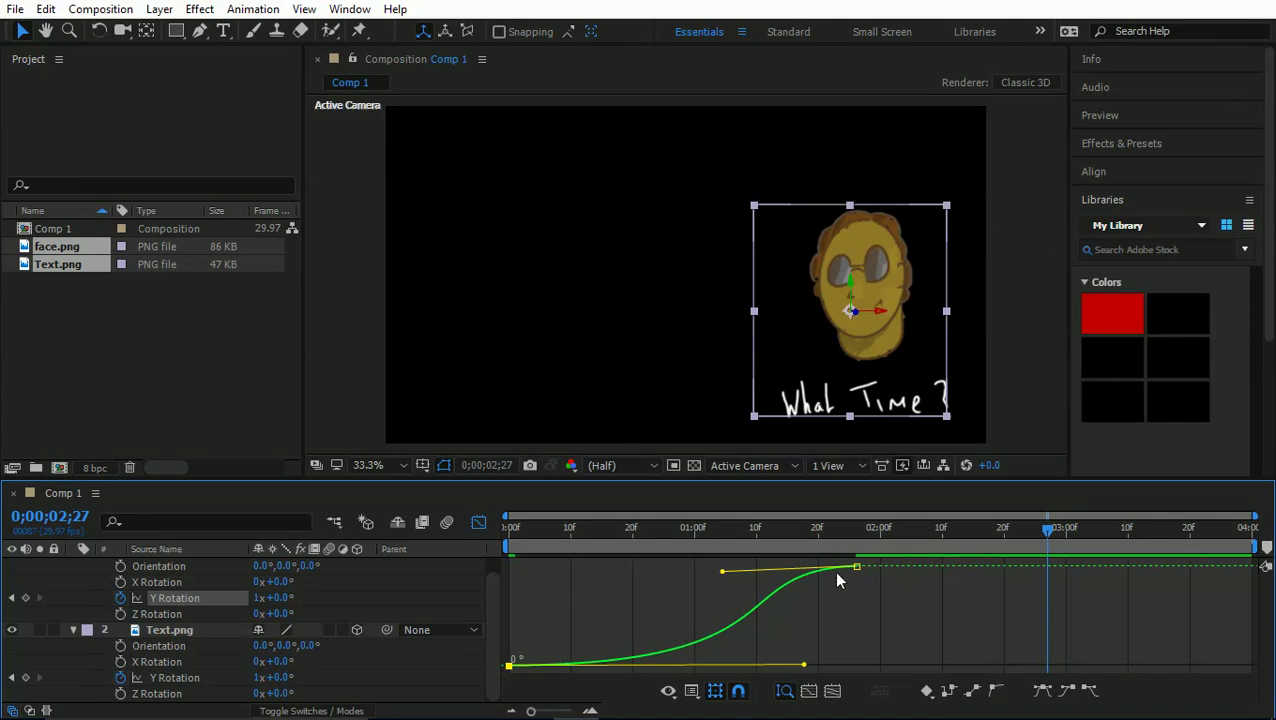
pyautogui.hotkey('alt', 'Tab')
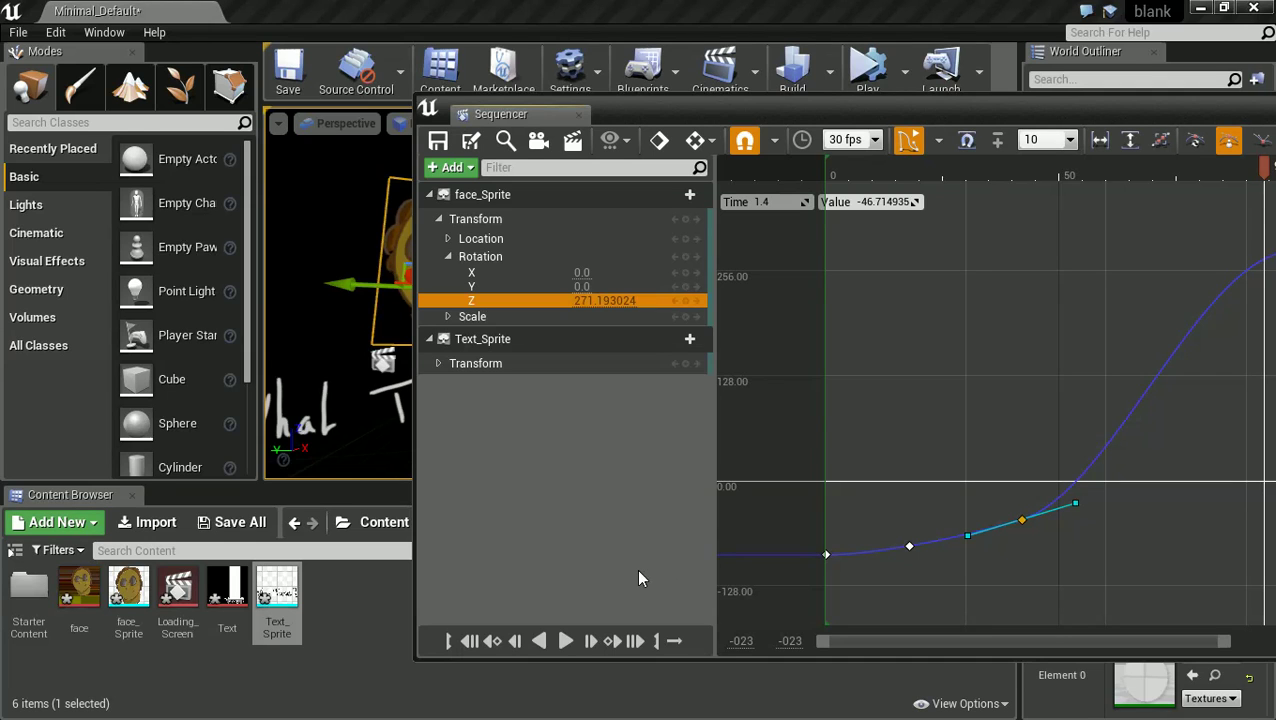
pyautogui.click(616, 509)
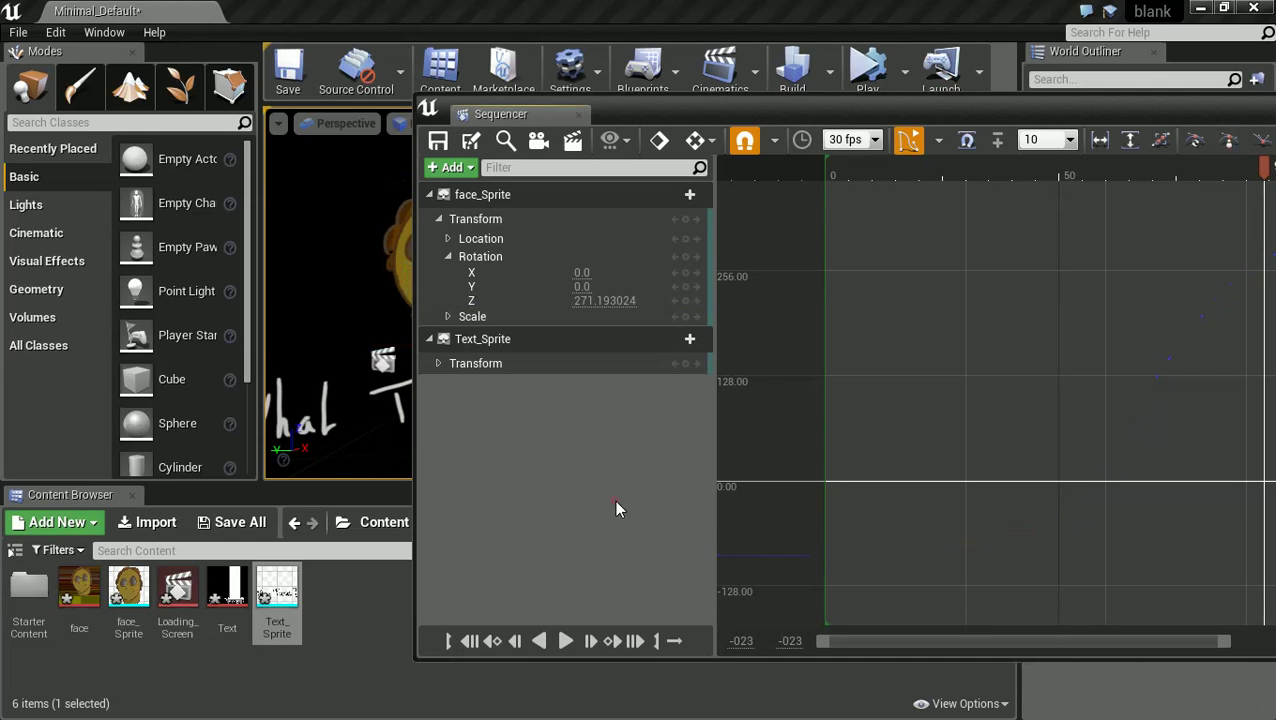
# On face_Sprite's Rotation Z curve, nudge the second key later and set three keys to Auto interpolation.
pyautogui.click(474, 302)
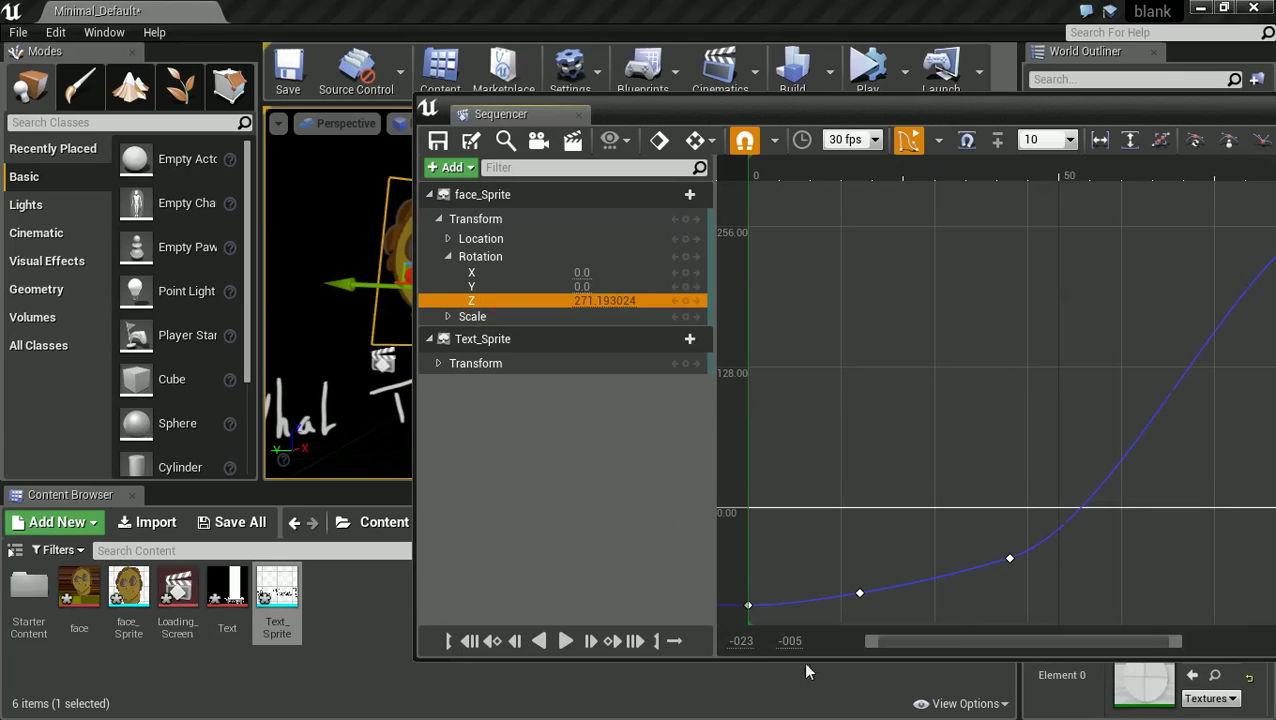
pyautogui.moveTo(862, 593); pyautogui.dragTo(872, 589)
pyautogui.rightClick(872, 589)
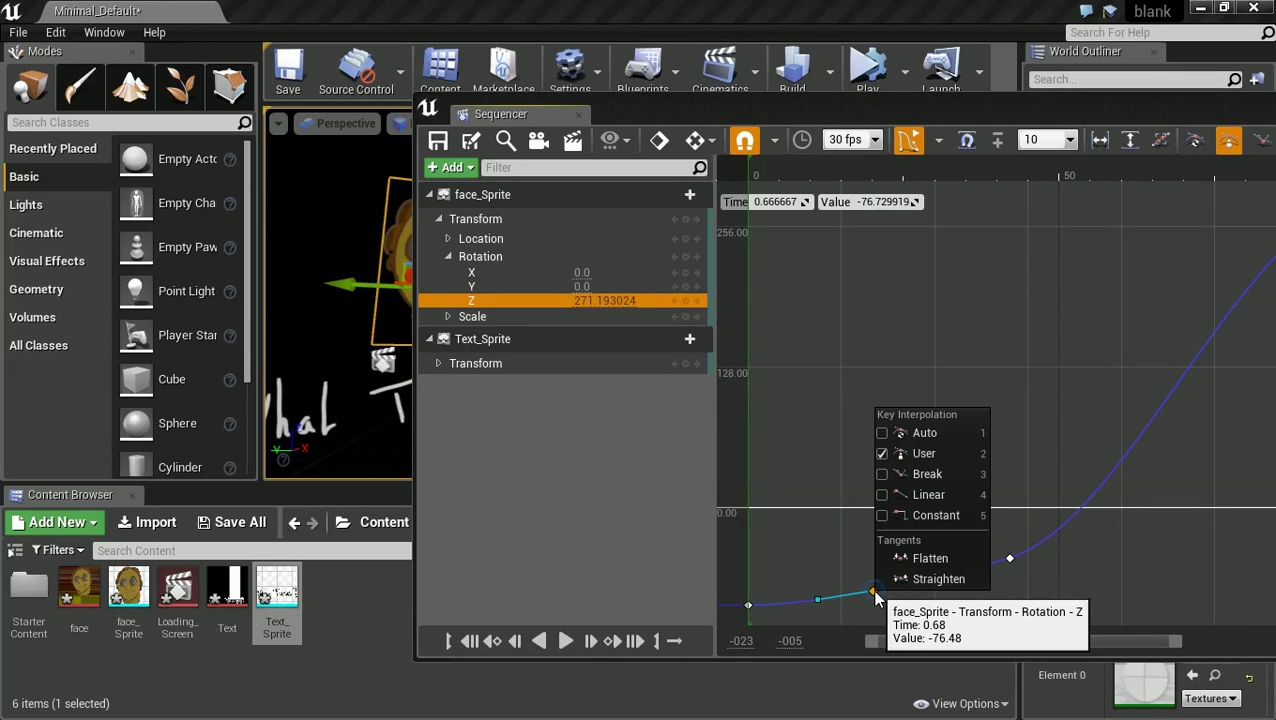
pyautogui.click(920, 436)
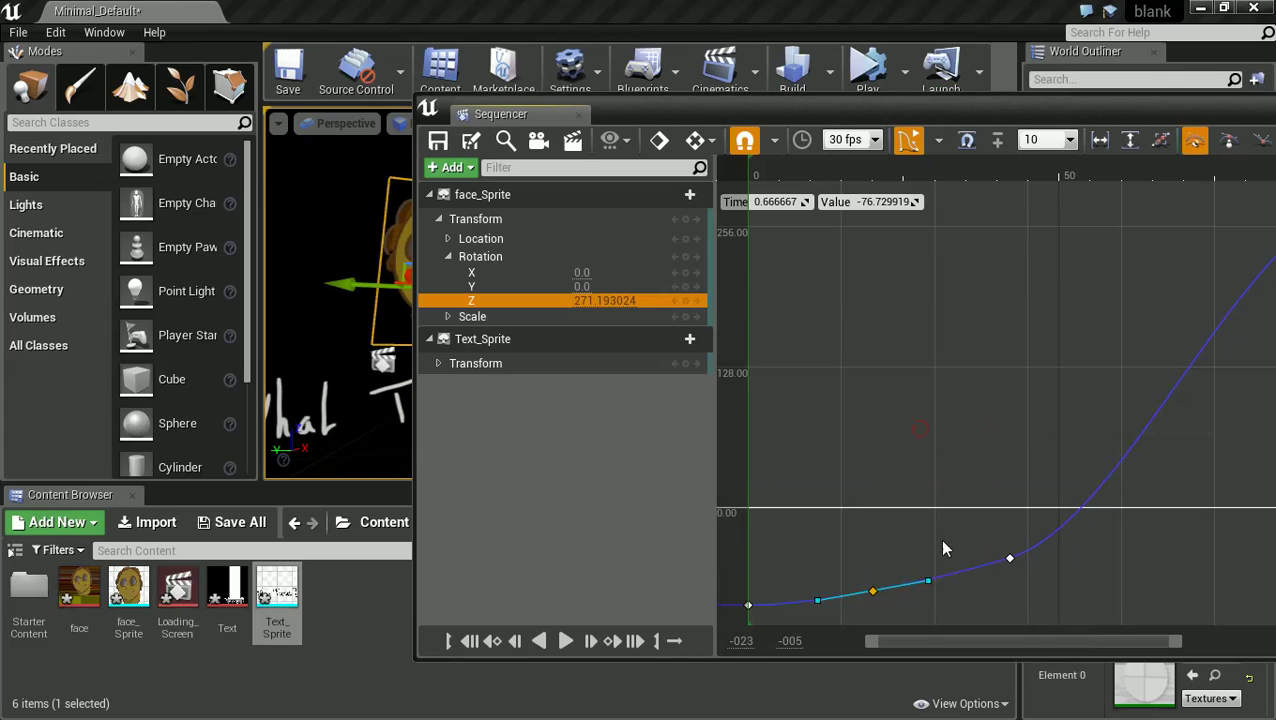
pyautogui.rightClick(1008, 557)
pyautogui.click(1050, 399)
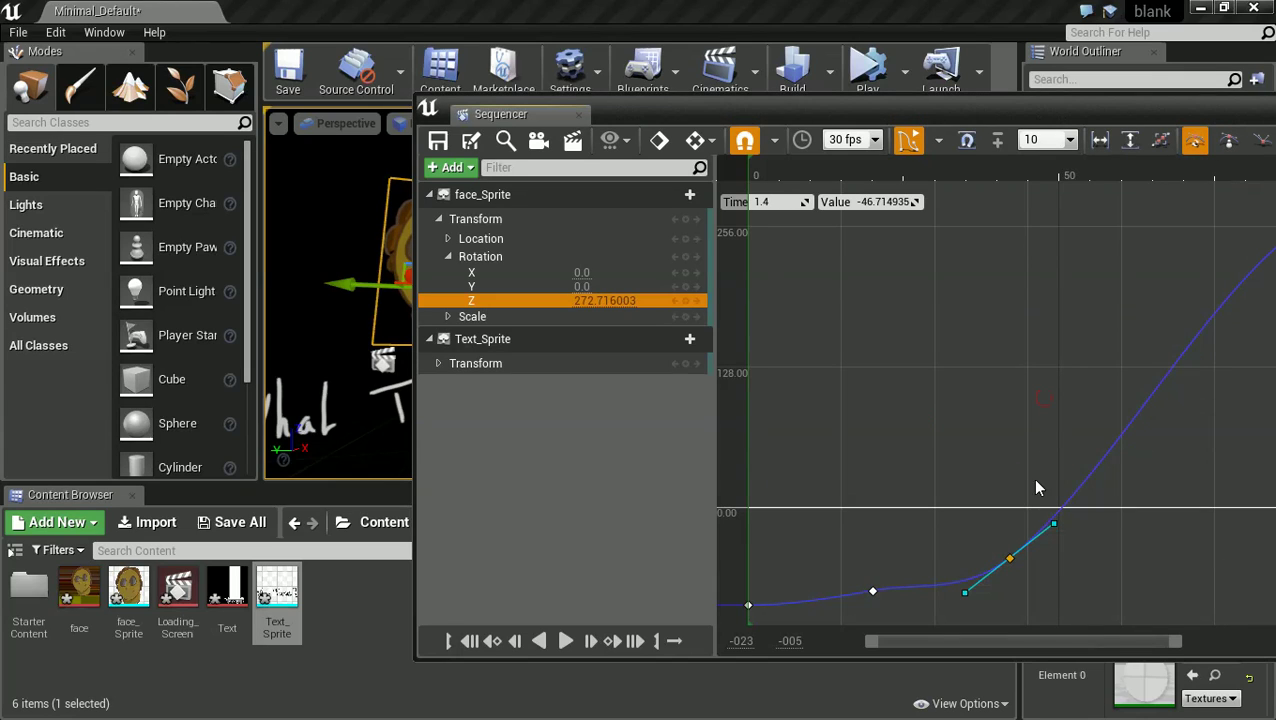
pyautogui.rightClick(748, 605)
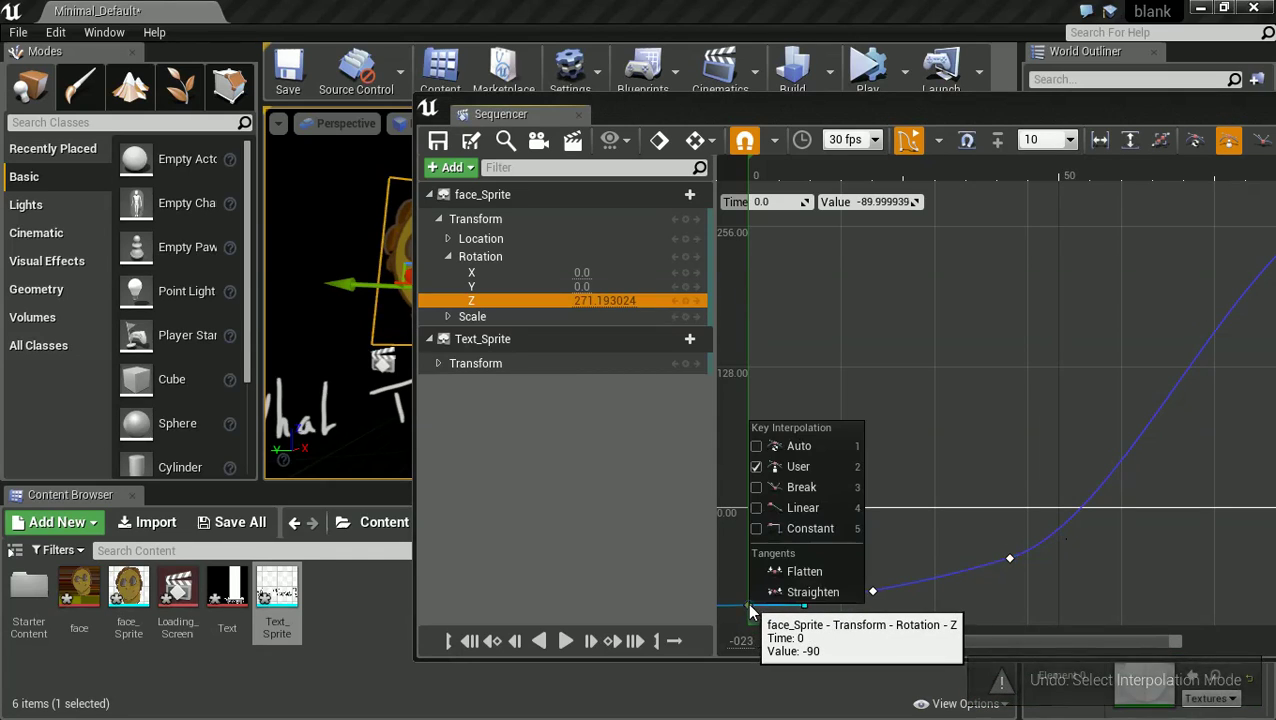
pyautogui.click(786, 448)
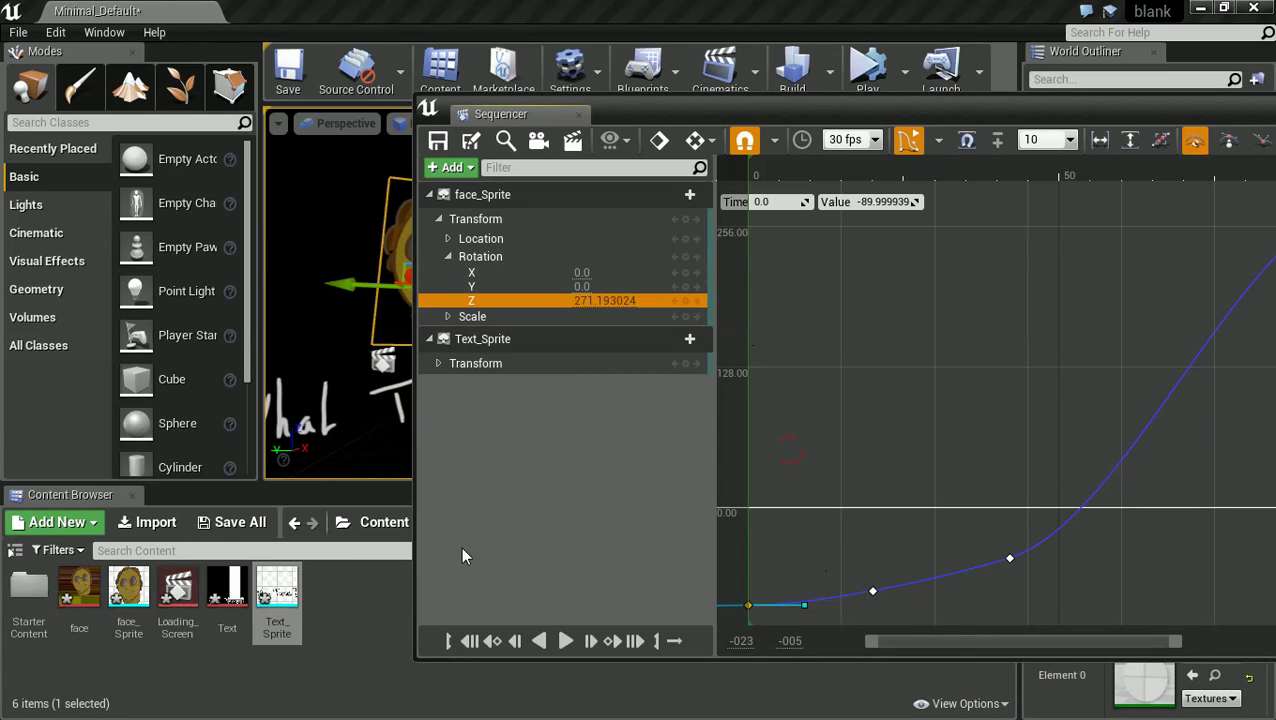
# Uncover the viewport and play the sequence from frame 0 to check the rotation, then stop it.
pyautogui.moveTo(673, 108); pyautogui.dragTo(765, 94)
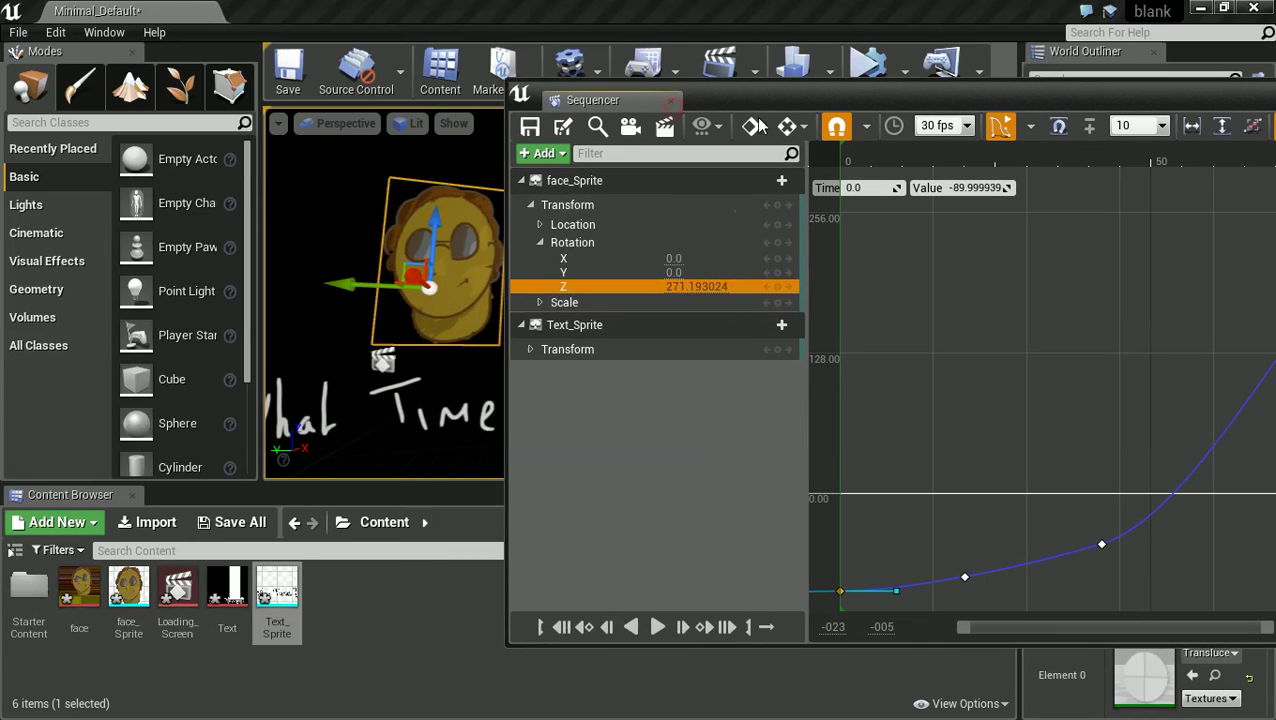
pyautogui.click(657, 627)
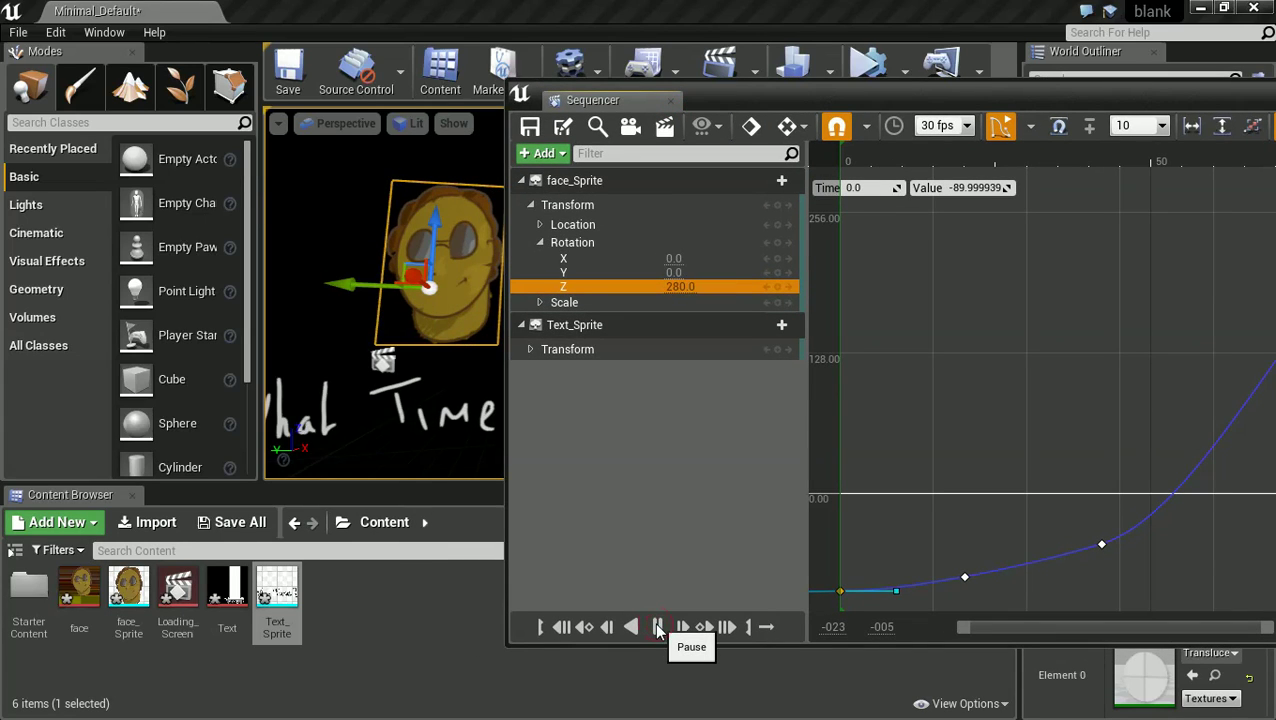
pyautogui.click(658, 627)
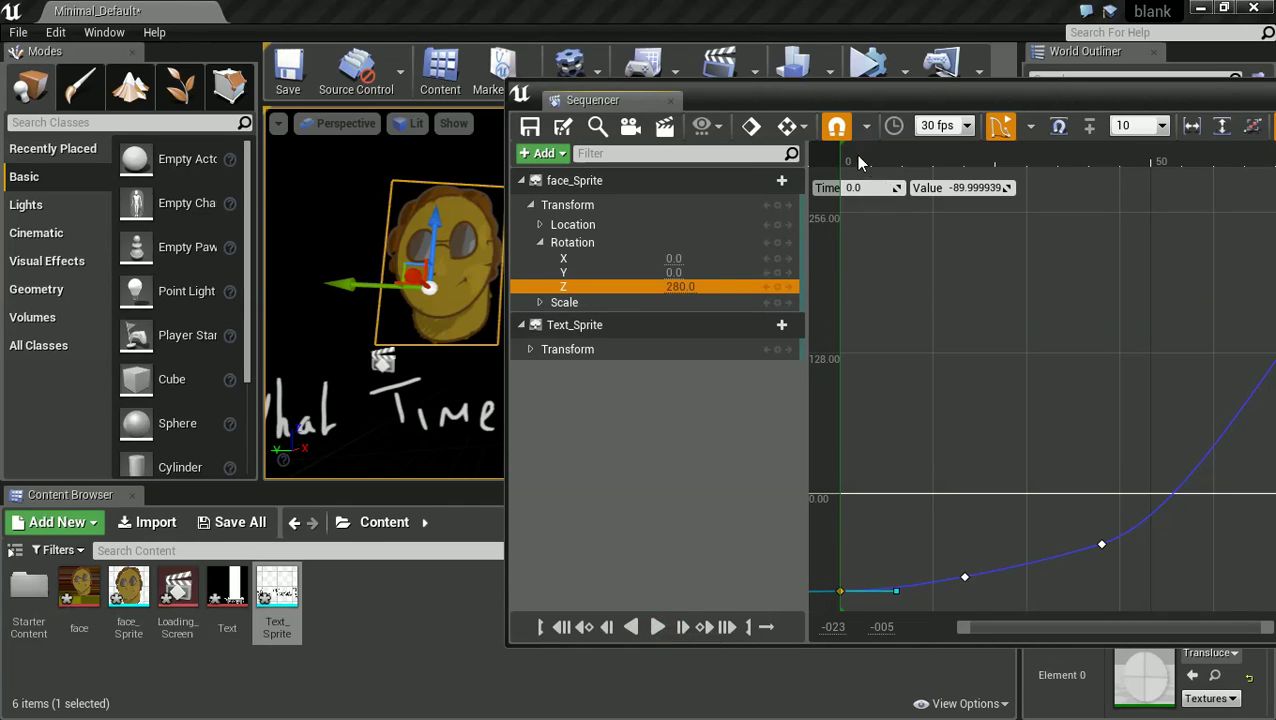
pyautogui.moveTo(857, 161); pyautogui.dragTo(854, 390)
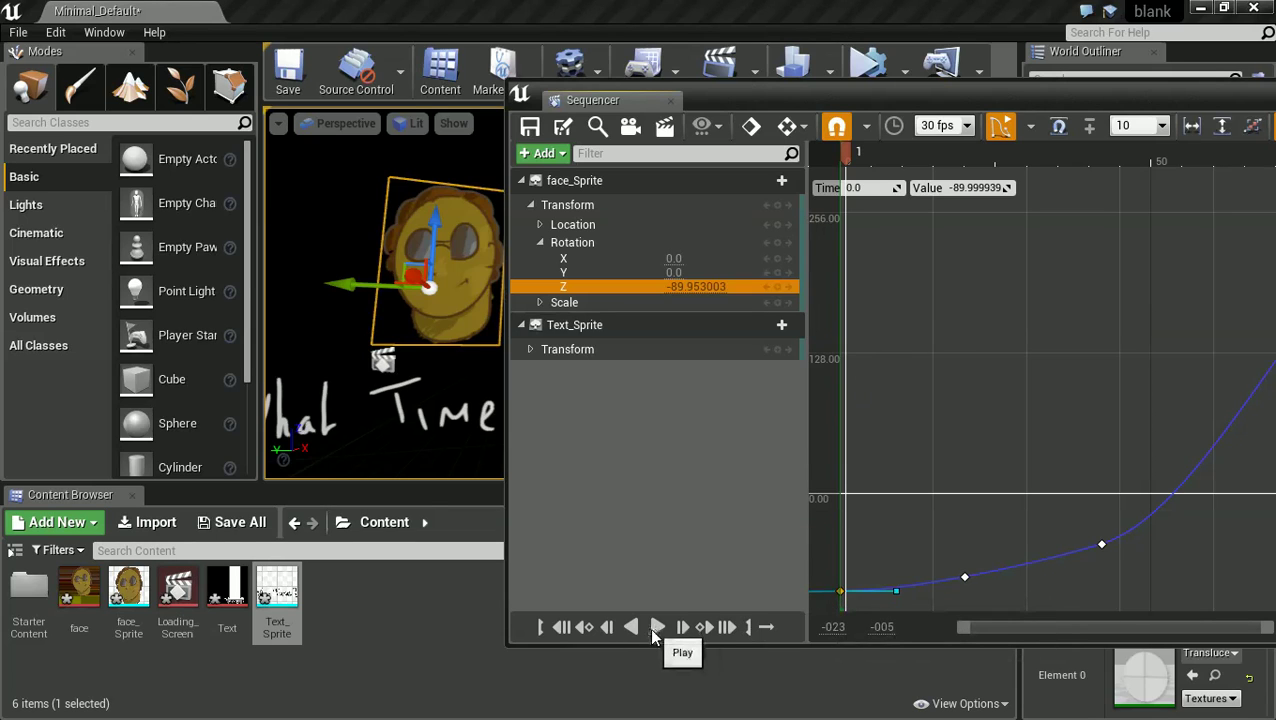
pyautogui.click(655, 630)
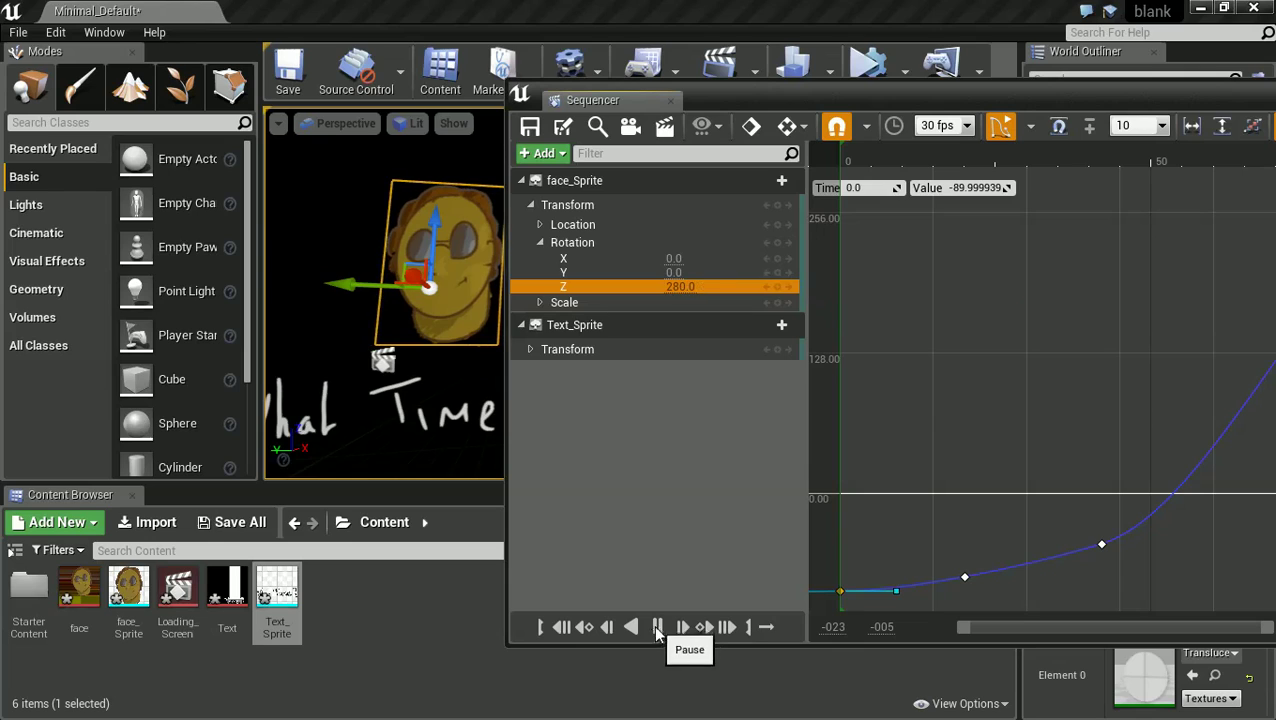
pyautogui.click(657, 630)
# Select face_Sprite's Rotation Z track and expand Text_Sprite's Transform track.
pyautogui.click(671, 502)
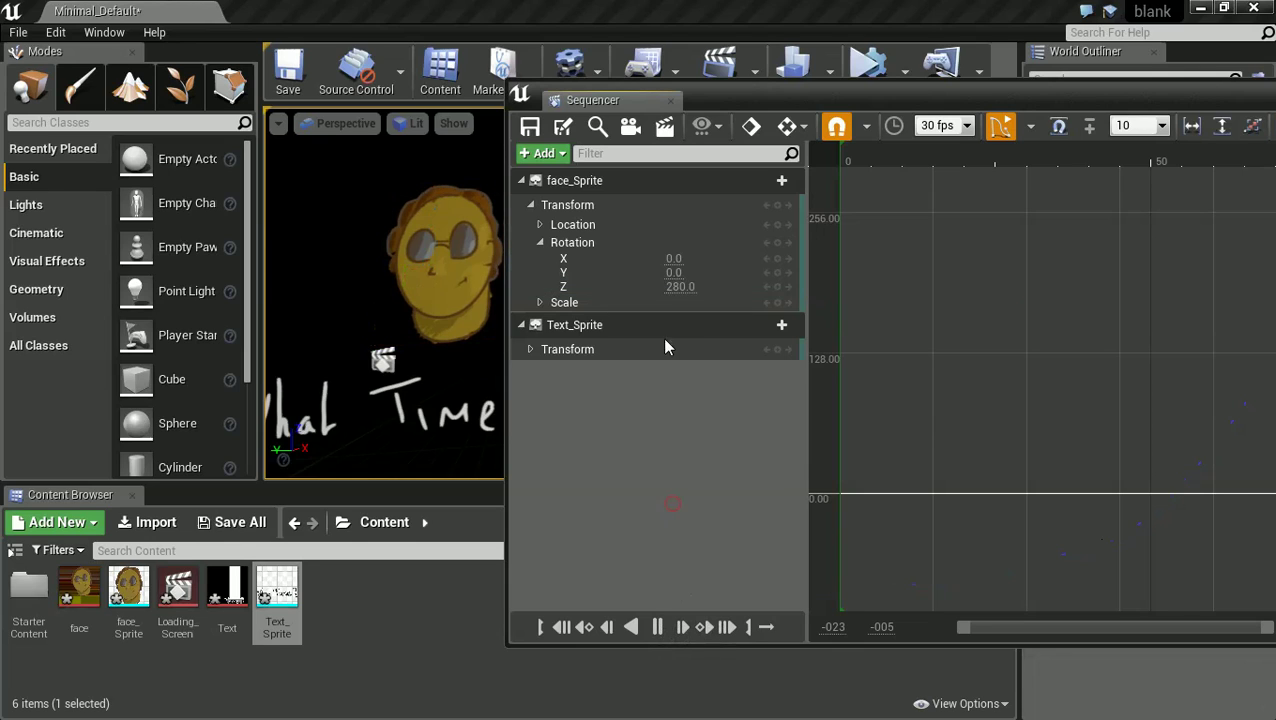
pyautogui.click(598, 286)
pyautogui.click(530, 350)
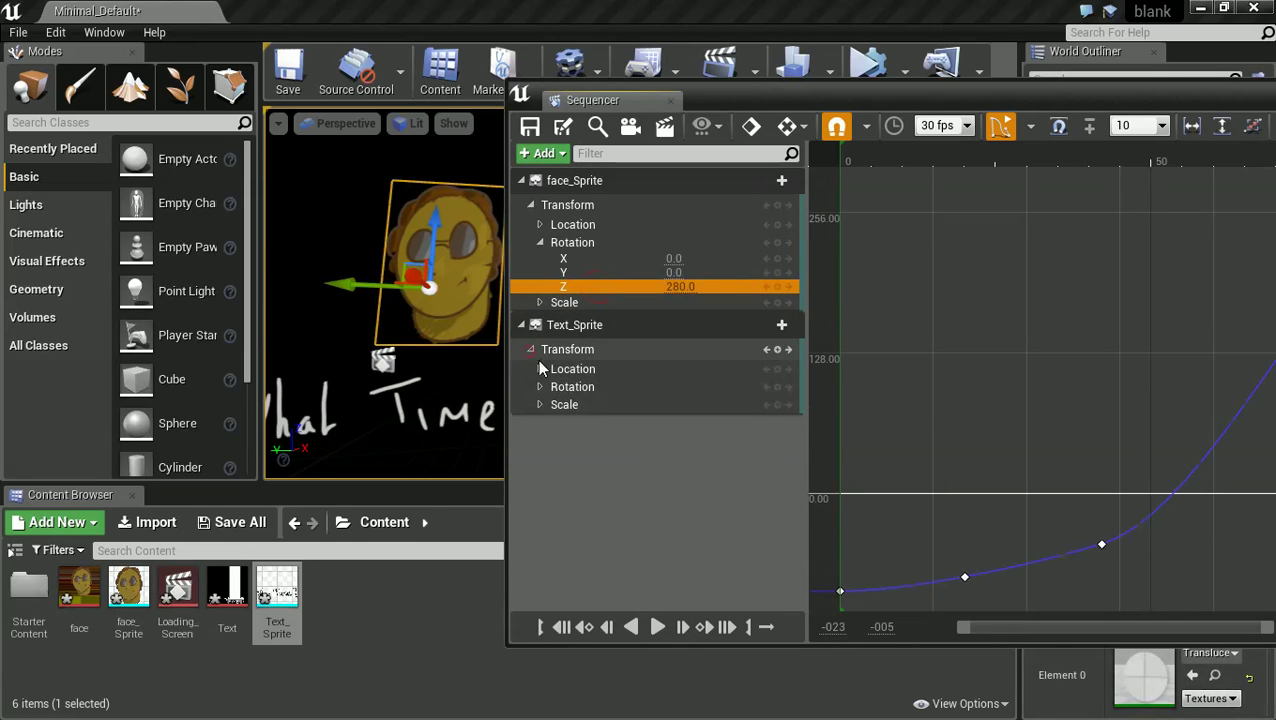
# Expand Text_Sprite's Rotation channels and view both sprites' Rotation Z tracks.
pyautogui.click(540, 404)
pyautogui.click(540, 404)
pyautogui.click(540, 387)
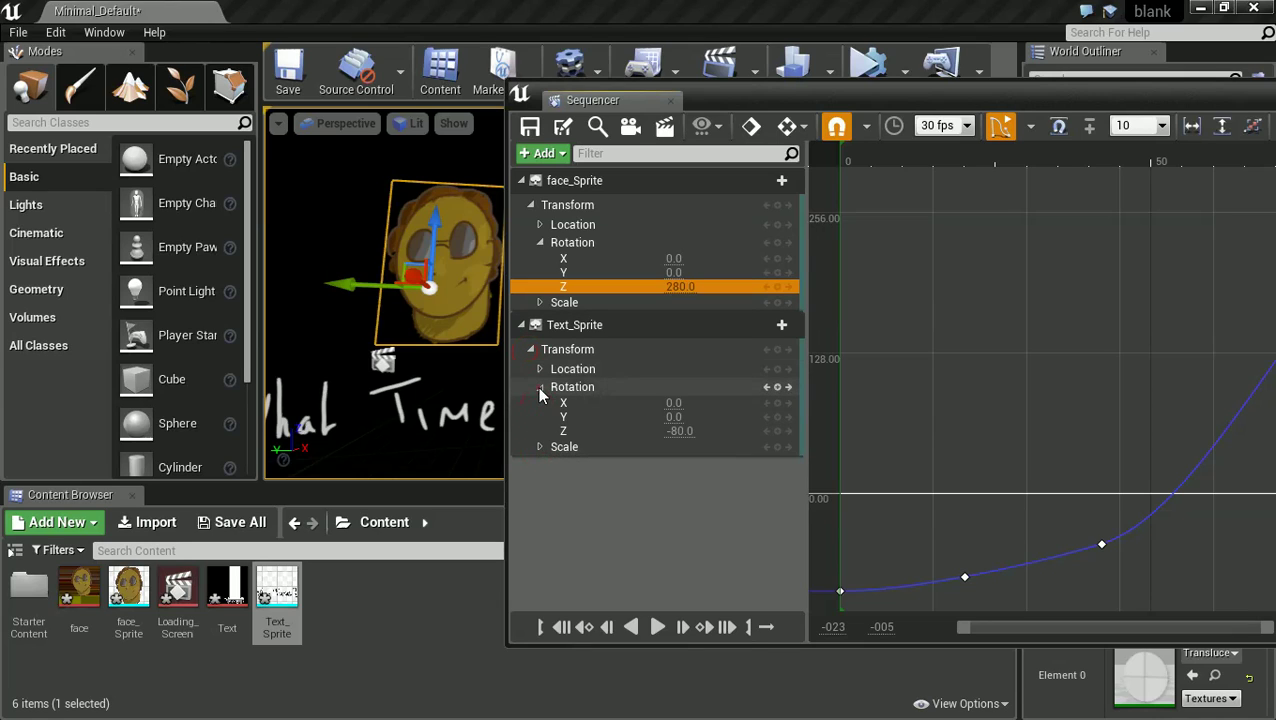
pyautogui.click(581, 434)
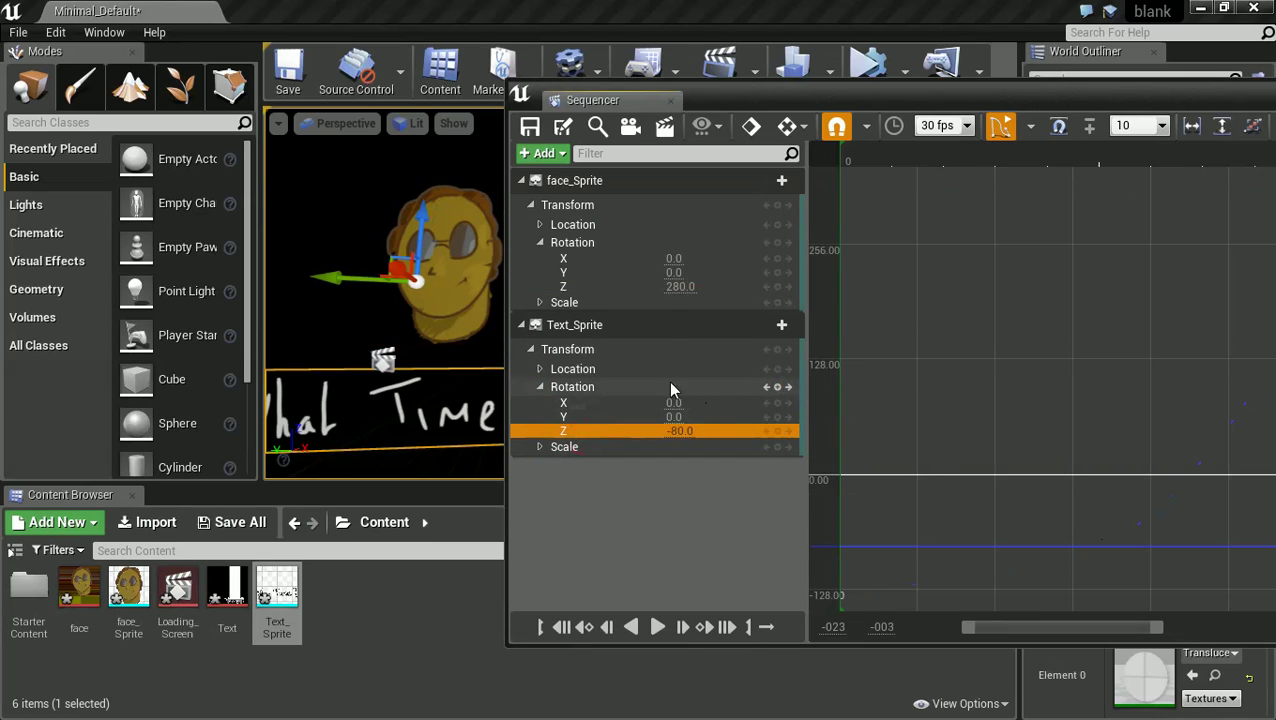
pyautogui.click(621, 286)
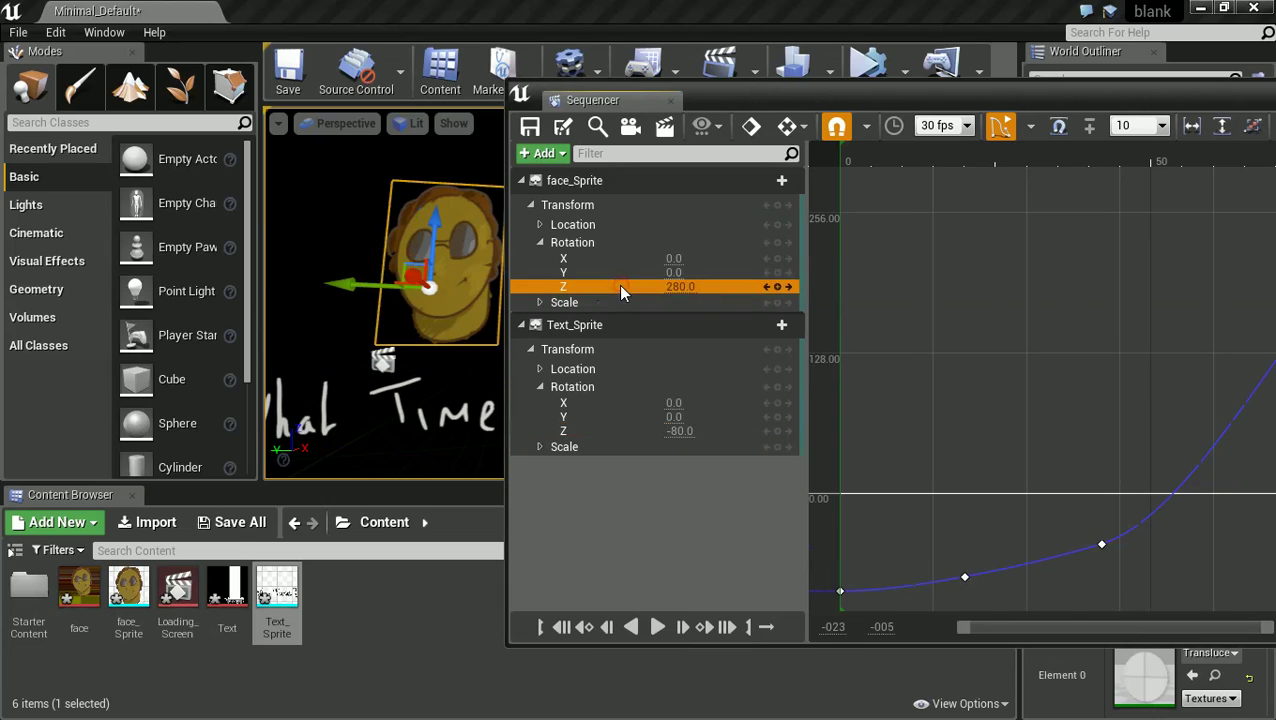
pyautogui.rightClick(621, 287)
pyautogui.click(600, 285)
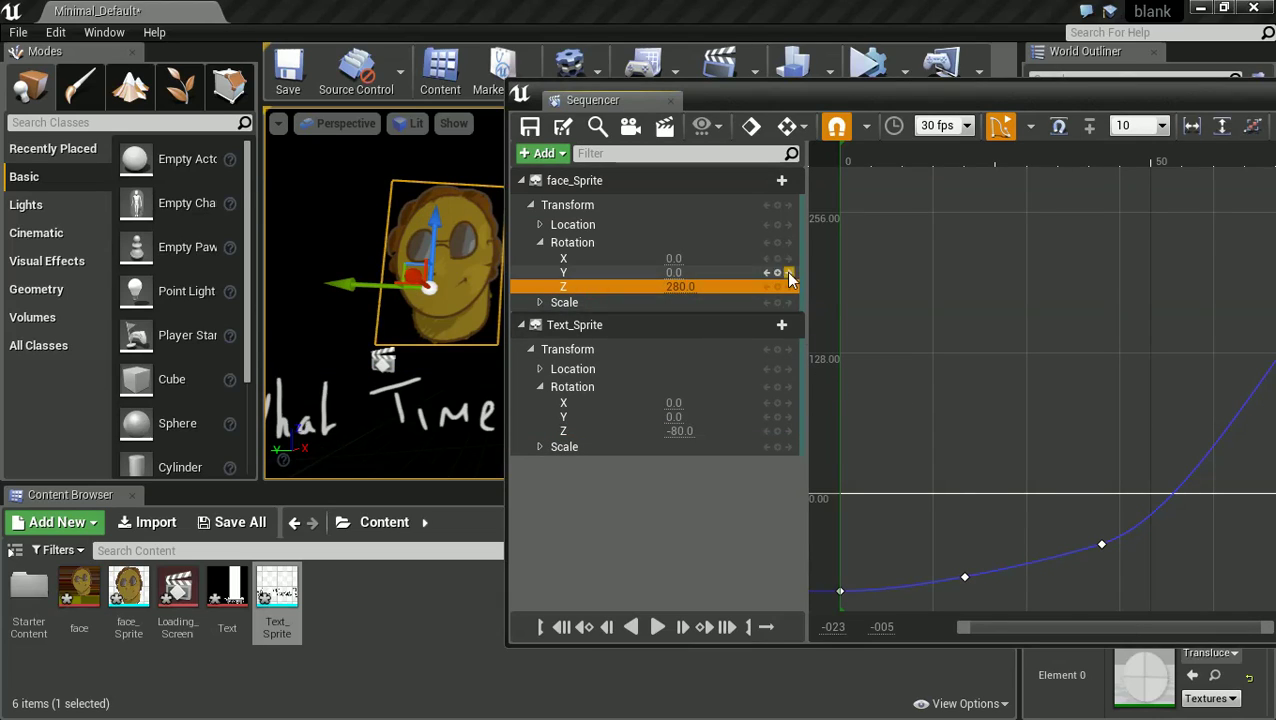
# Compare the face's rising rotation curve with Text_Sprite's flat -80.0 curve, then switch to After Effects.
pyautogui.moveTo(804, 111); pyautogui.dragTo(497, 80)
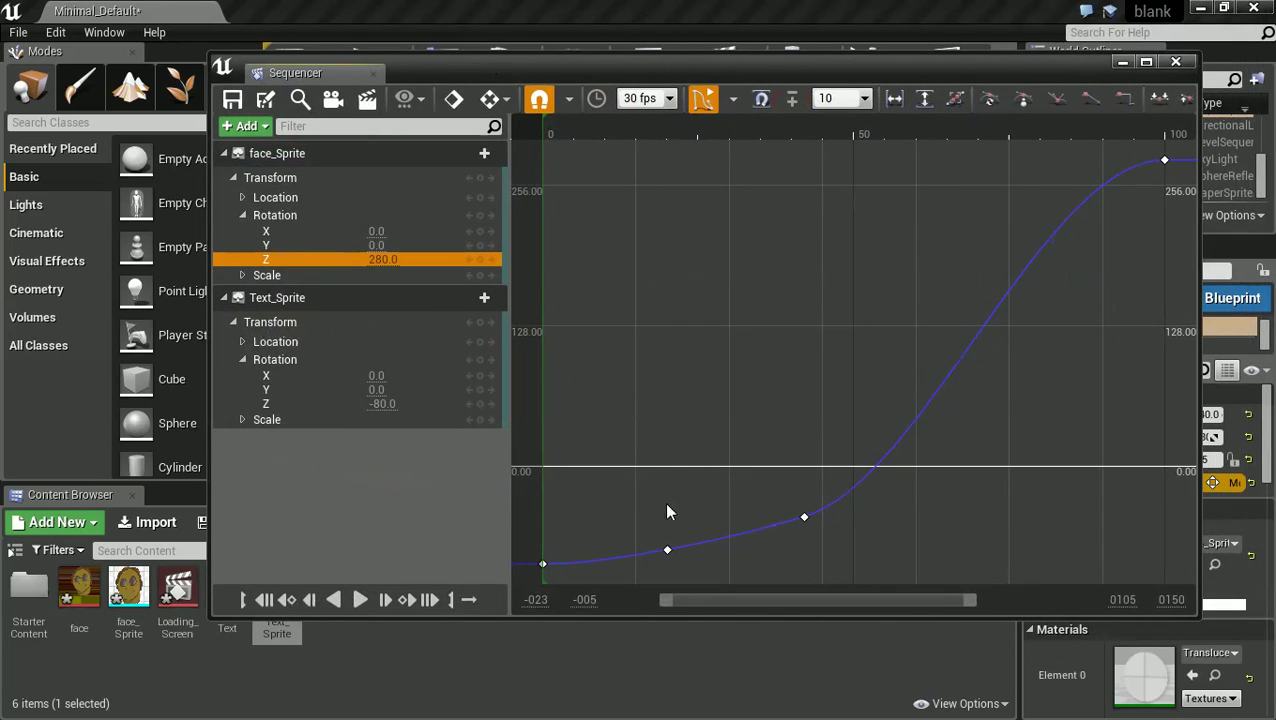
pyautogui.moveTo(1176, 157); pyautogui.dragTo(537, 594)
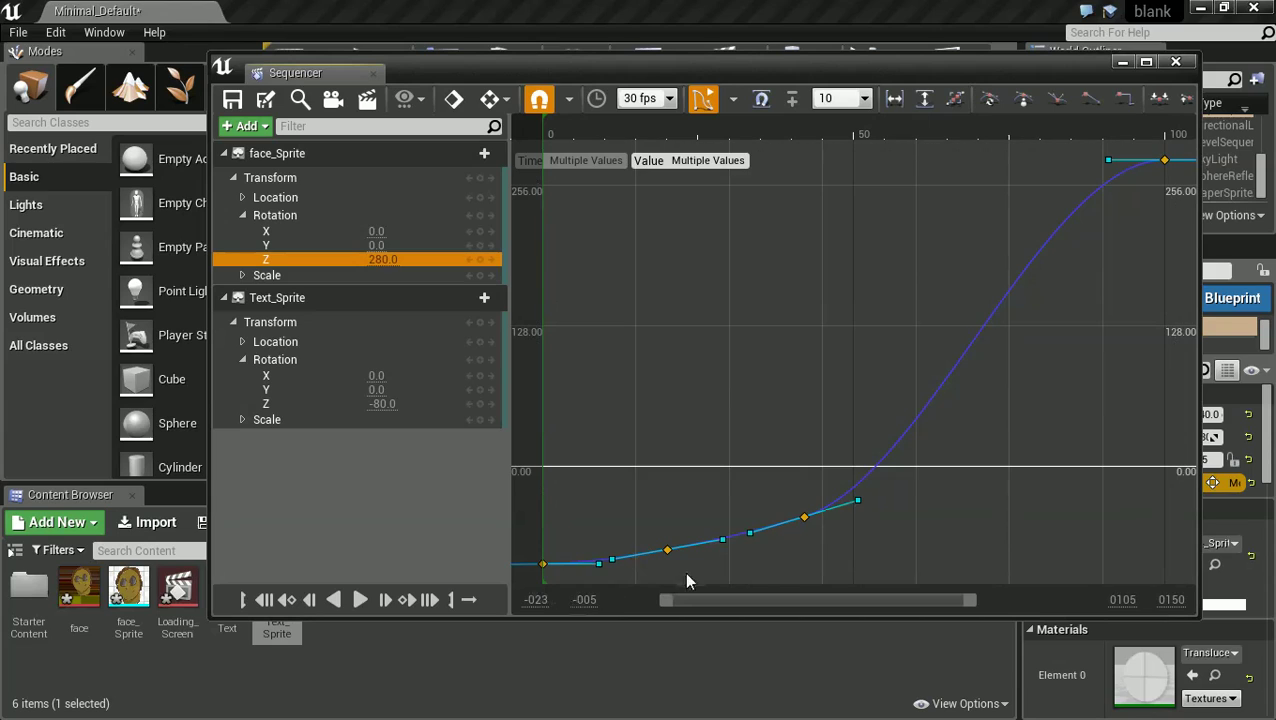
pyautogui.click(285, 404)
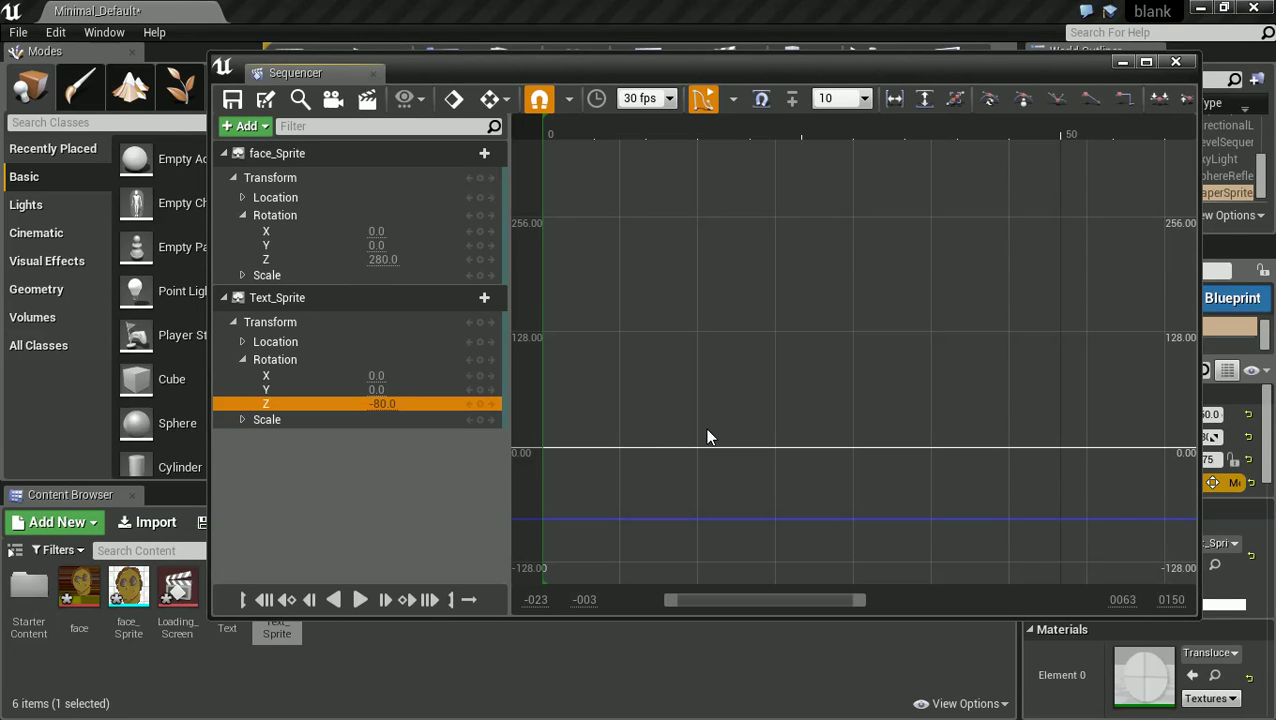
pyautogui.hotkey('alt', 'Tab')
pyautogui.hotkey('alt', 'Tab')
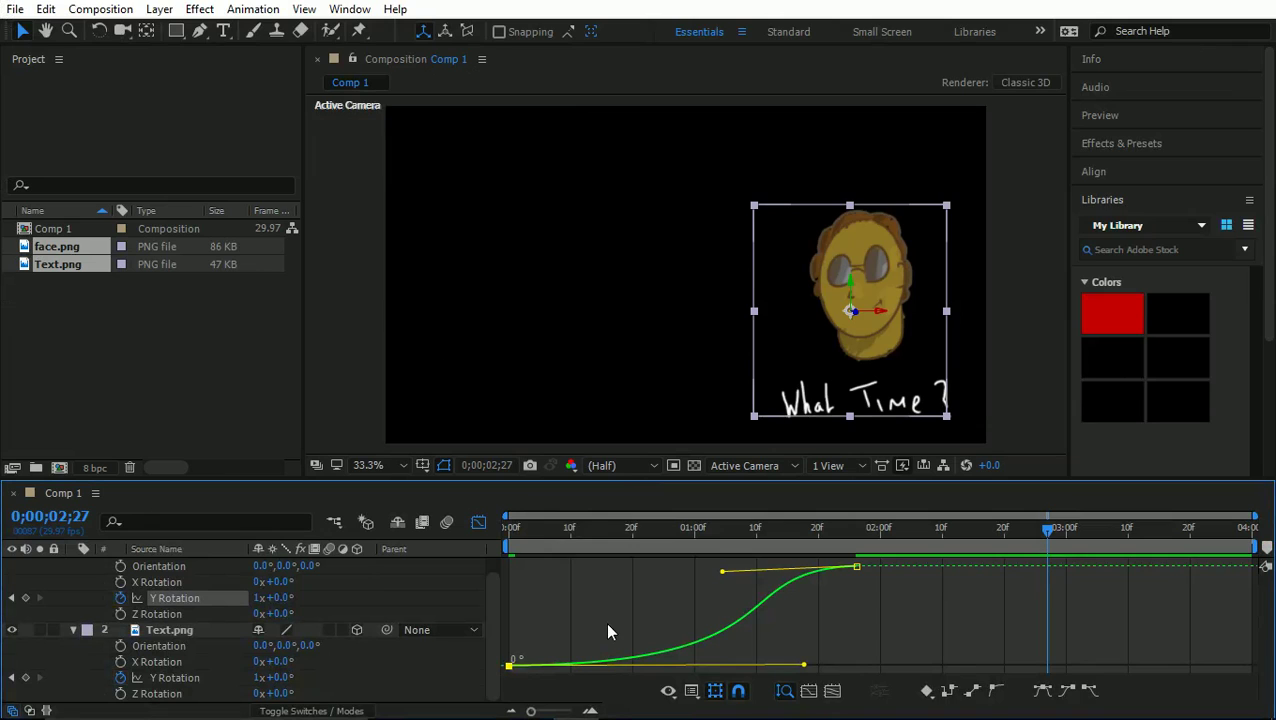
# Leave the Y Rotation graph view and clear the first layer's Y Rotation keyframes.
pyautogui.click(198, 679)
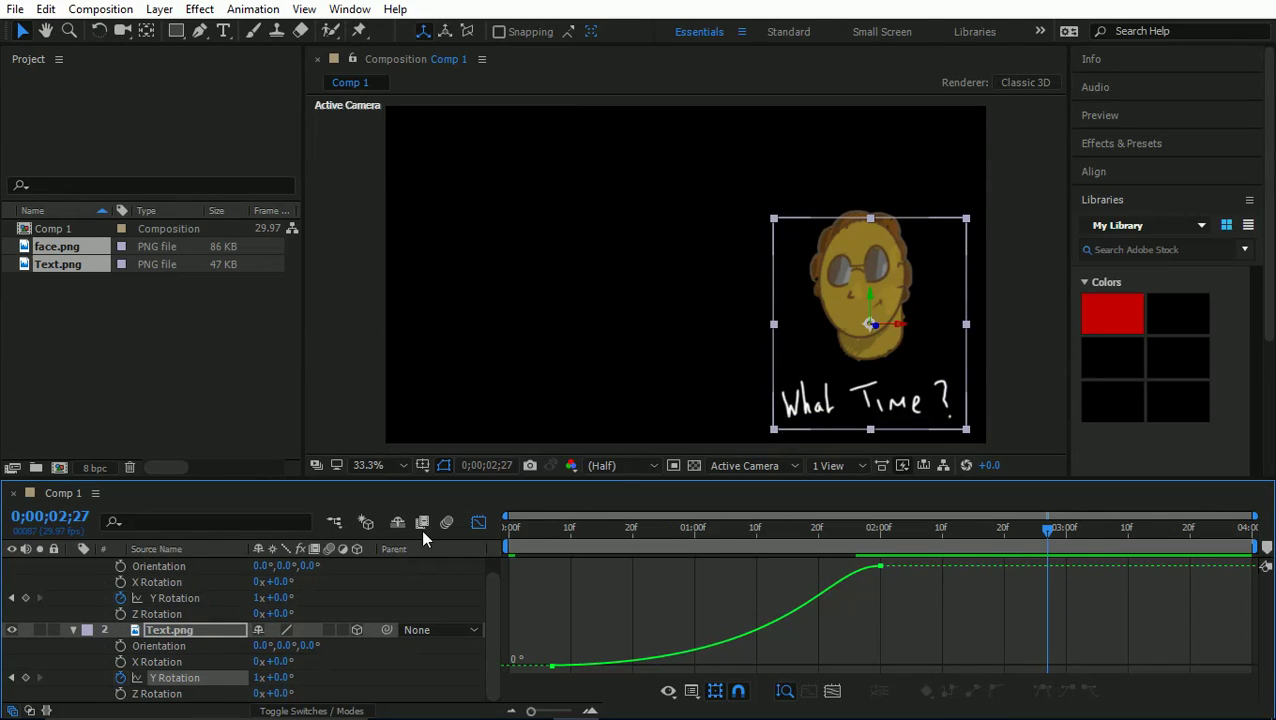
pyautogui.click(475, 520)
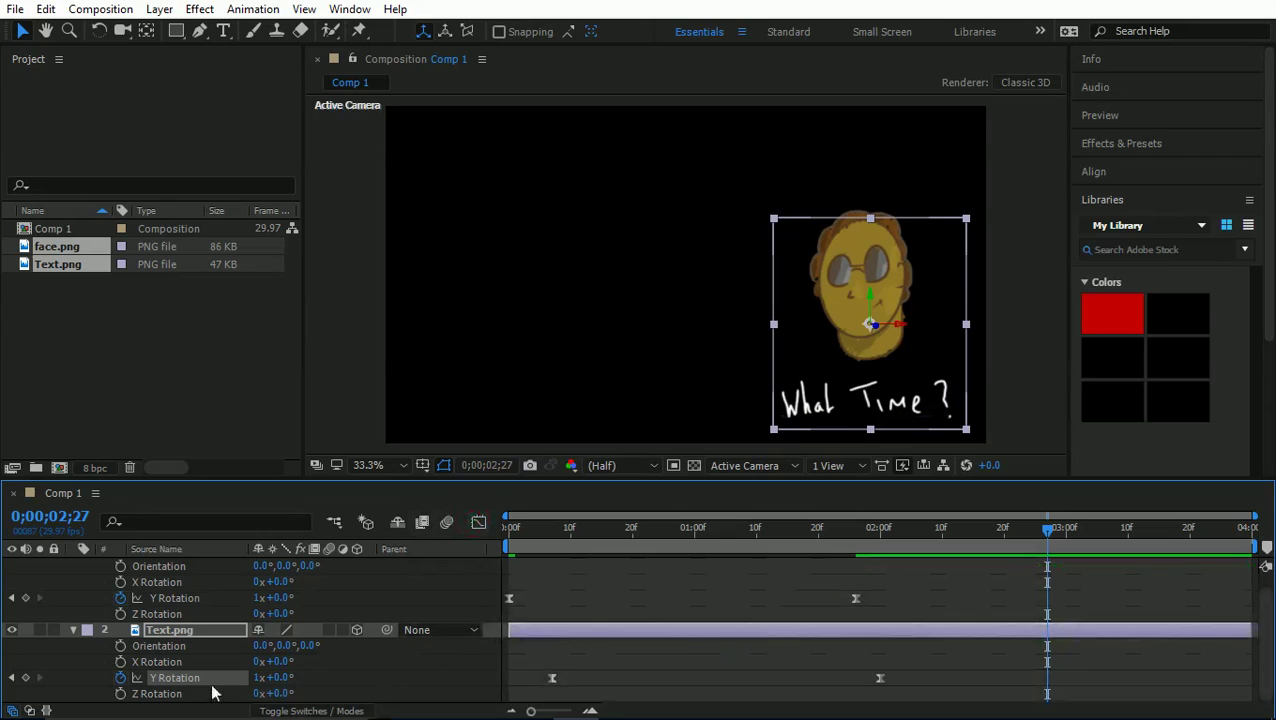
pyautogui.click(170, 599)
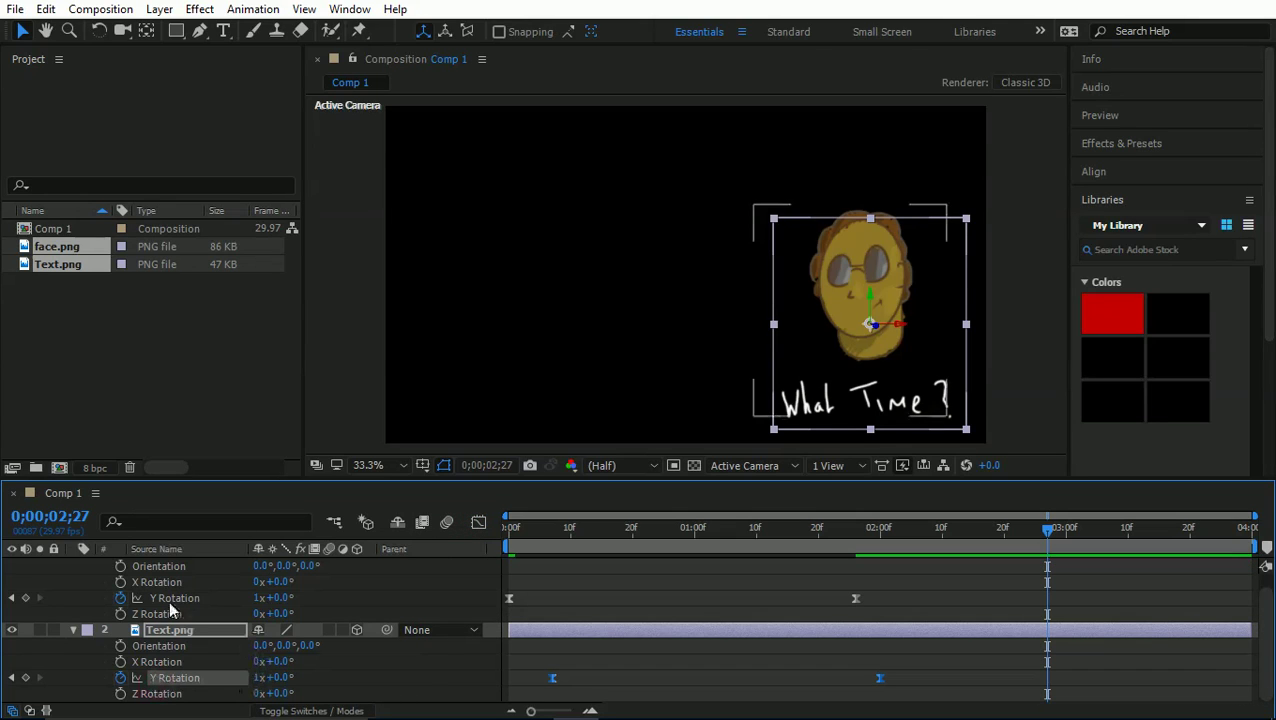
pyautogui.click(120, 598)
# Paste a Y Rotation keyframe at 0;00;00;00, preview the spin, undo, and return to Unreal.
pyautogui.moveTo(558, 525); pyautogui.dragTo(487, 533)
pyautogui.hotkey('ctrl', 'v')
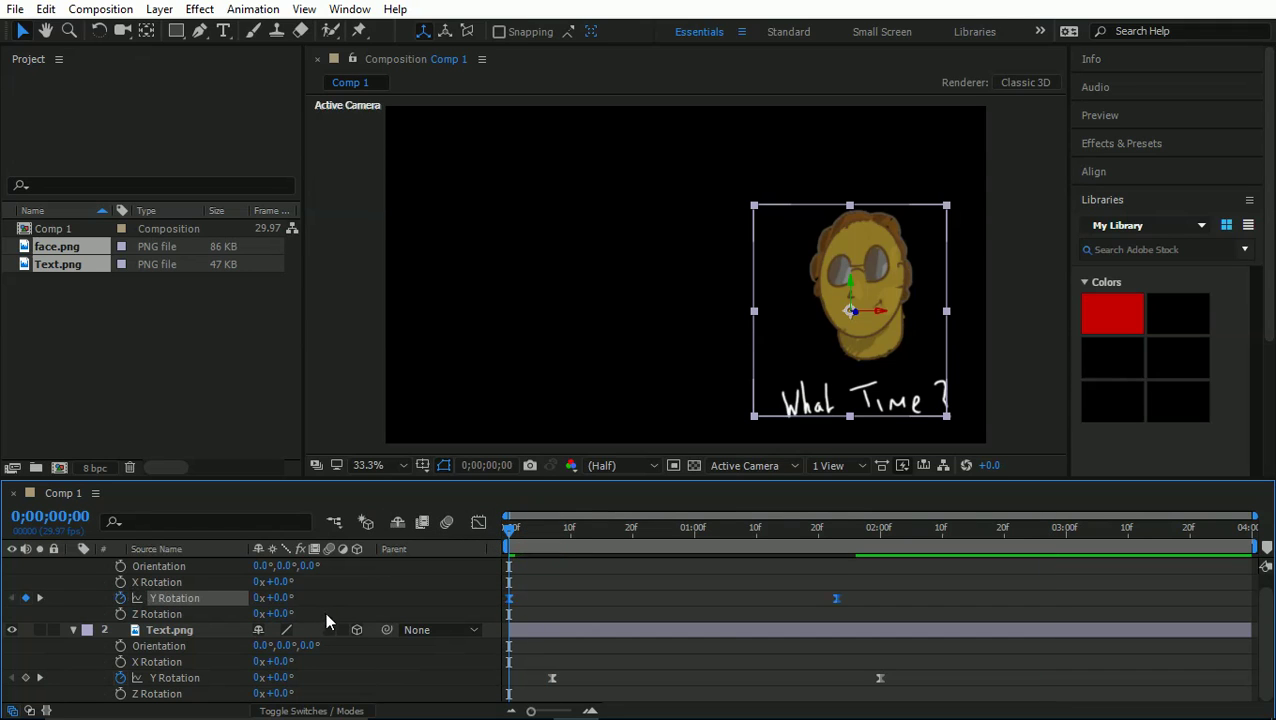
pyautogui.press('space')
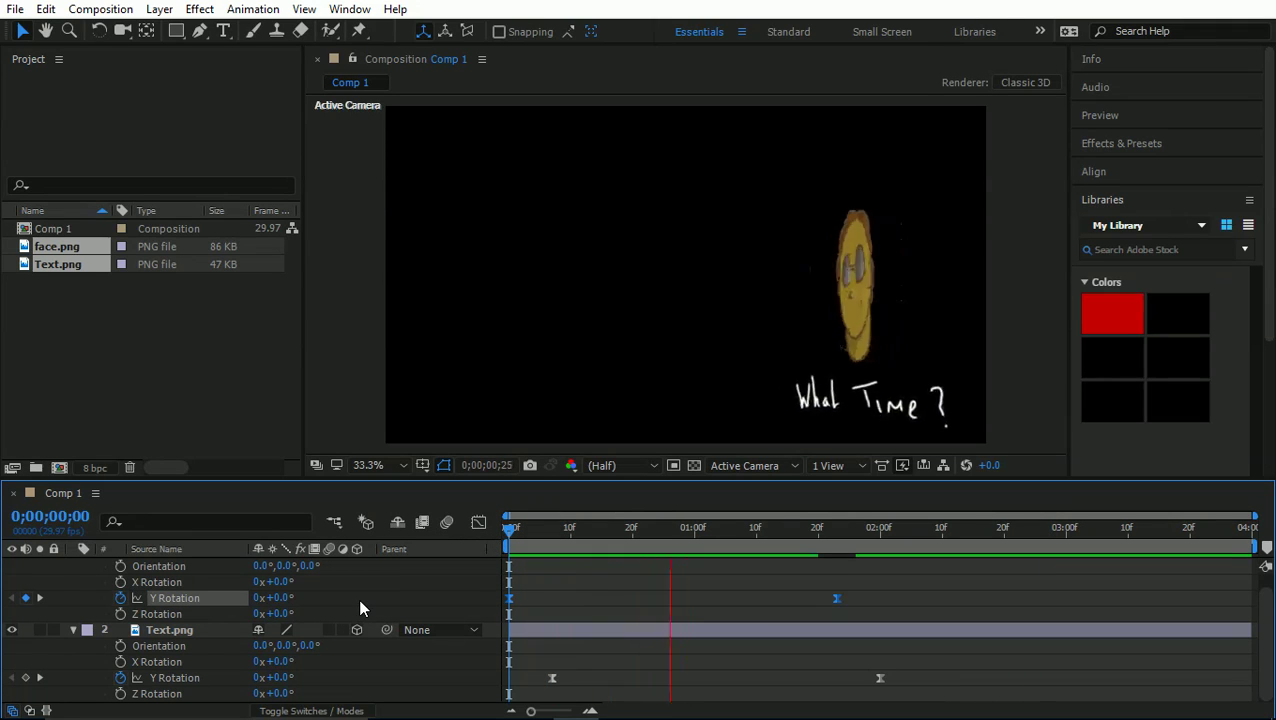
pyautogui.press('space')
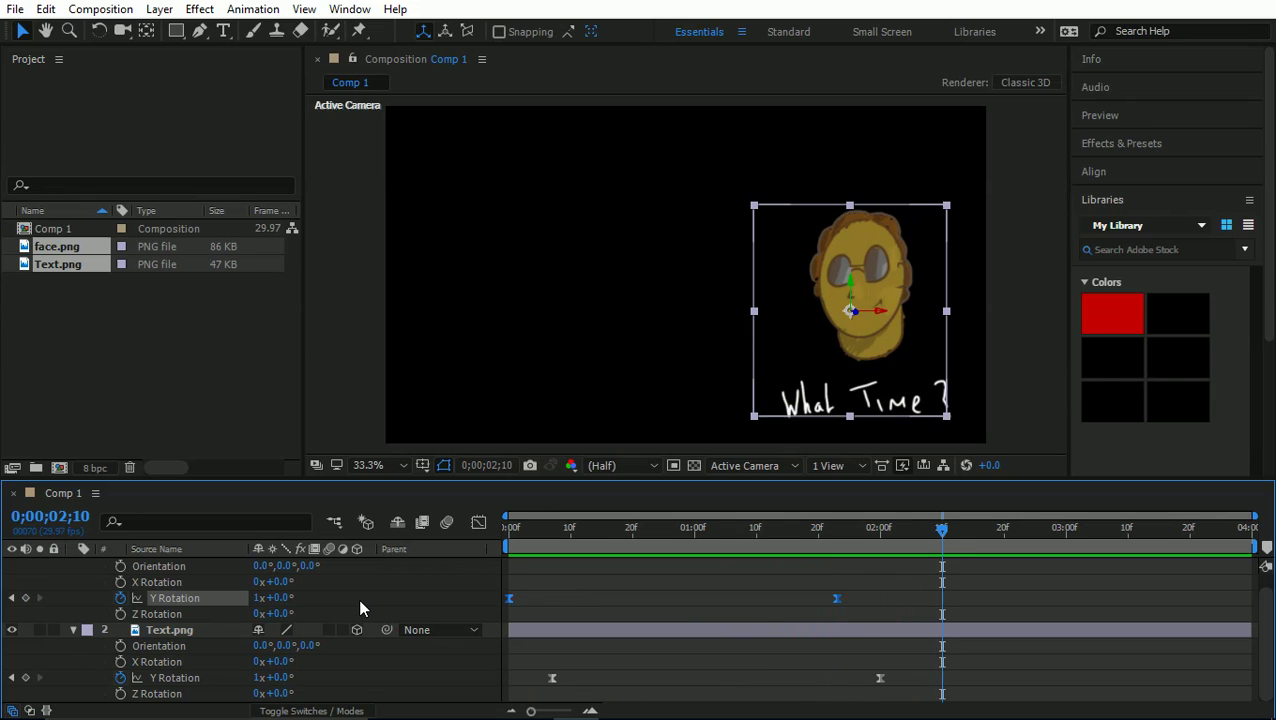
pyautogui.hotkey('ctrl', 'z')
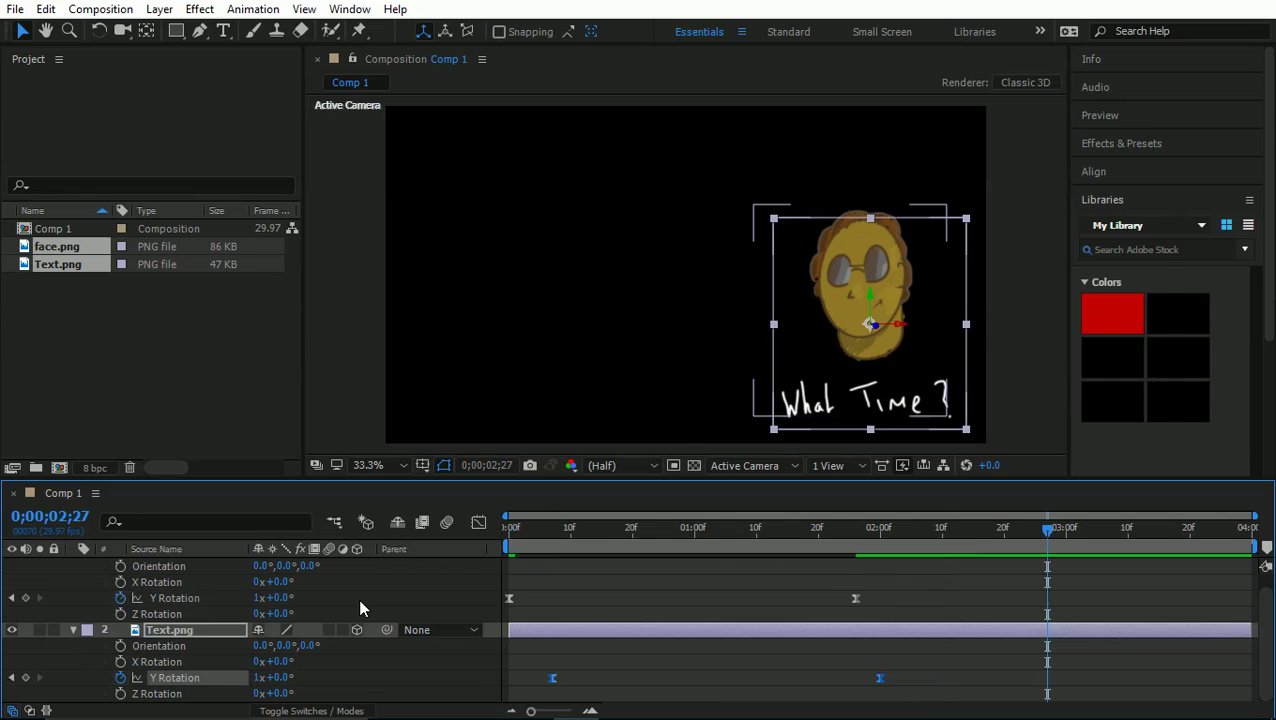
pyautogui.hotkey('alt', 'Tab')
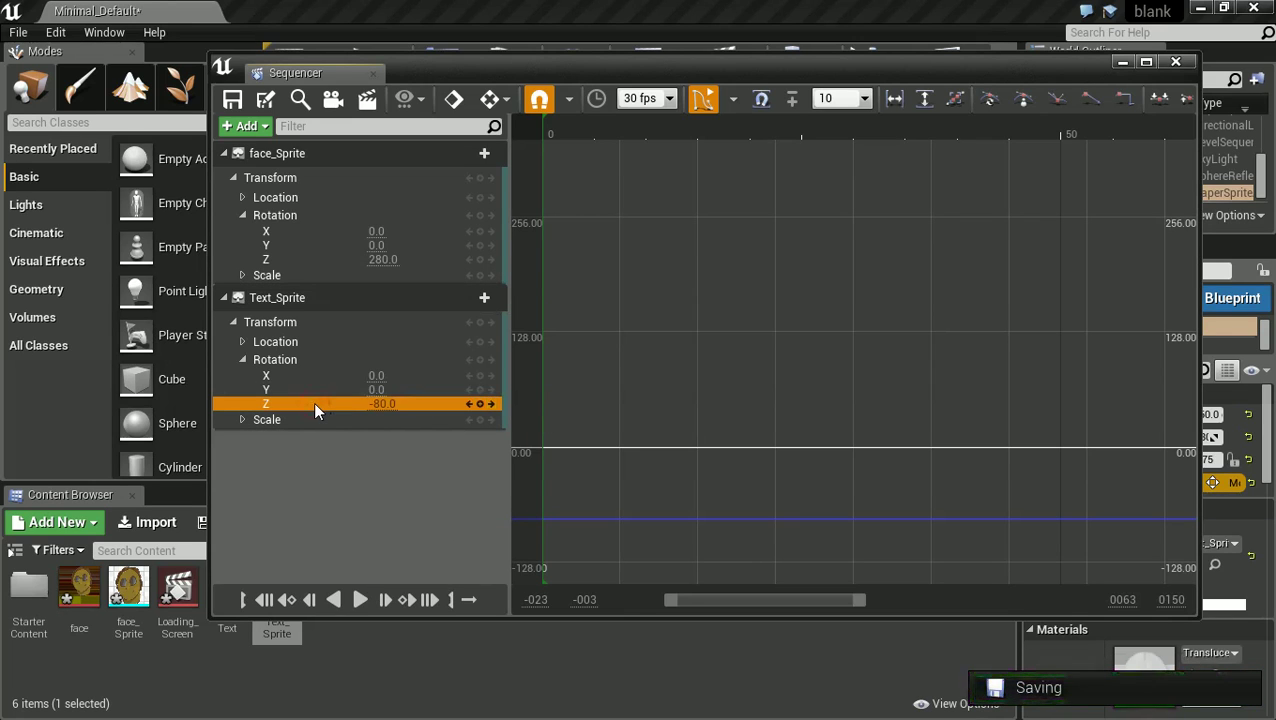
# Check the interpolation of the second key on face_Sprite's Rotation Z curve.
pyautogui.click(308, 259)
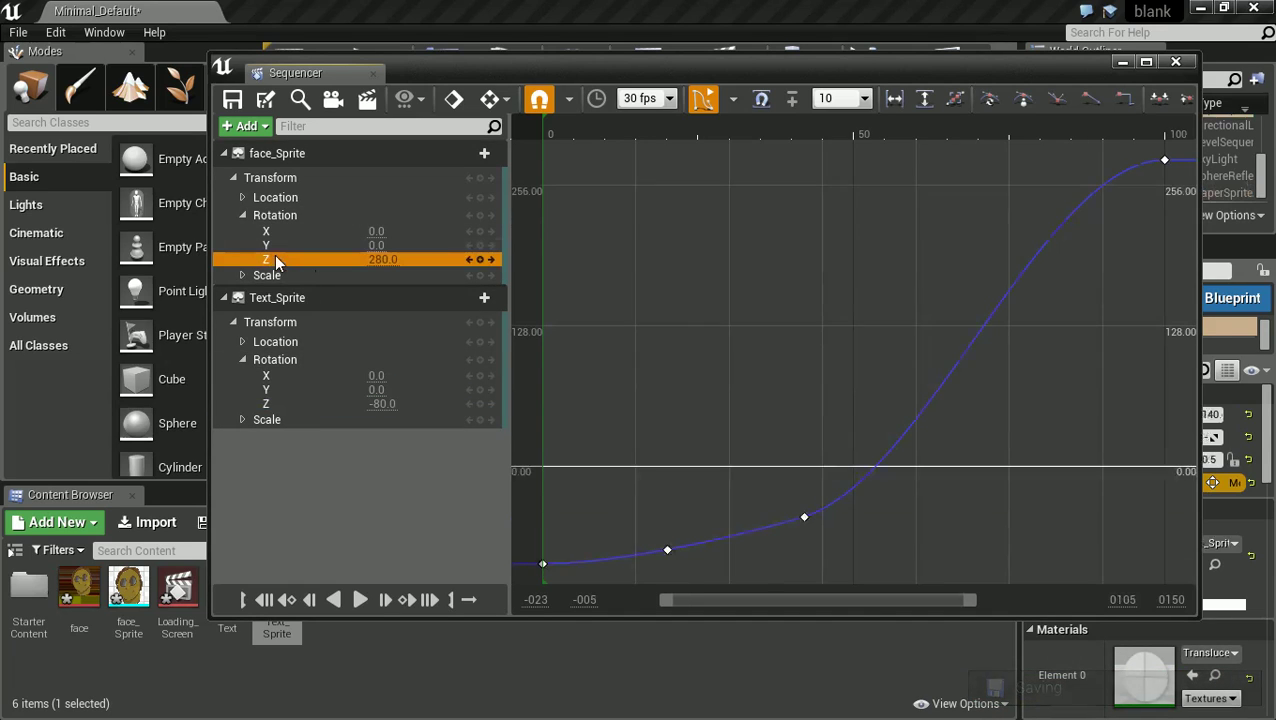
pyautogui.moveTo(649, 556)
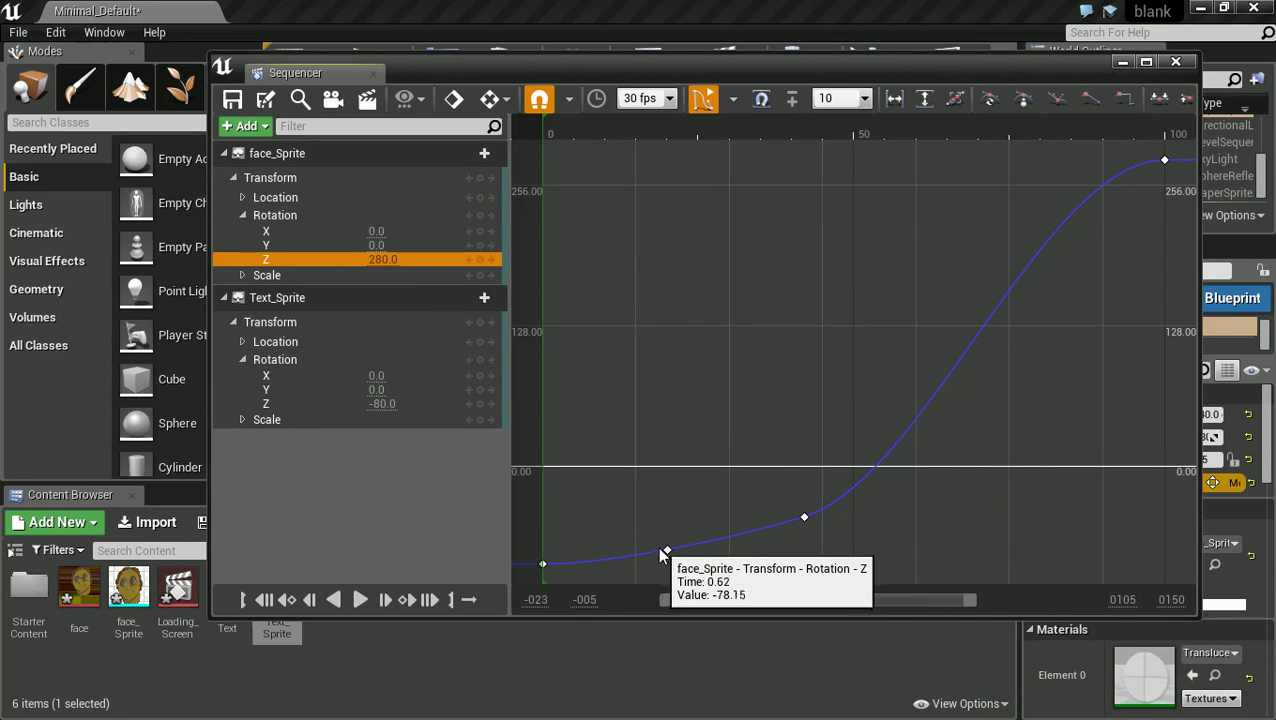
pyautogui.rightClick(668, 552)
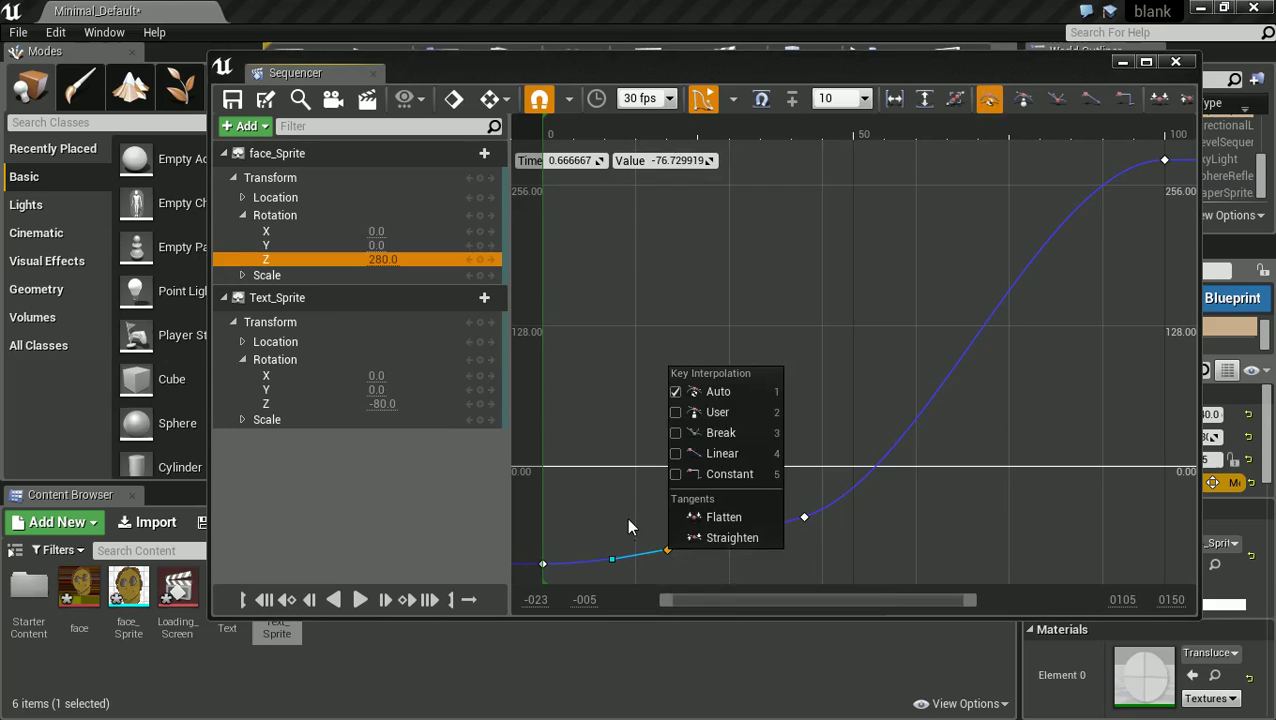
pyautogui.click(628, 522)
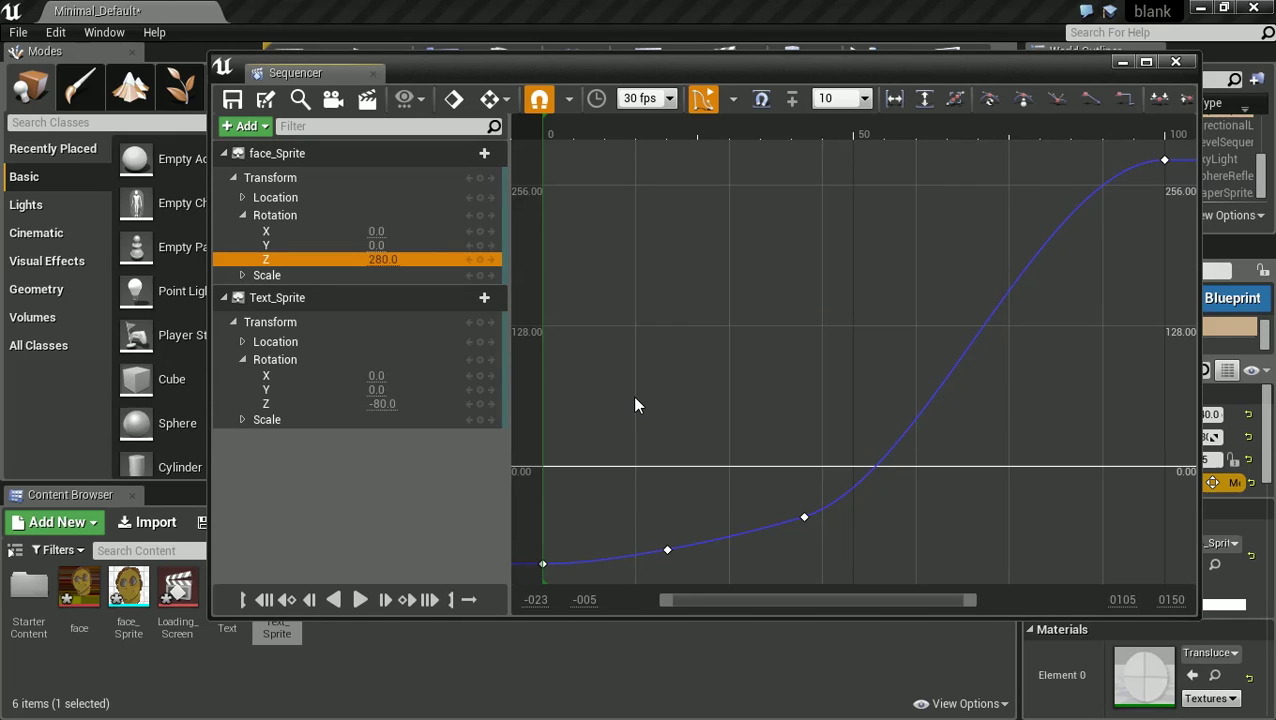
# Compare Text_Sprite's flat and face_Sprite's rising Rotation Z curves, then move to frame 1.
pyautogui.click(325, 405)
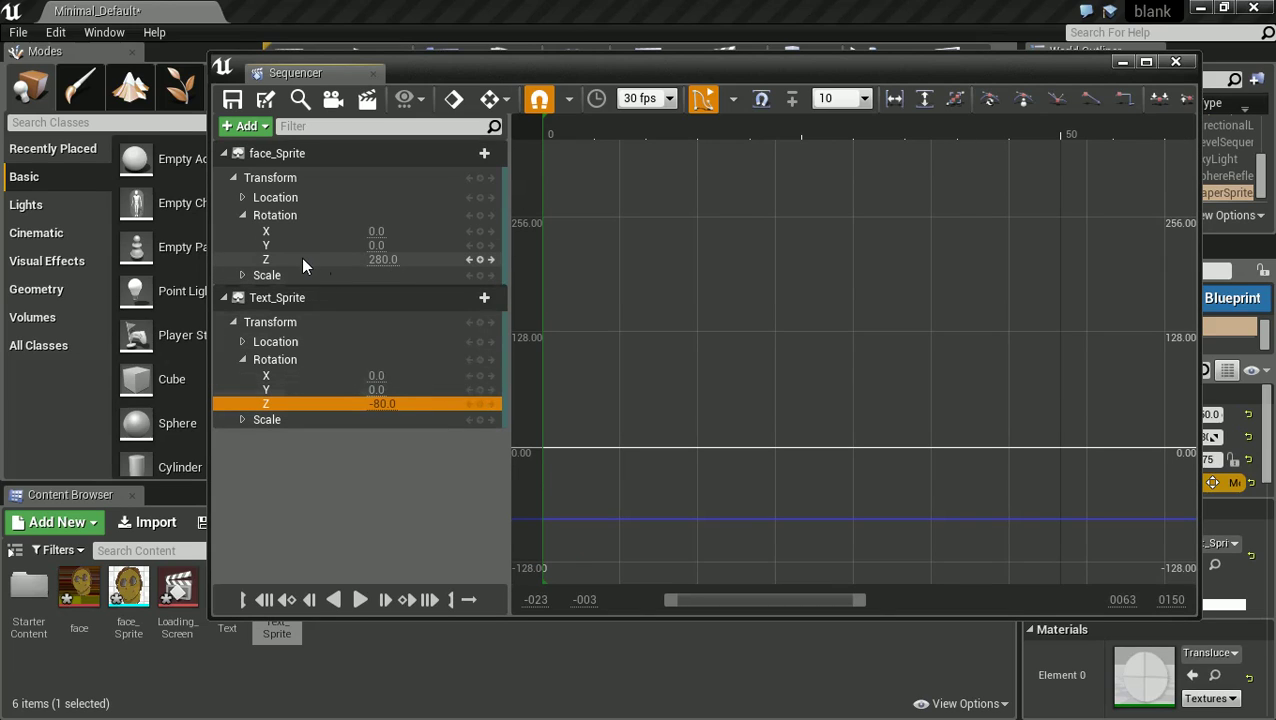
pyautogui.click(366, 260)
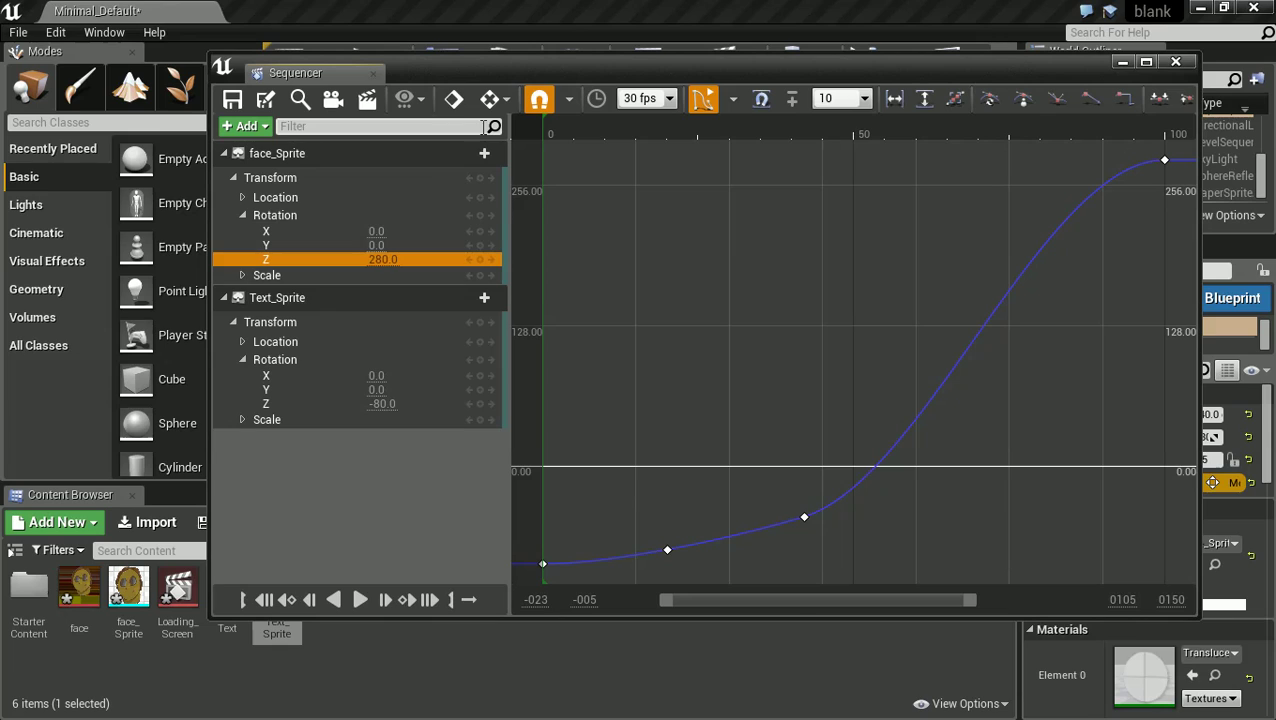
pyautogui.click(284, 404)
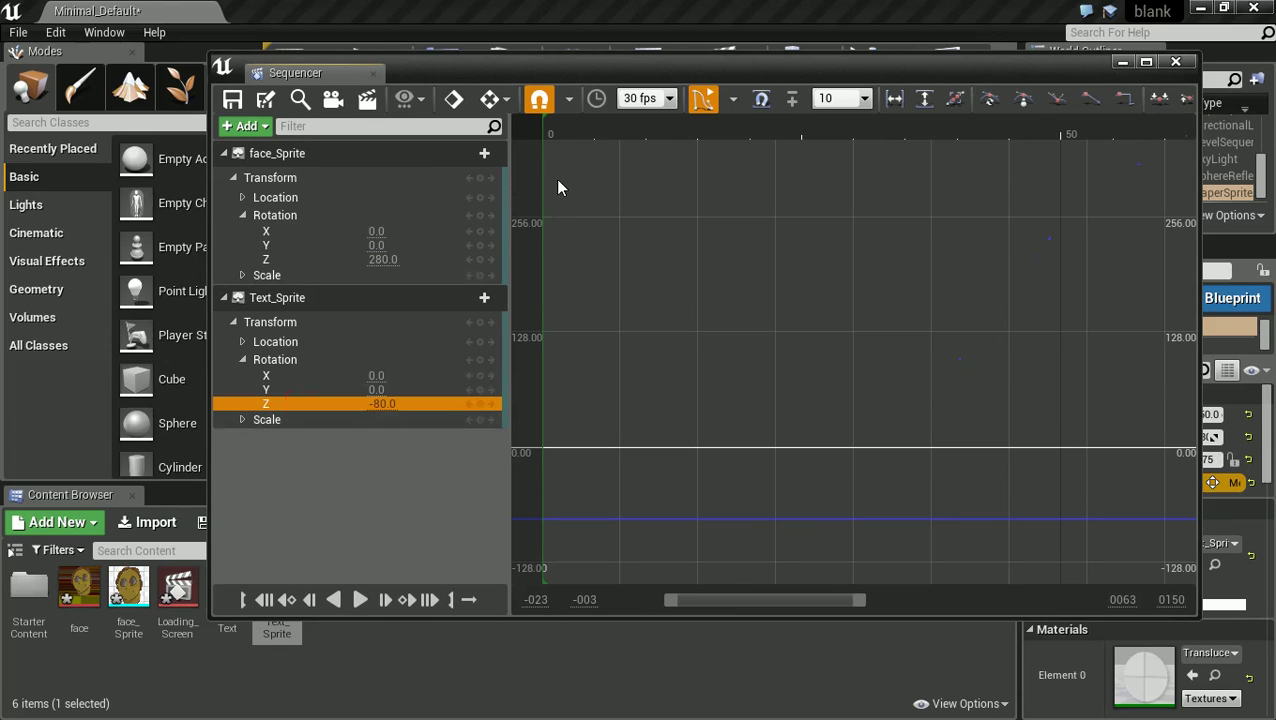
pyautogui.moveTo(552, 128); pyautogui.dragTo(554, 128)
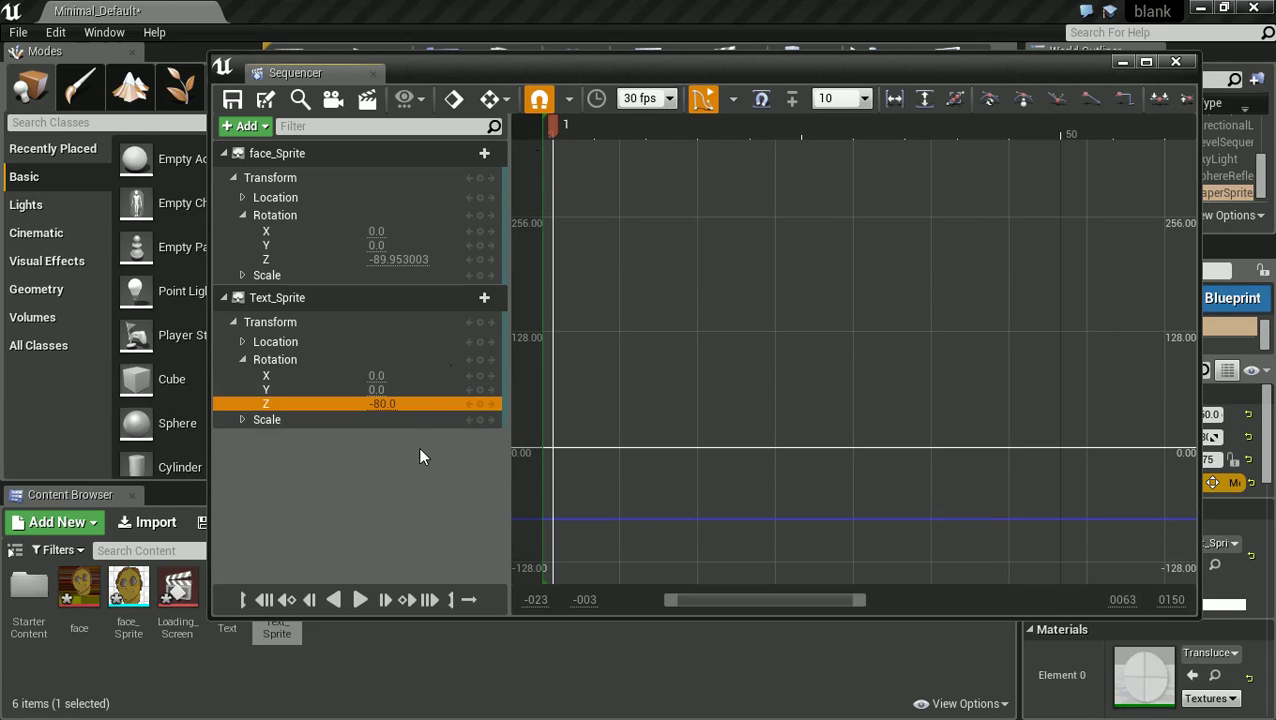
# Key Text_Sprite's Rotation Z at frame 1 and fit the curve view to the keys.
pyautogui.click(481, 405)
pyautogui.click(894, 98)
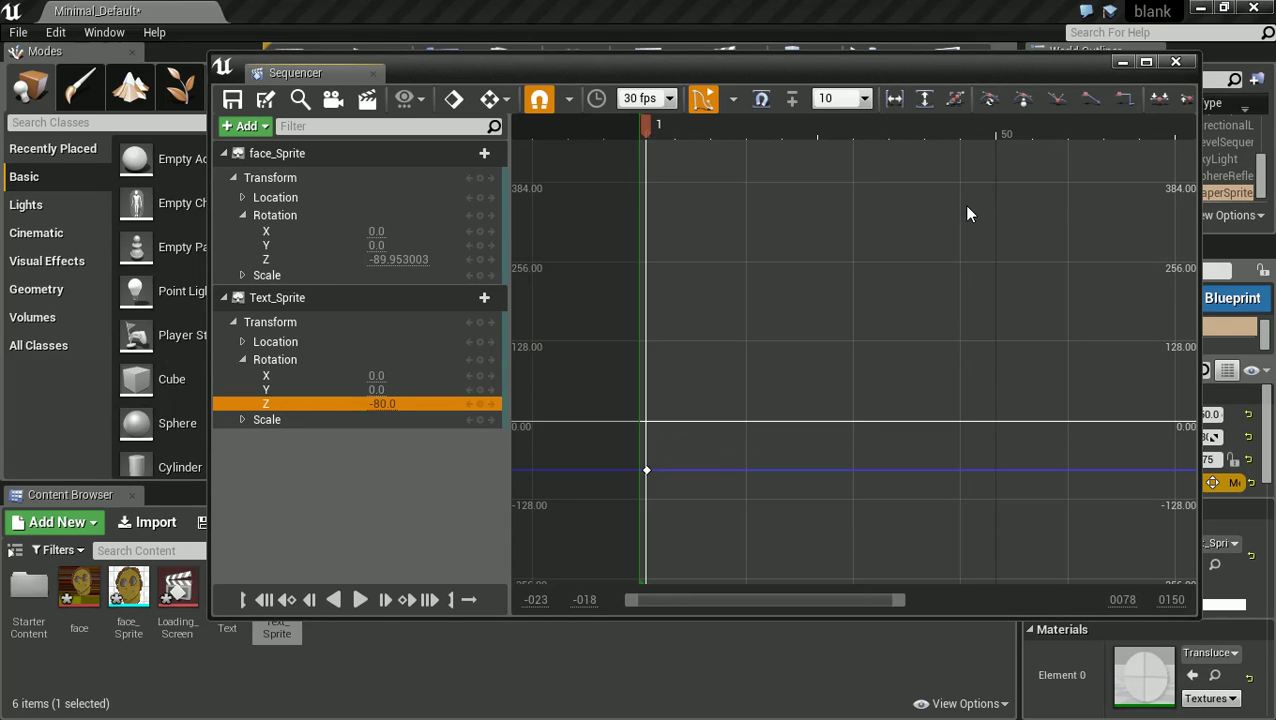
pyautogui.scroll(-2, 911, 219)
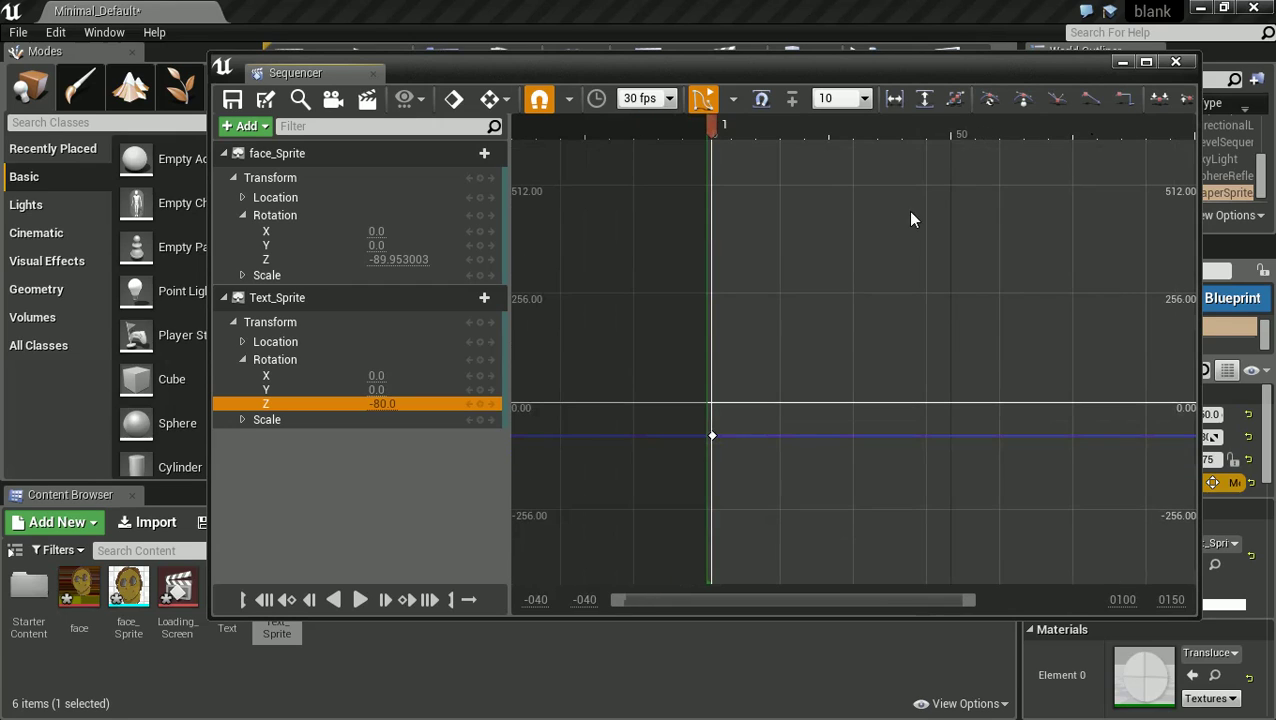
pyautogui.moveTo(937, 265); pyautogui.dragTo(909, 216, button='right')
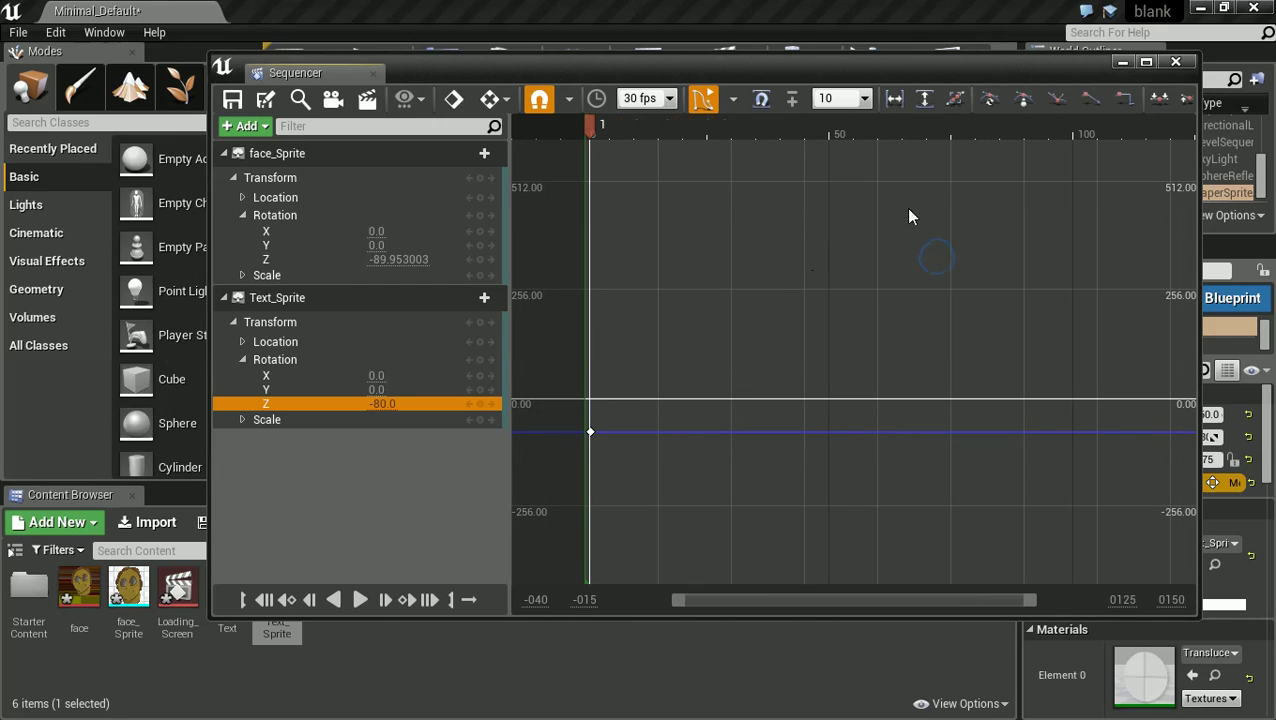
# Add a Text_Sprite Rotation Z key at frame 100 and try adjusting its value.
pyautogui.click(1073, 128)
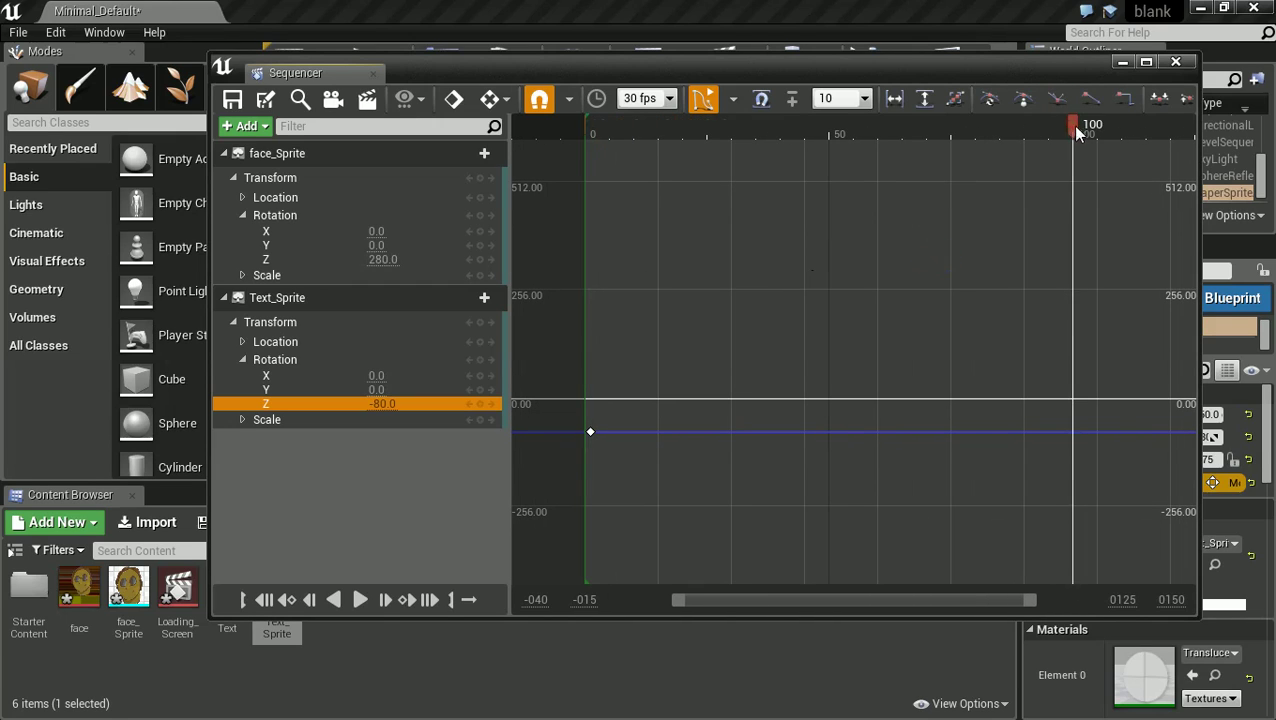
pyautogui.click(480, 404)
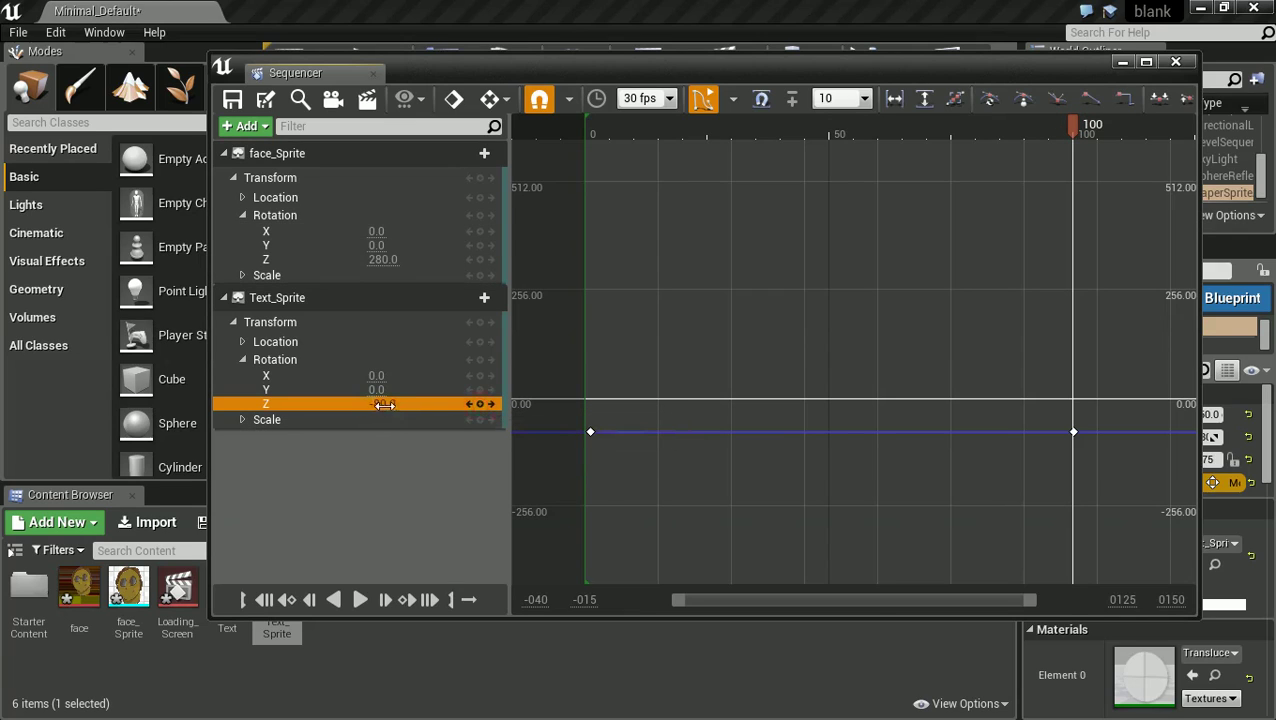
pyautogui.click(385, 404)
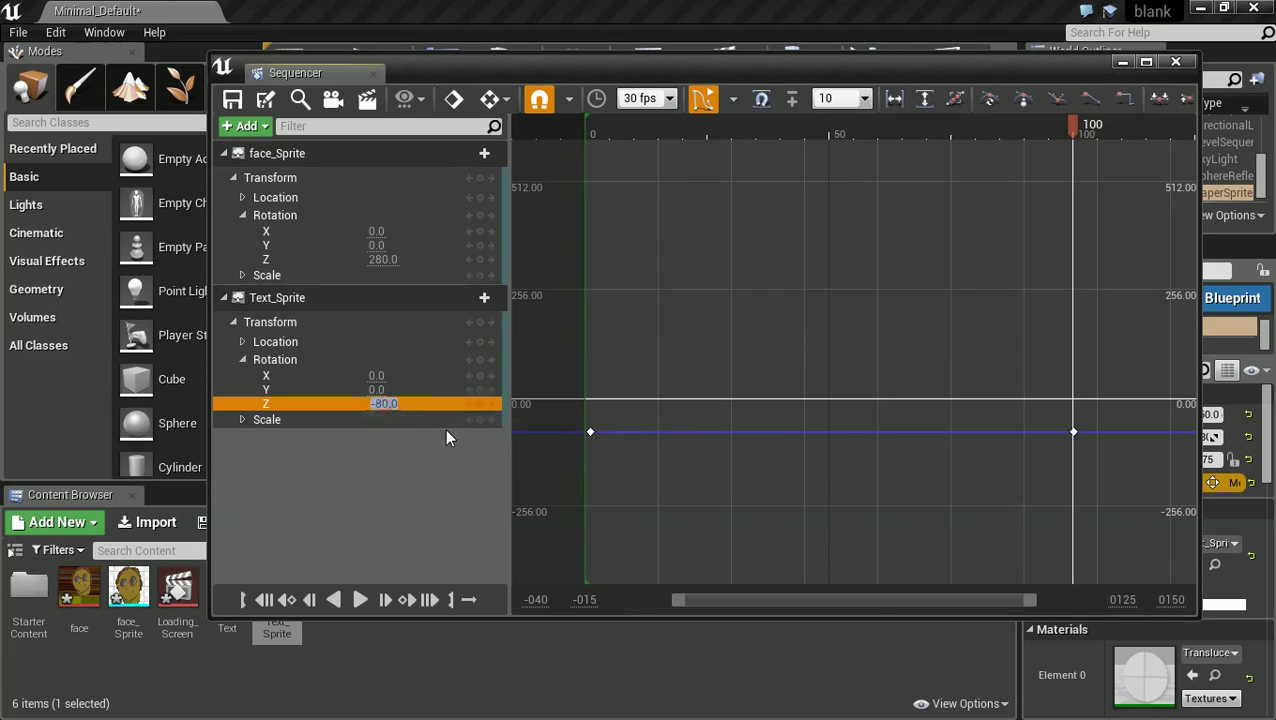
pyautogui.click(381, 425)
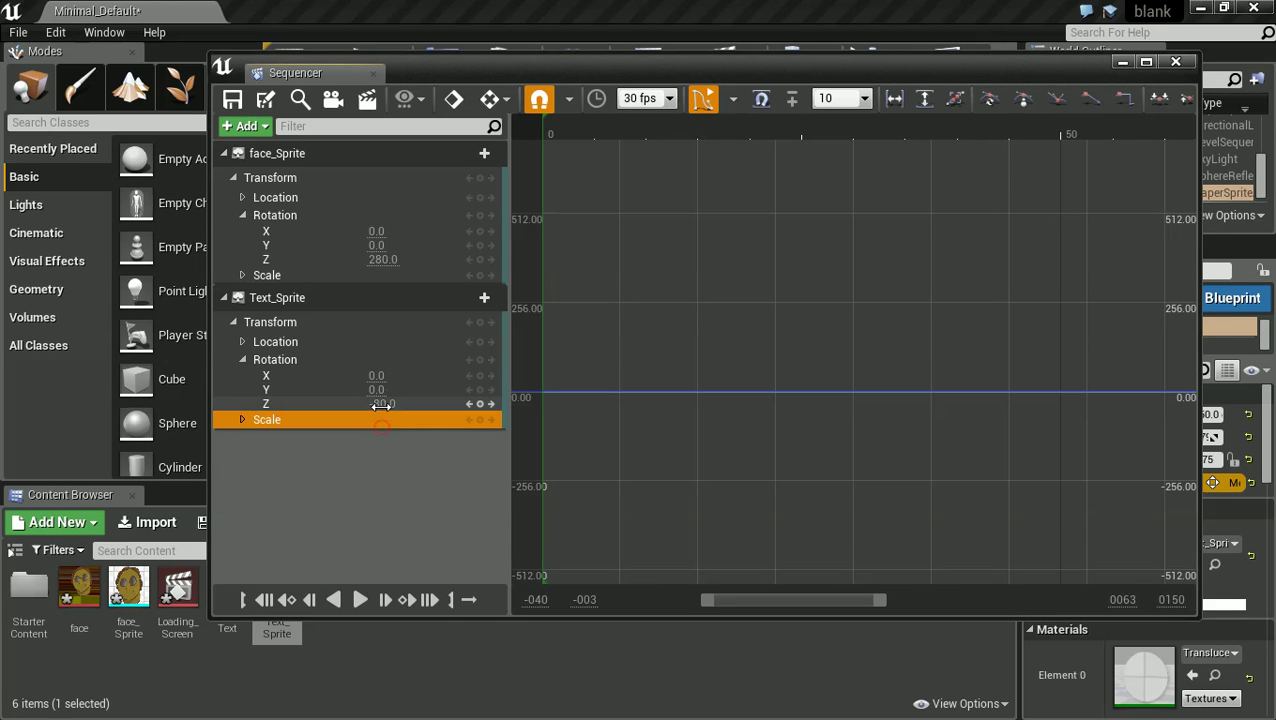
pyautogui.moveTo(380, 404); pyautogui.dragTo(460, 404)
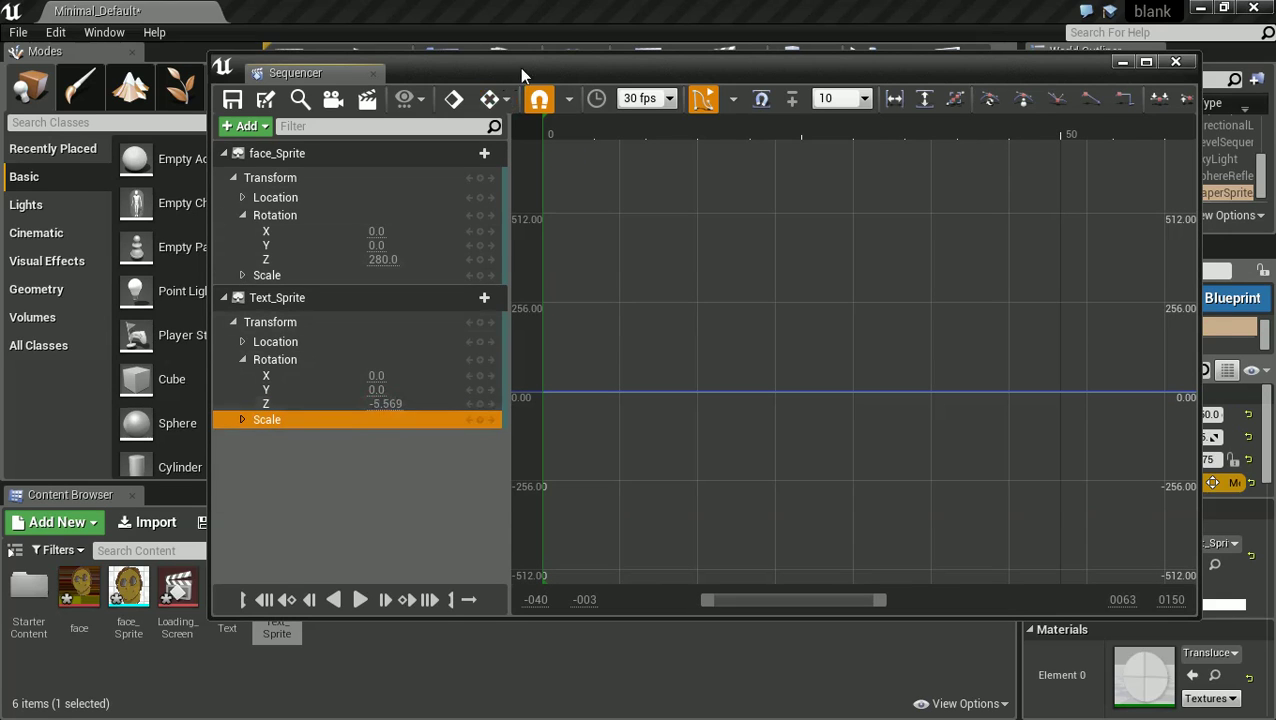
# Rearrange the Sequencer beside the viewport and test rotating the What Time? sprite, undoing each change.
pyautogui.moveTo(519, 68); pyautogui.dragTo(612, 414)
pyautogui.moveTo(500, 493); pyautogui.dragTo(912, 88)
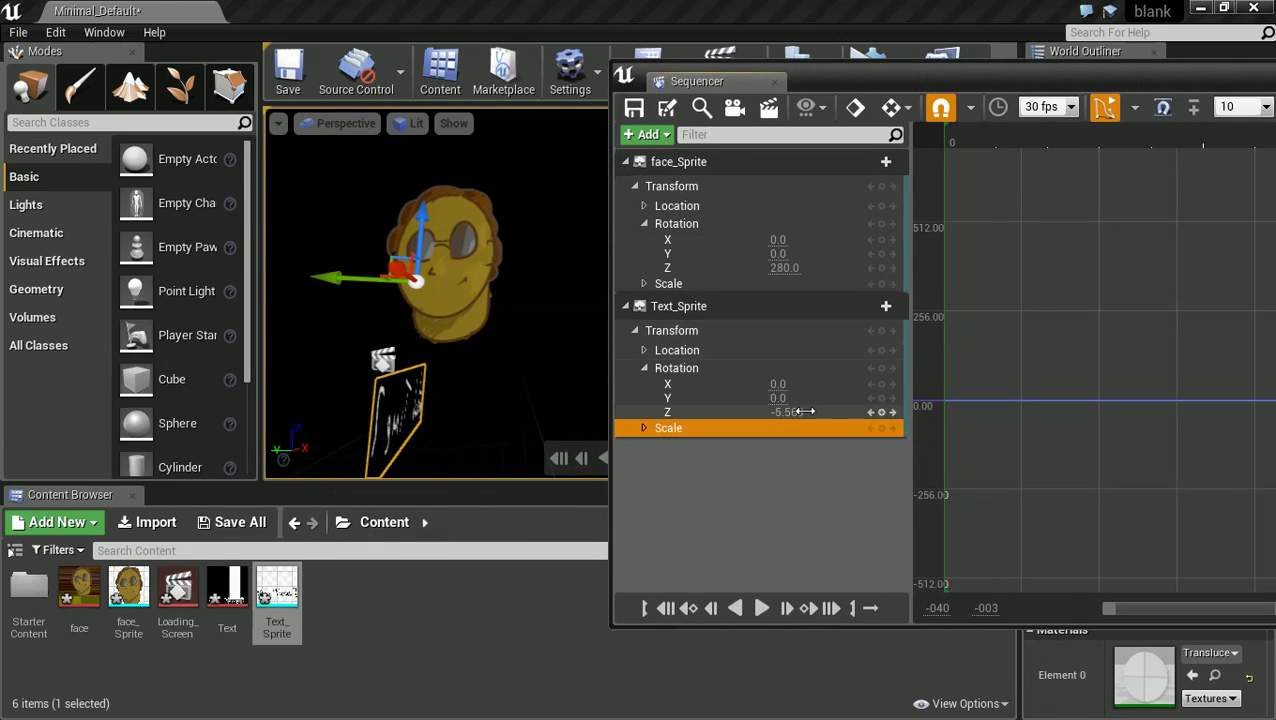
pyautogui.moveTo(790, 411); pyautogui.dragTo(1270, 442)
pyautogui.hotkey('ctrl', 'z')
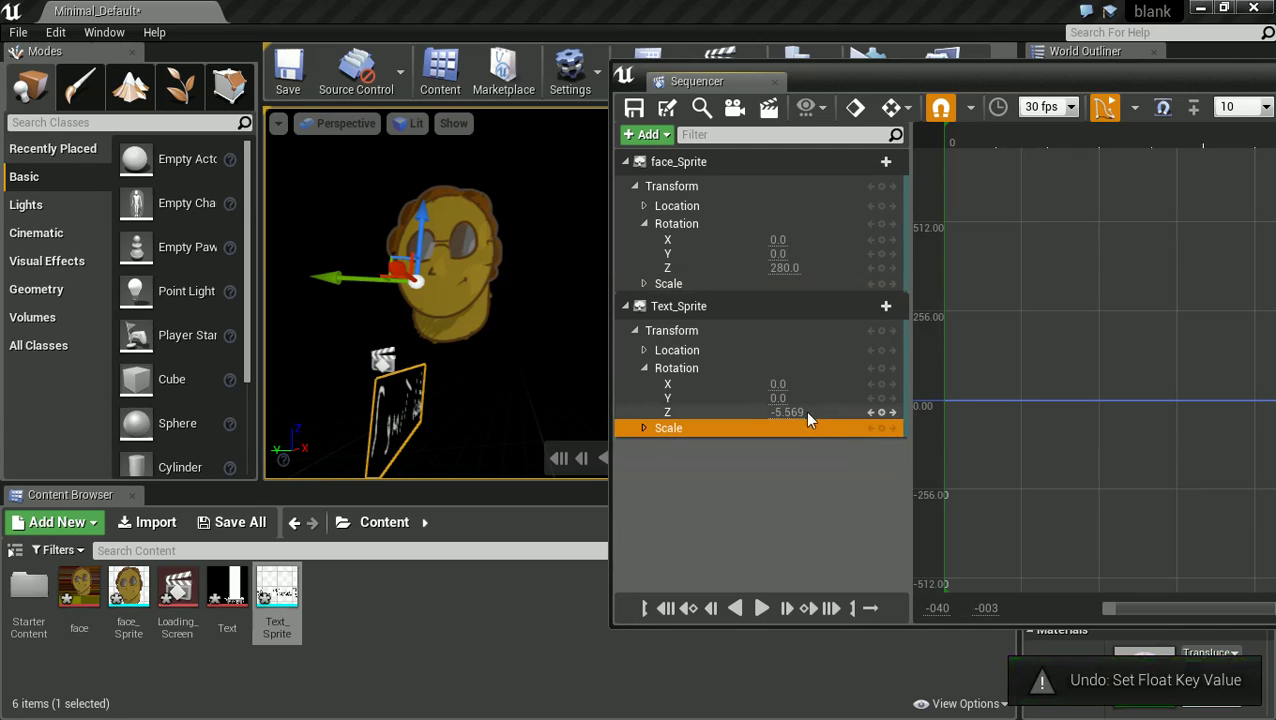
pyautogui.moveTo(885, 412); pyautogui.dragTo(816, 419)
pyautogui.hotkey('ctrl', 'z')
# Enter 280 as the Z rotation at frame 100 and move the Sequencer back left.
pyautogui.click(790, 413)
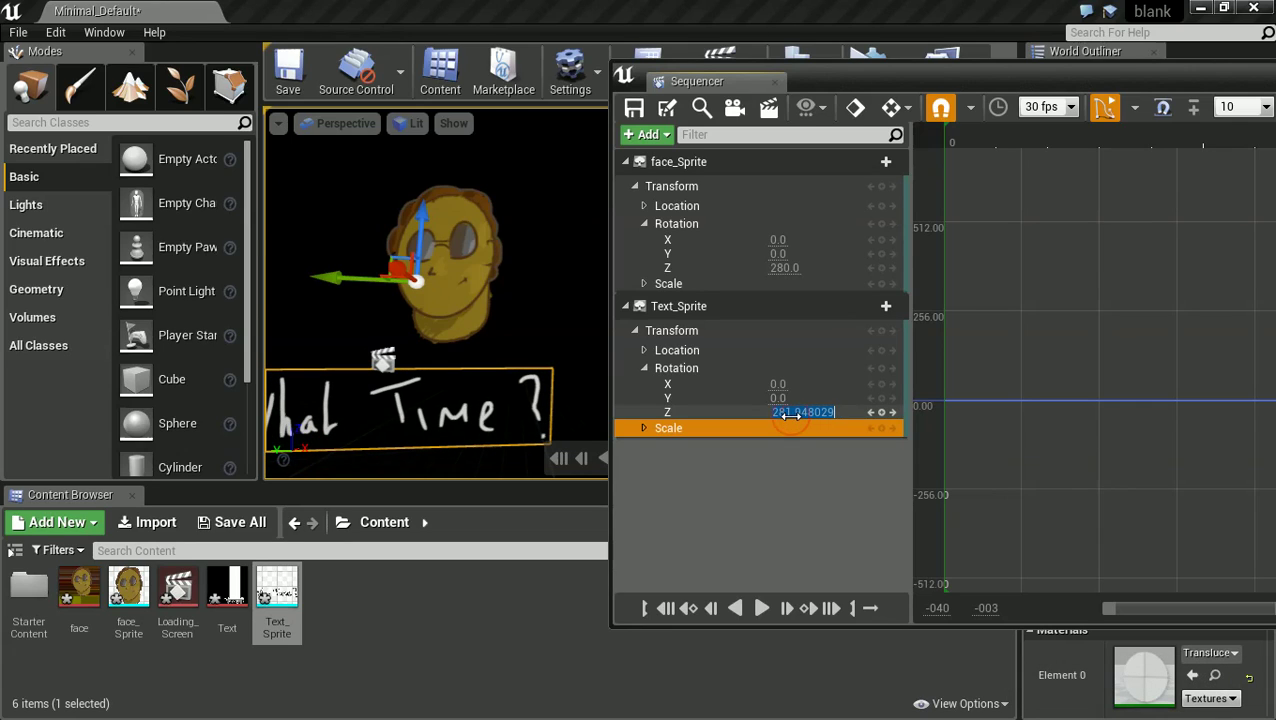
pyautogui.write('280')
pyautogui.press('Return')
pyautogui.click(765, 482)
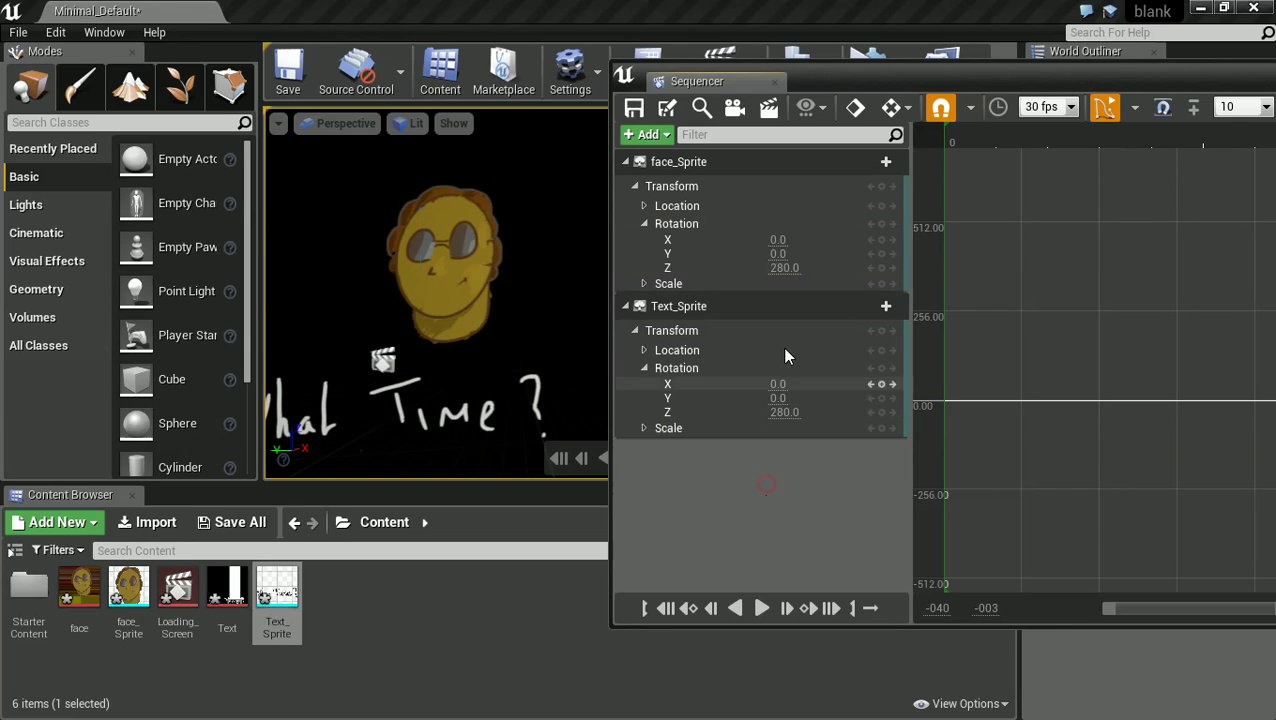
pyautogui.moveTo(853, 80); pyautogui.dragTo(365, 68)
# Display Text_Sprite's Rotation Z S-curve from -80 to 280 and open the 30 fps snapping list.
pyautogui.click(615, 98)
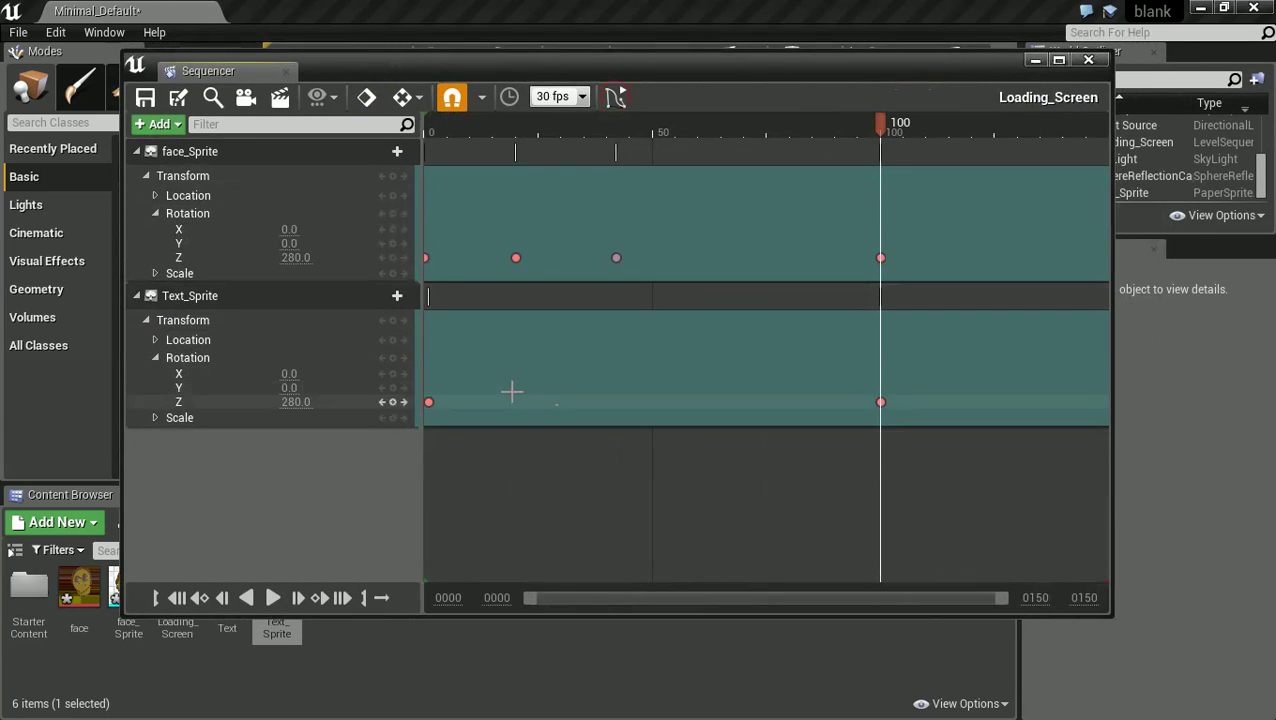
pyautogui.click(615, 98)
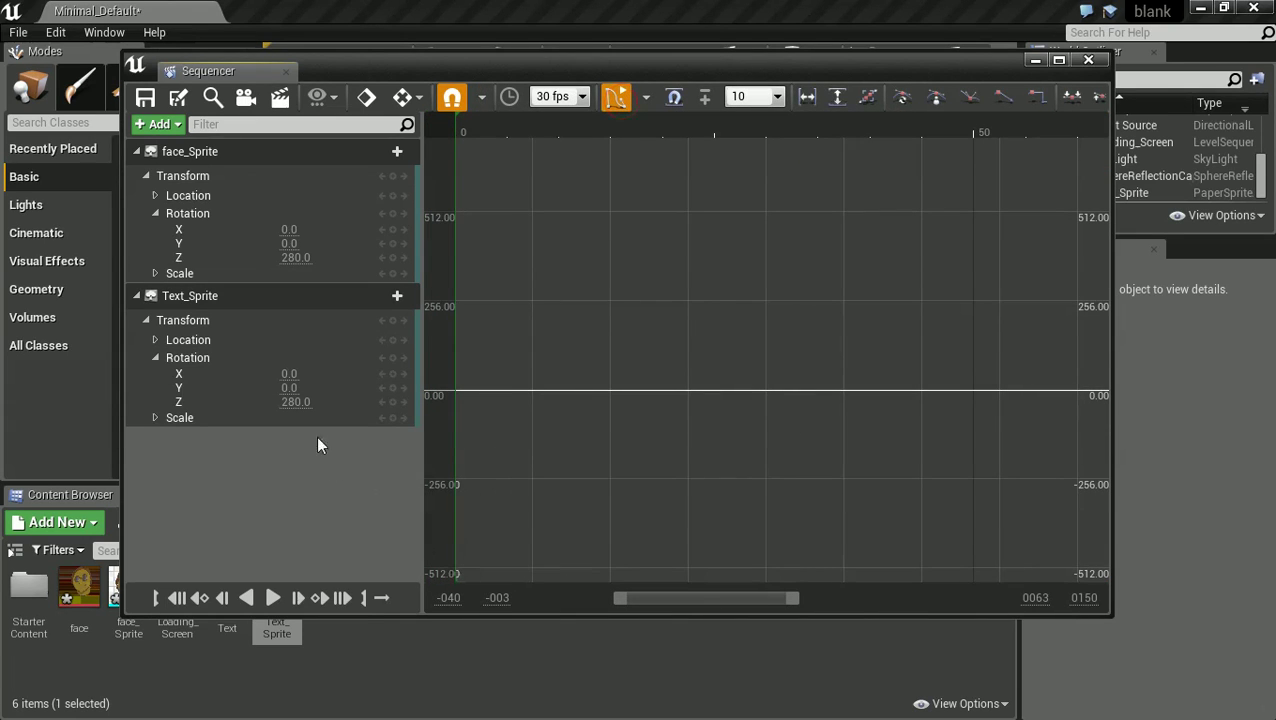
pyautogui.click(203, 406)
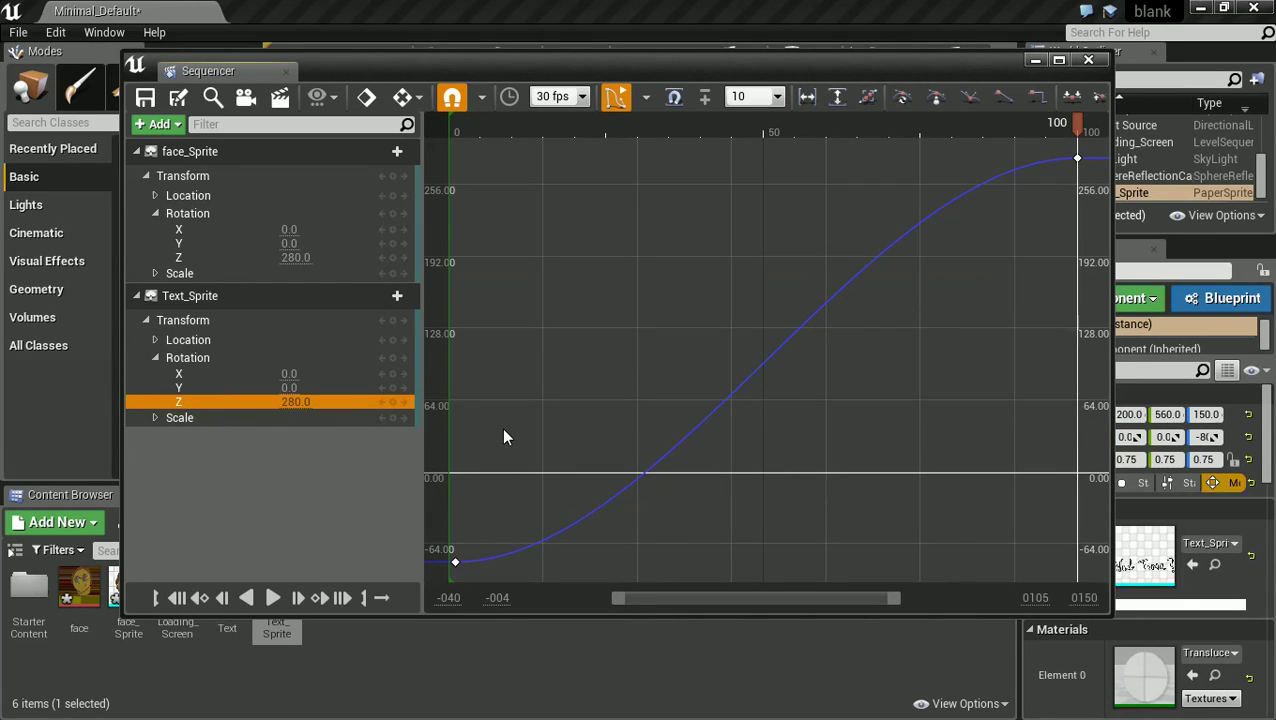
pyautogui.click(582, 97)
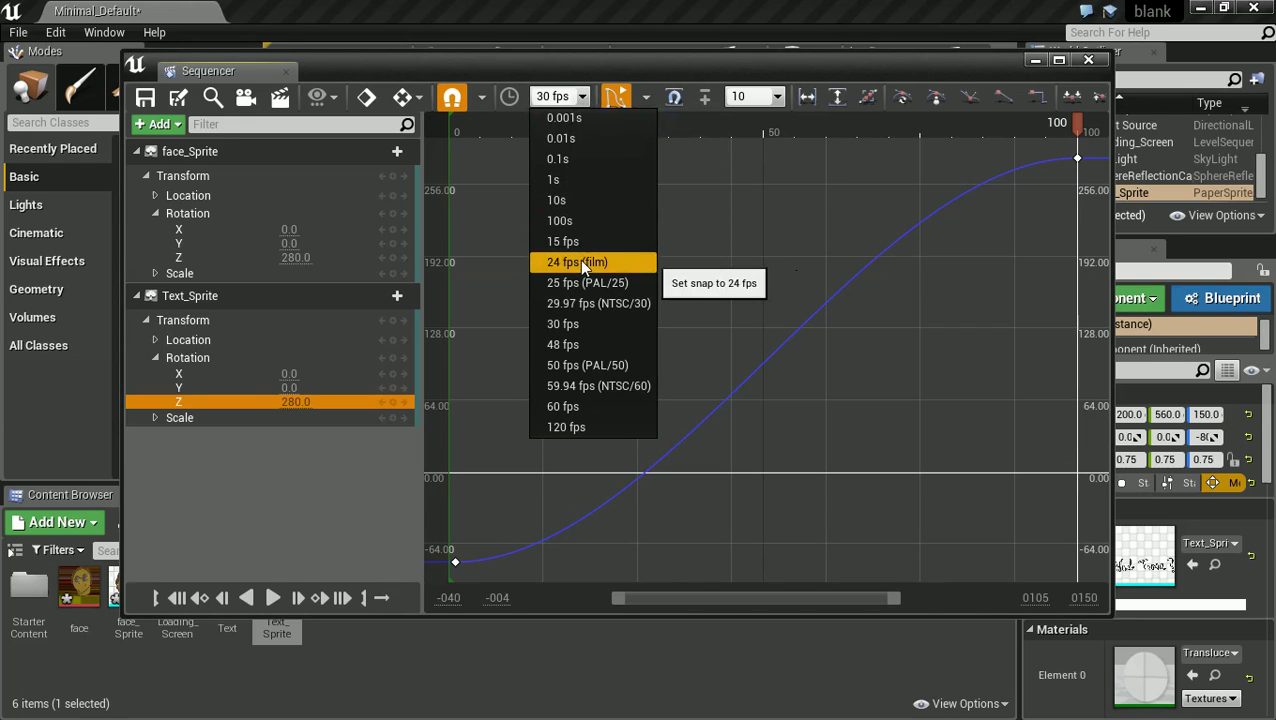
# Switch the sequence to 60 fps, then to 120 fps, and move the Sequencer down.
pyautogui.click(571, 407)
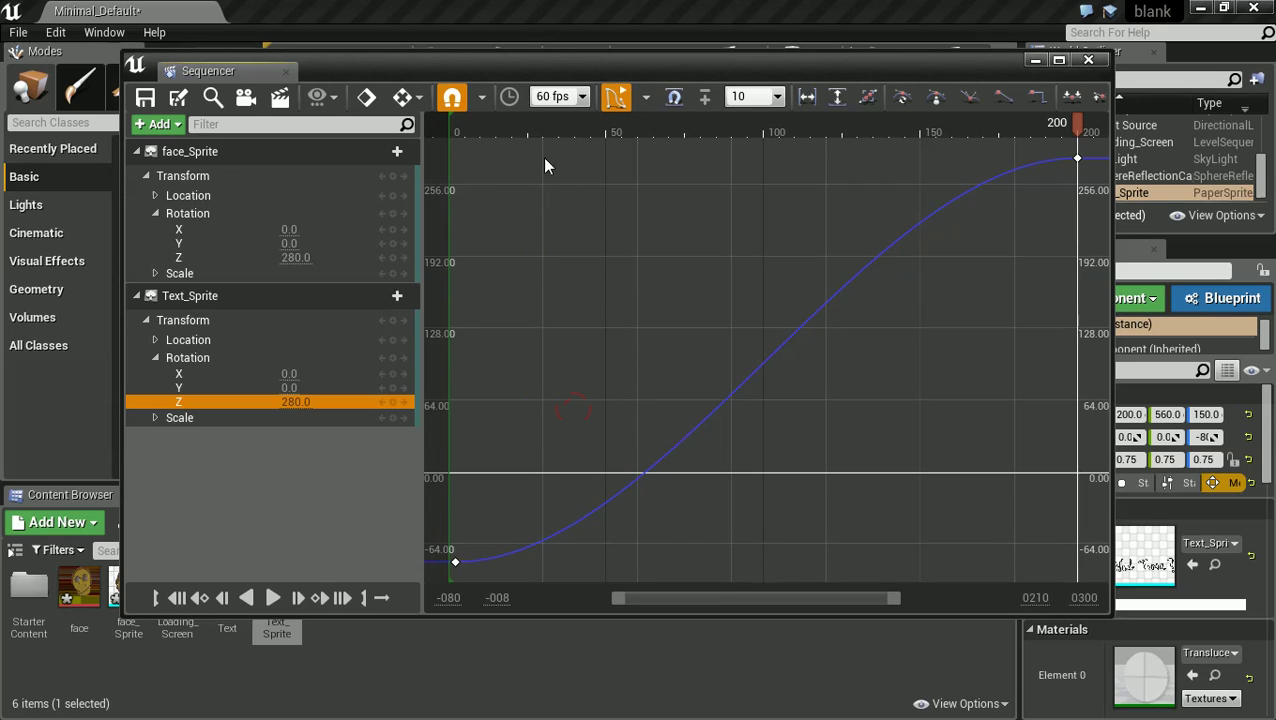
pyautogui.click(563, 96)
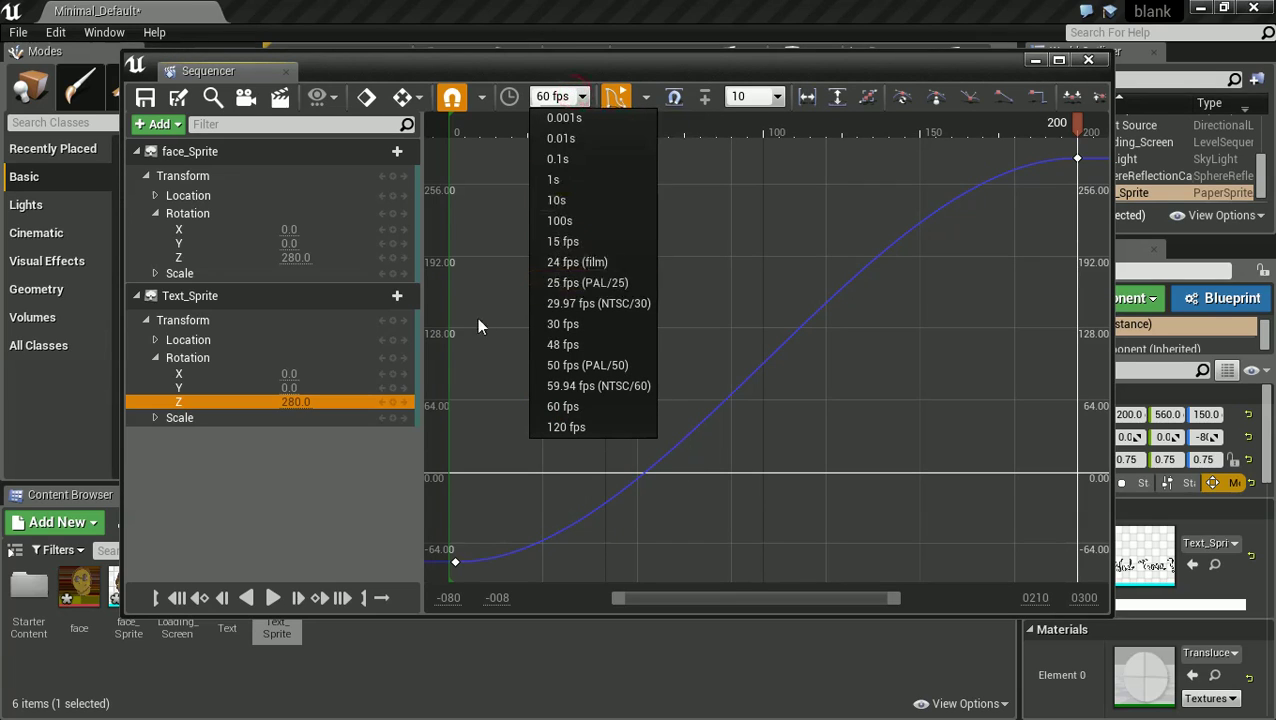
pyautogui.click(574, 427)
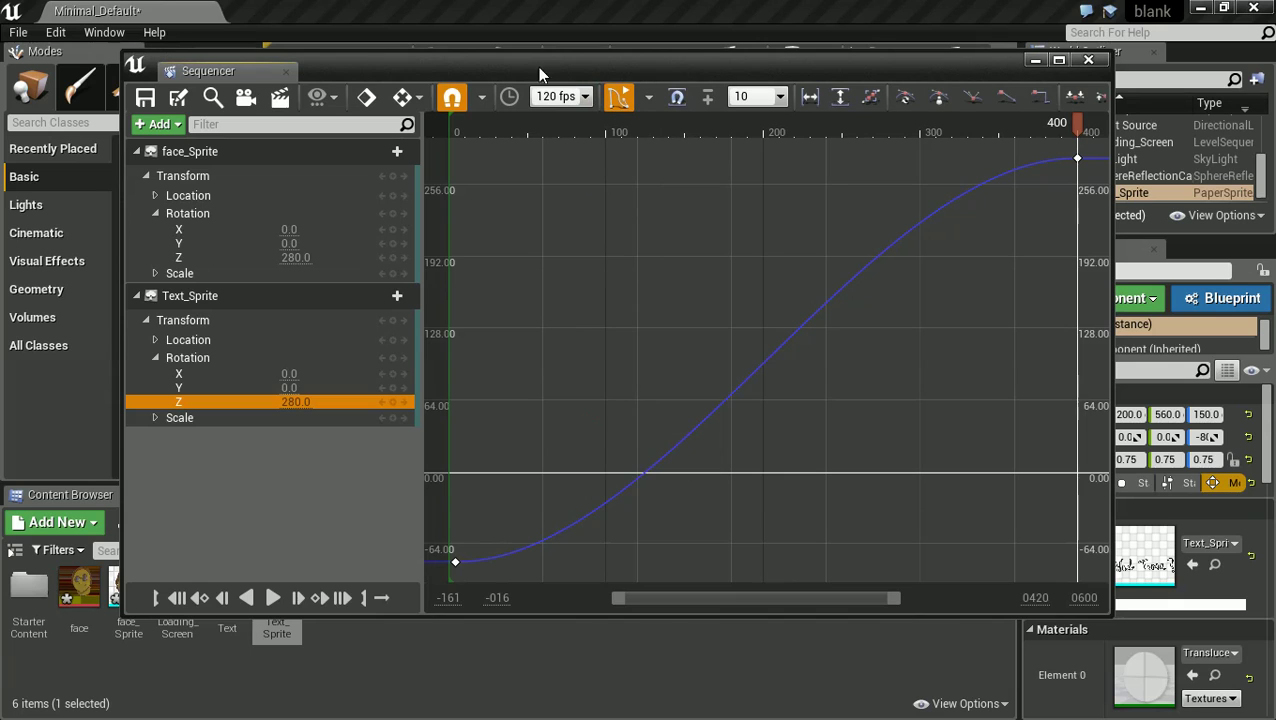
pyautogui.moveTo(537, 67); pyautogui.dragTo(726, 519)
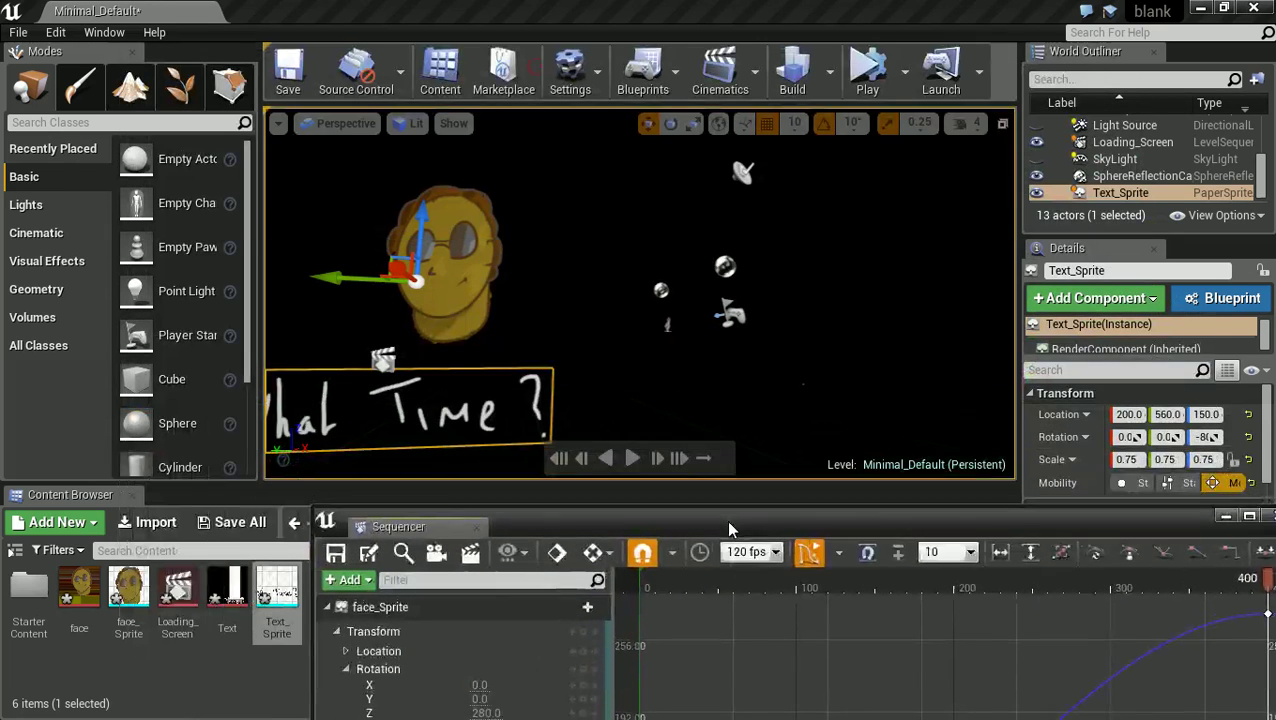
# Start and pause Simulate, then rewind and play the sequence briefly.
pyautogui.click(867, 72)
pyautogui.click(867, 75)
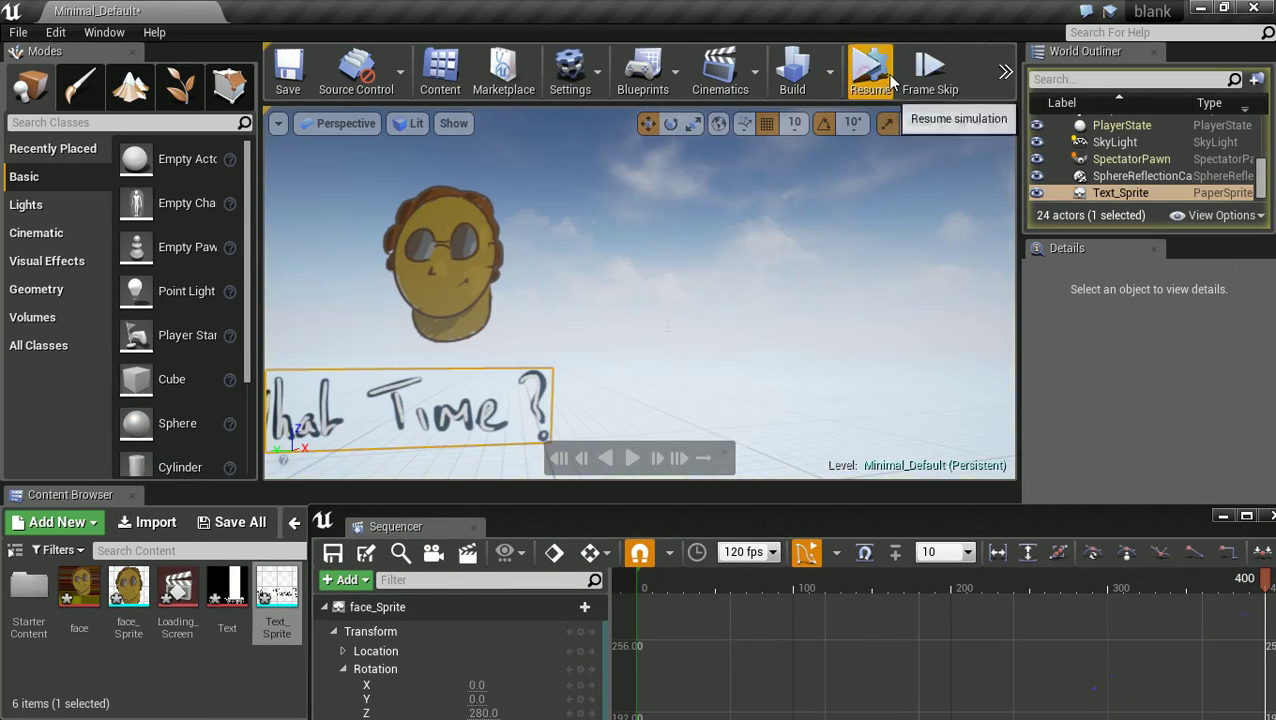
pyautogui.moveTo(701, 526); pyautogui.dragTo(922, 95)
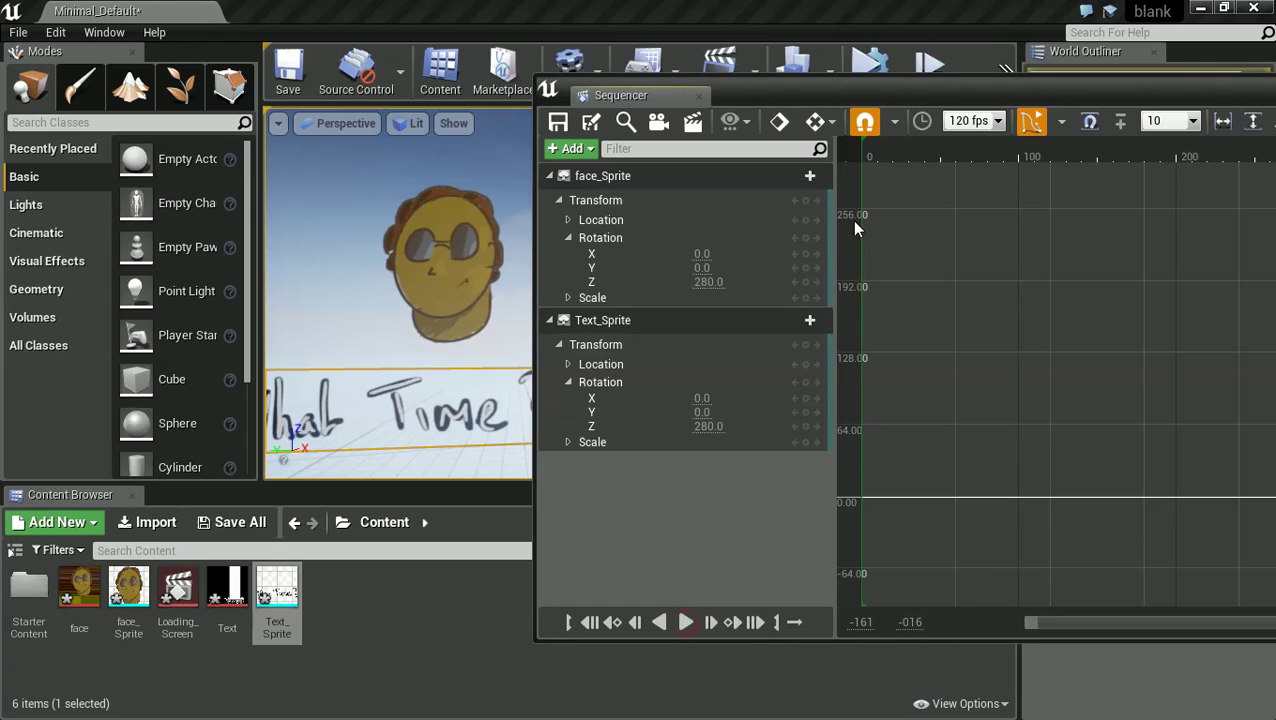
pyautogui.moveTo(882, 146); pyautogui.dragTo(861, 158)
pyautogui.click(685, 622)
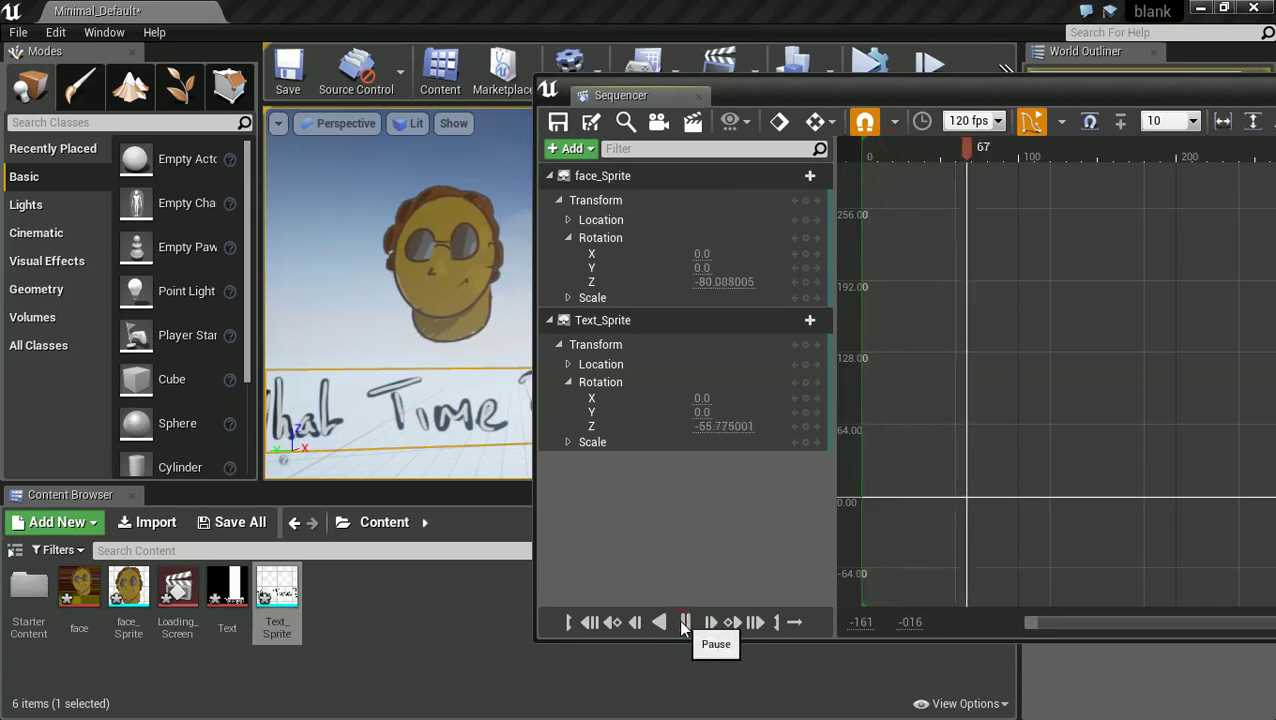
pyautogui.click(685, 622)
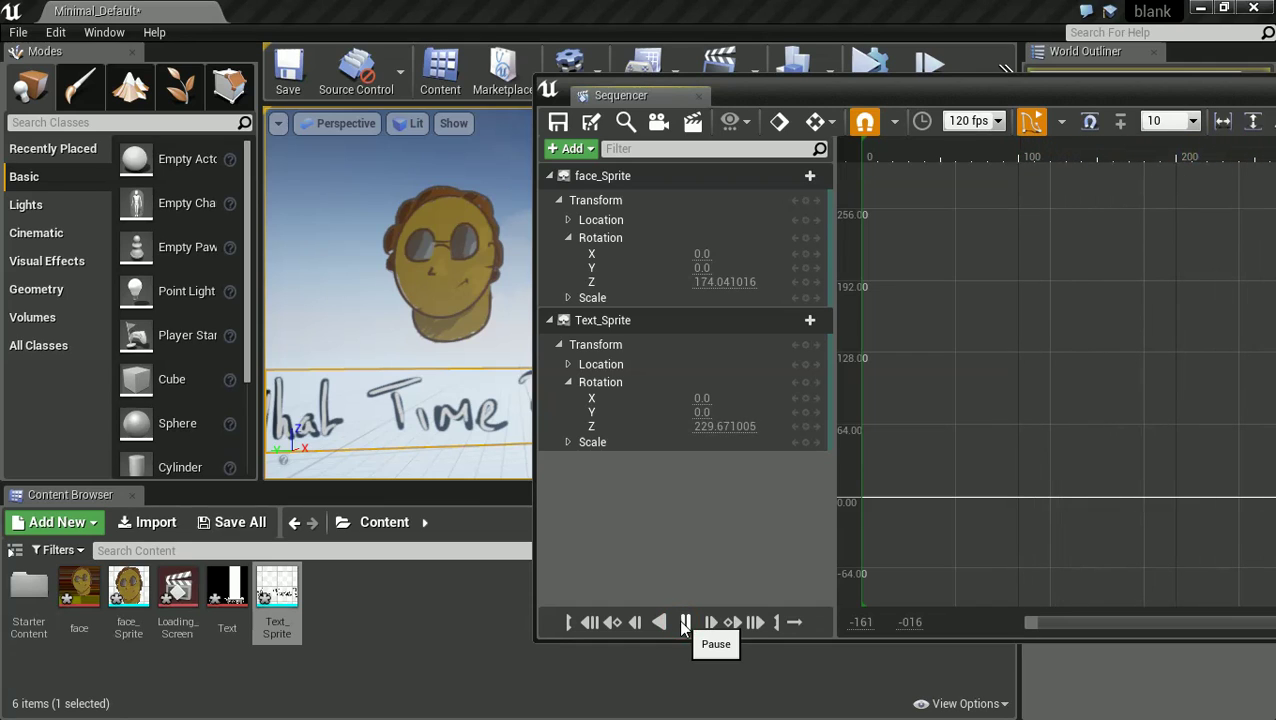
# Play the level in the editor, stop it, and return the sequence to frame 4.
pyautogui.click(866, 66)
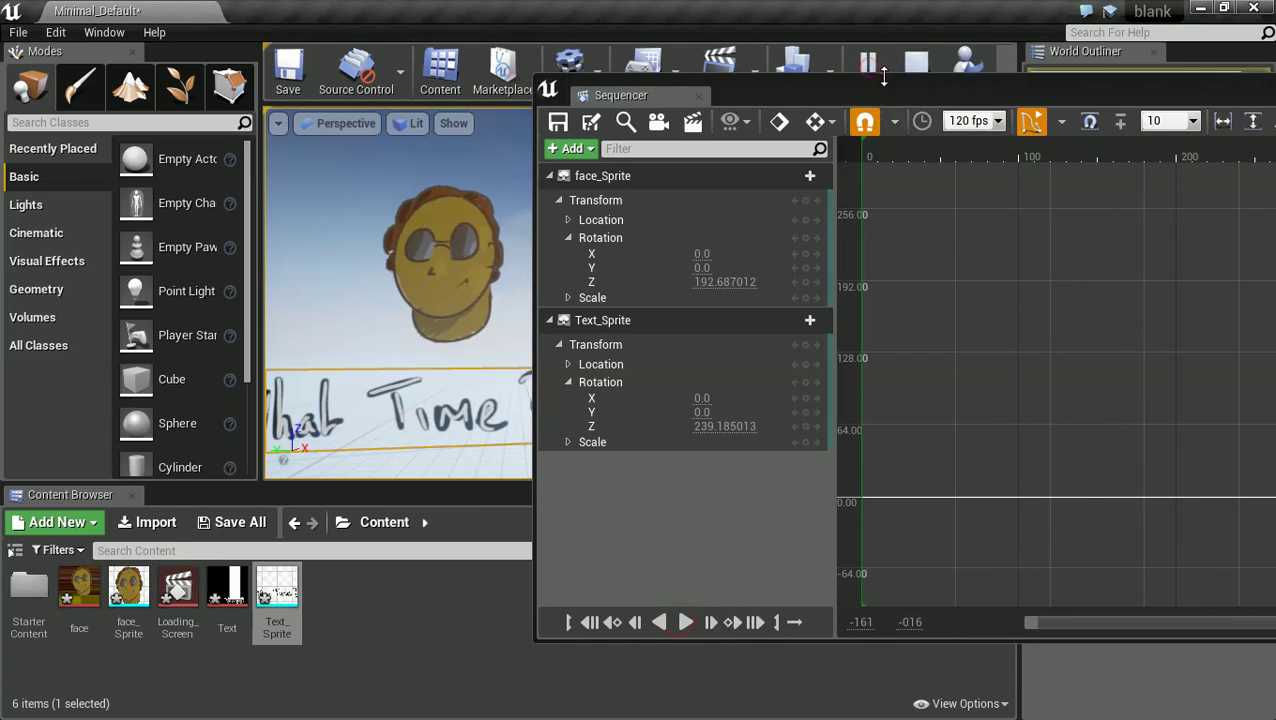
pyautogui.moveTo(888, 87); pyautogui.dragTo(862, 195)
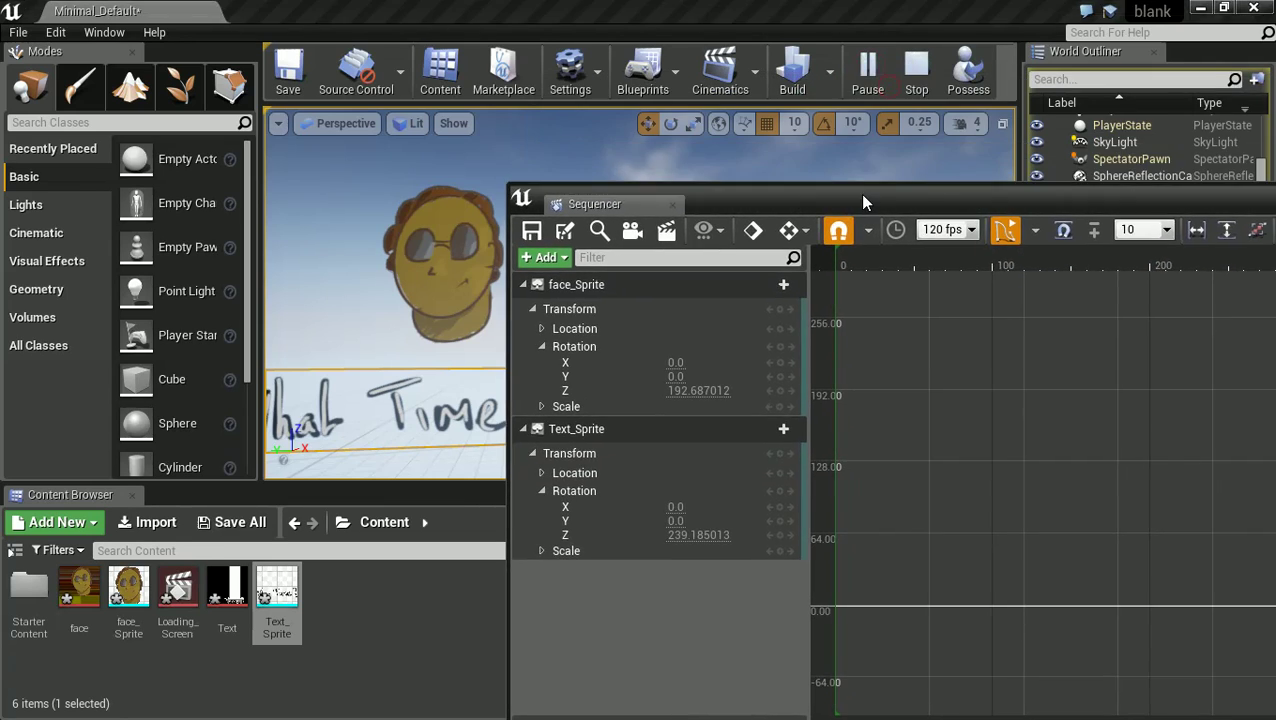
pyautogui.click(910, 70)
pyautogui.moveTo(869, 212); pyautogui.dragTo(794, 120)
pyautogui.moveTo(797, 173); pyautogui.dragTo(766, 170)
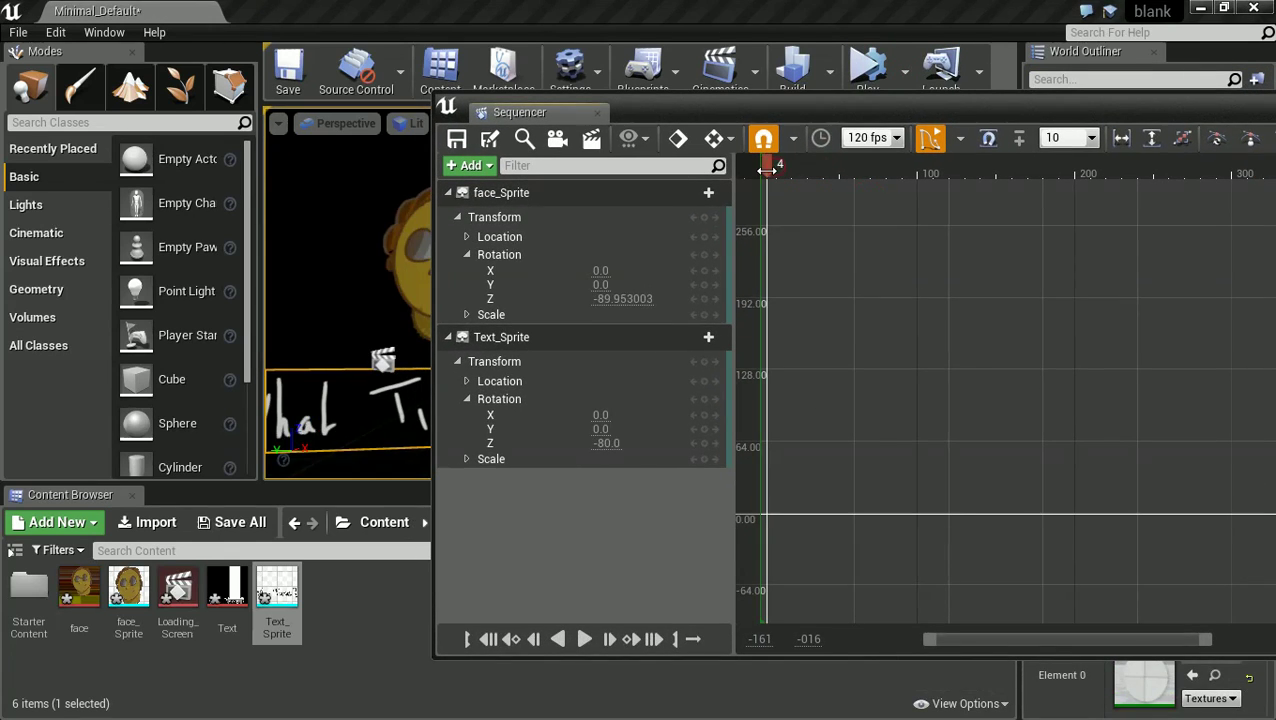
# Play the sequence to watch both sprites rotate to 280, then switch to After Effects.
pyautogui.click(581, 642)
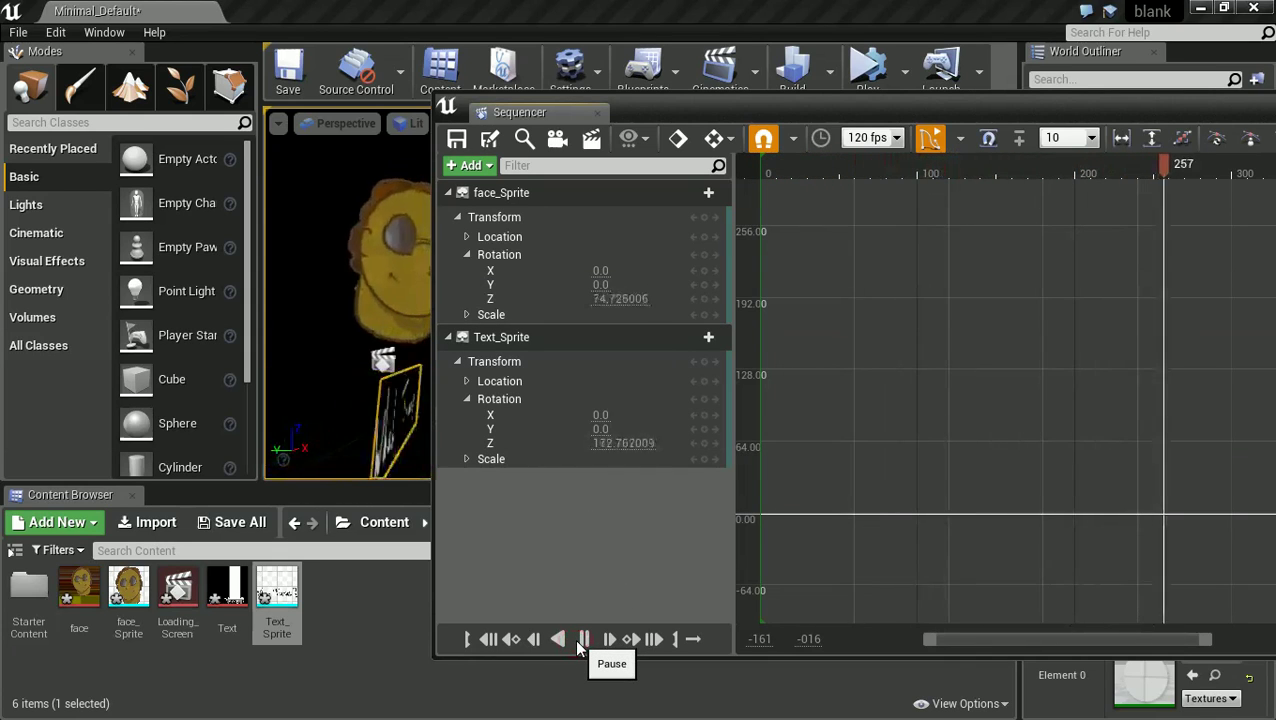
pyautogui.click(578, 648)
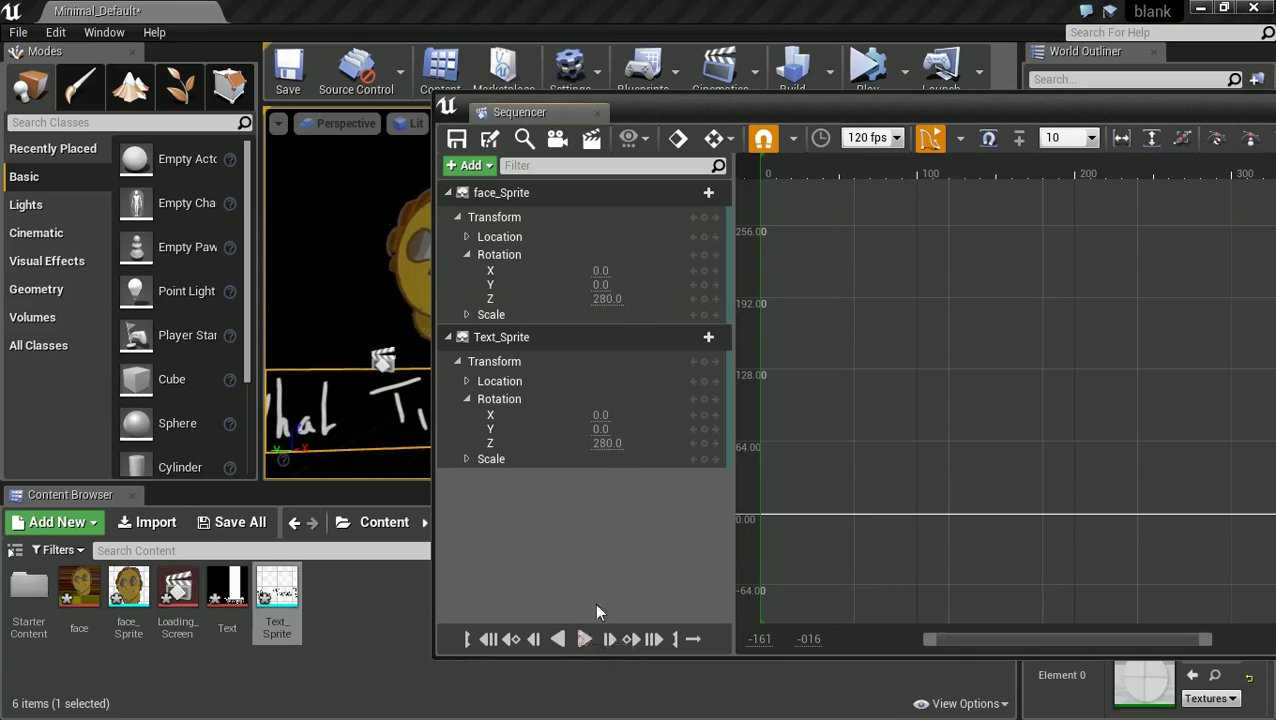
pyautogui.moveTo(696, 102); pyautogui.dragTo(865, 104)
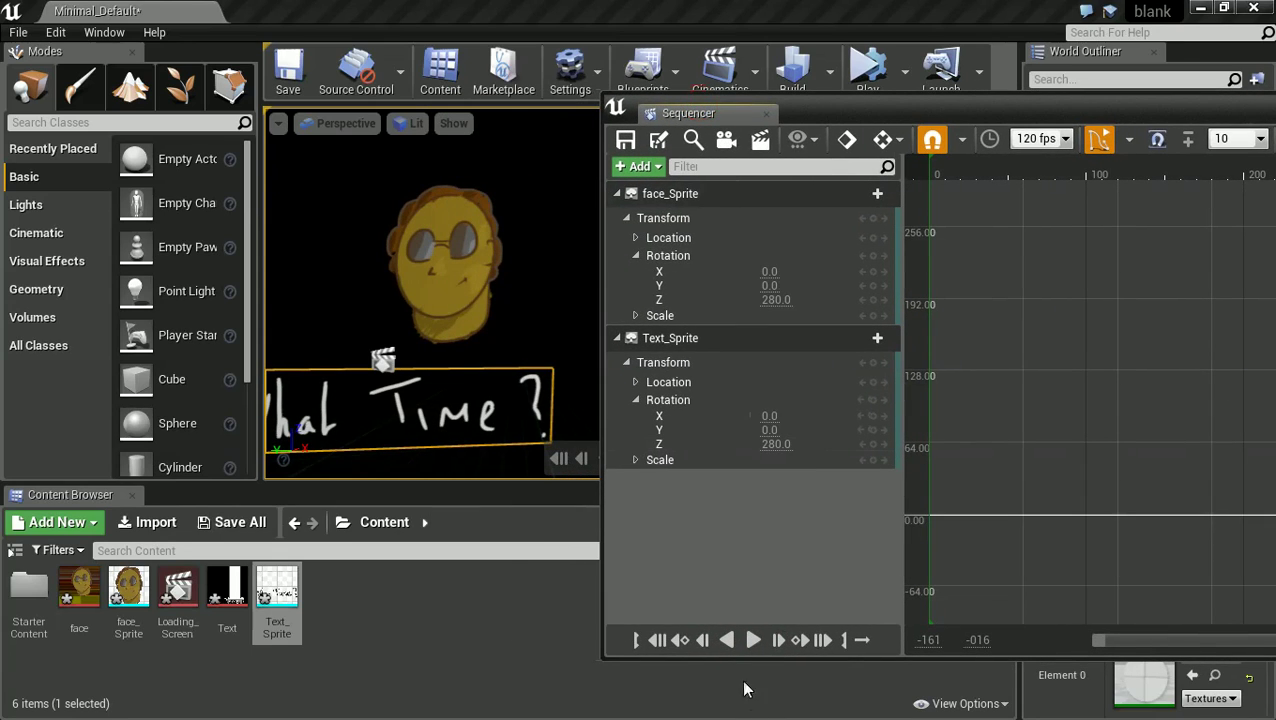
pyautogui.click(752, 642)
pyautogui.click(752, 642)
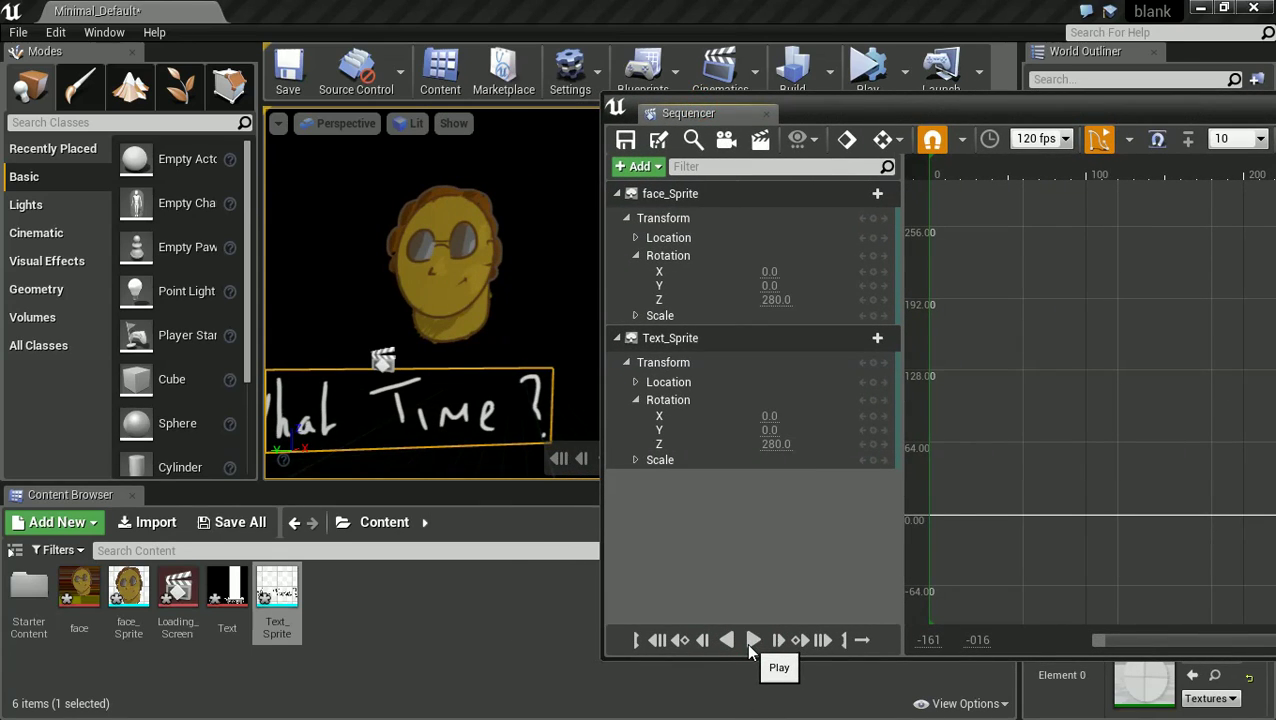
pyautogui.hotkey('alt', 'Tab')
pyautogui.hotkey('alt', 'Tab')
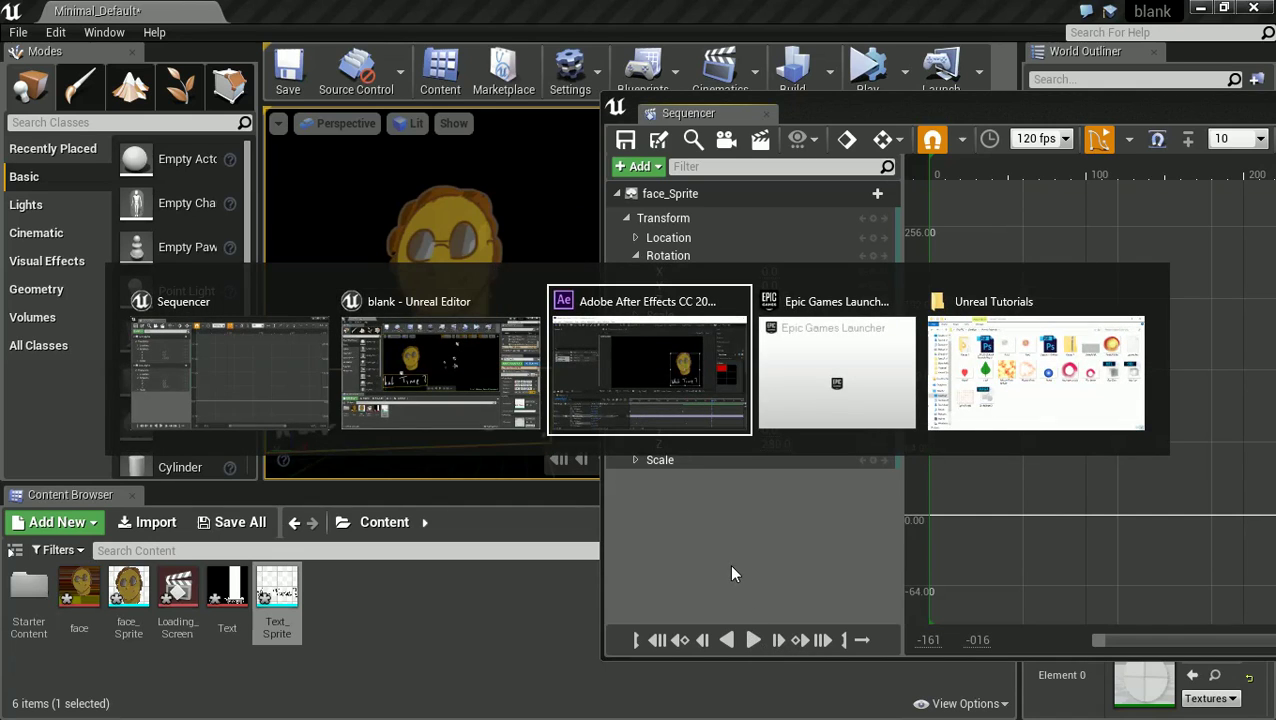
# Set Comp 1's frame rate to 60 fps in Composition Settings and preview the animation.
pyautogui.hotkey('ctrl', 'k')
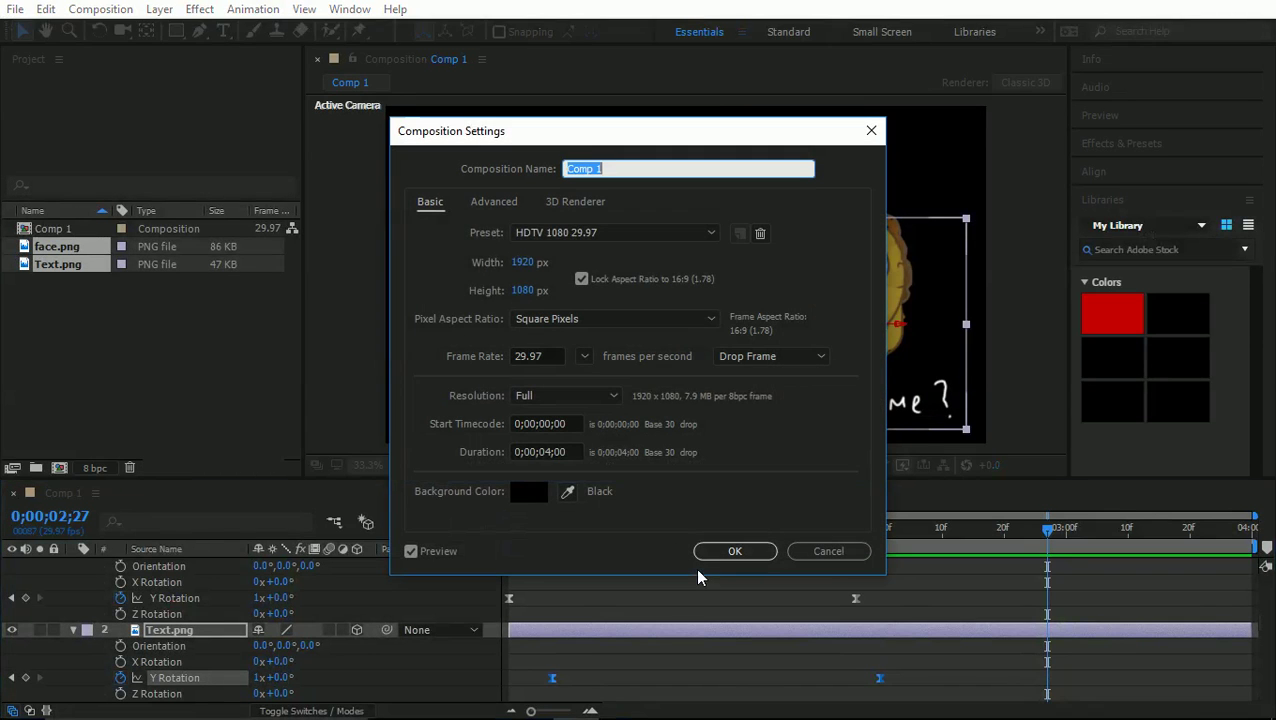
pyautogui.click(584, 356)
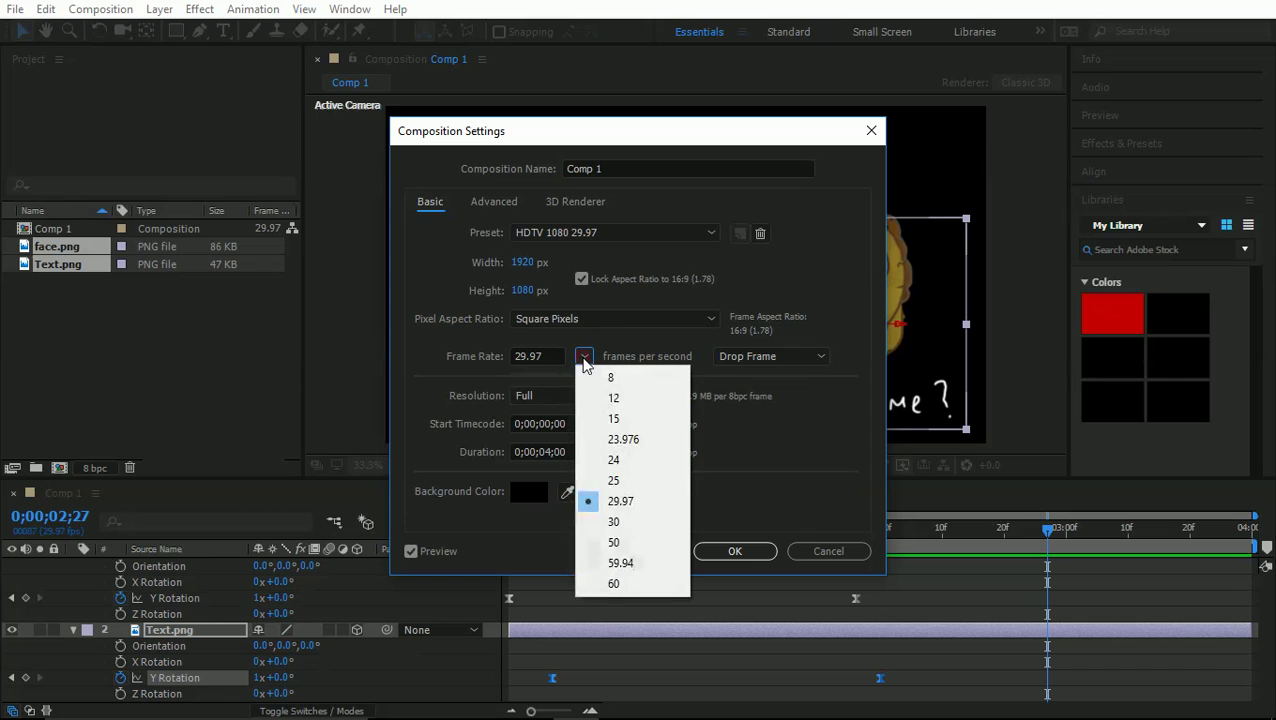
pyautogui.click(609, 583)
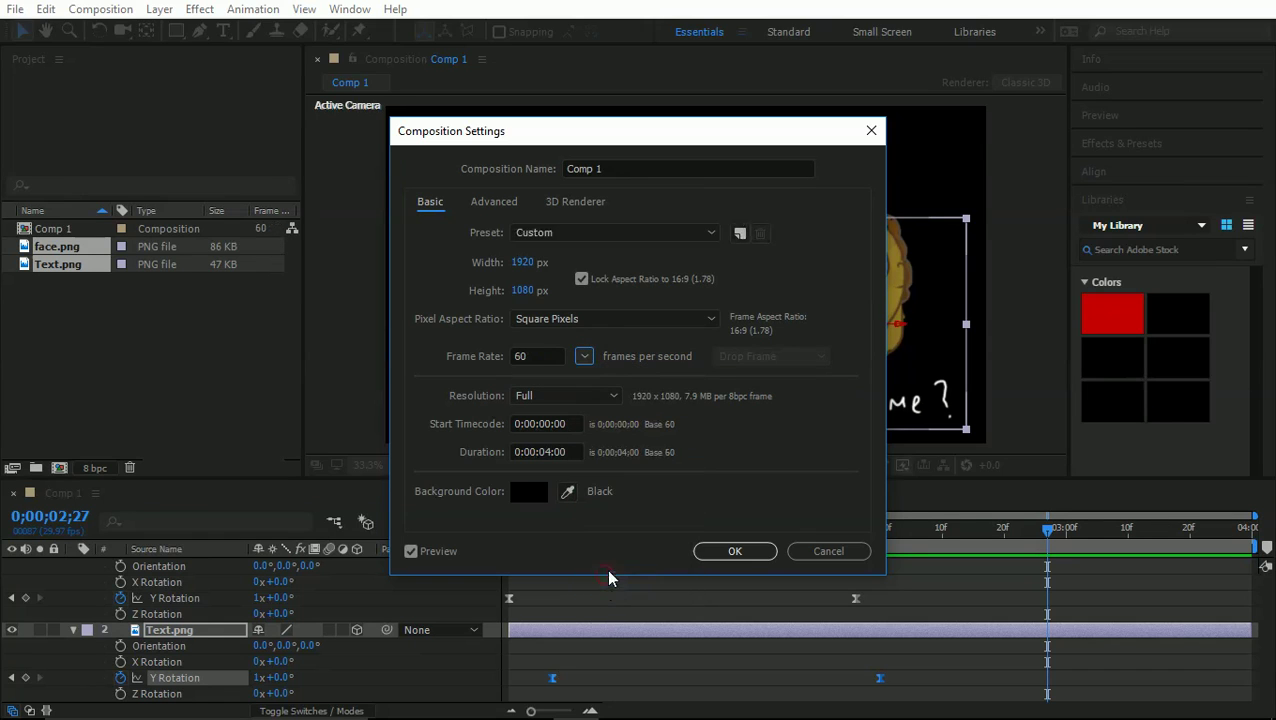
pyautogui.click(698, 556)
pyautogui.press('space')
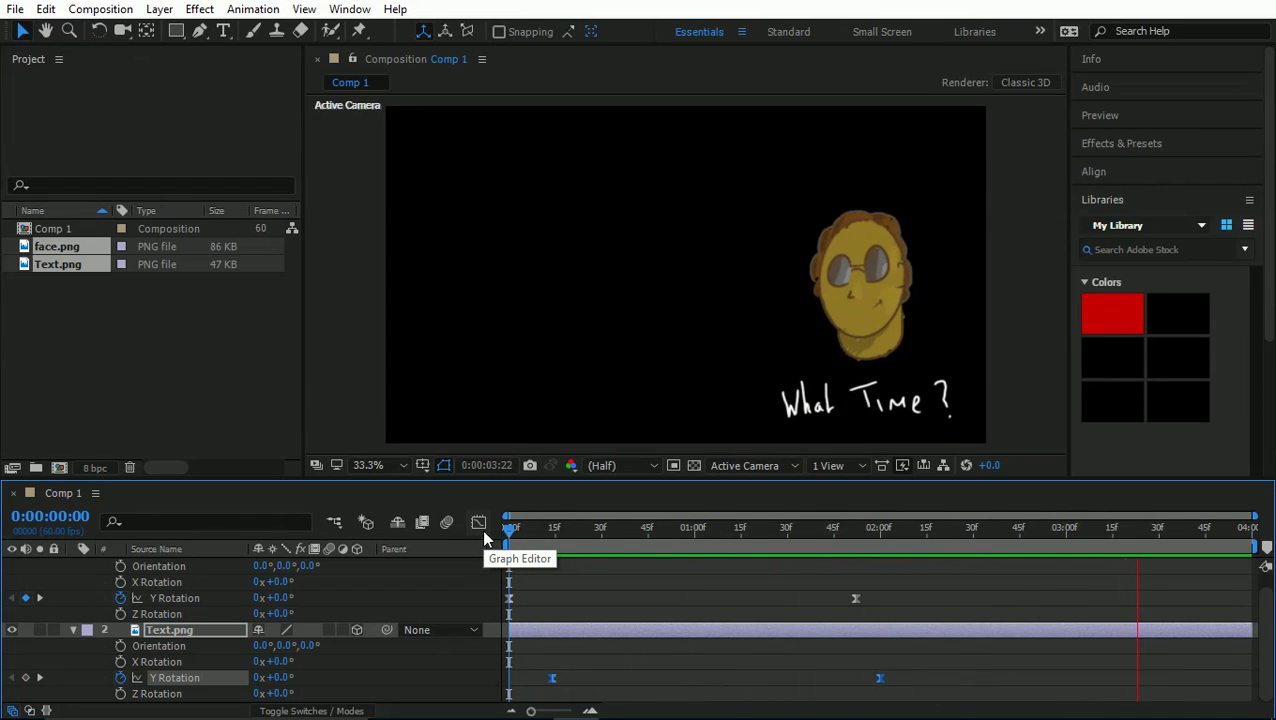
pyautogui.press('space')
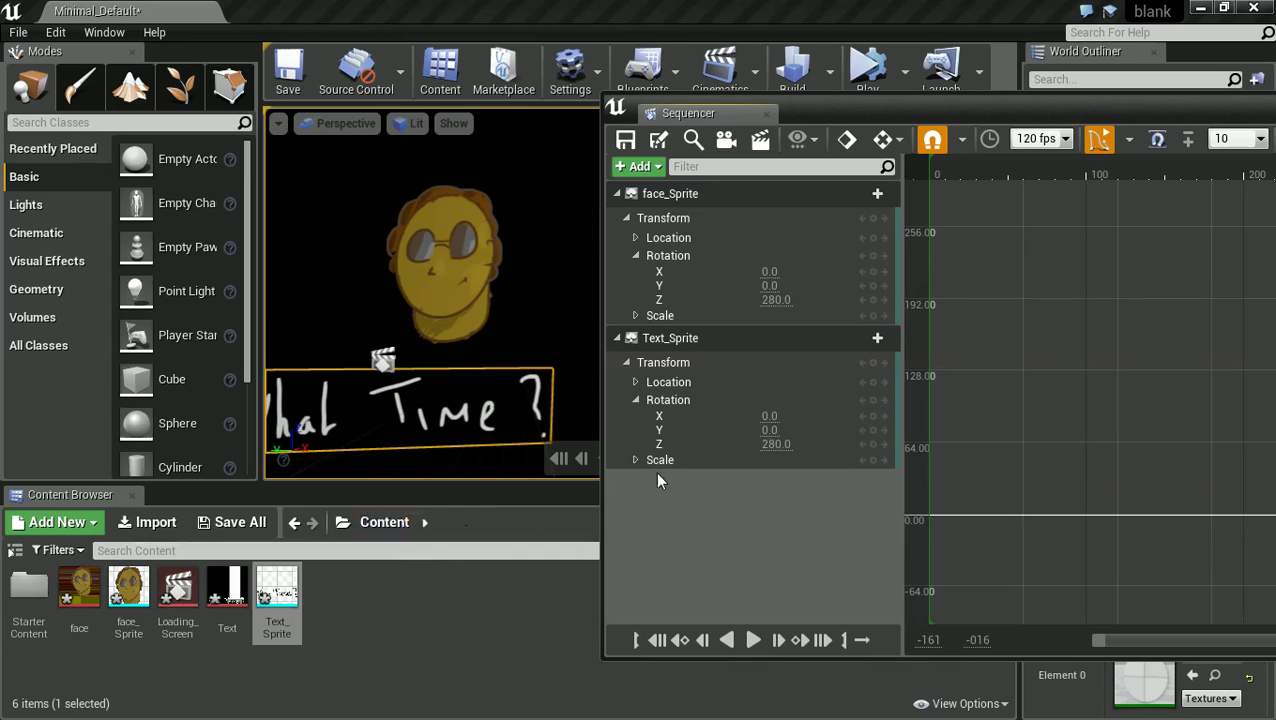
# Reposition the Sequencer, search the World Outliner, and pick Loading_Screen from the Cinematics menu.
pyautogui.moveTo(912, 112); pyautogui.dragTo(818, 92)
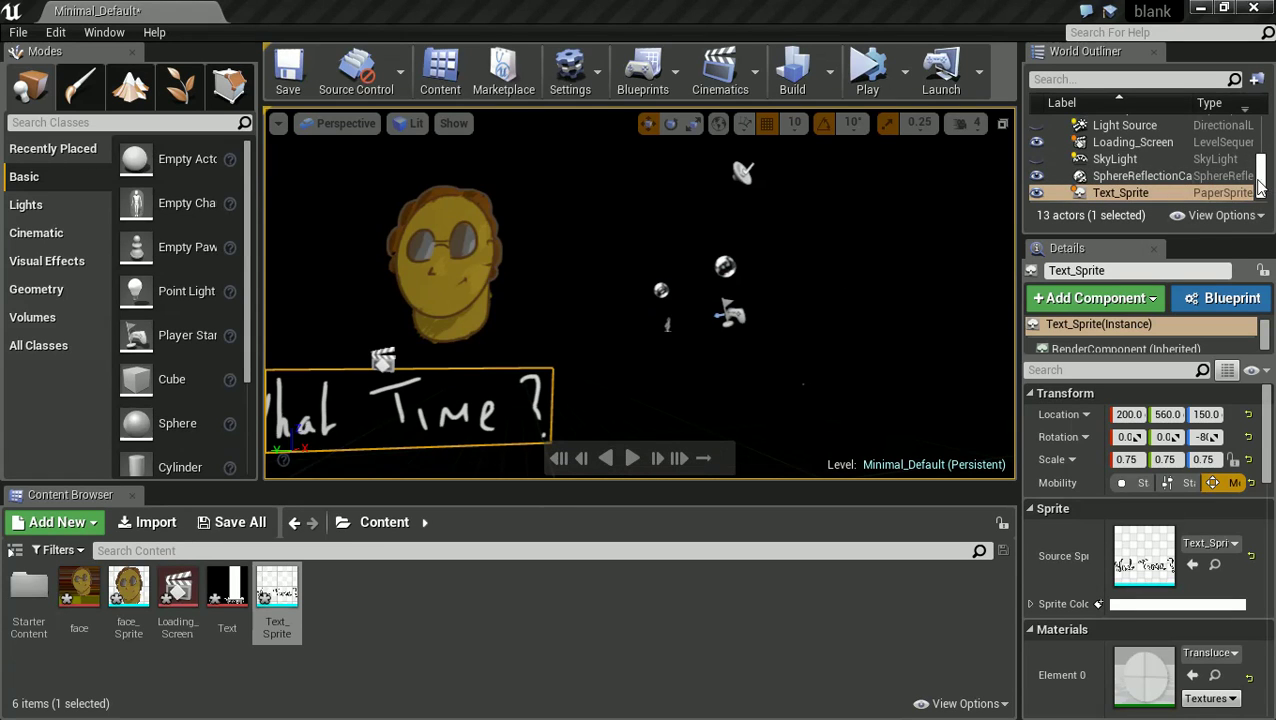
pyautogui.moveTo(1262, 178); pyautogui.dragTo(1258, 215)
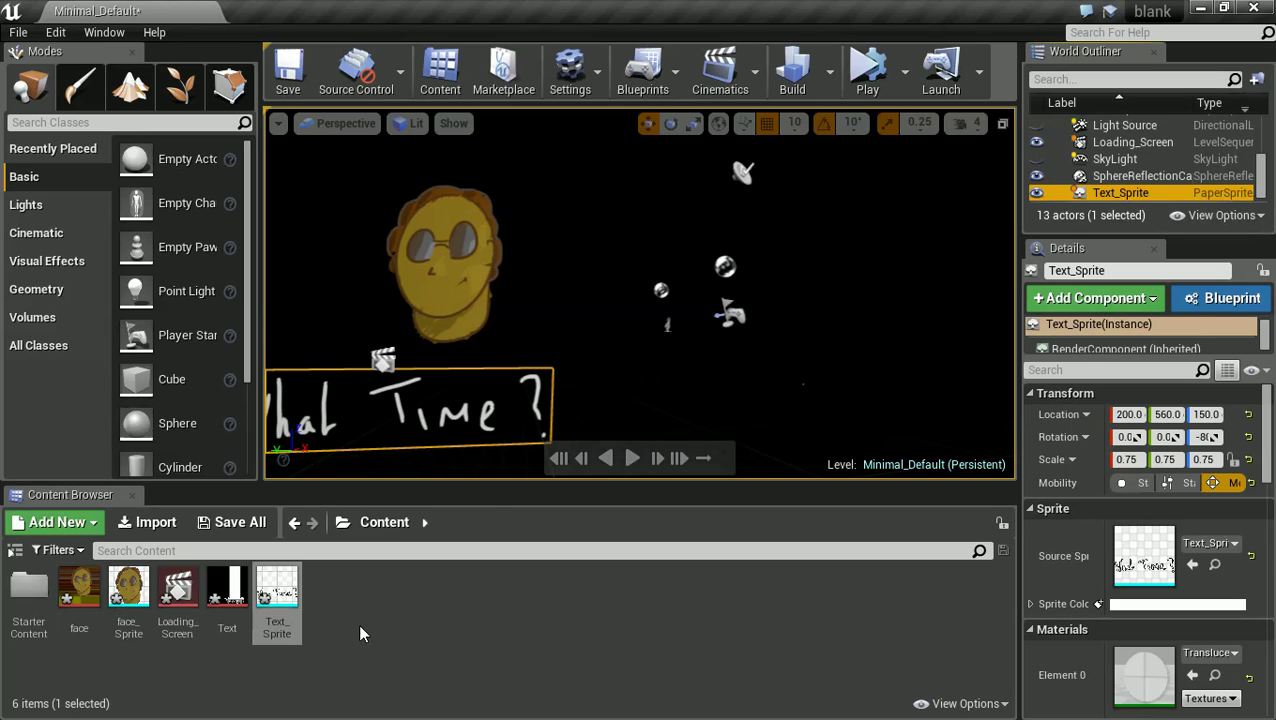
pyautogui.click(1106, 82)
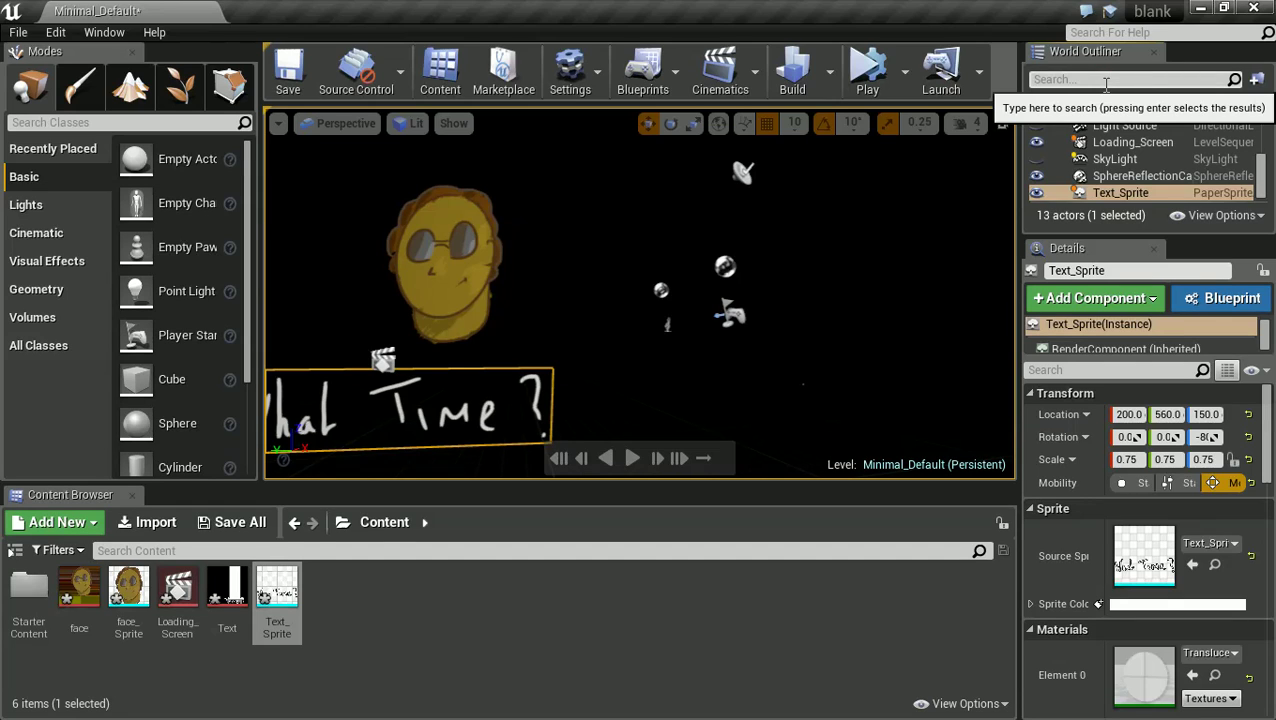
pyautogui.scroll(4, 1169, 160)
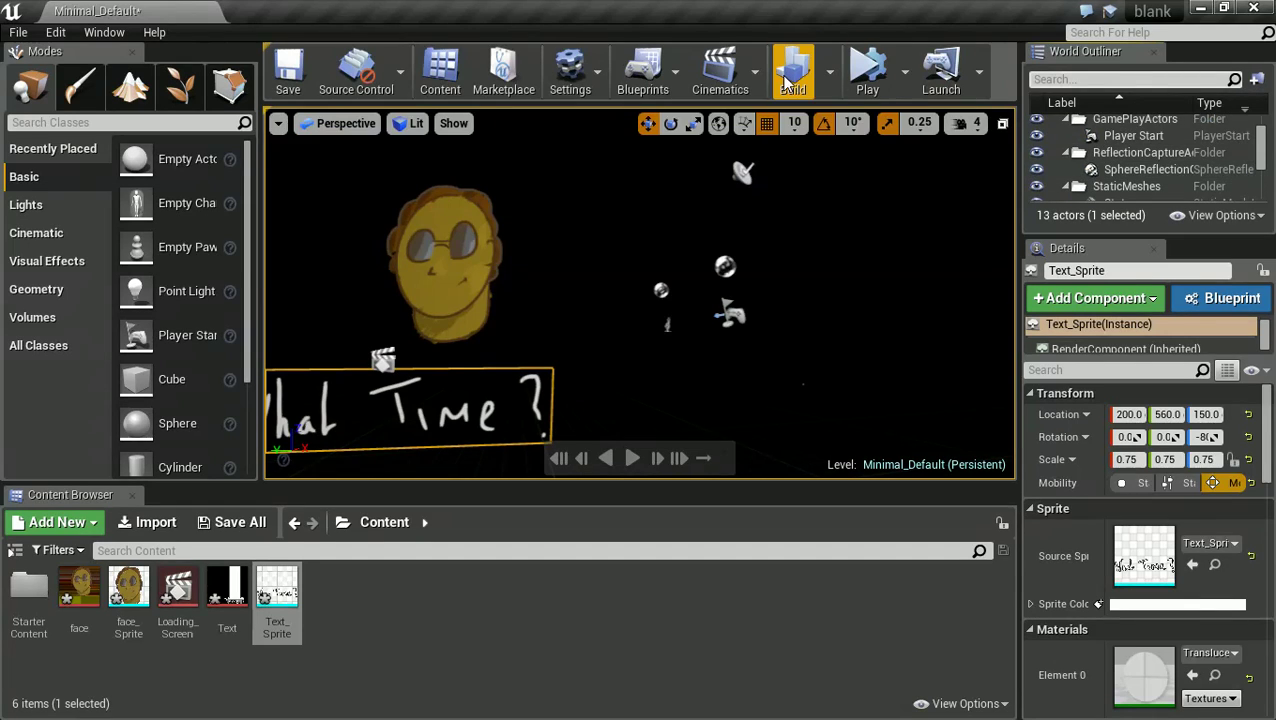
pyautogui.click(755, 78)
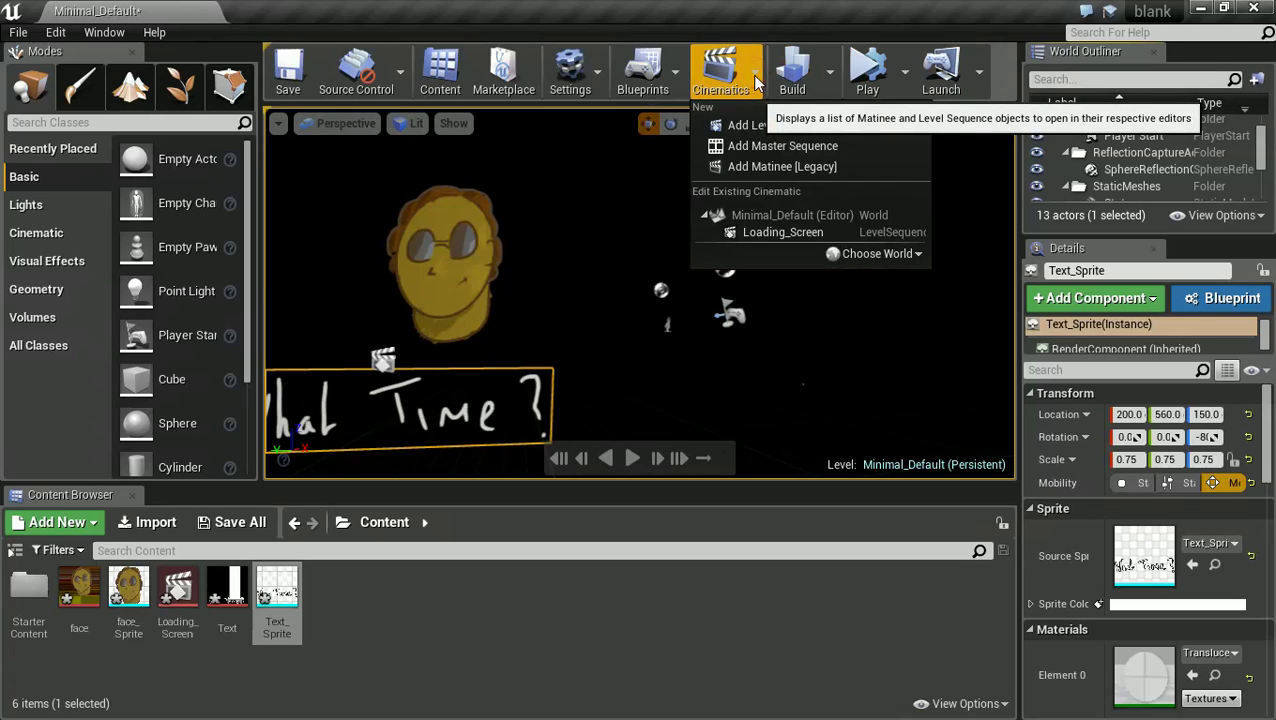
pyautogui.click(785, 233)
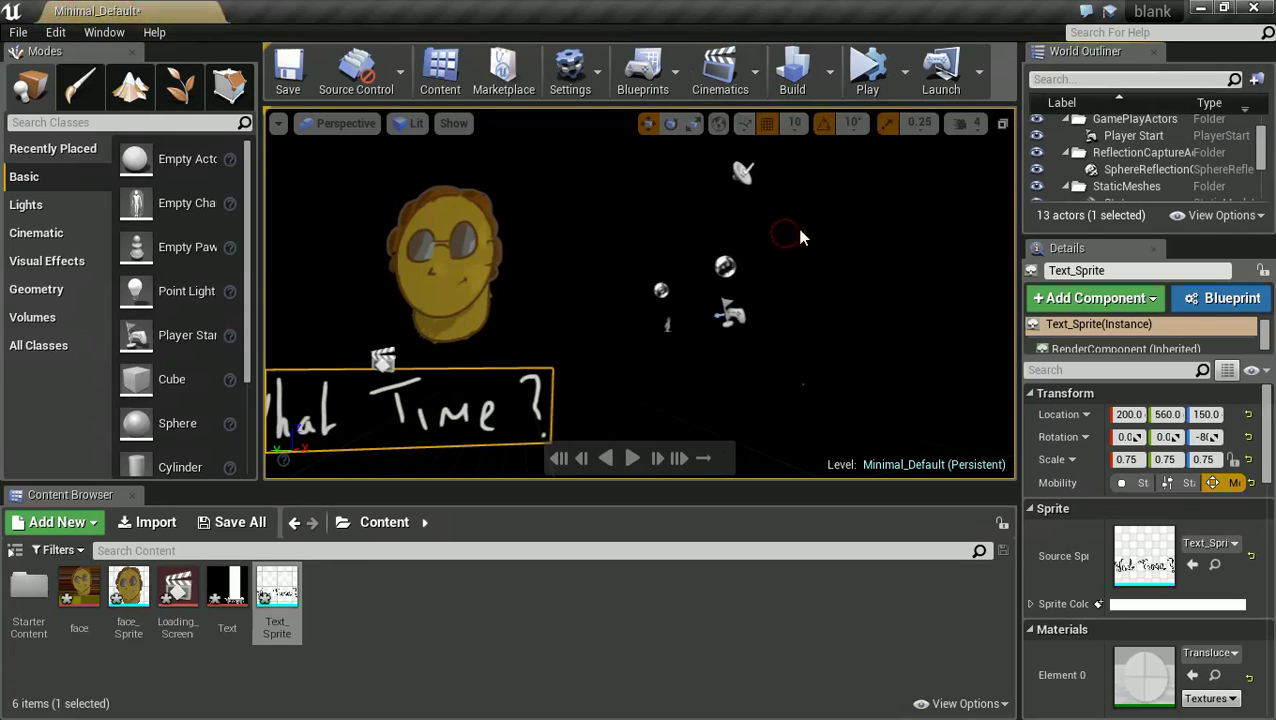
# Find the Loading_Screen LevelSequenceActor via 'loa', enable Auto Play and set Loop to Loop Indefinitely.
pyautogui.click(1073, 80)
pyautogui.write('load')
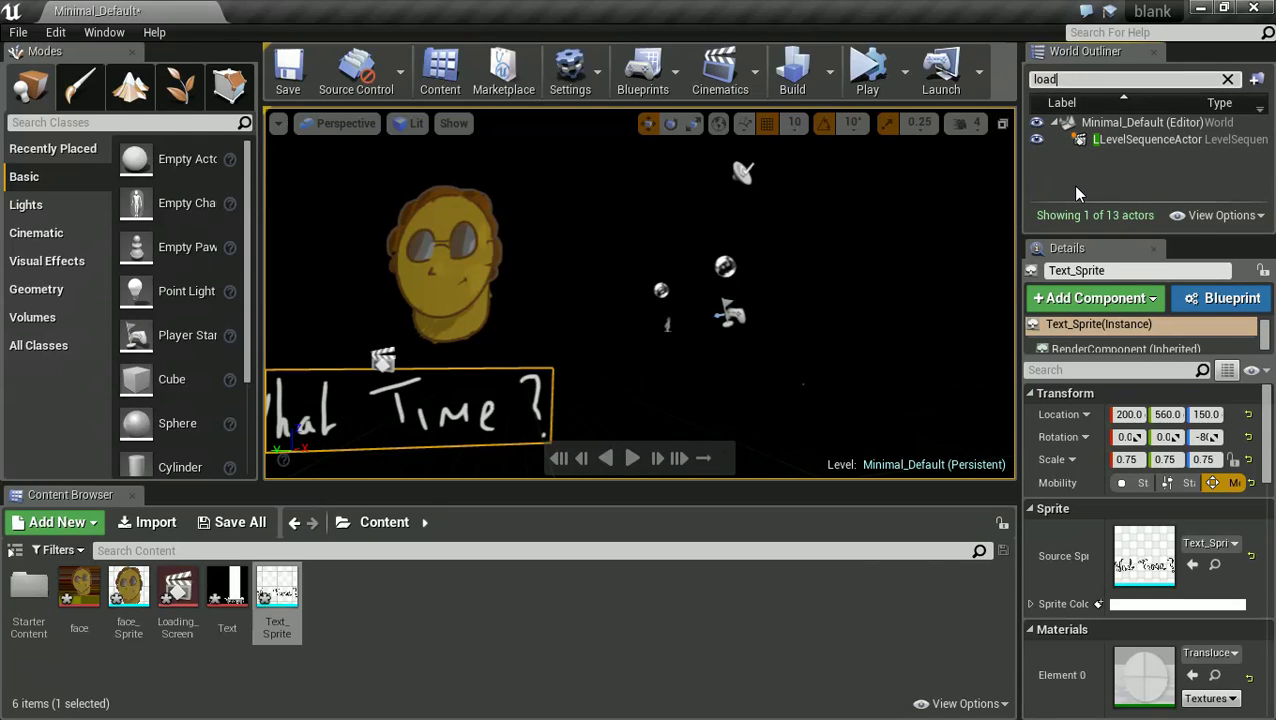
pyautogui.click(1109, 142)
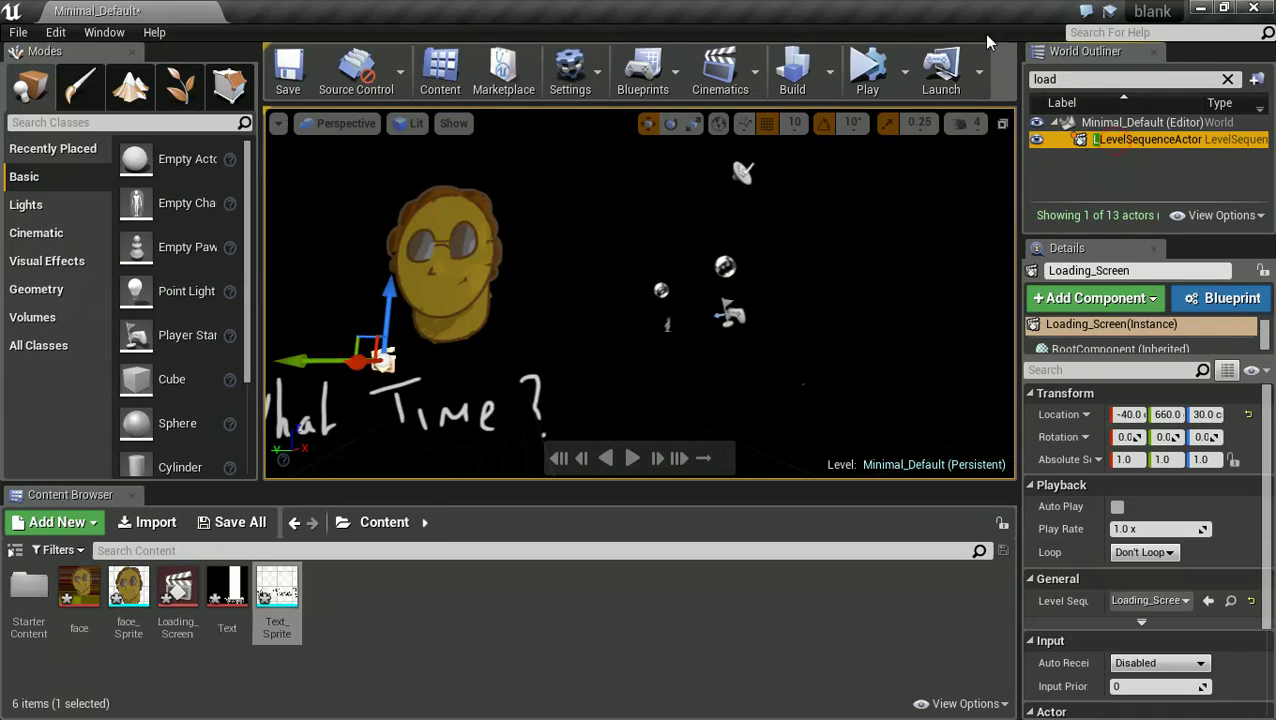
pyautogui.click(1117, 506)
pyautogui.click(1140, 553)
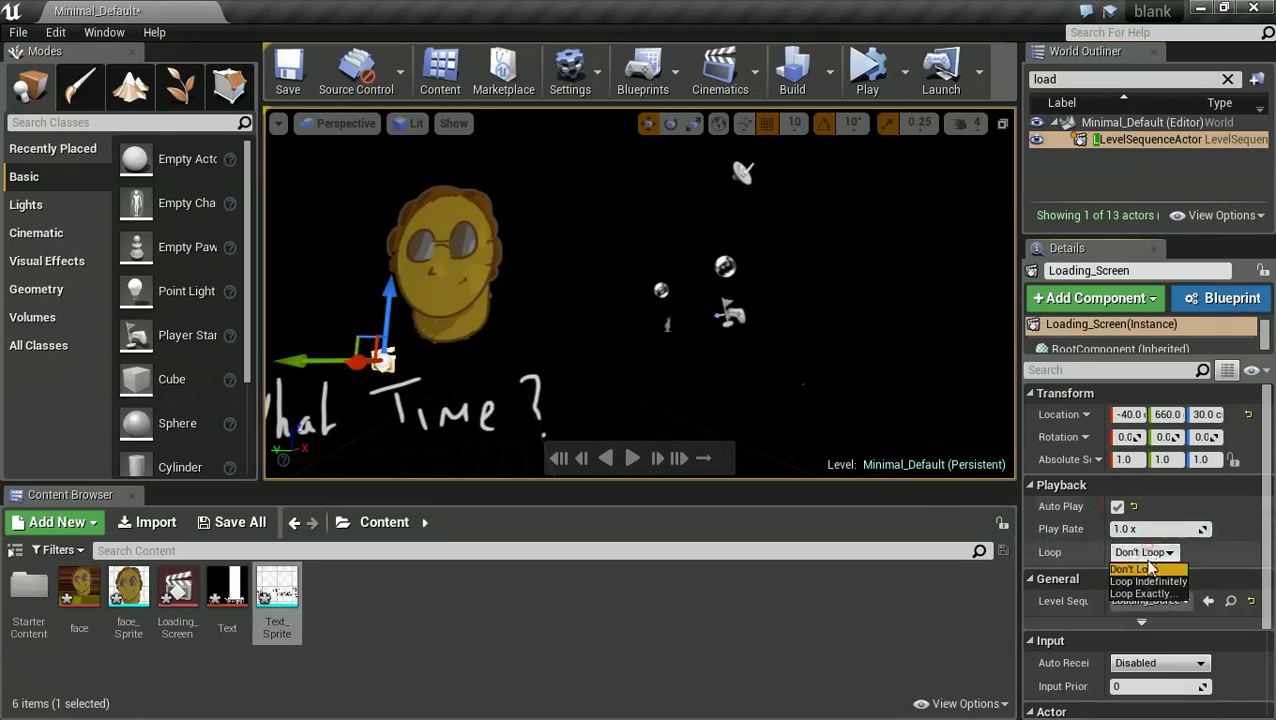
pyautogui.click(1148, 582)
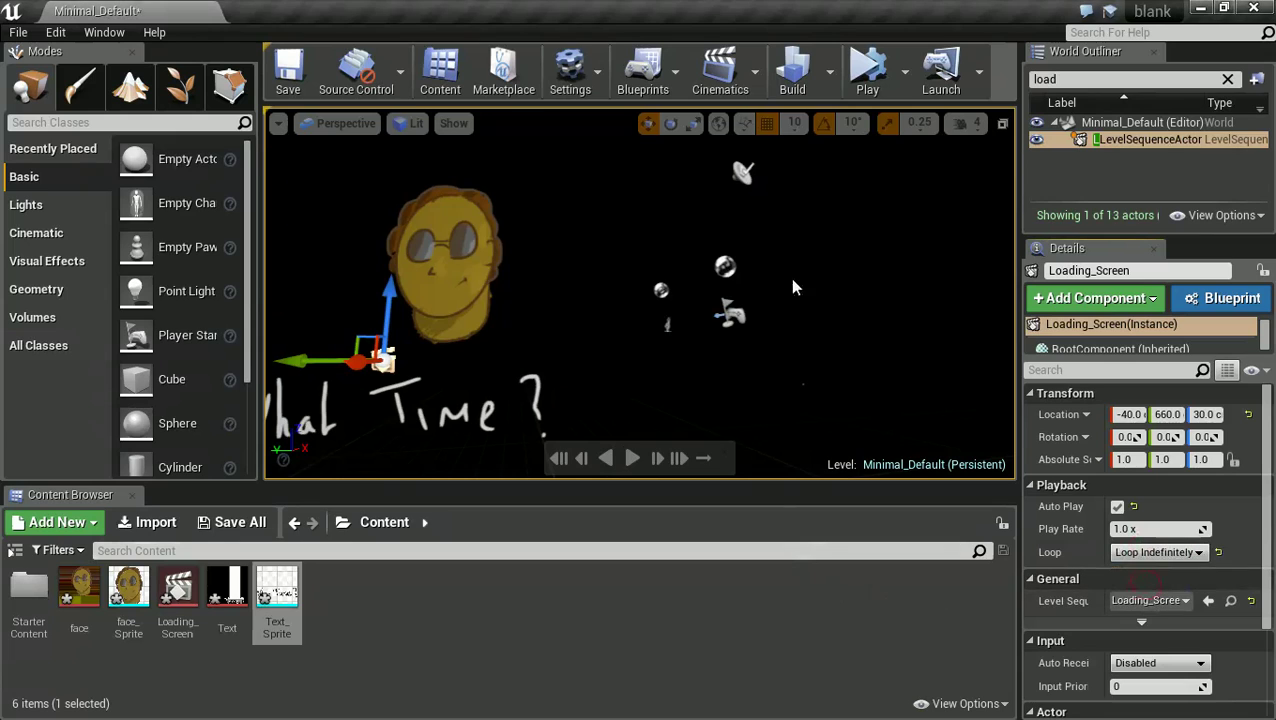
# Test the looping sequence in a play session, then stop it.
pyautogui.click(869, 84)
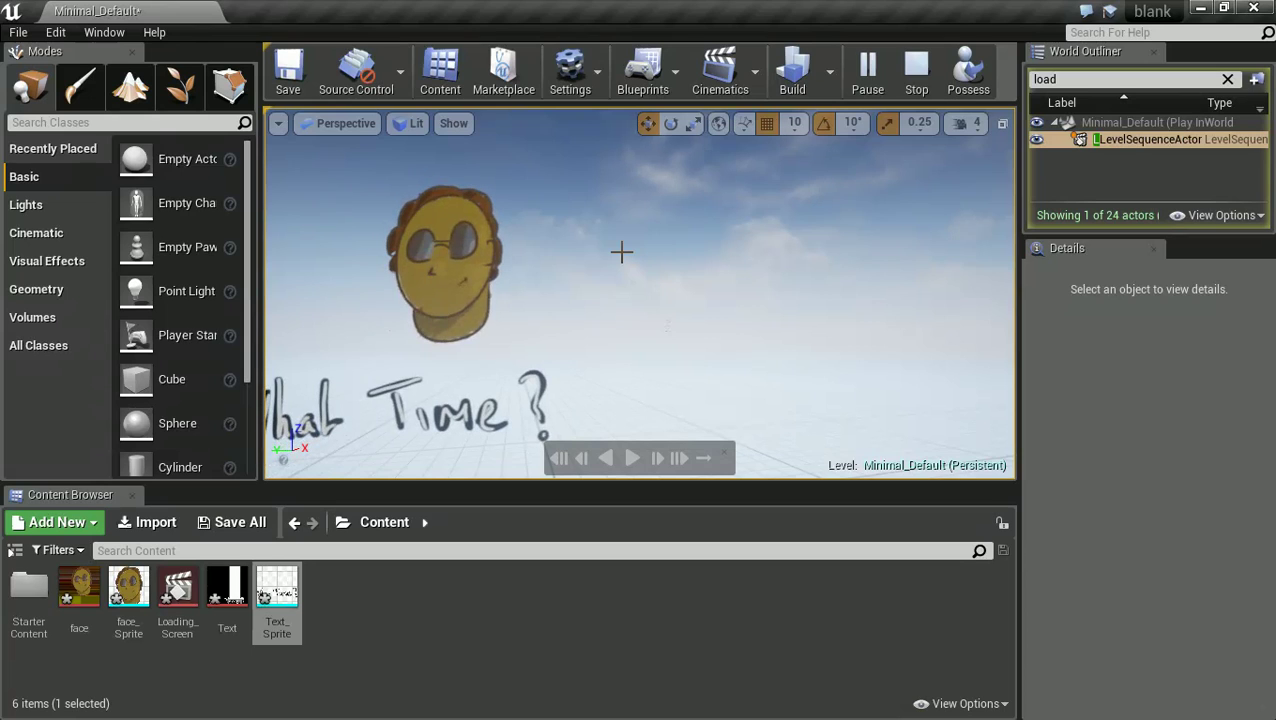
pyautogui.click(916, 70)
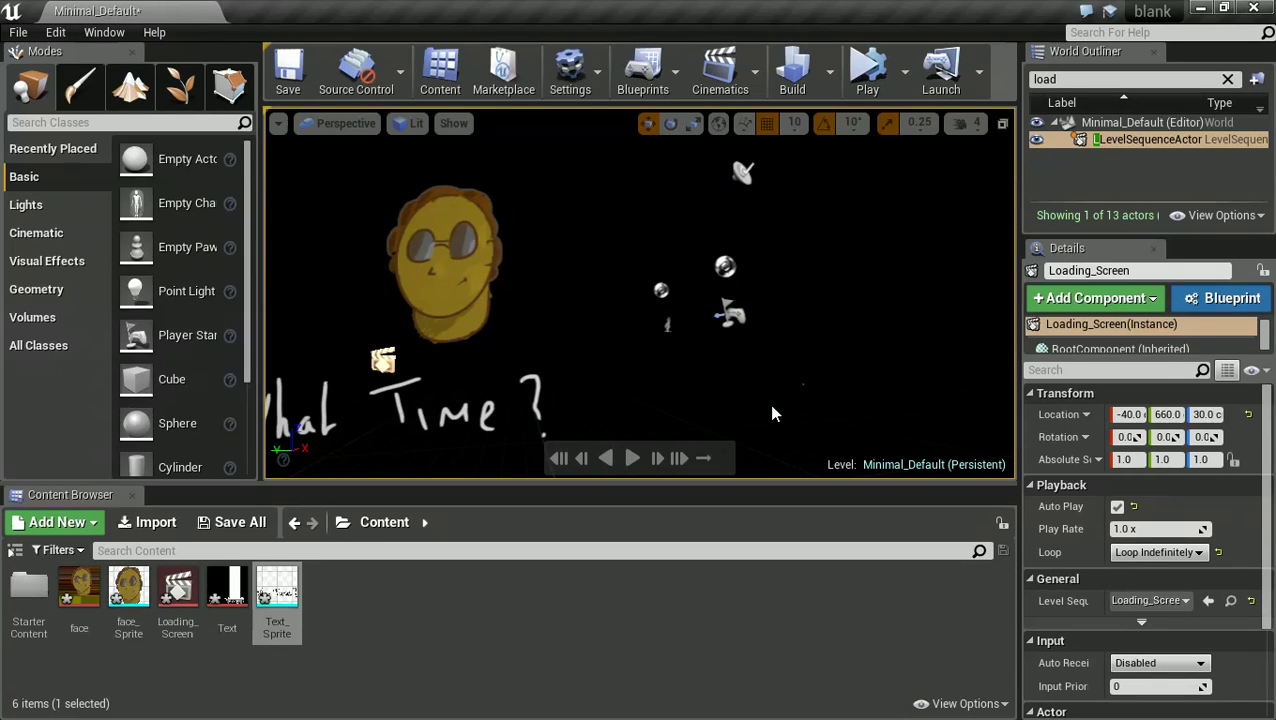
pyautogui.hotkey('alt', 'Tab')
# Scrub Comp 1 from the start to about two seconds, then add it to the render queue.
pyautogui.press('Tab')
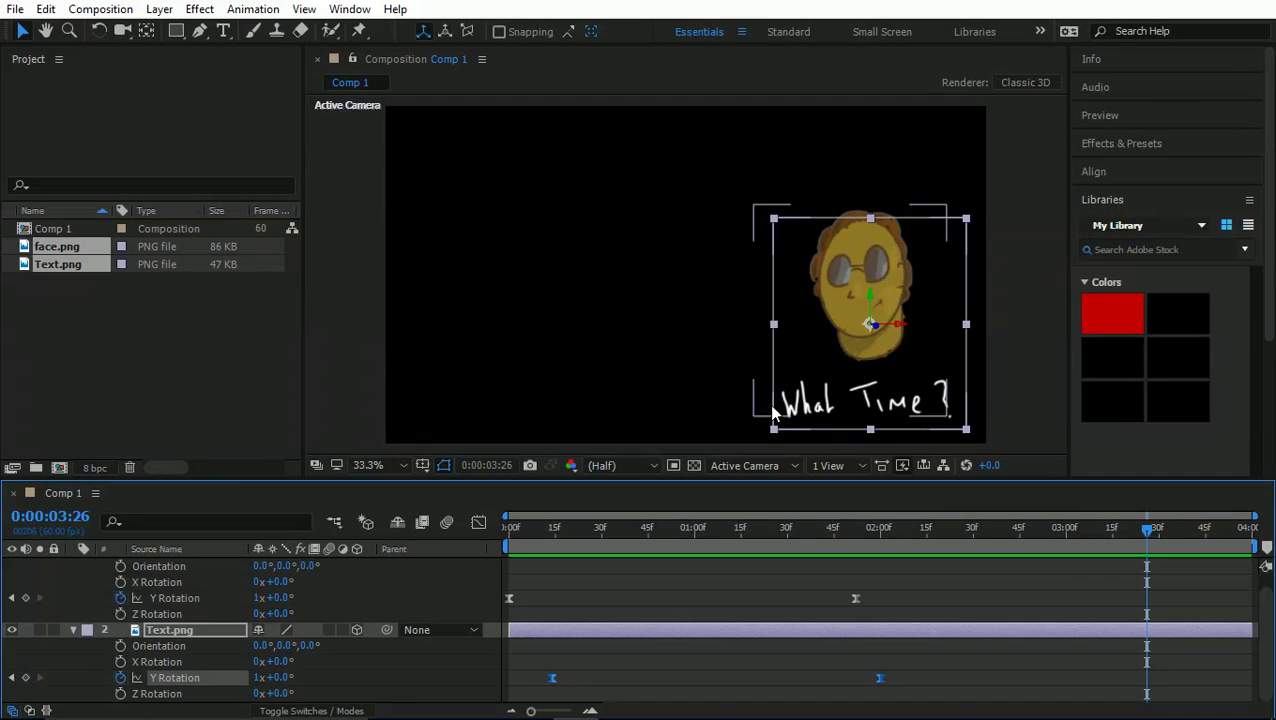
pyautogui.moveTo(562, 531); pyautogui.dragTo(508, 530)
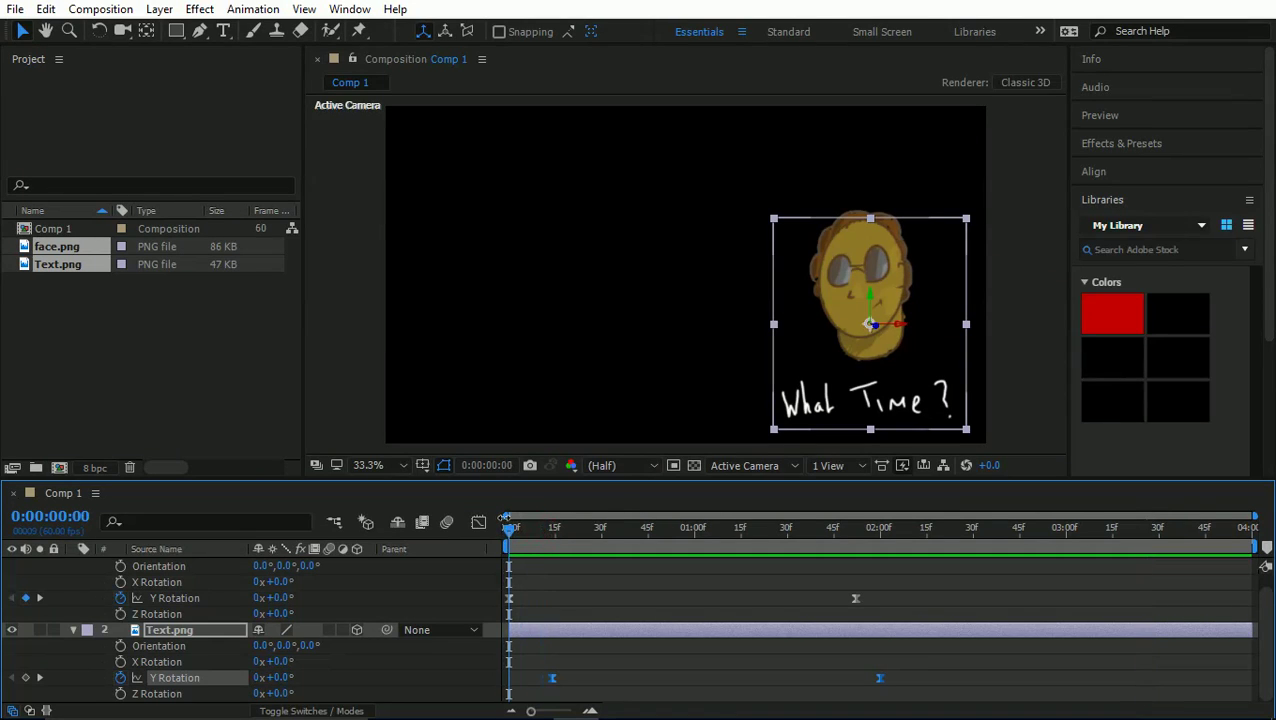
pyautogui.moveTo(510, 530)
pyautogui.mouseDown()
pyautogui.moveTo(974, 533)
pyautogui.moveTo(495, 532)
pyautogui.mouseUp()
pyautogui.hotkey('ctrl', 'm')
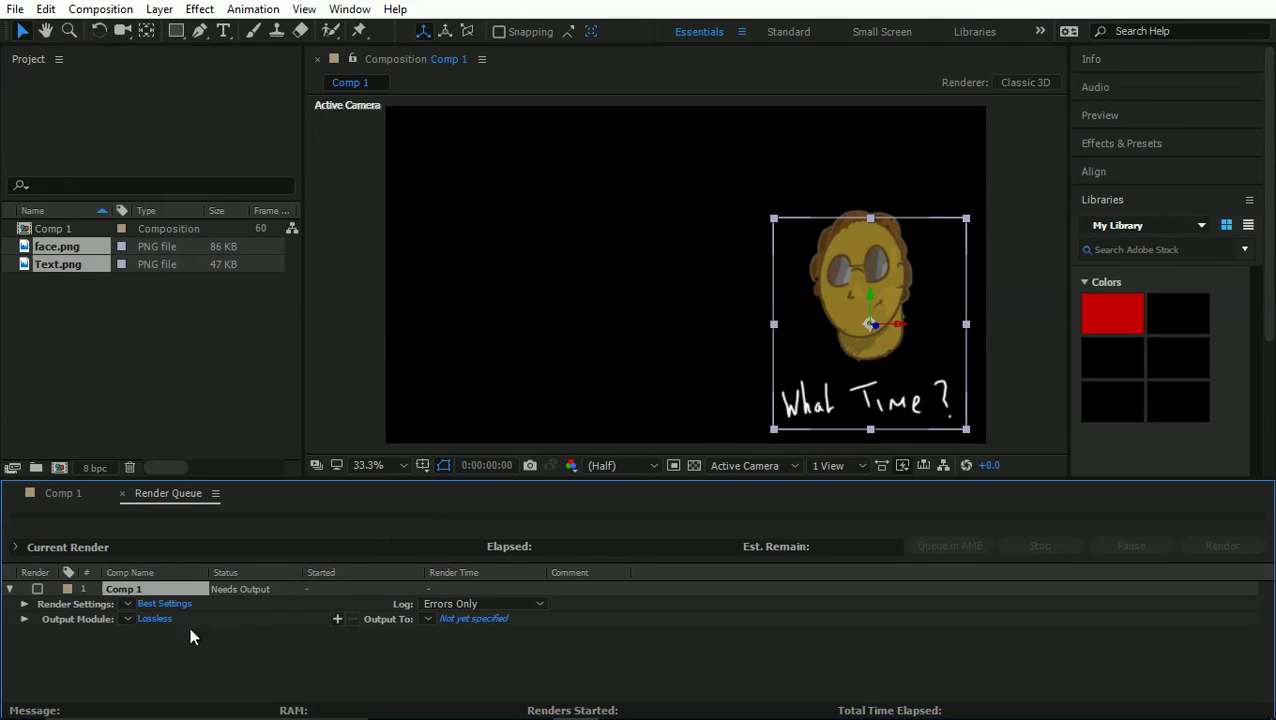
# Return to the Comp 1 timeline, compare with Unreal, and scrub the first second of rotation.
pyautogui.click(66, 492)
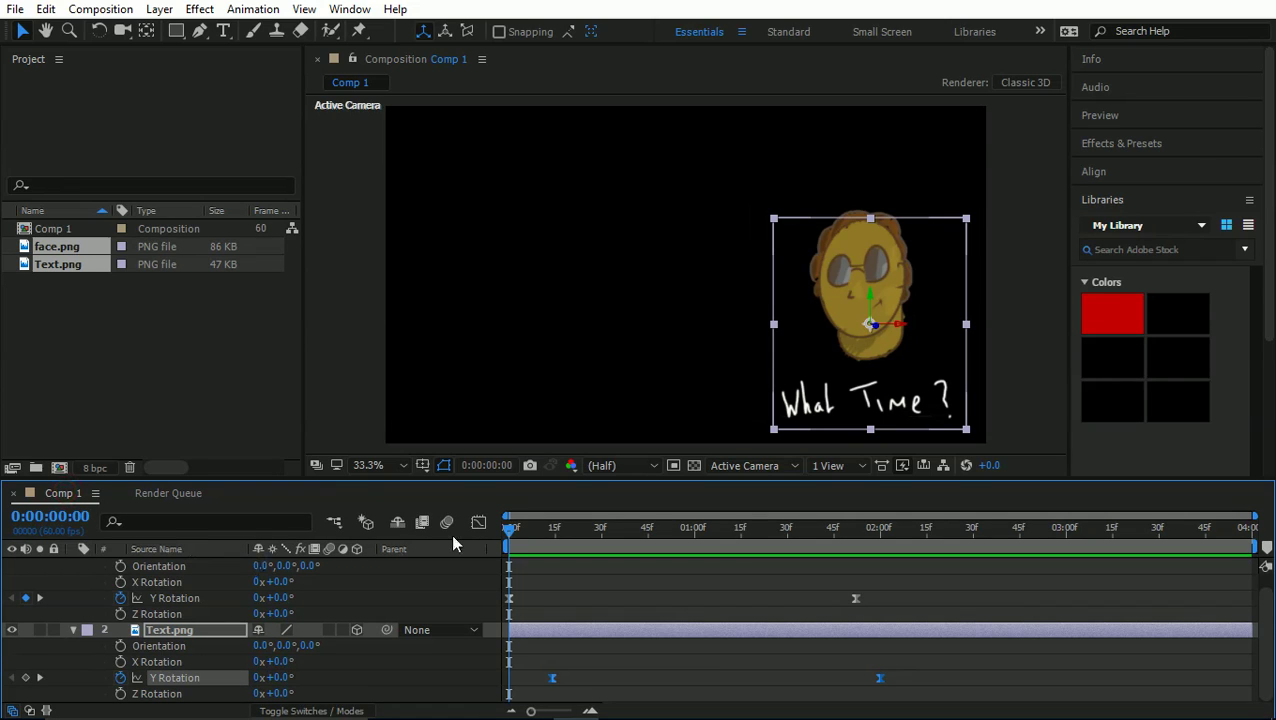
pyautogui.hotkey('alt', 'Tab')
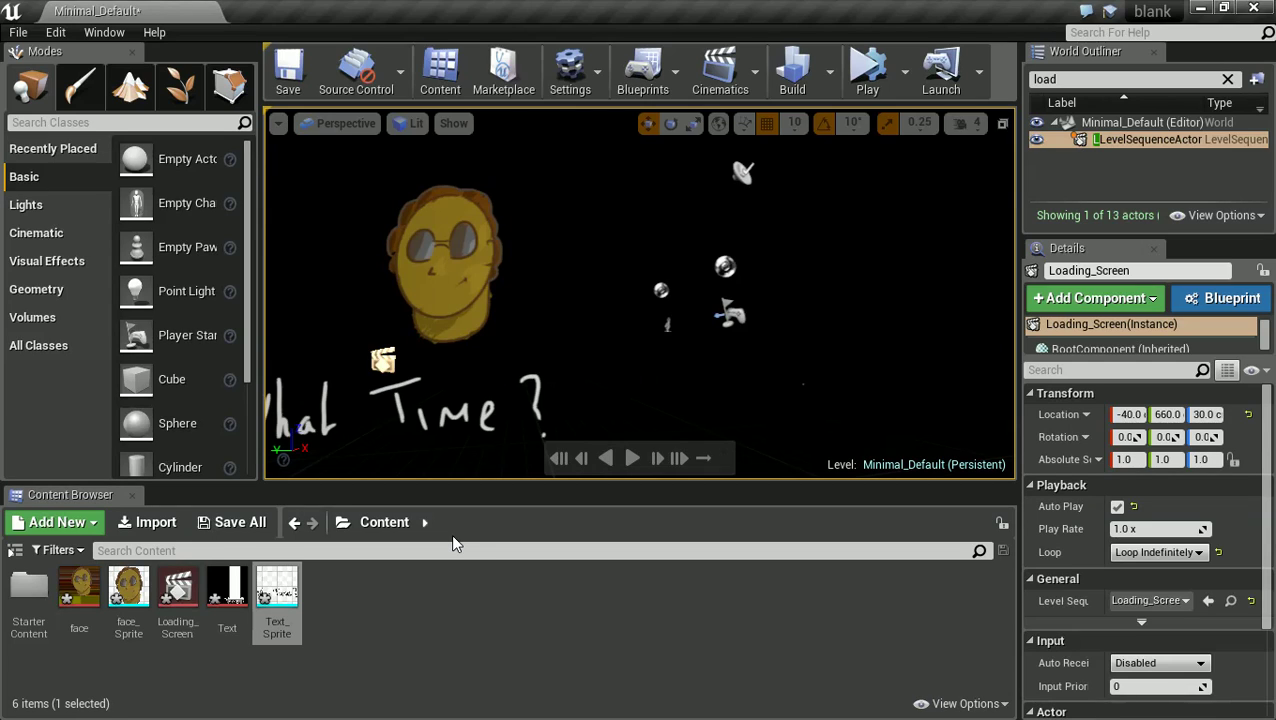
pyautogui.hotkey('alt', 'Tab')
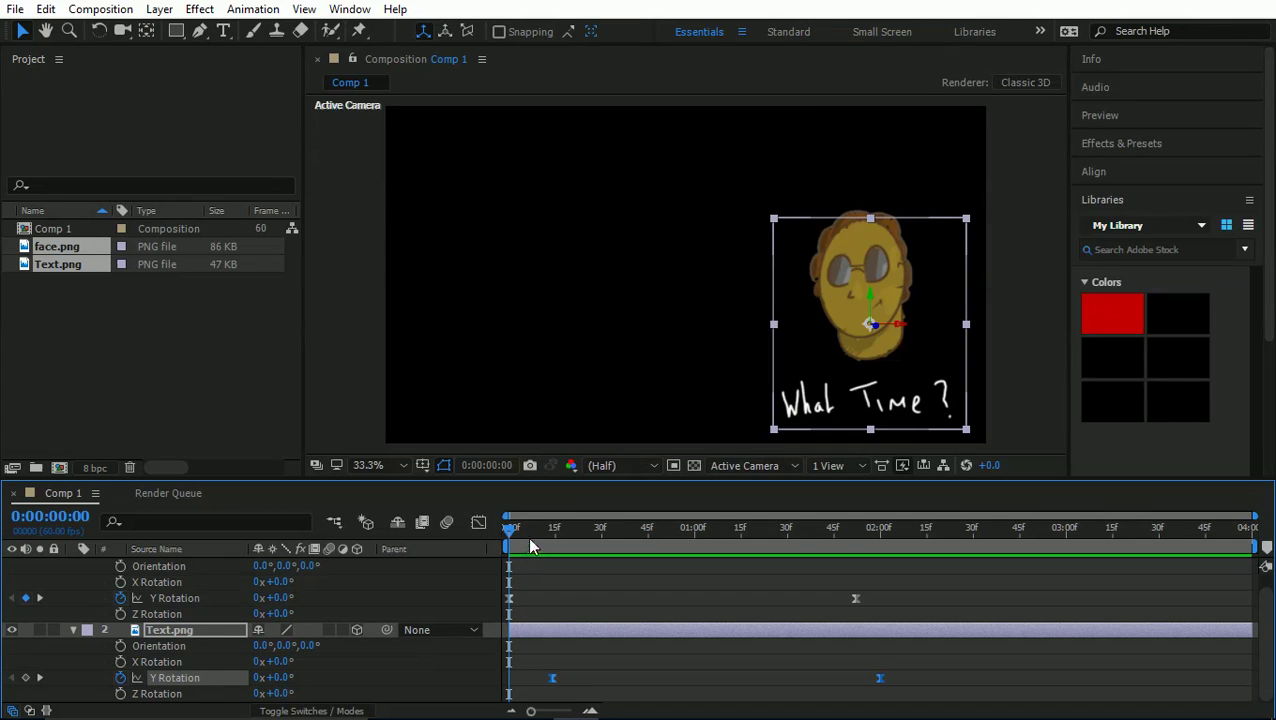
pyautogui.moveTo(530, 541); pyautogui.dragTo(475, 556)
# Bring the Unreal level editor back in front of After Effects.
pyautogui.hotkey('alt', 'Tab')
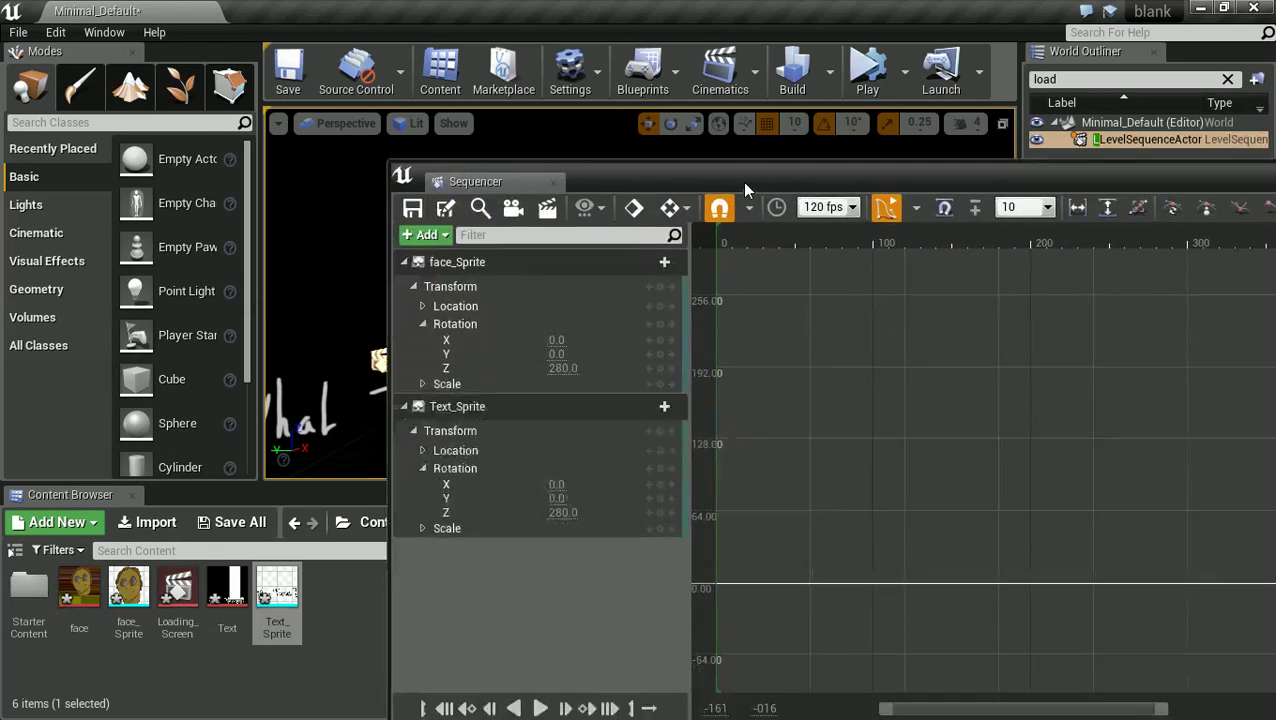
# Move the Loading_Screen Sequencer window up and left over the viewport.
pyautogui.moveTo(742, 181); pyautogui.dragTo(526, 102)
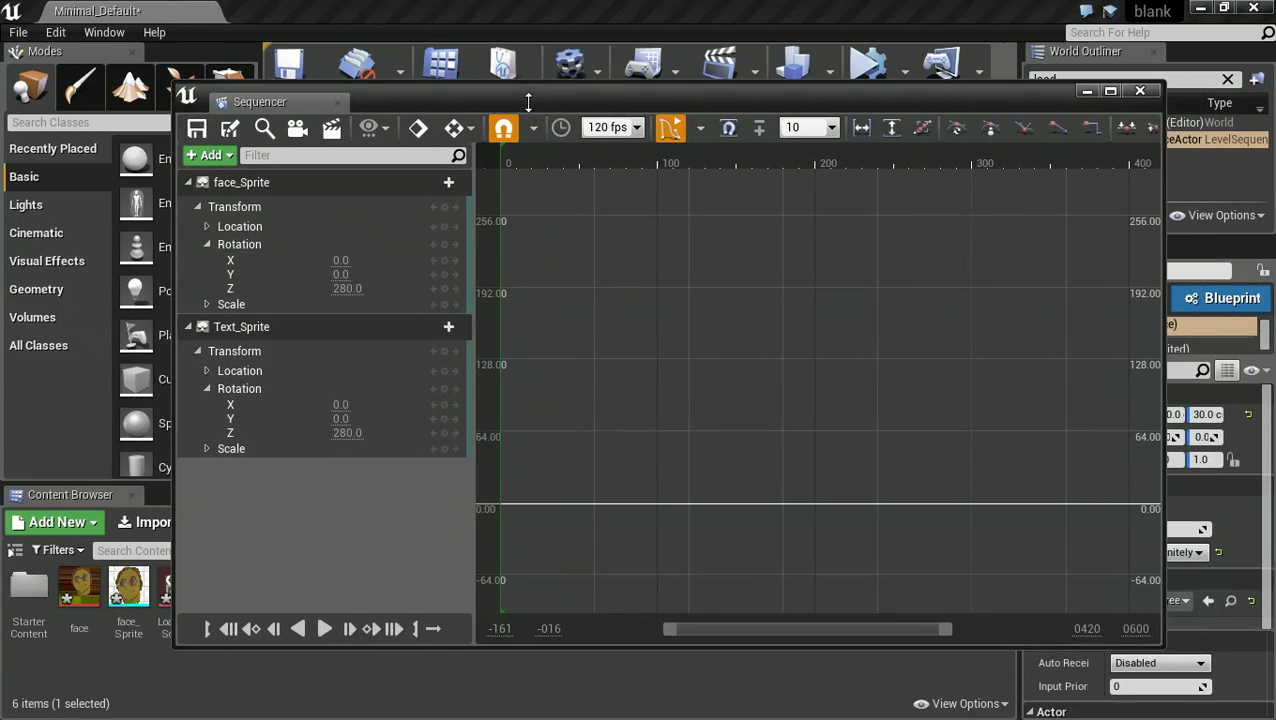